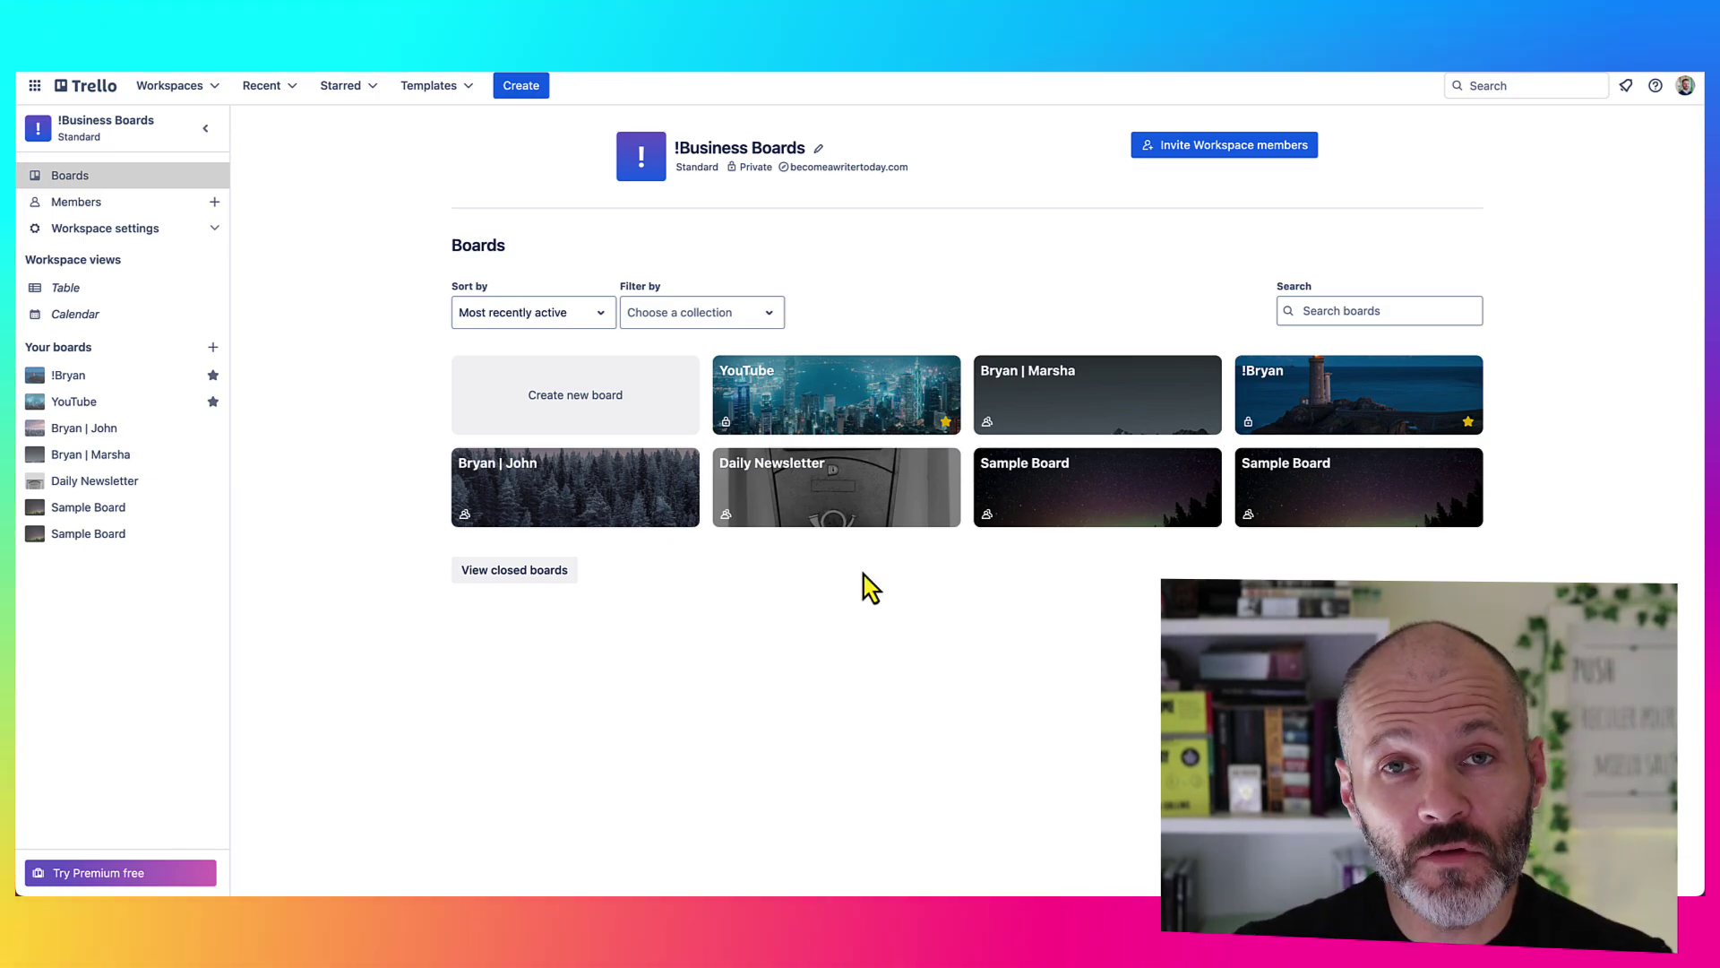
# After browsing templates, create a blank board titled 'Sample Board' in Boards I'm Sharing
pyautogui.click(524, 87)
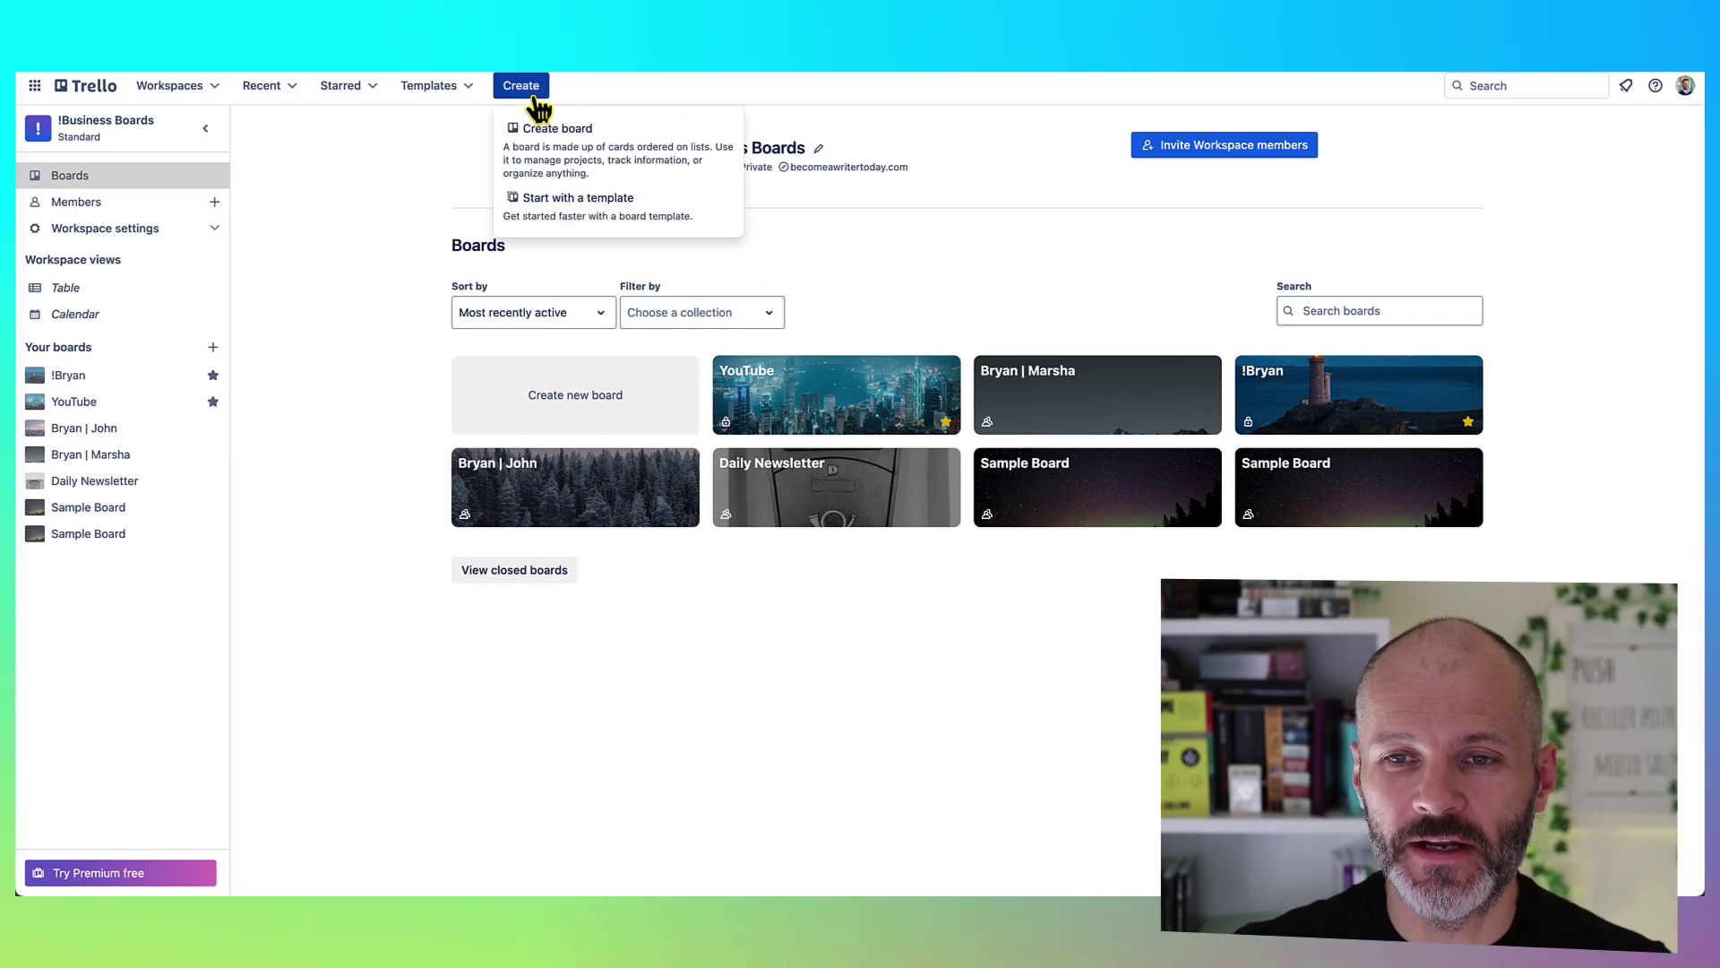
pyautogui.click(587, 208)
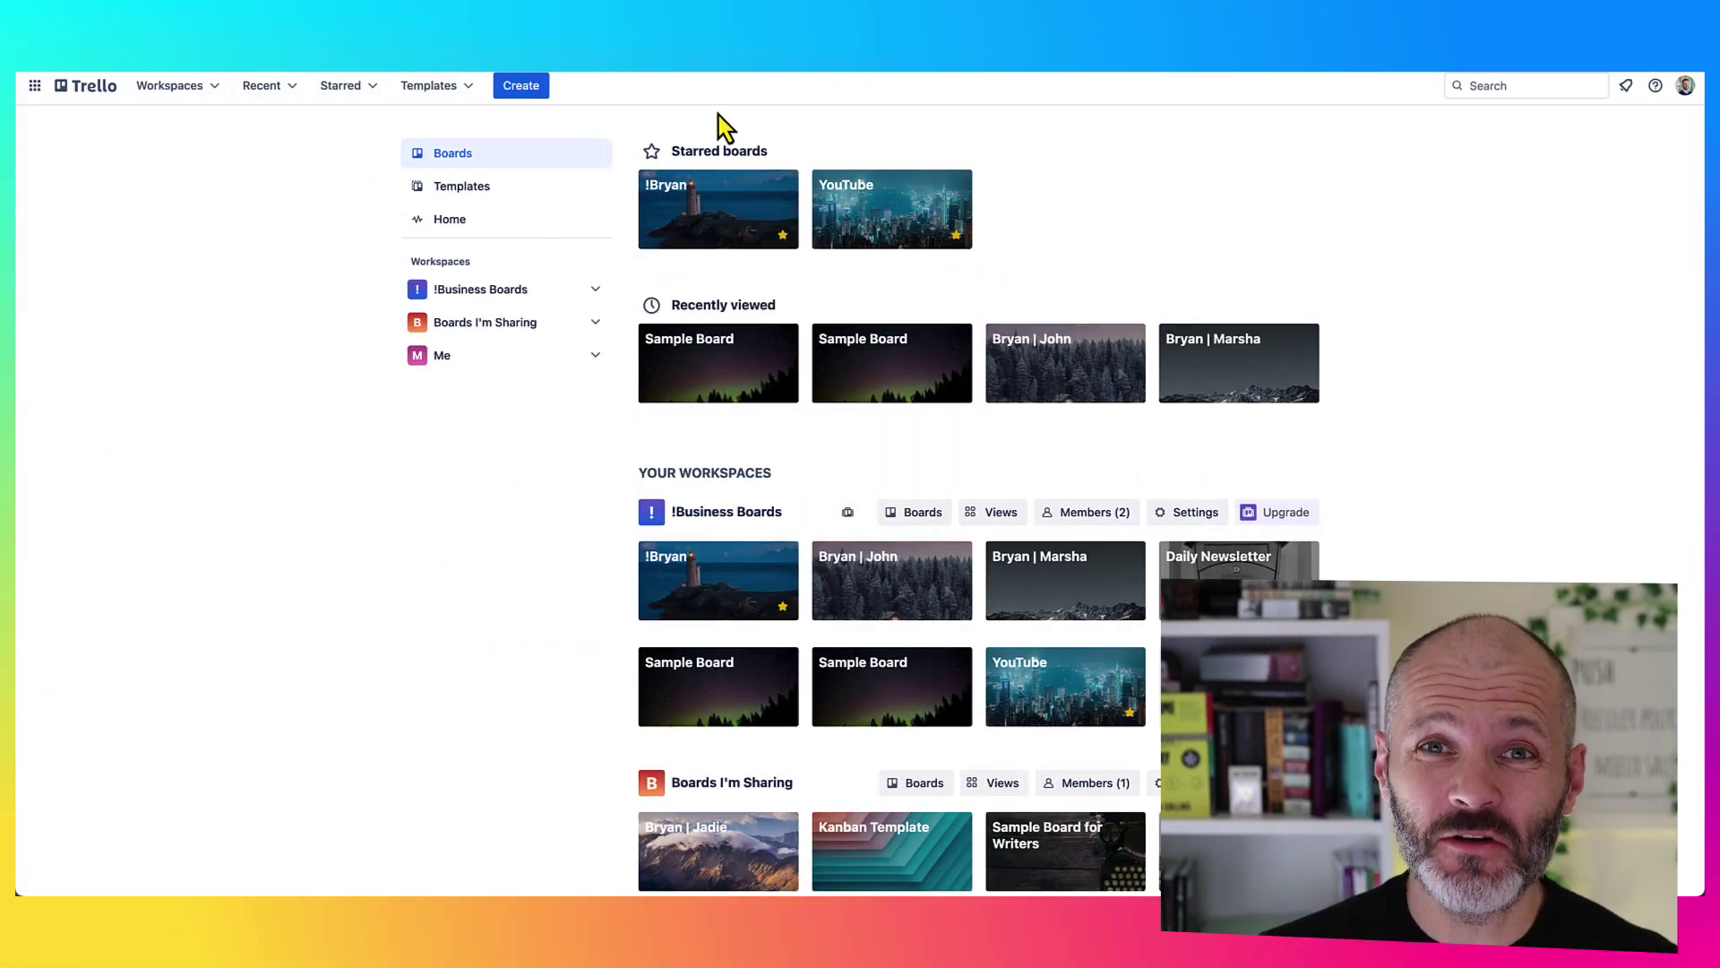
pyautogui.click(524, 87)
pyautogui.click(538, 130)
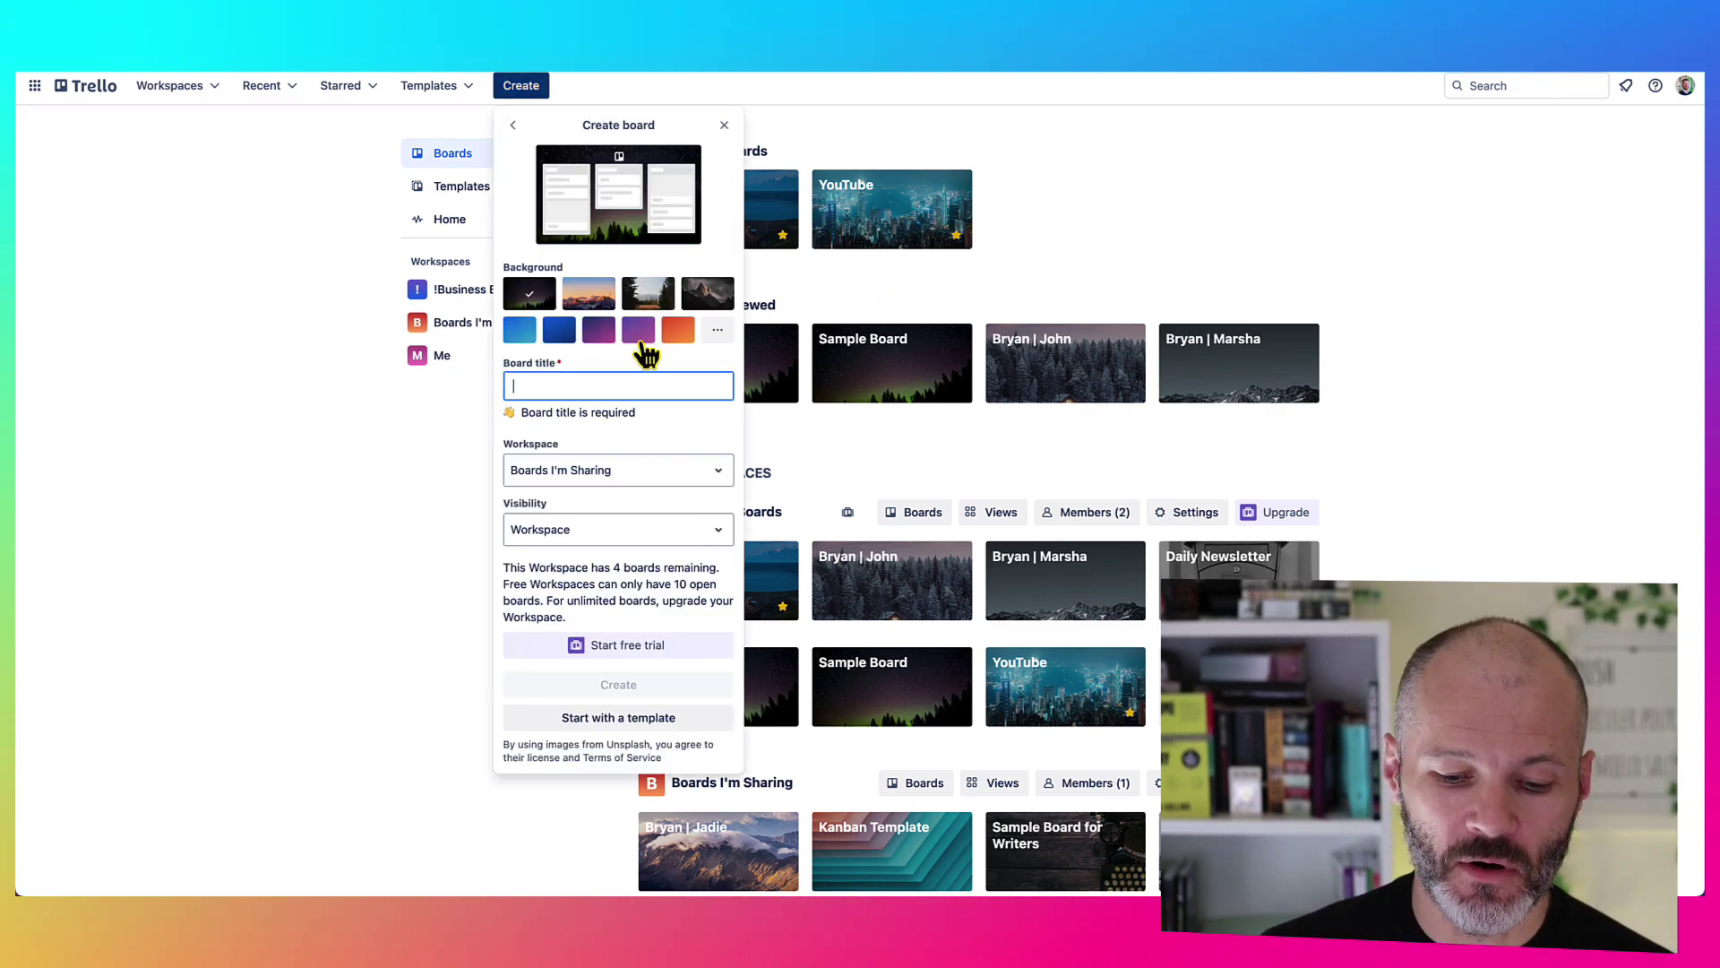
pyautogui.write('Sam')
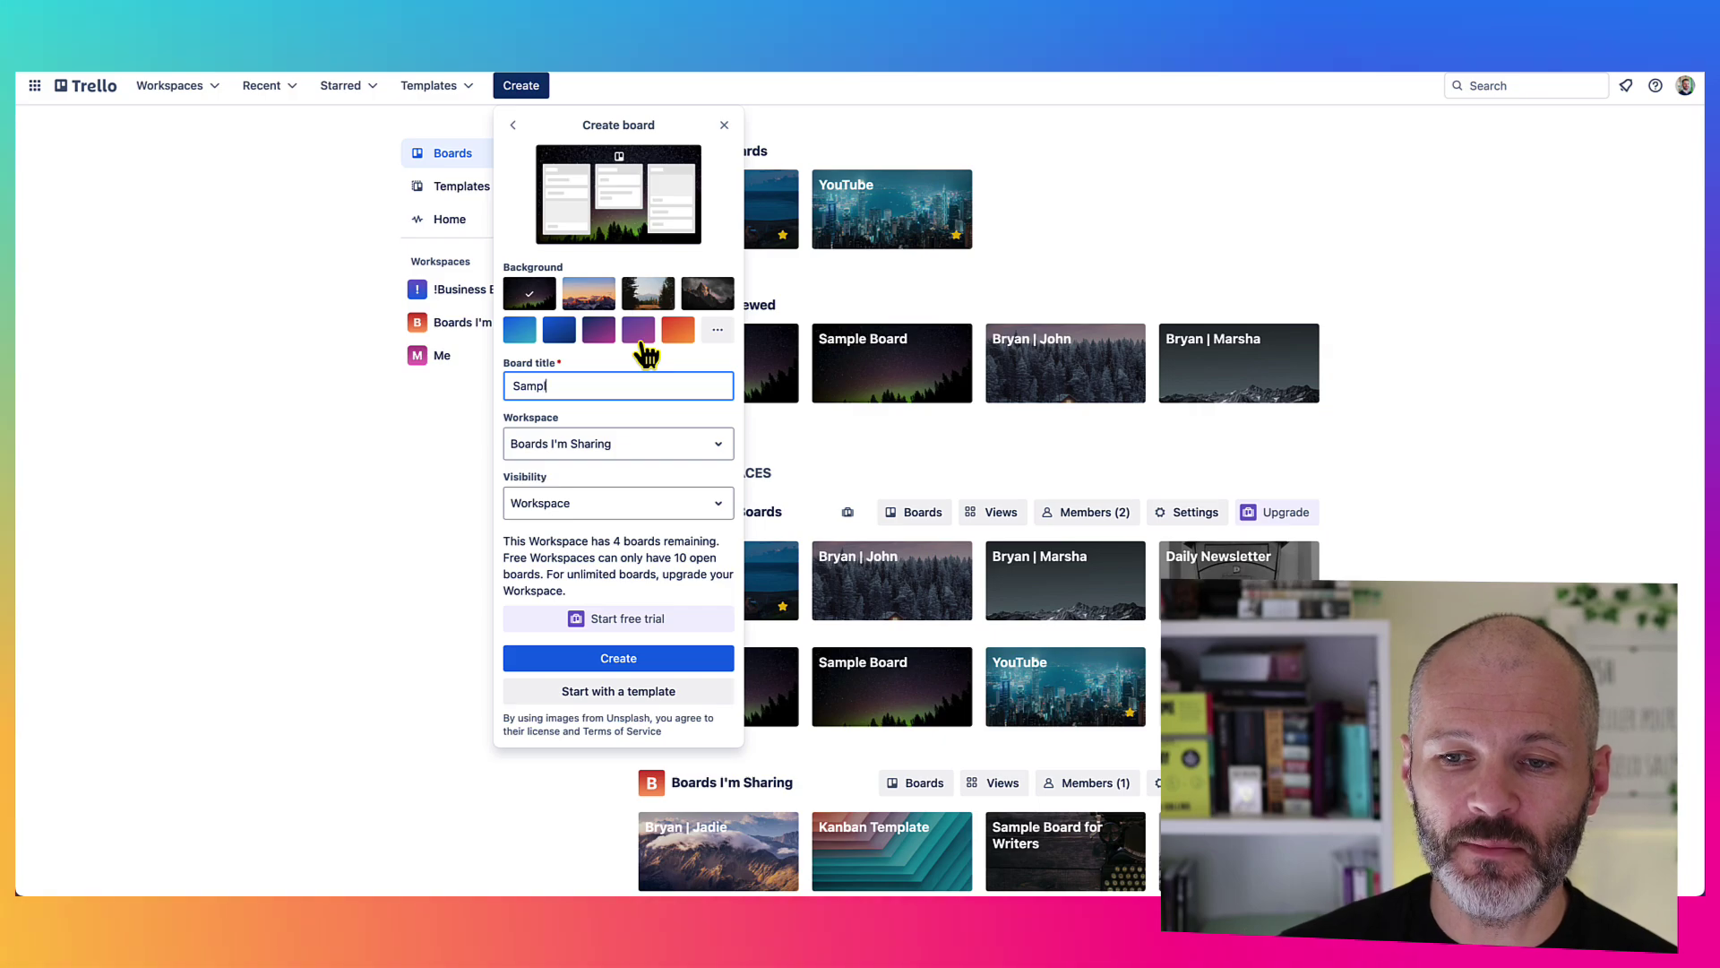
pyautogui.write('ple Board')
pyautogui.click(663, 668)
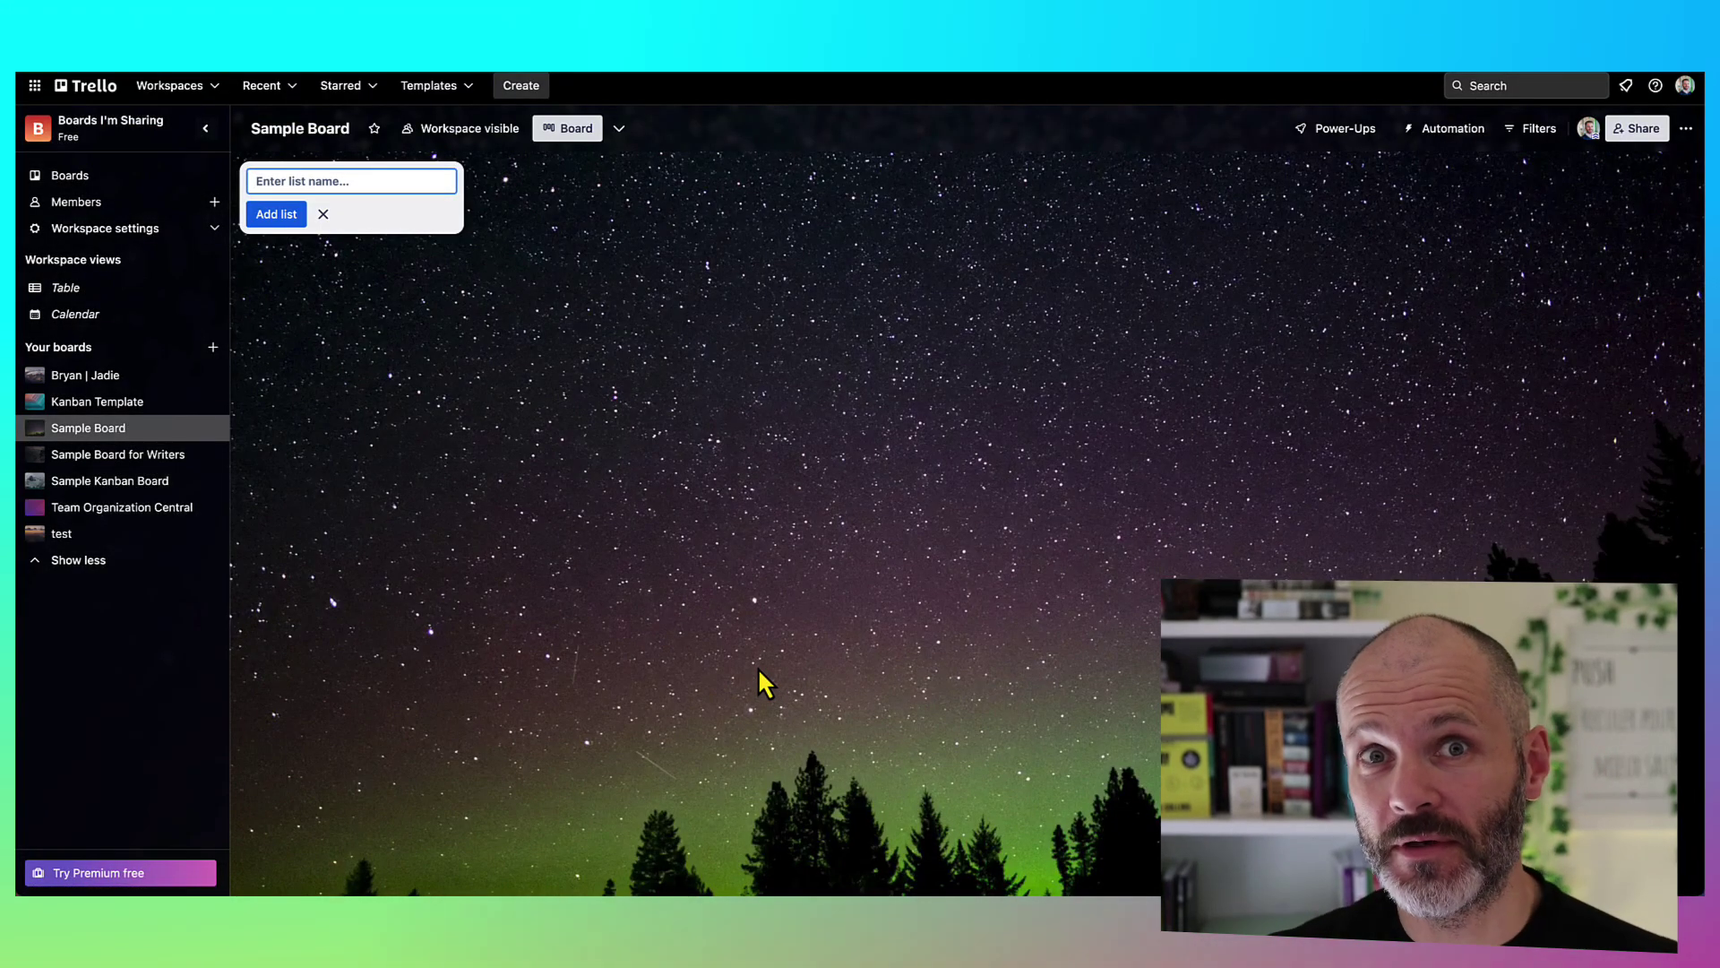
# Add the lists To Do, Doing and Done to Sample Board
pyautogui.write('To Do')
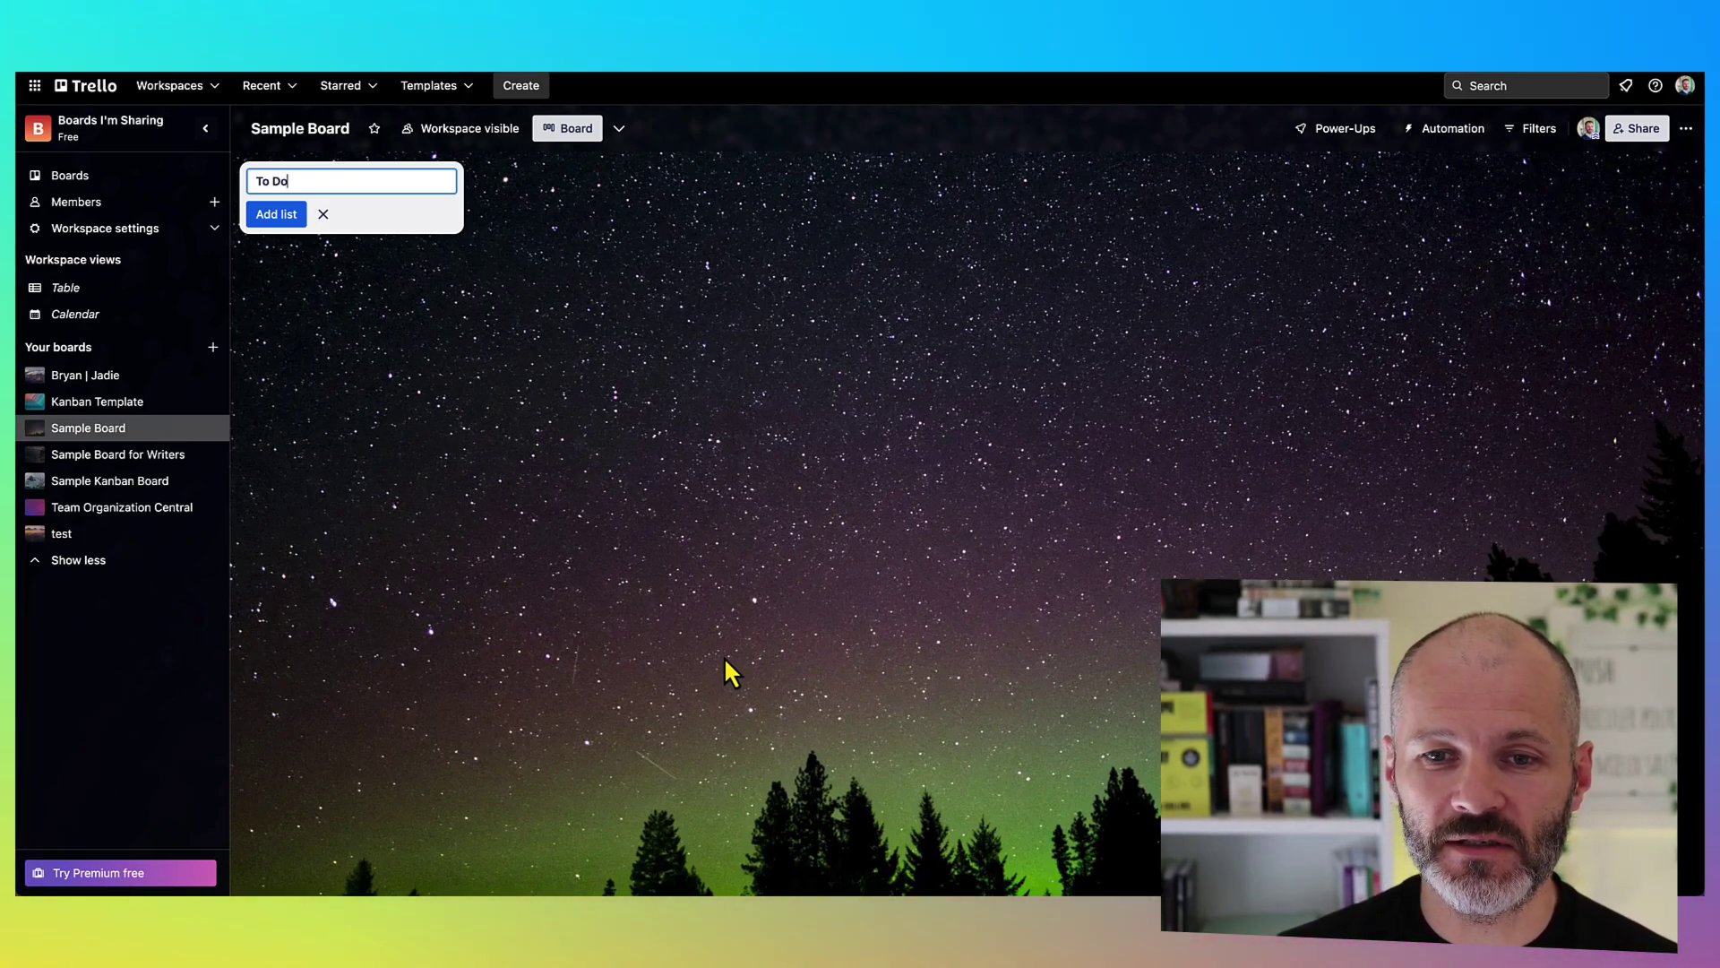
pyautogui.press('Return')
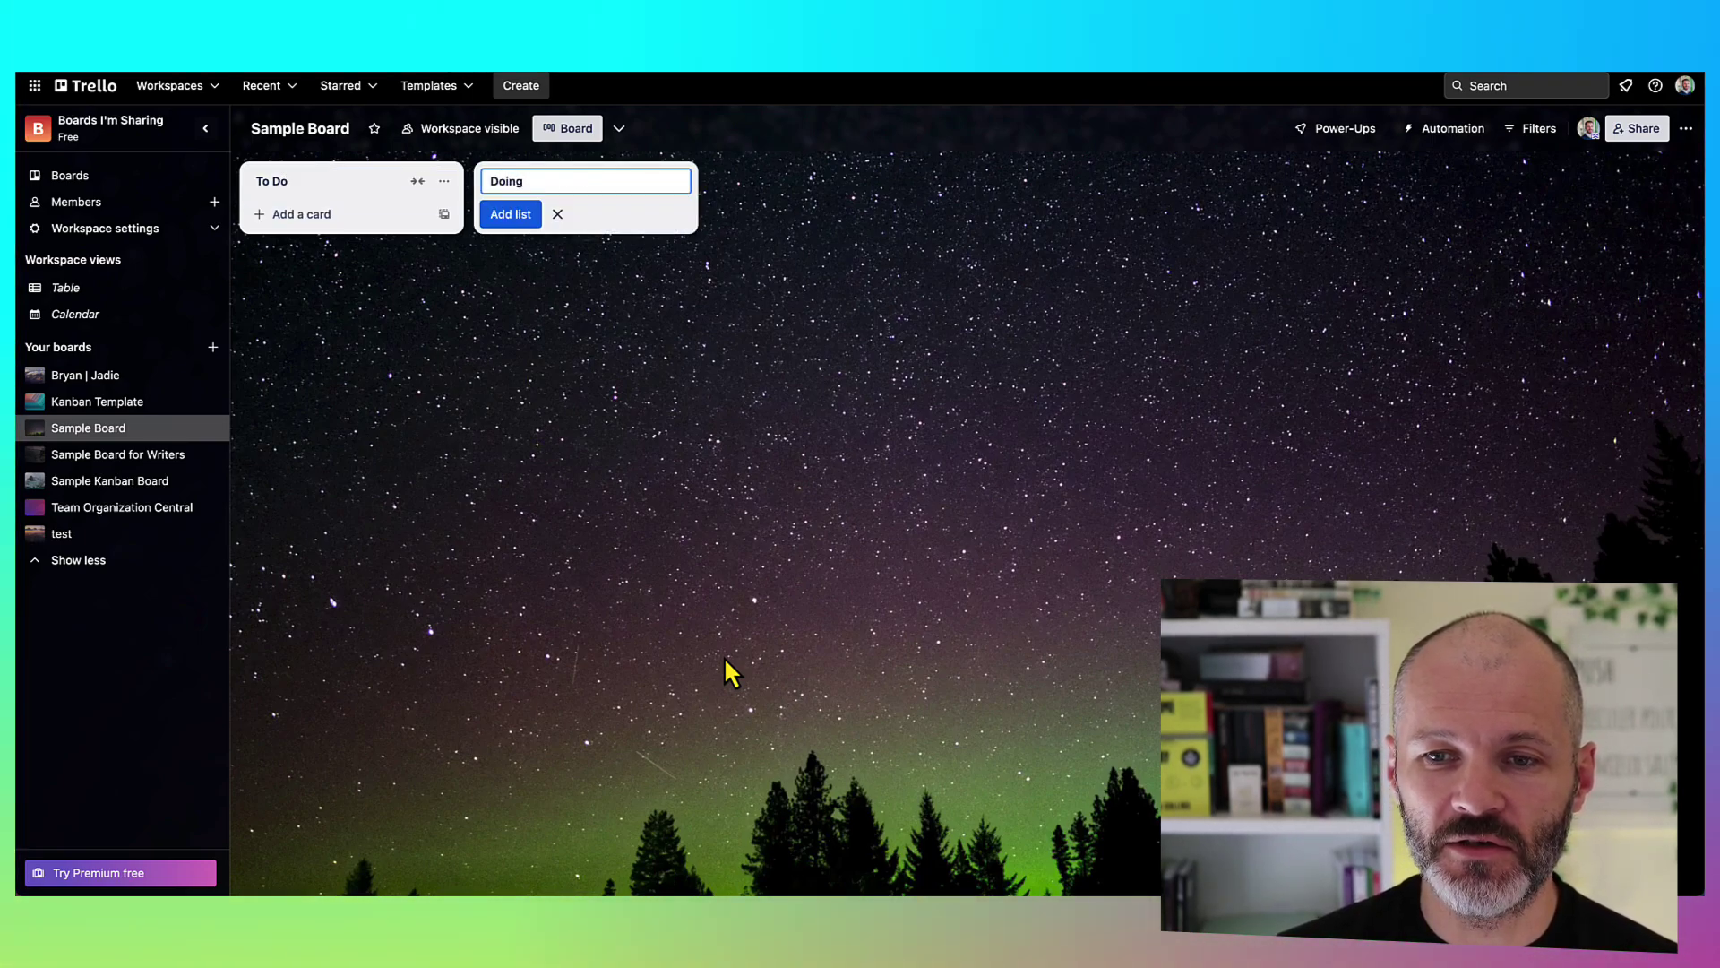
pyautogui.click(810, 593)
pyautogui.click(616, 183)
pyautogui.press('Return')
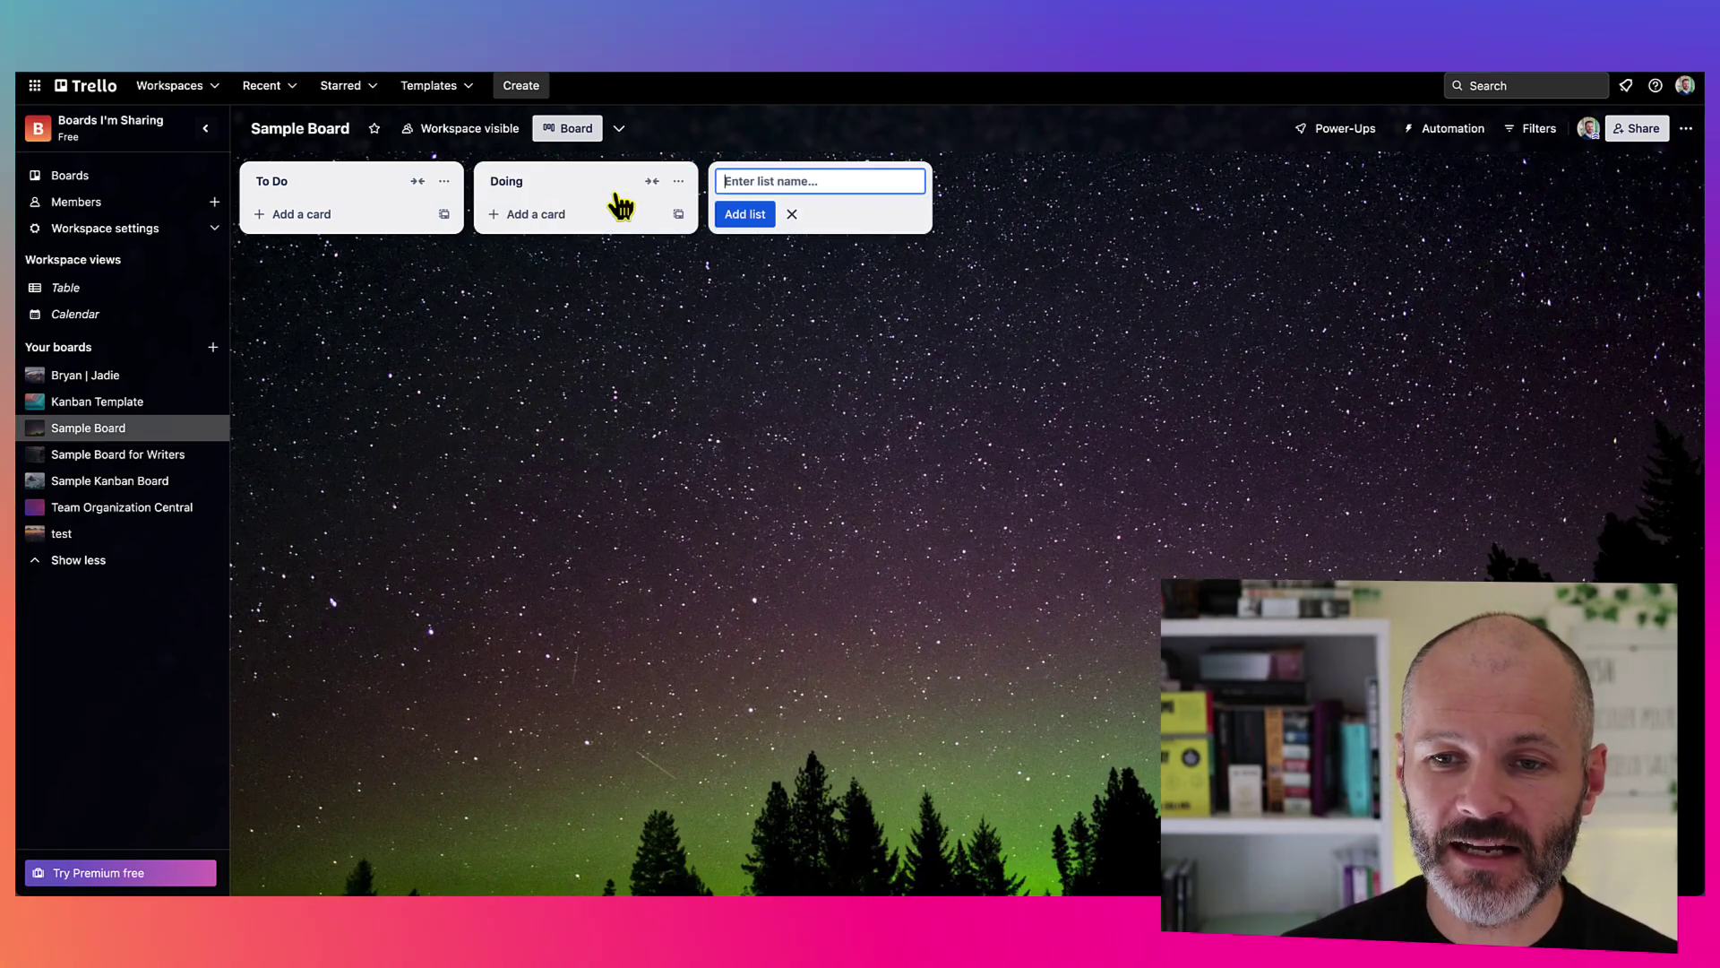
pyautogui.write('Done')
pyautogui.press('Return')
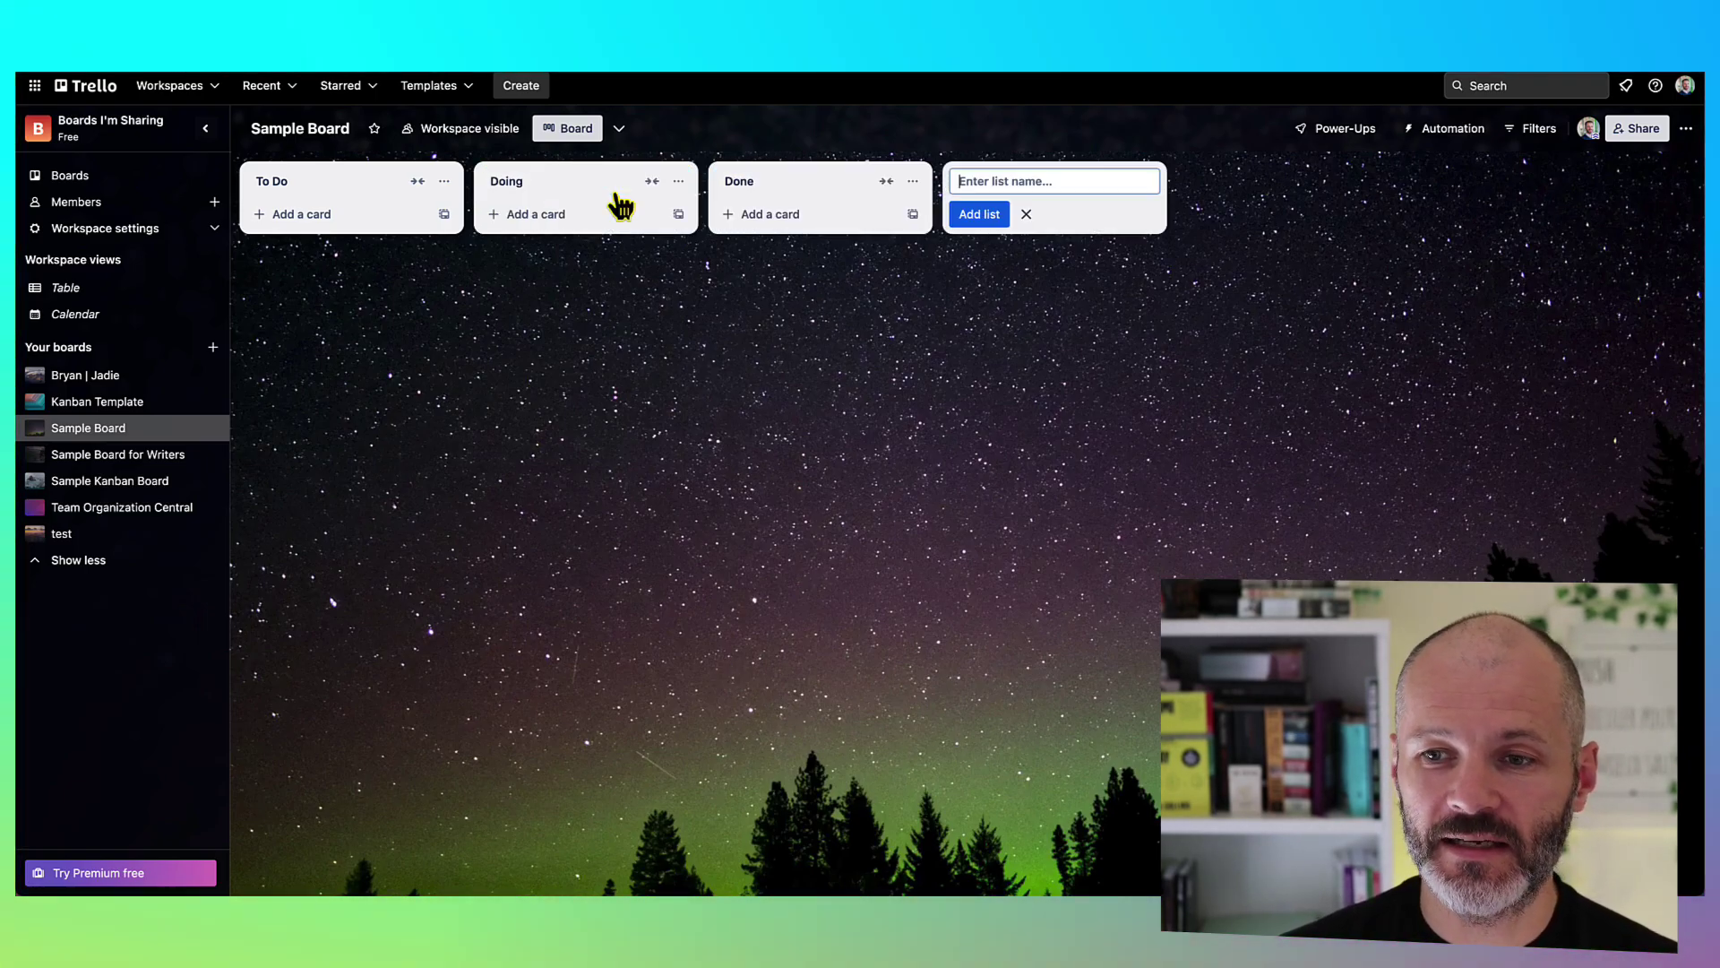
pyautogui.click(643, 405)
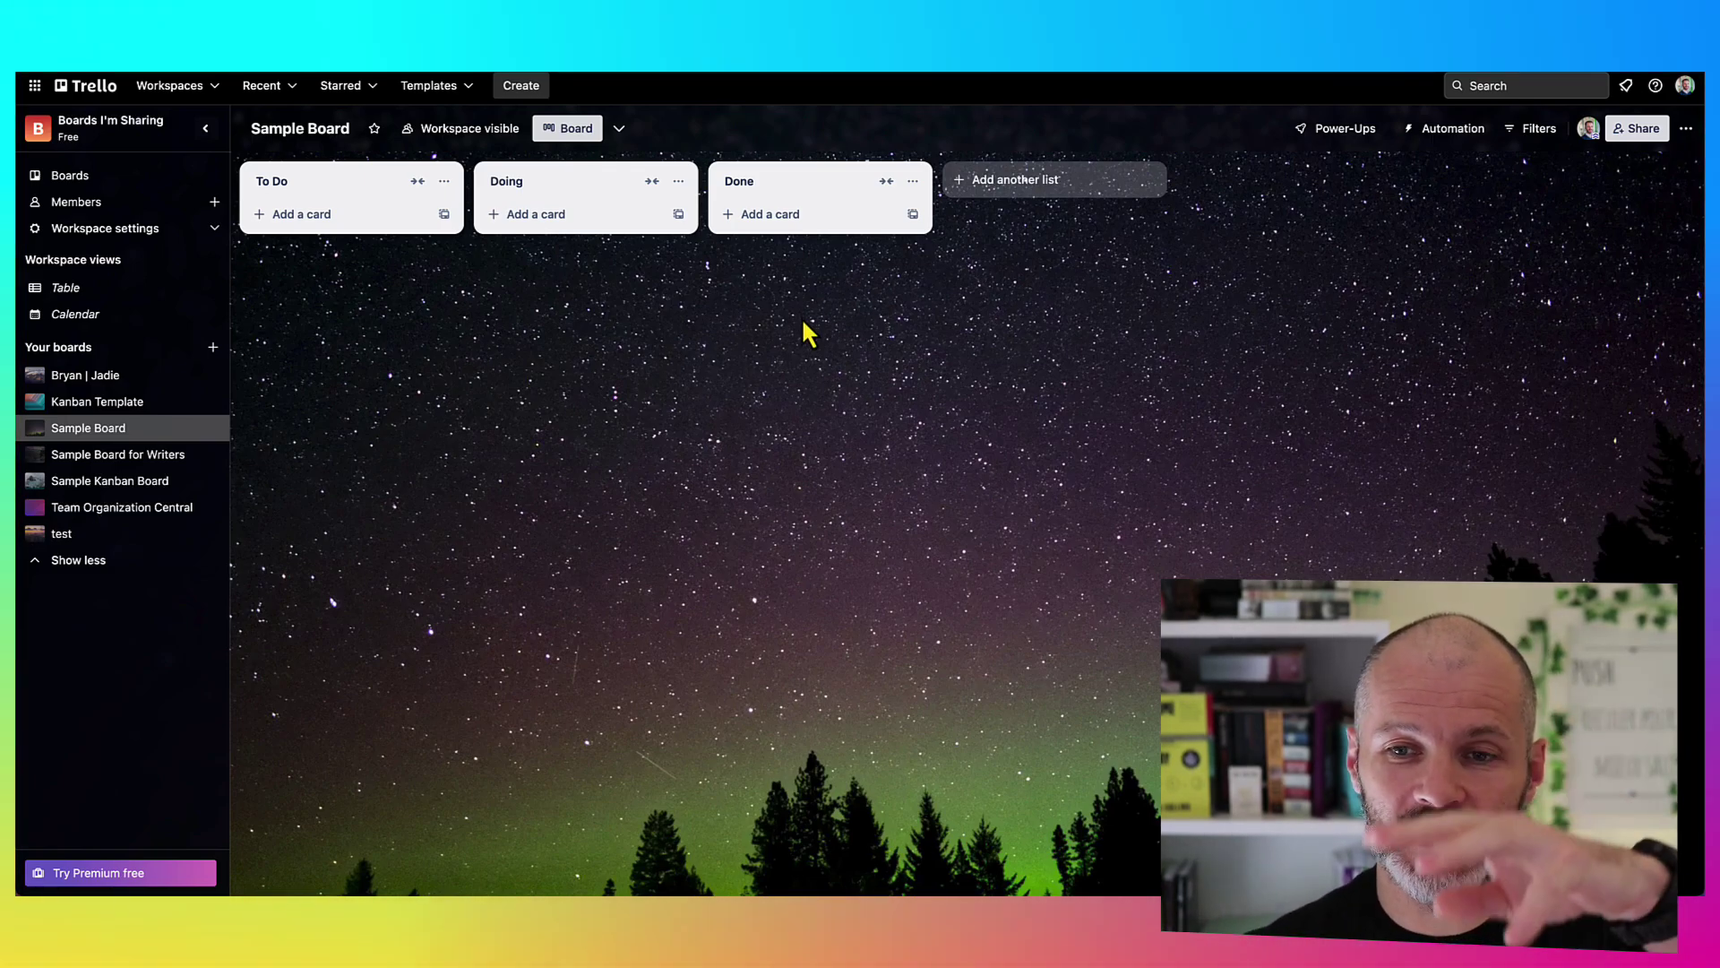
# Add cards Task 1, Task 2, Task 3 and Task 4 to the To Do list
pyautogui.click(352, 220)
pyautogui.click(439, 356)
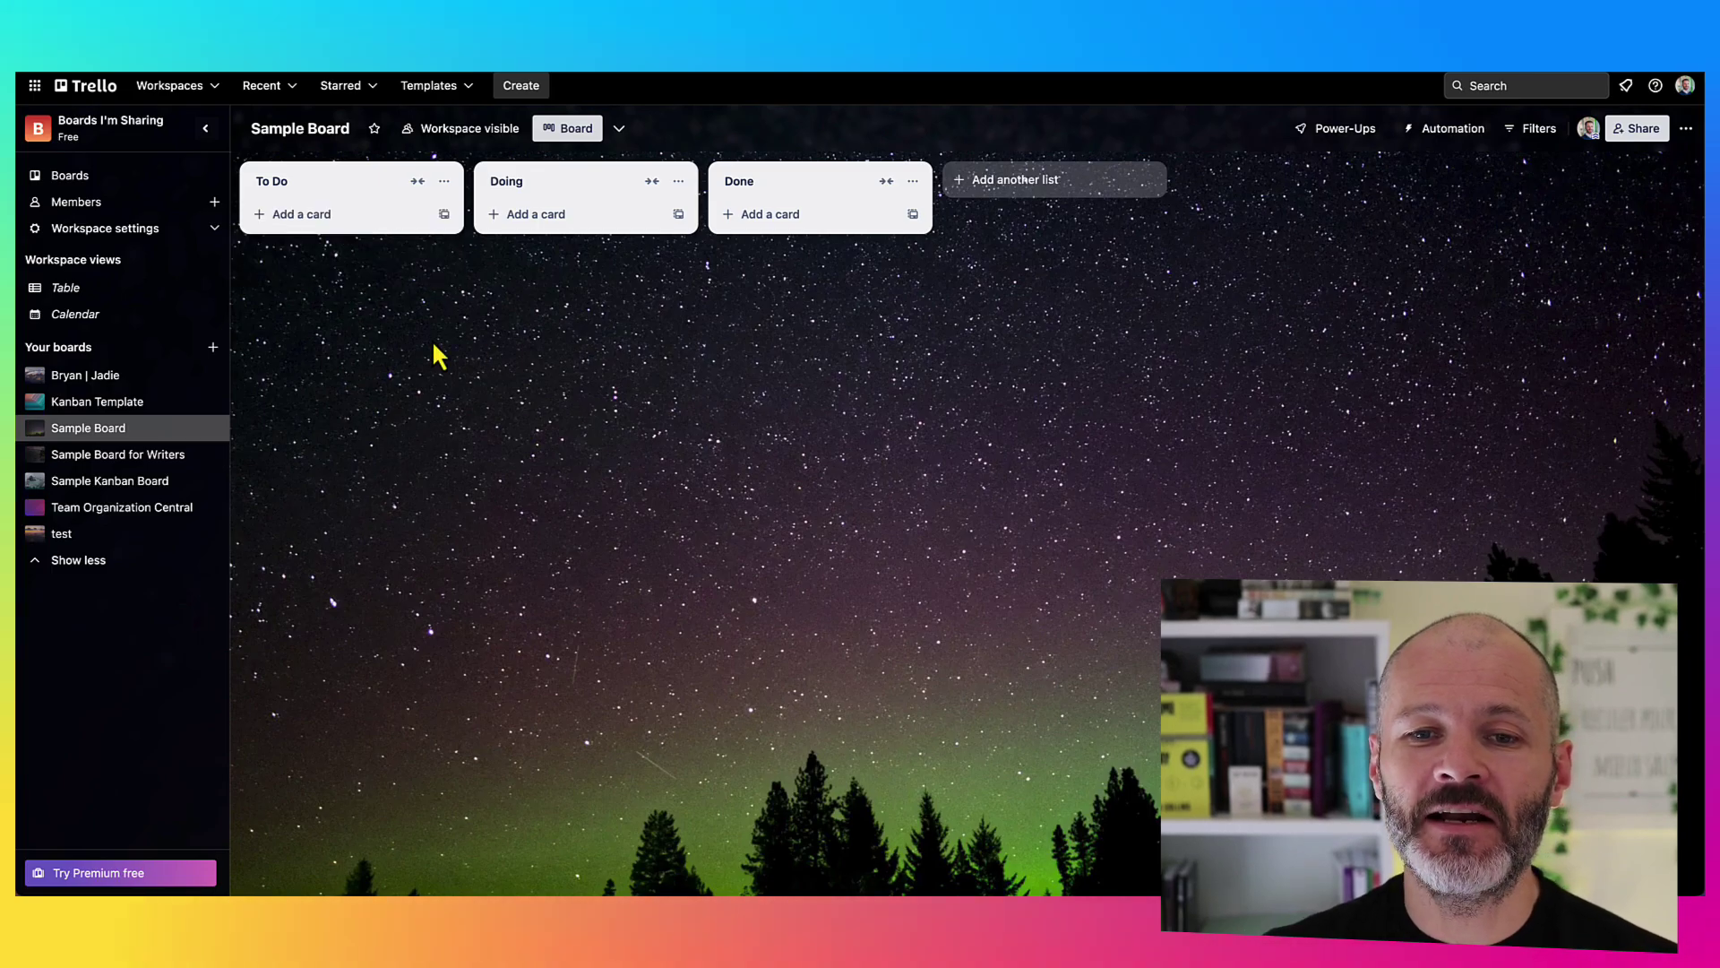
pyautogui.click(390, 225)
pyautogui.write('Task 1')
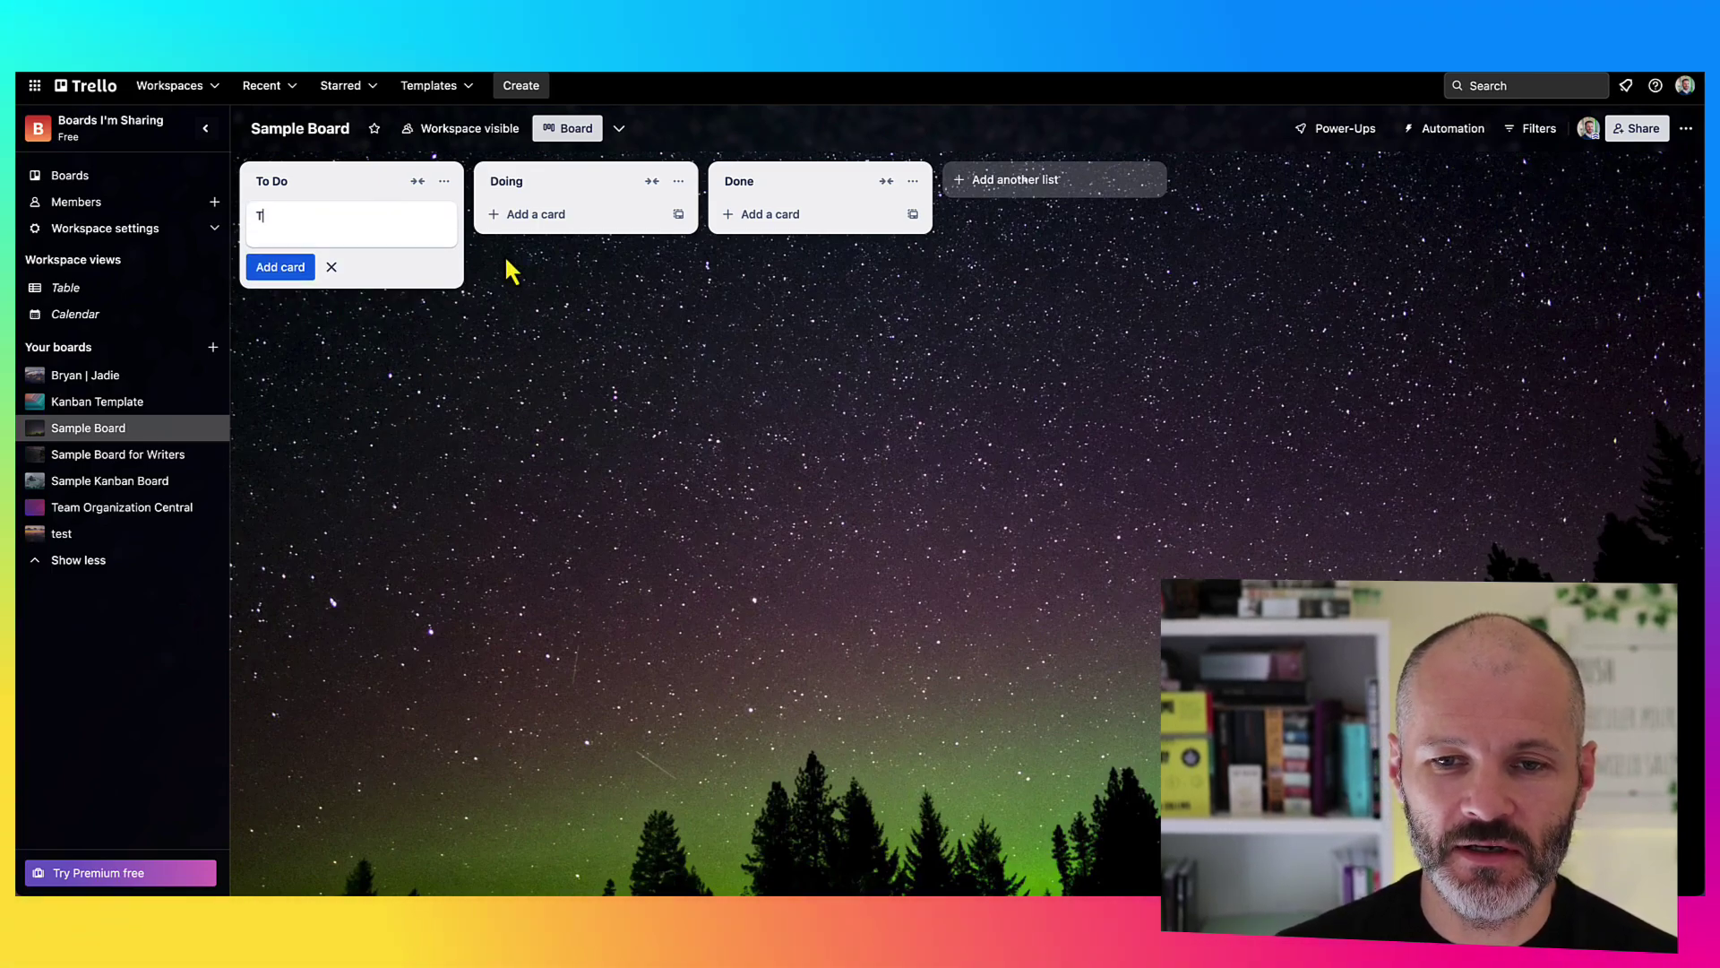
pyautogui.press('Return')
pyautogui.write('Task 2')
pyautogui.press('Return')
pyautogui.write('Task 3')
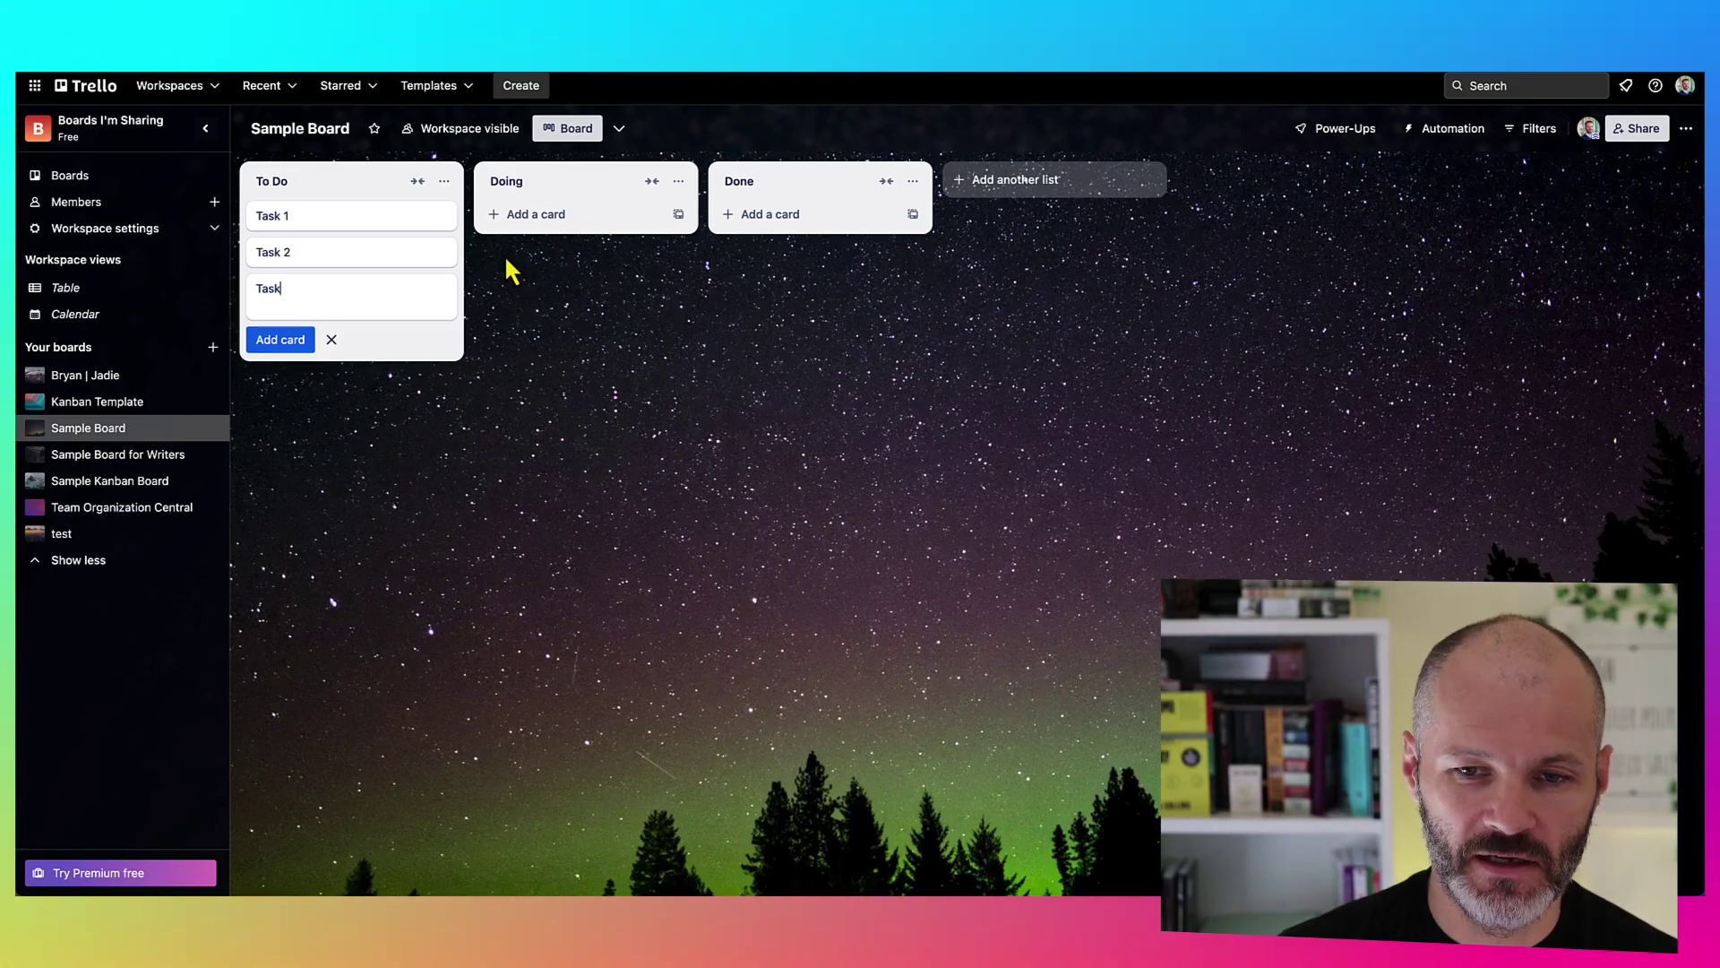
pyautogui.press('Return')
pyautogui.write('Task 4')
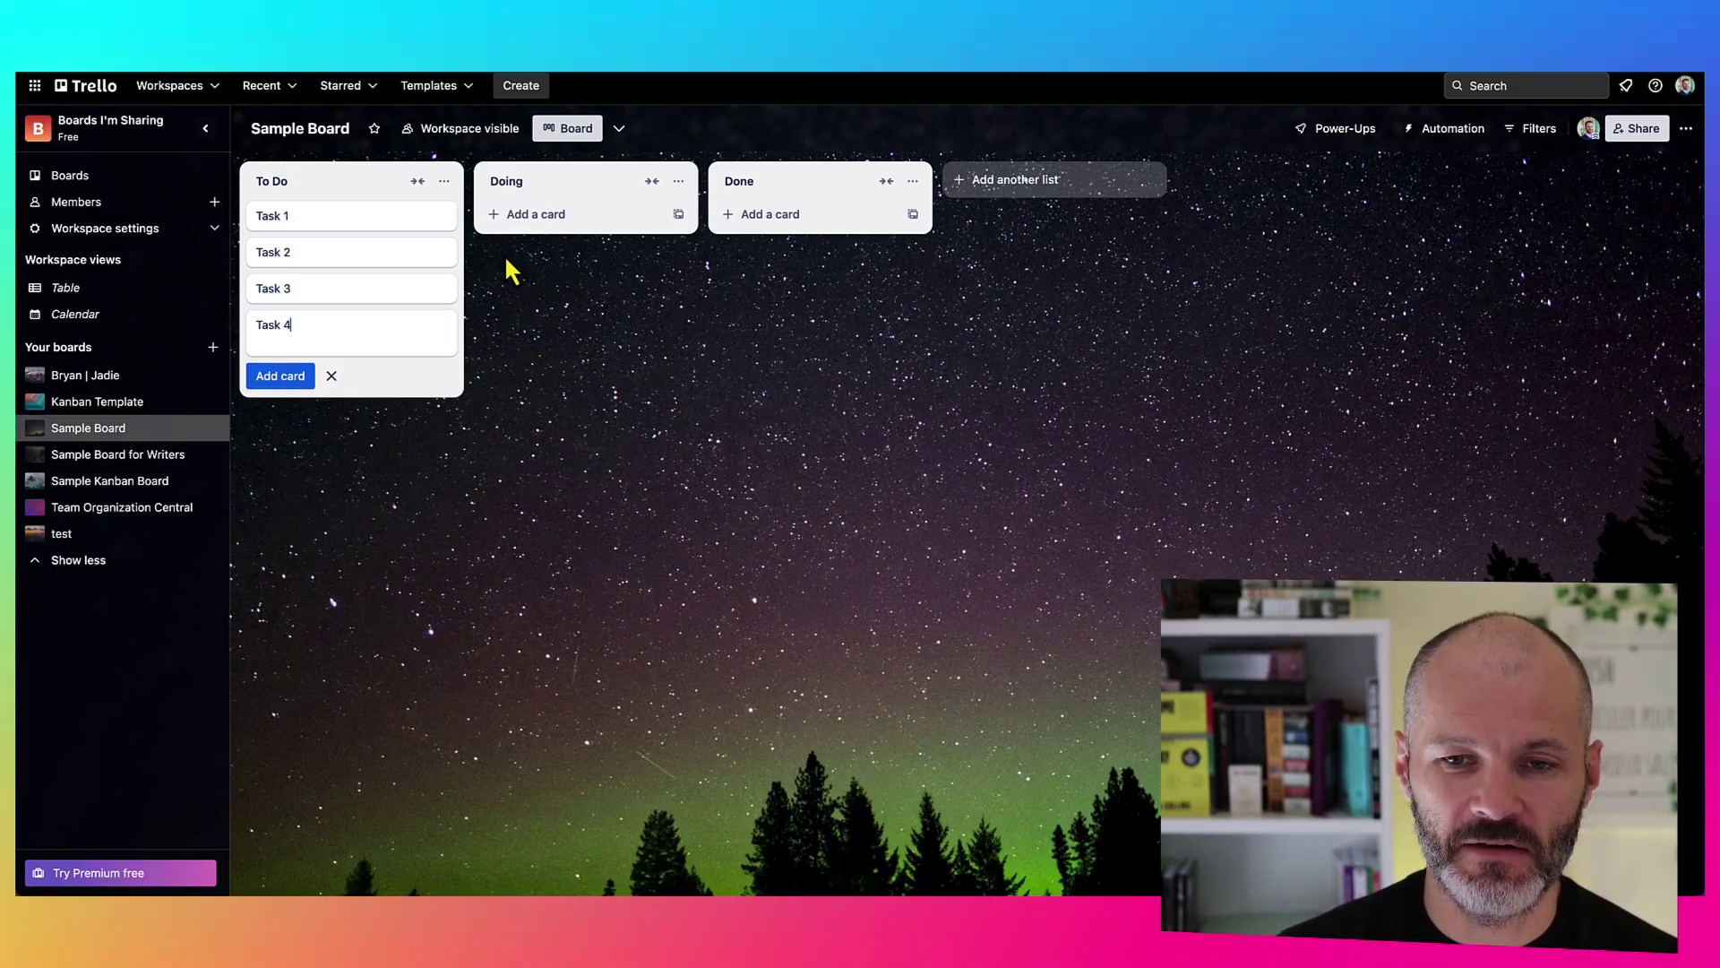
pyautogui.press('Return')
pyautogui.press('Escape')
# Try card drafts in Done and Doing, then drag Task 1 to Doing and back to To Do
pyautogui.press('n')
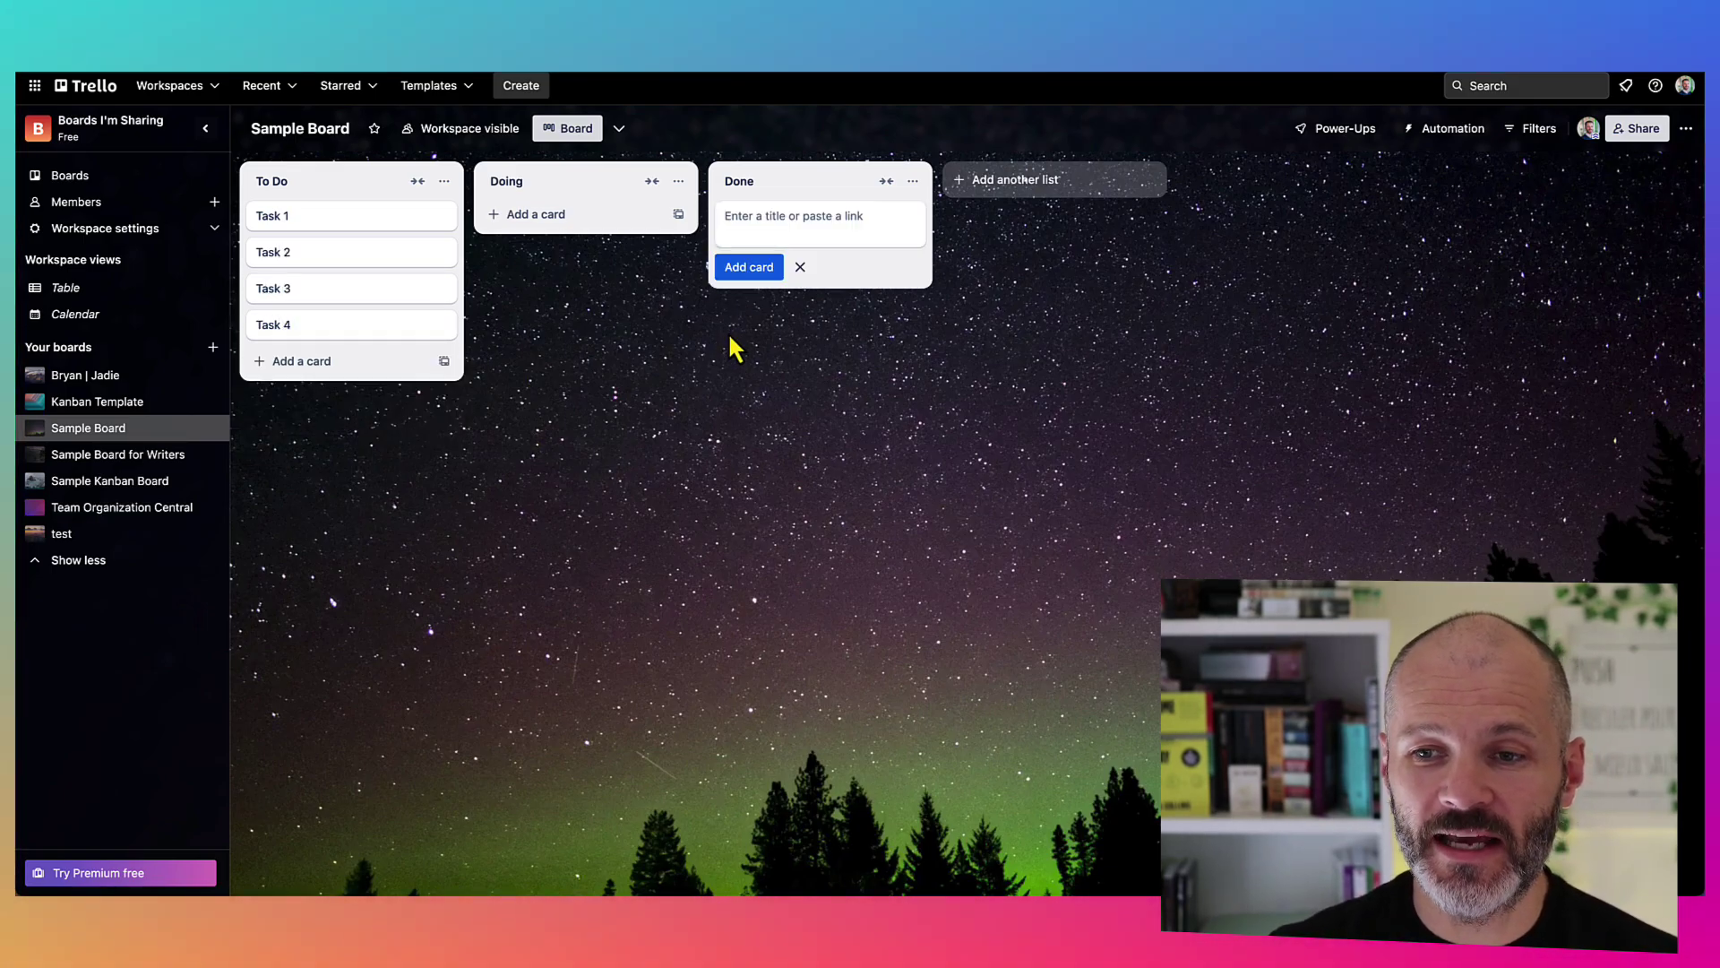
pyautogui.press('Escape')
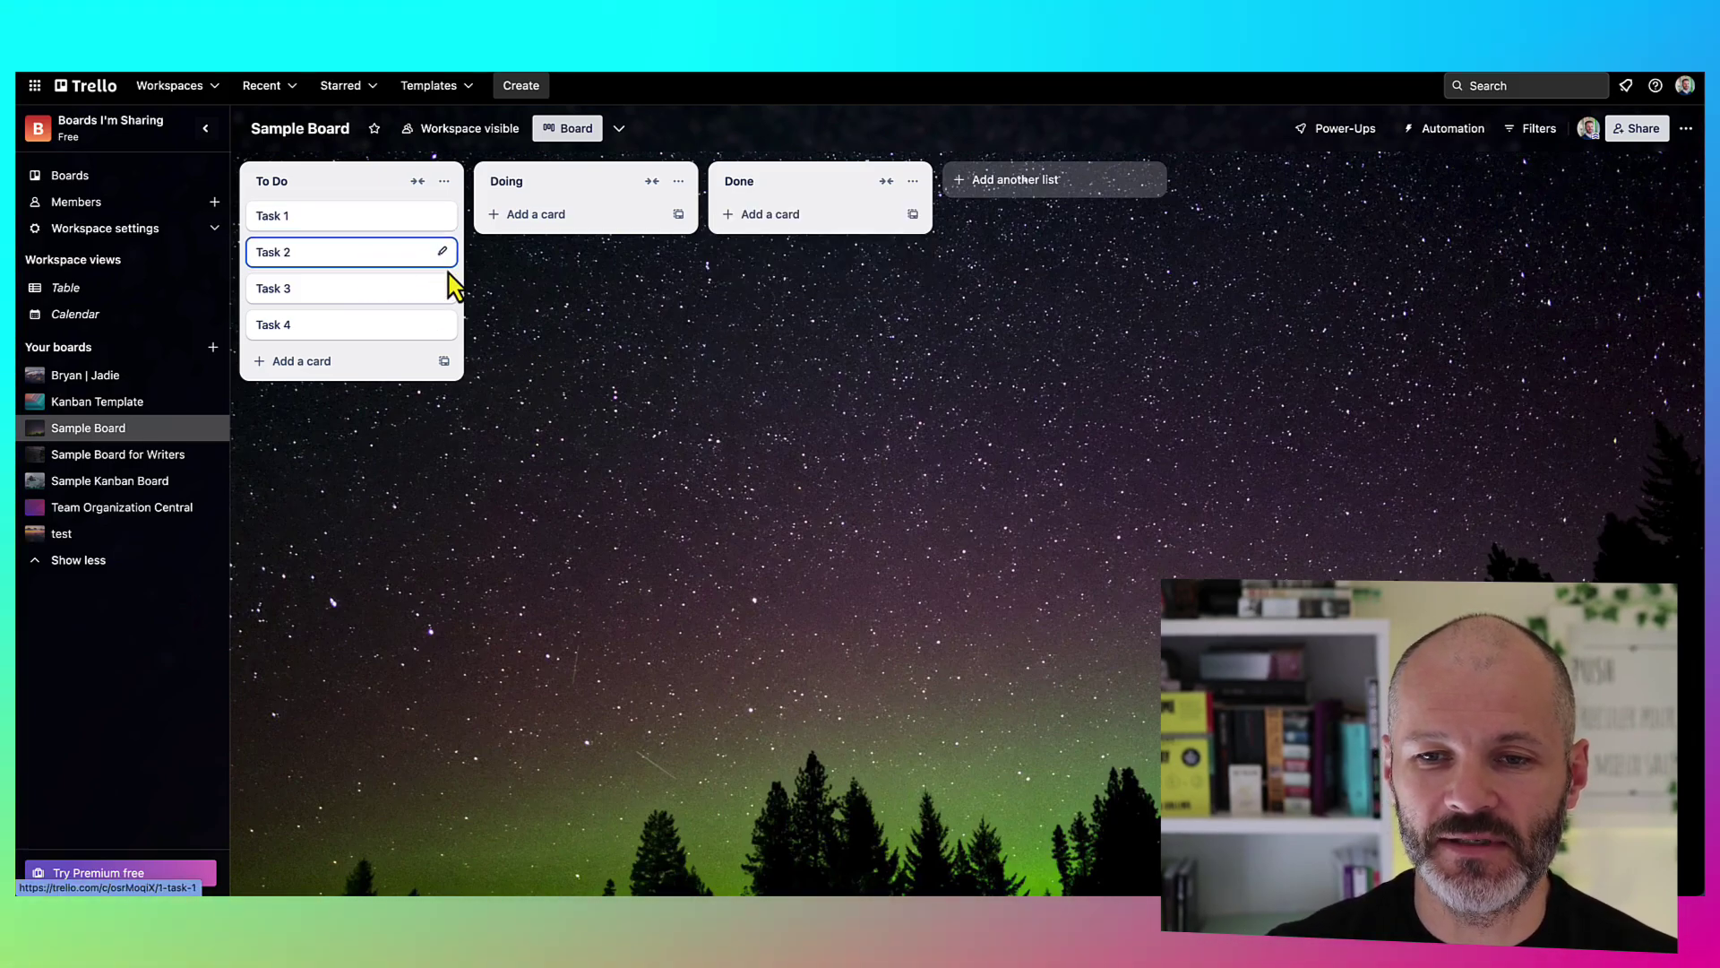
pyautogui.press('n')
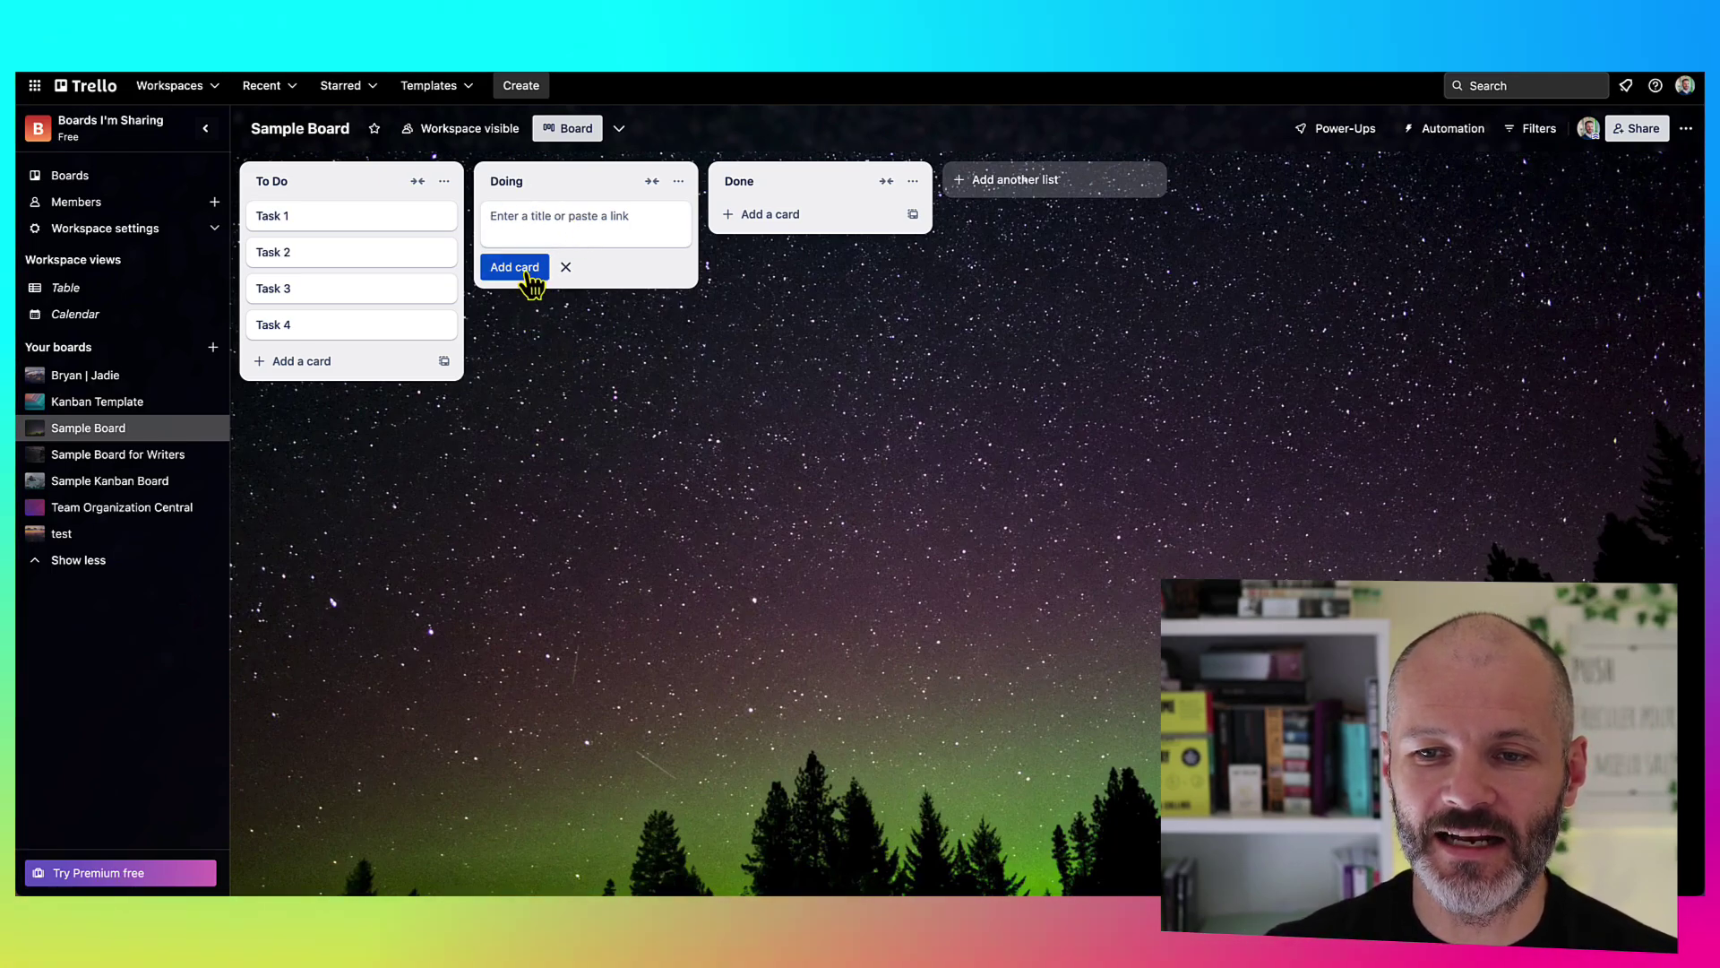
pyautogui.click(571, 377)
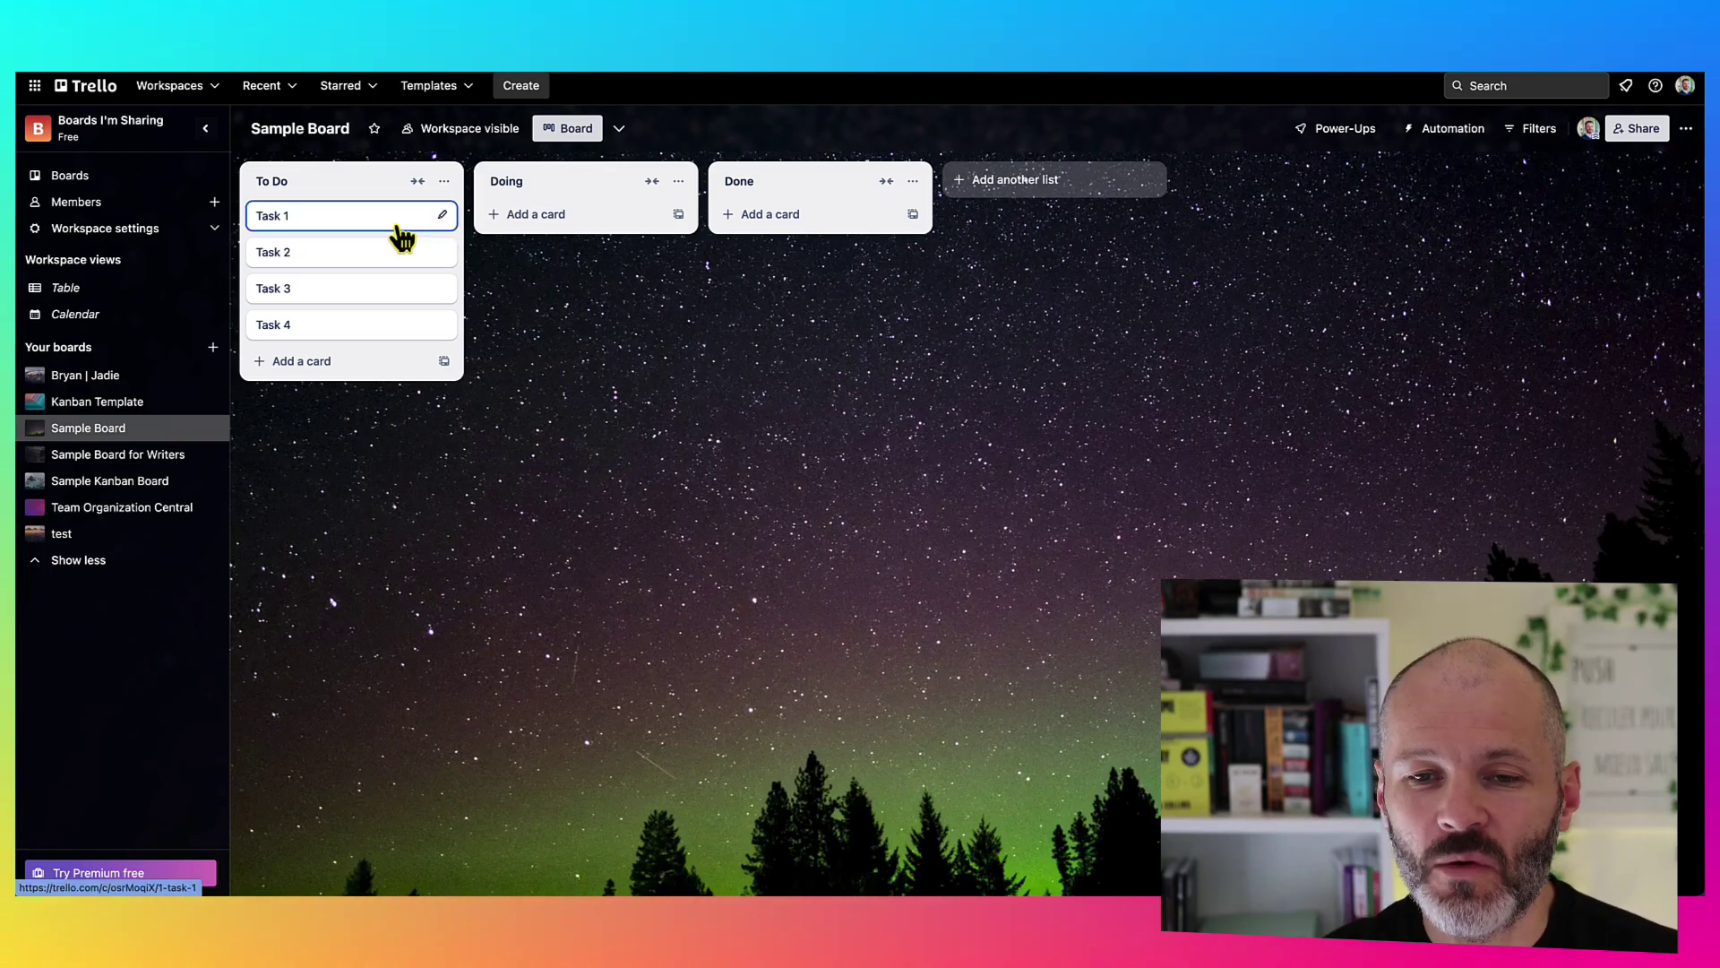
pyautogui.moveTo(400, 235); pyautogui.dragTo(622, 240)
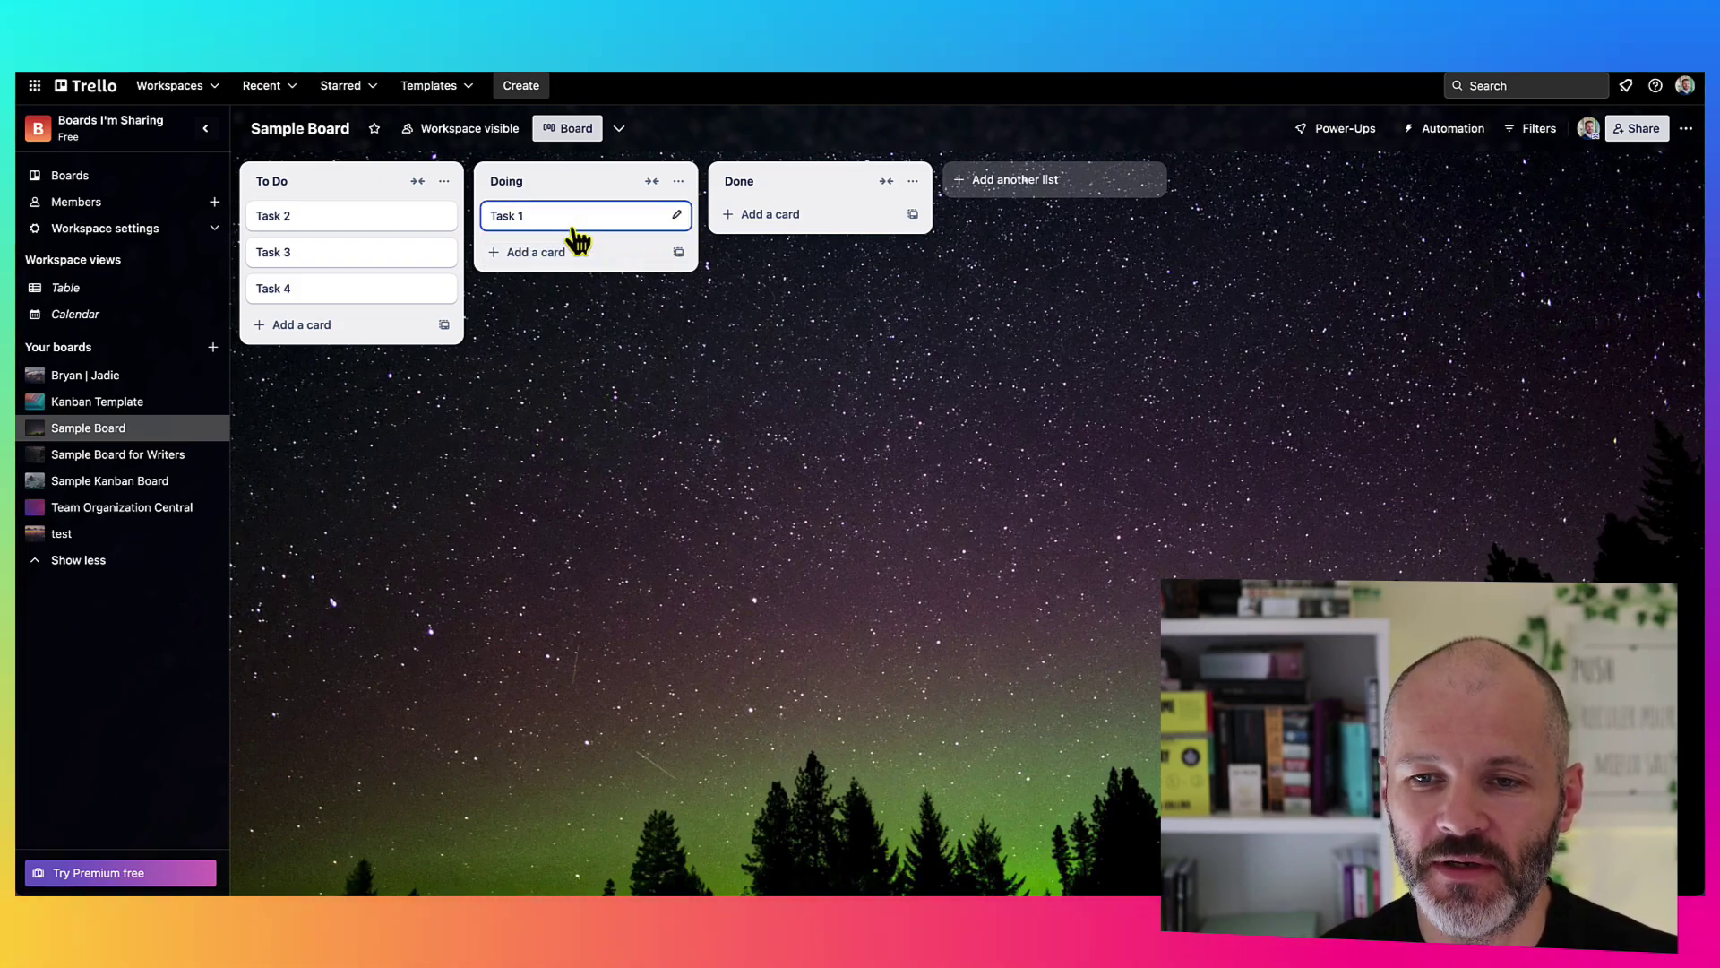
pyautogui.moveTo(577, 237); pyautogui.dragTo(349, 216)
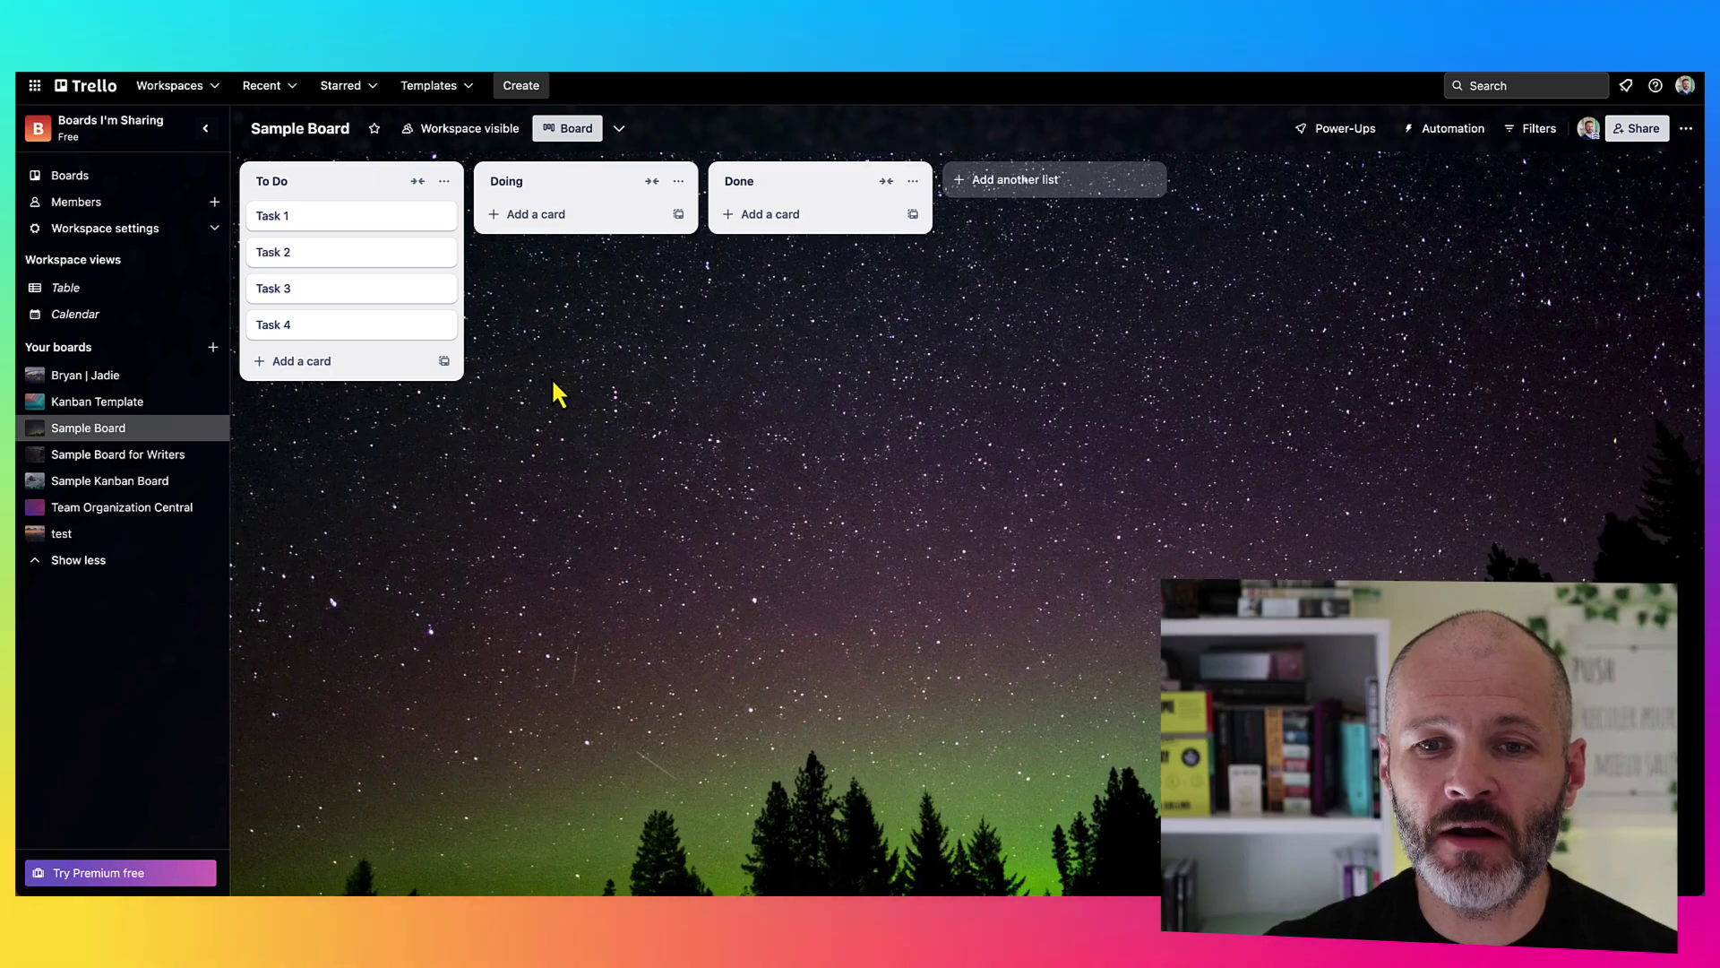
# Open Task 1's details, join then leave the card, and check the members picker
pyautogui.click(368, 218)
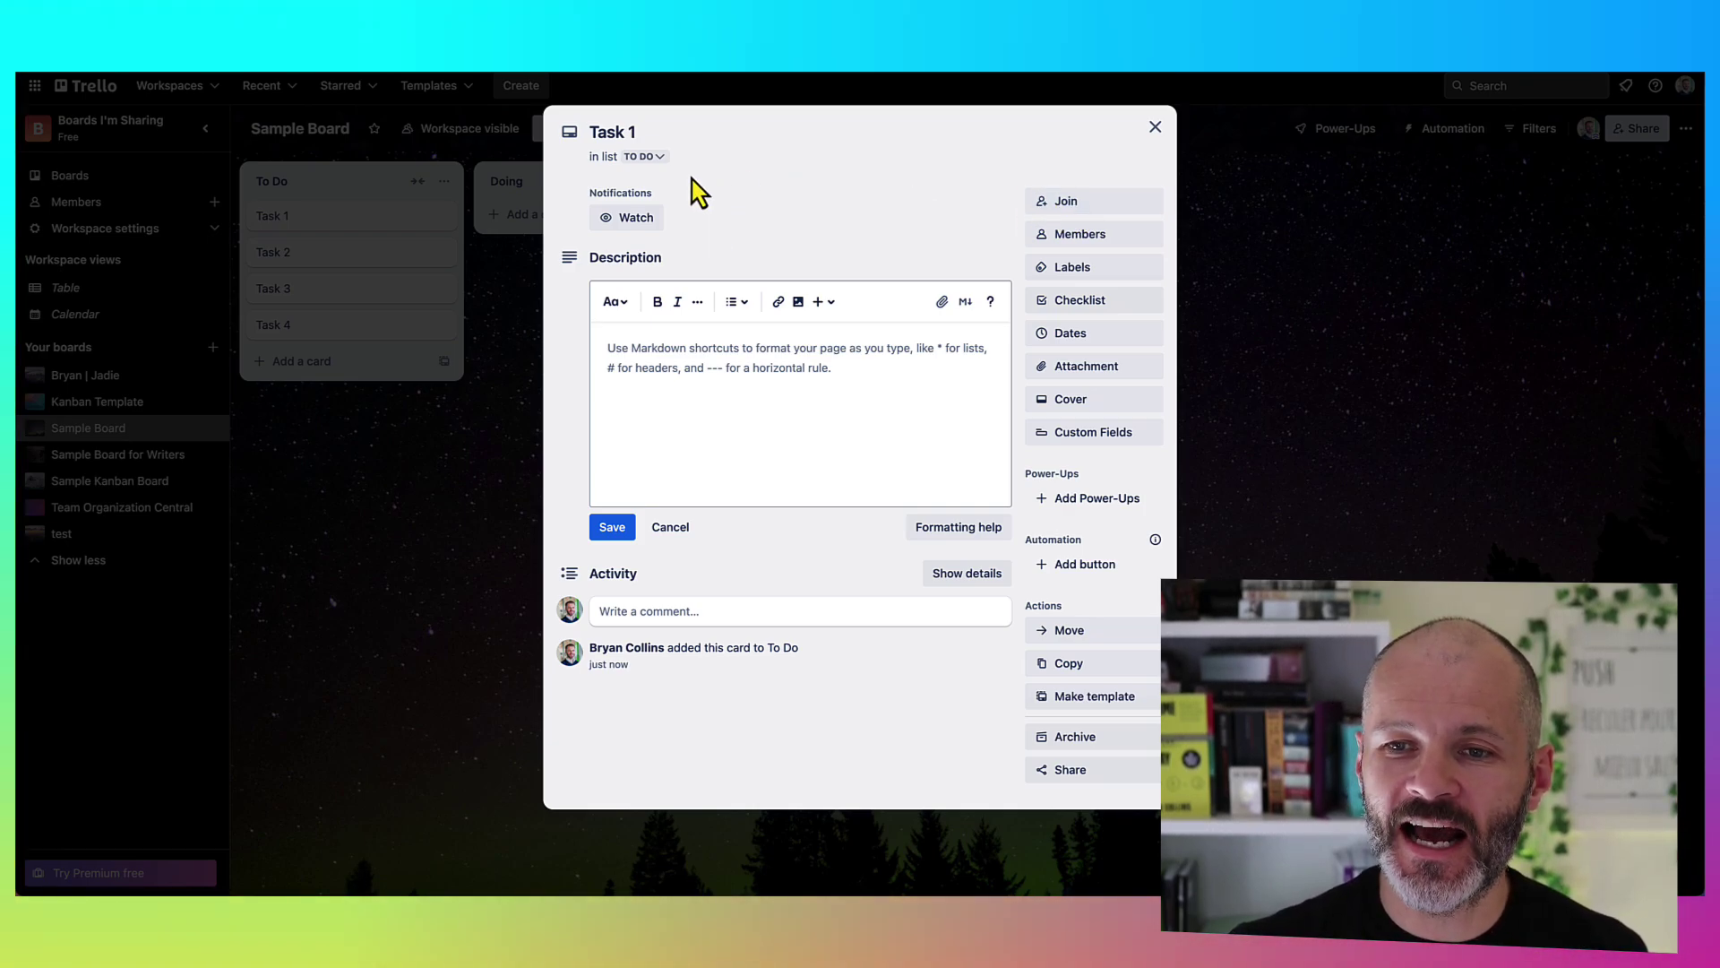
pyautogui.click(1130, 222)
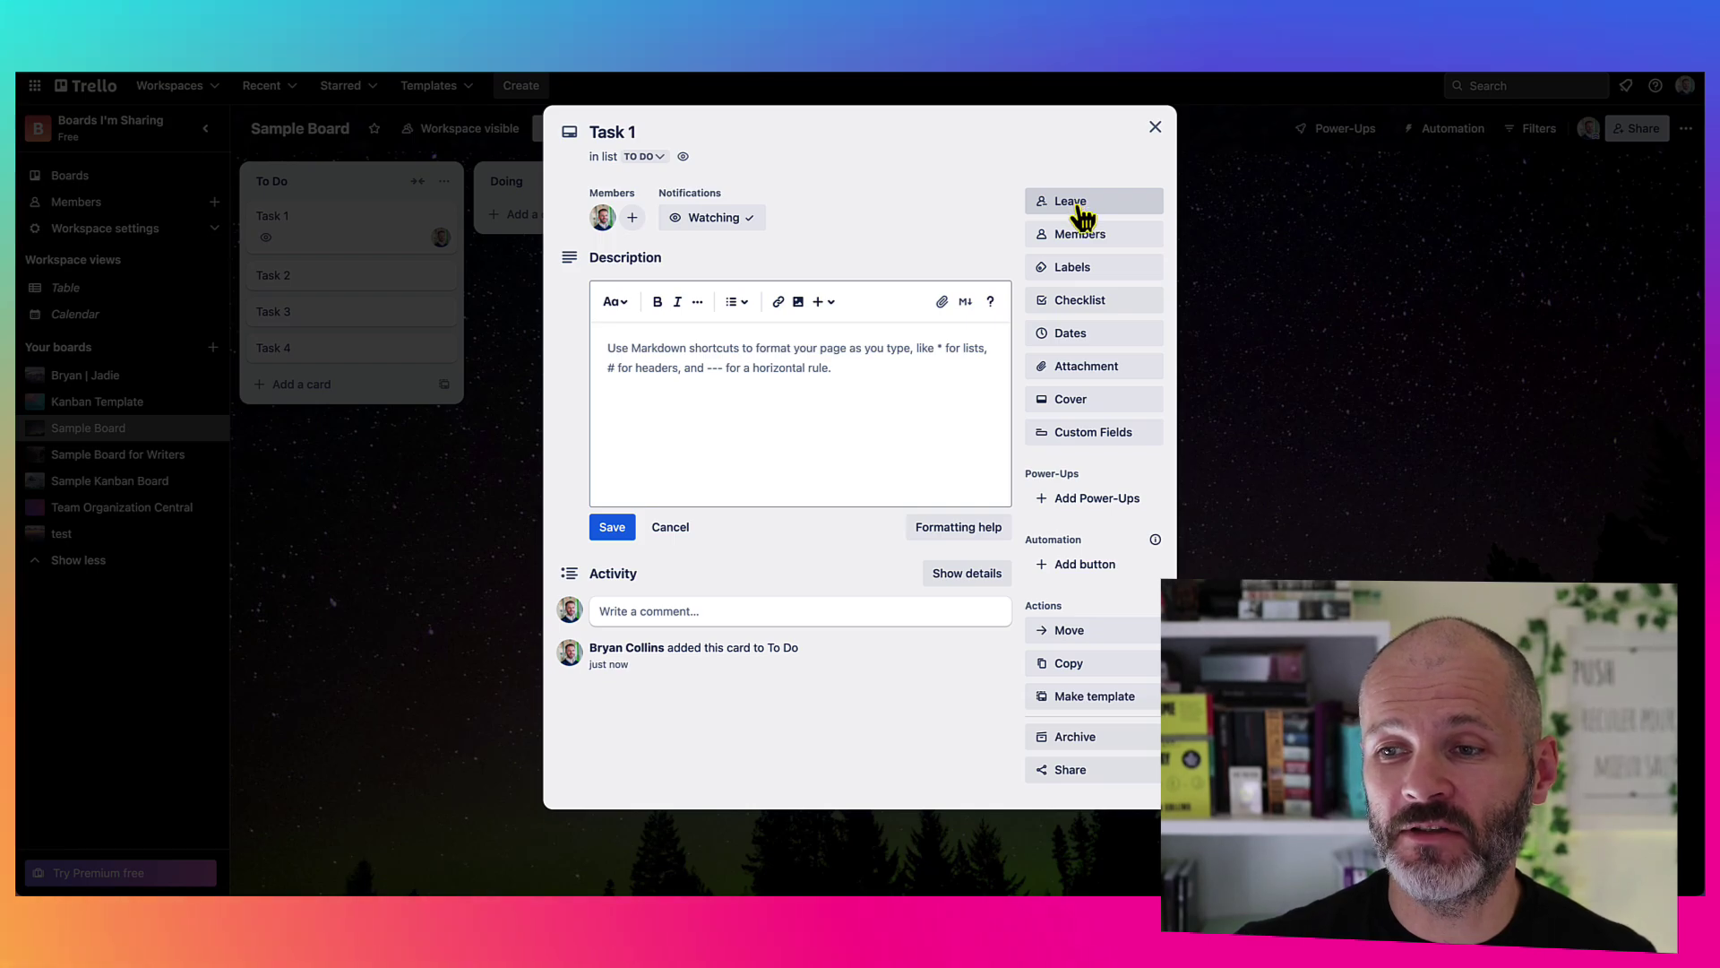
pyautogui.press('space')
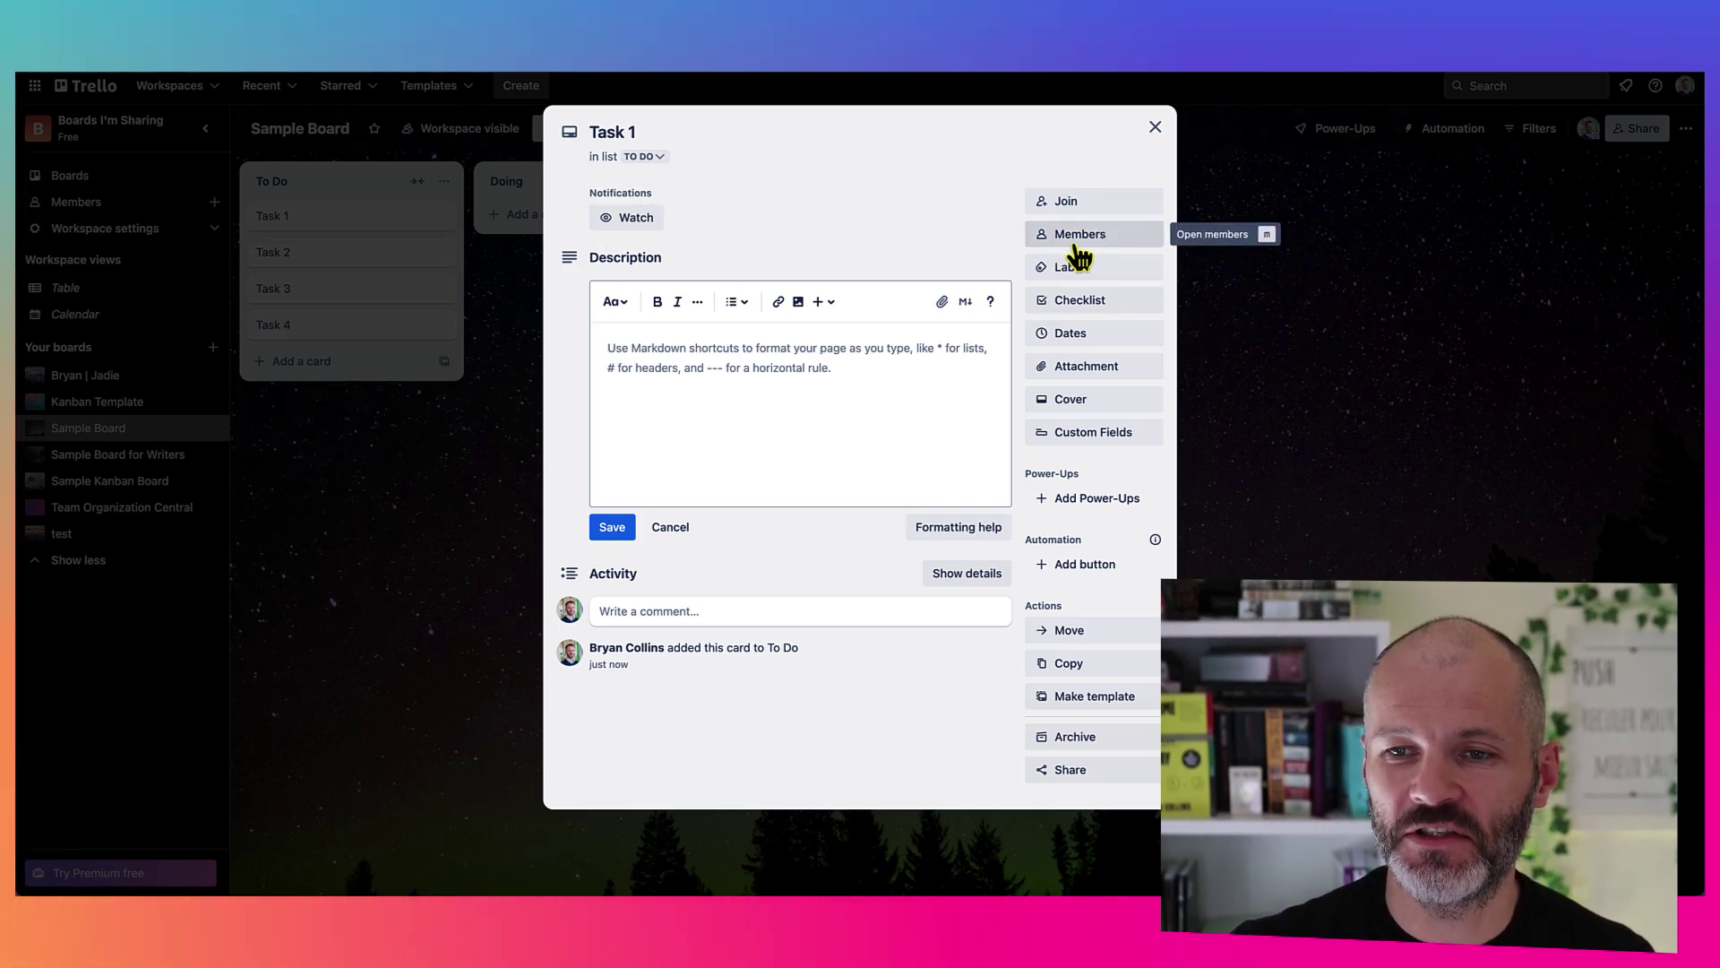
pyautogui.click(1083, 237)
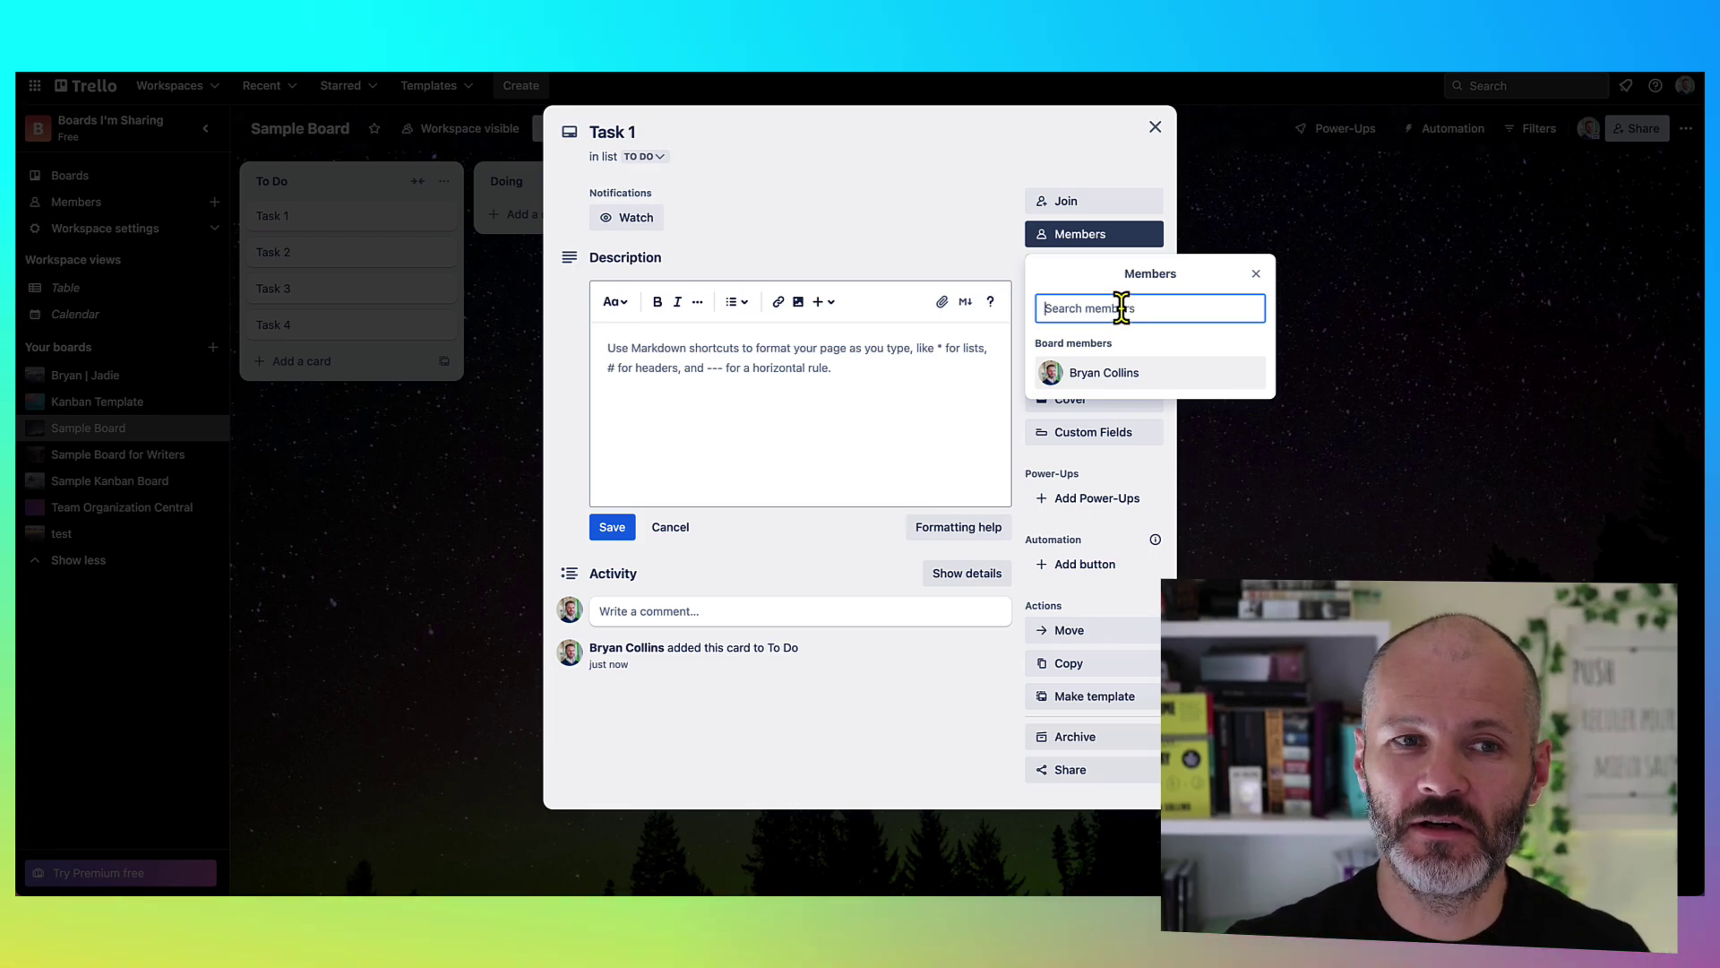
pyautogui.click(1090, 176)
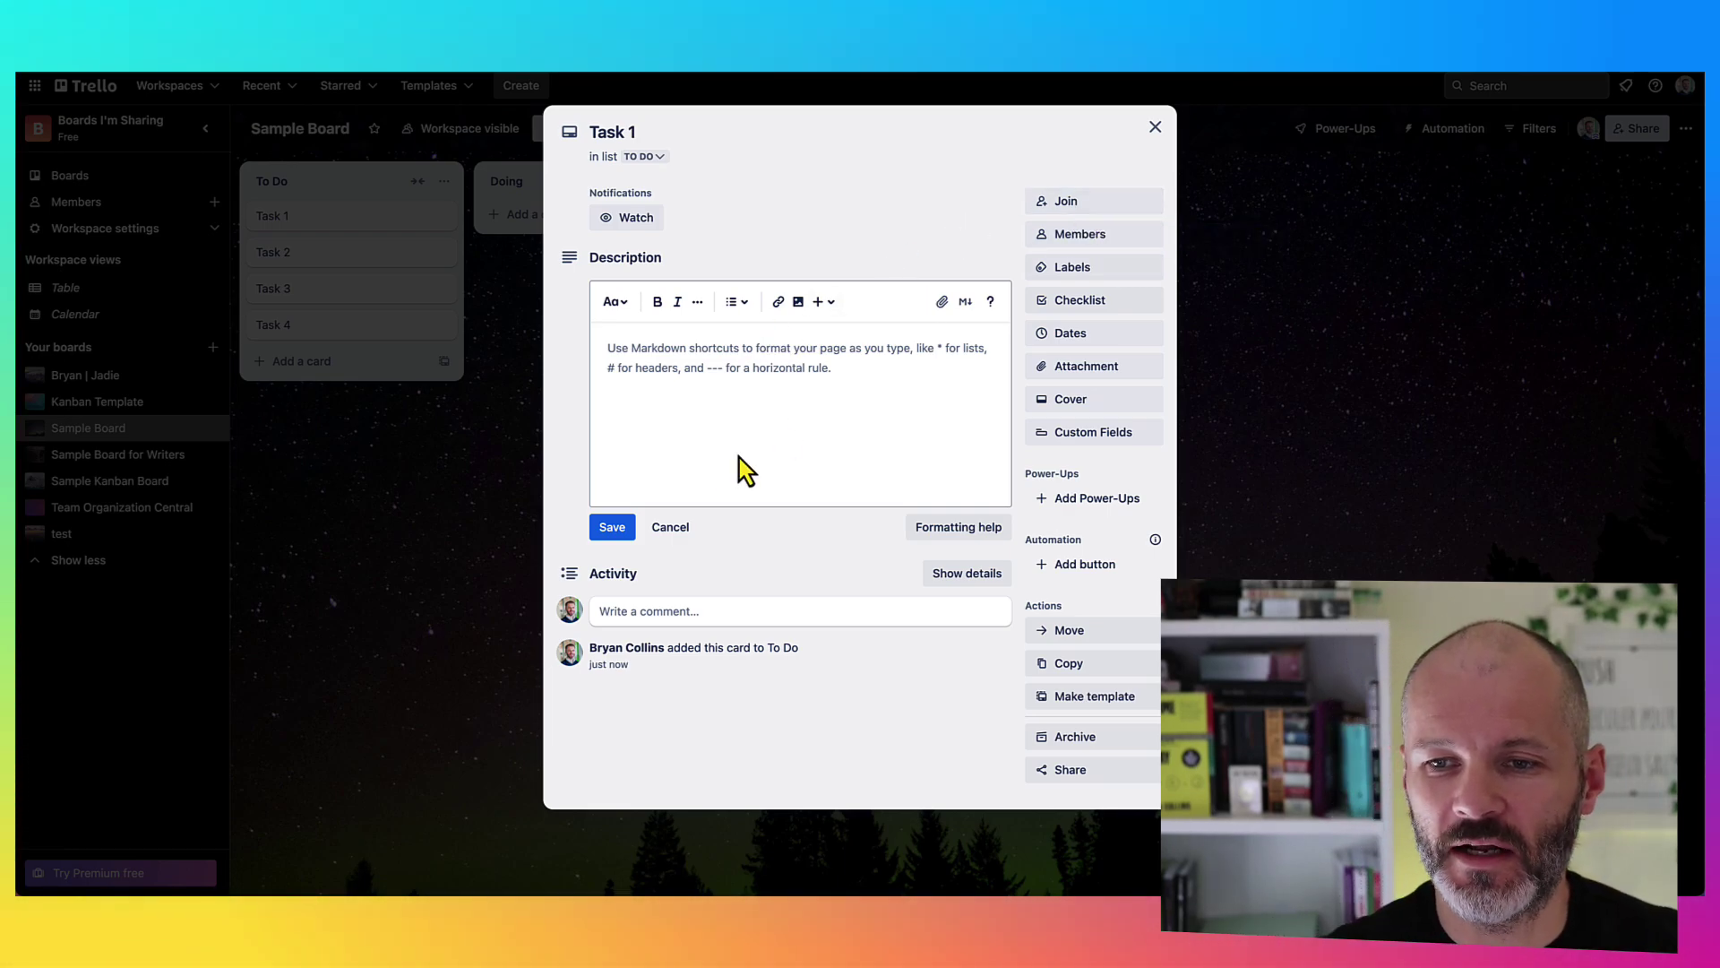
# After viewing labels, add a checklist with the item 'add SEO keyword' to Task 1 and tick it
pyautogui.click(1097, 271)
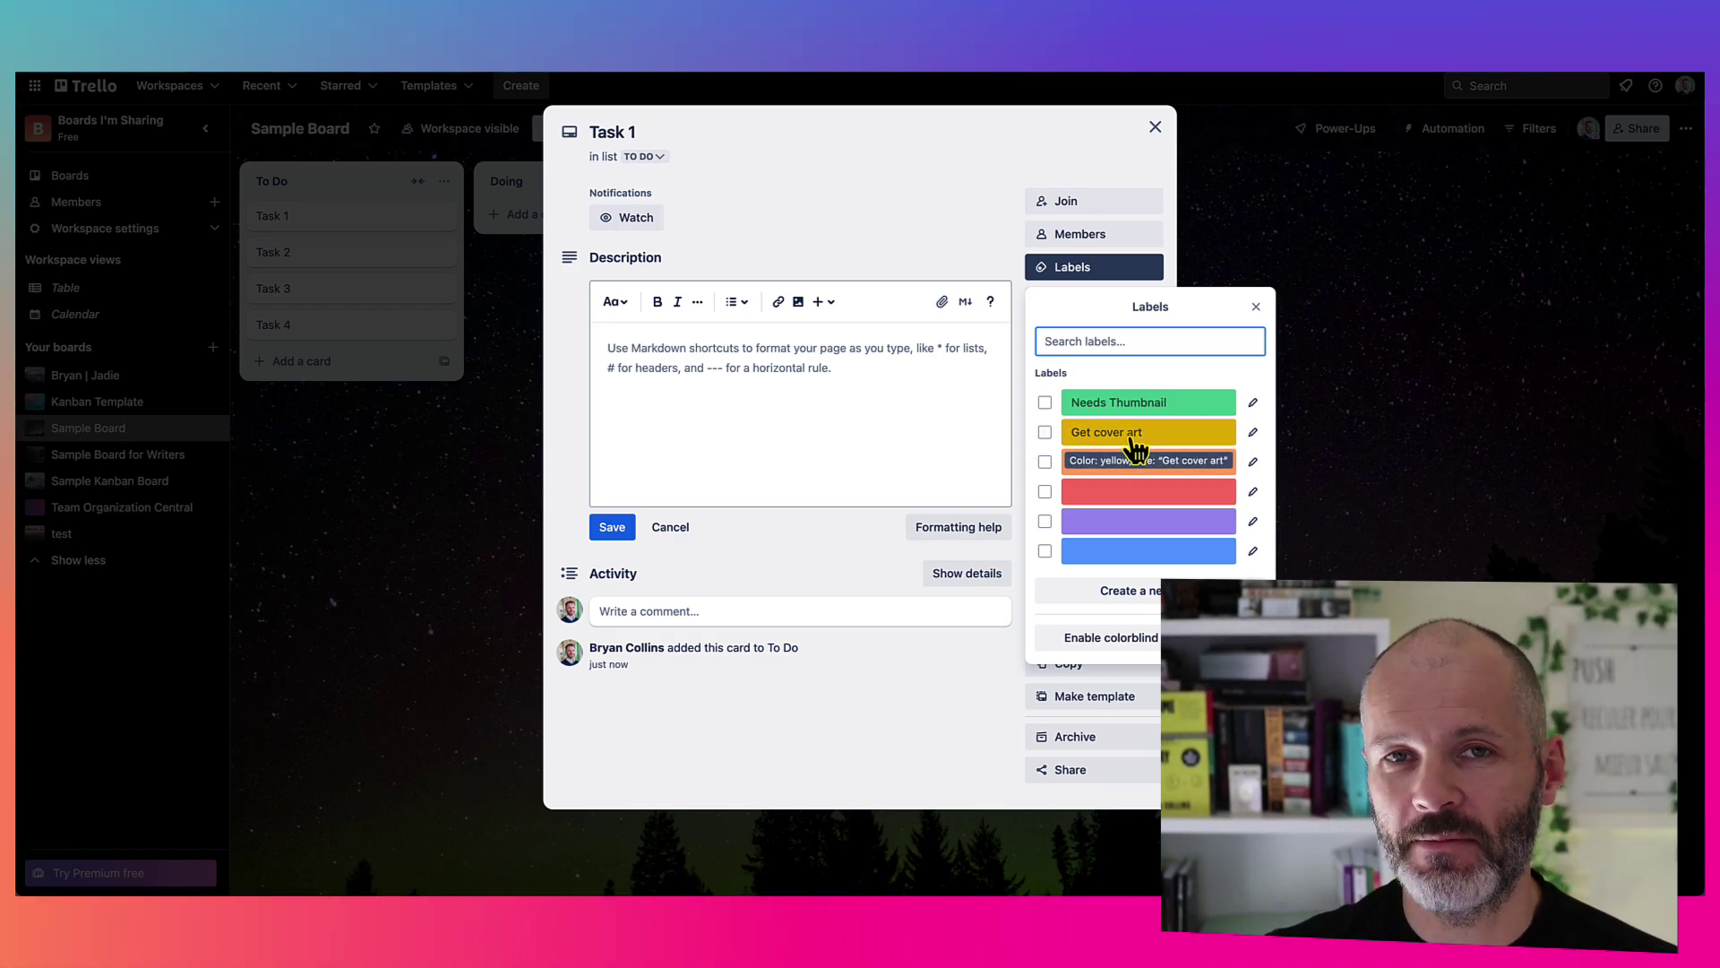
pyautogui.click(956, 143)
pyautogui.click(1086, 308)
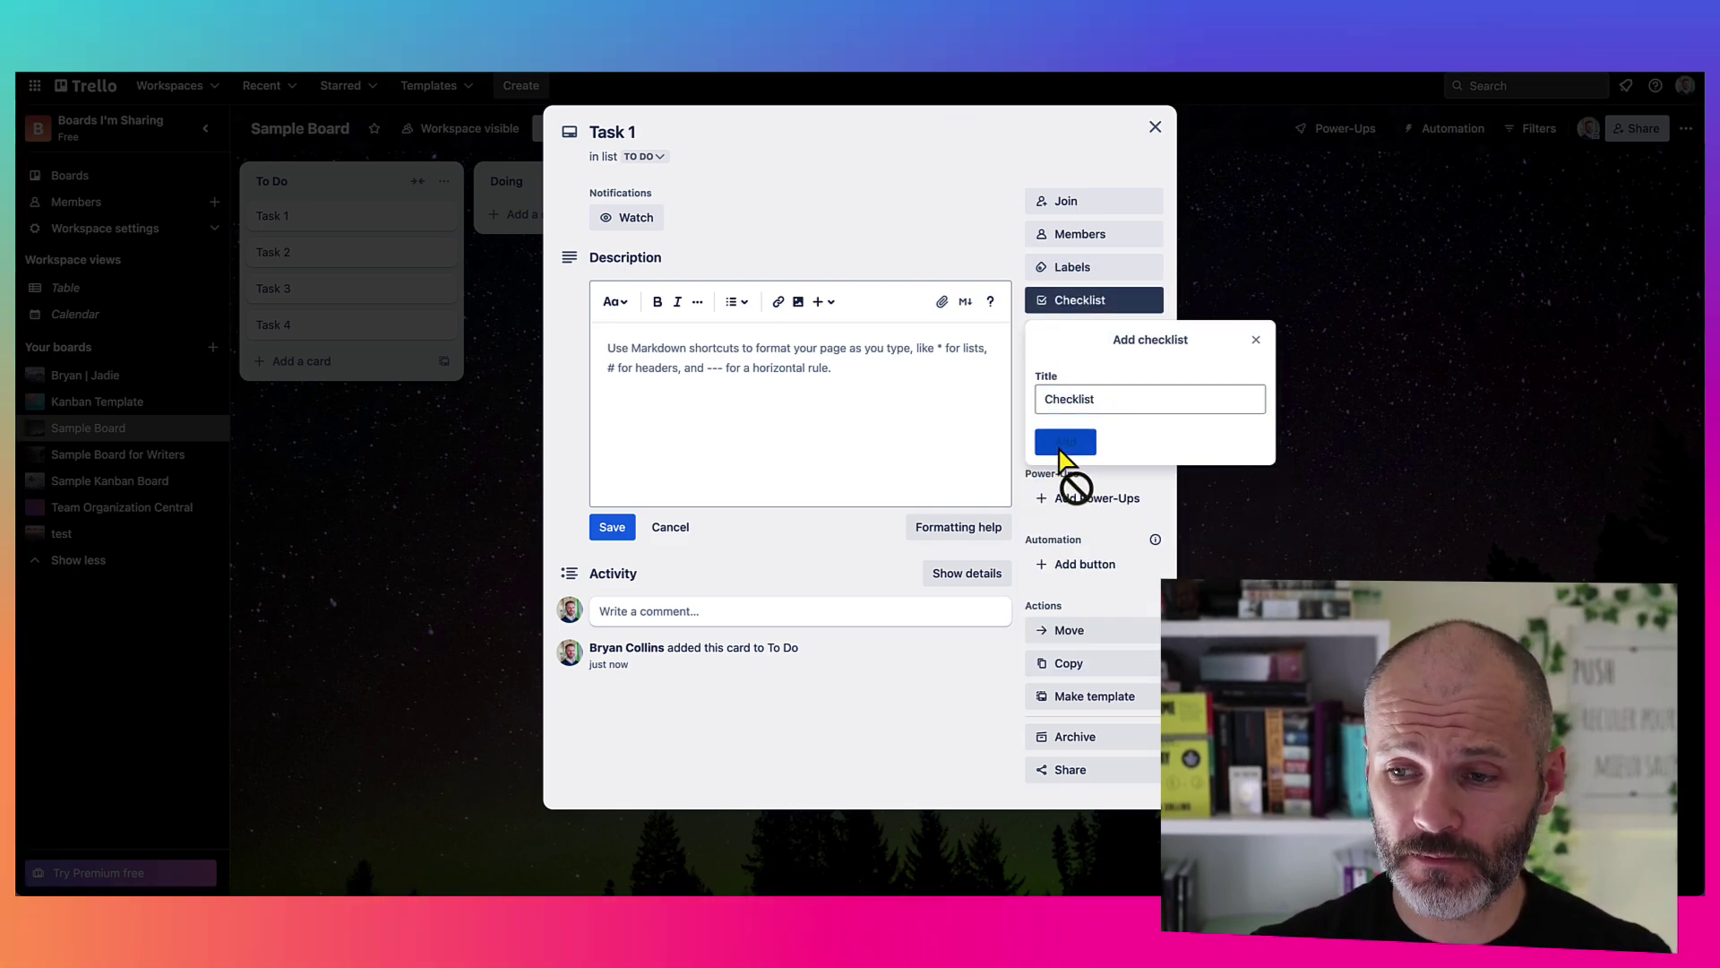
pyautogui.click(1068, 446)
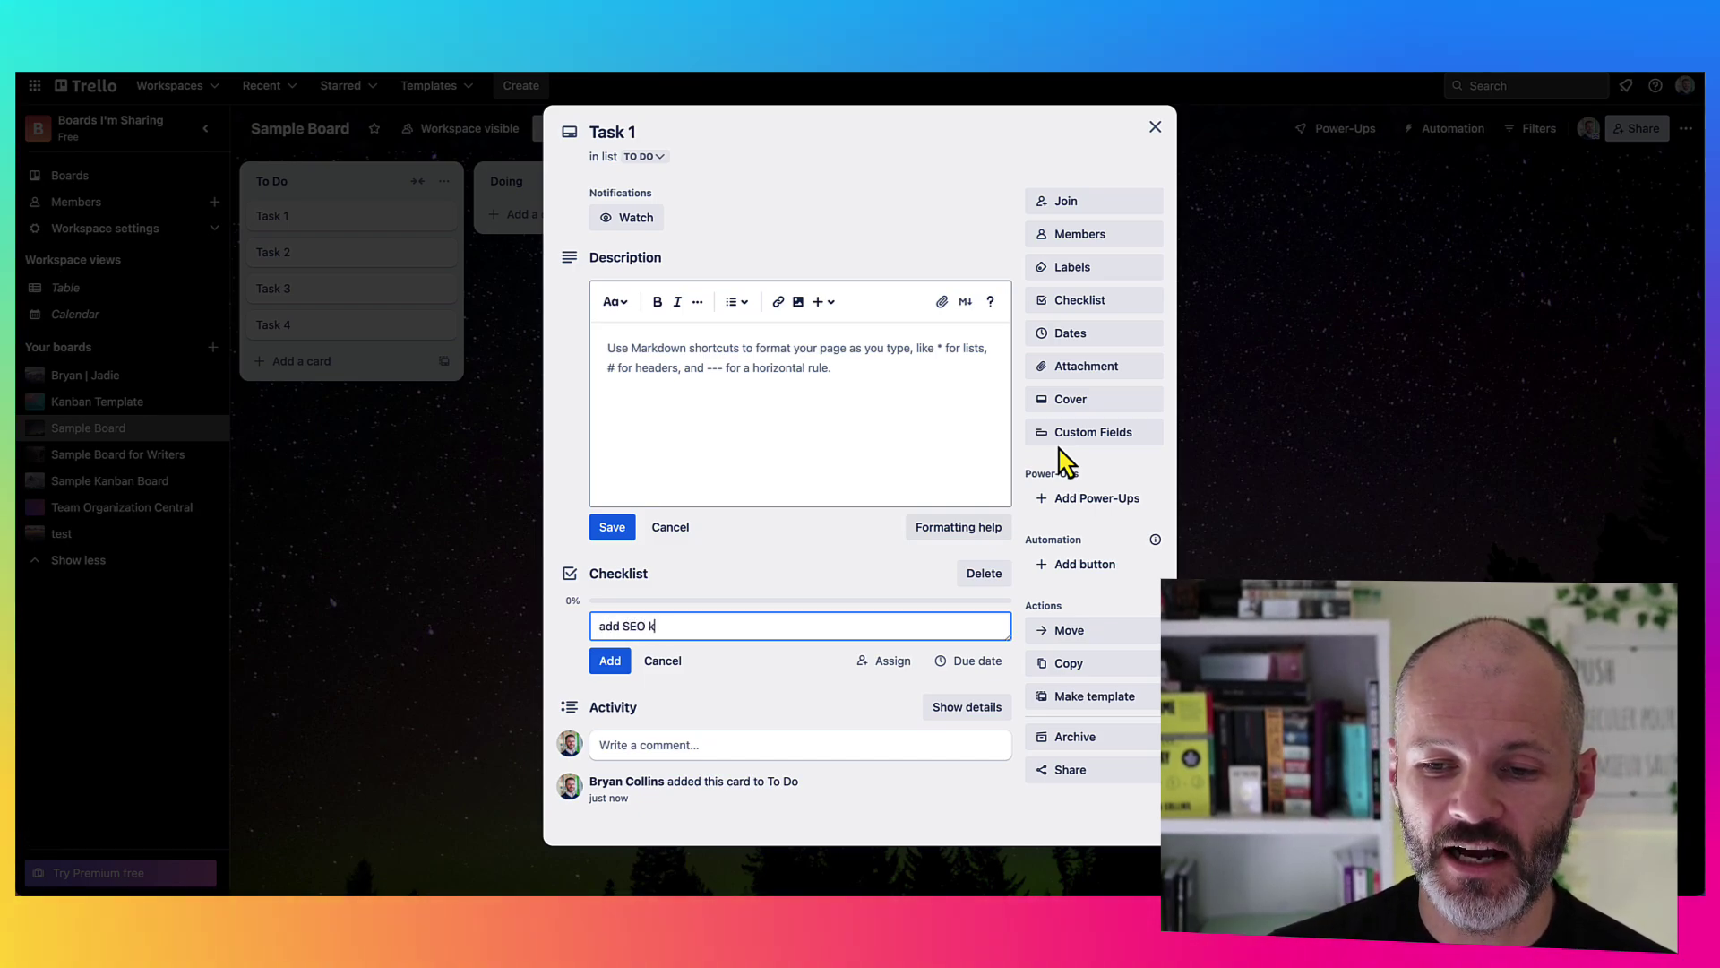
pyautogui.press('Return')
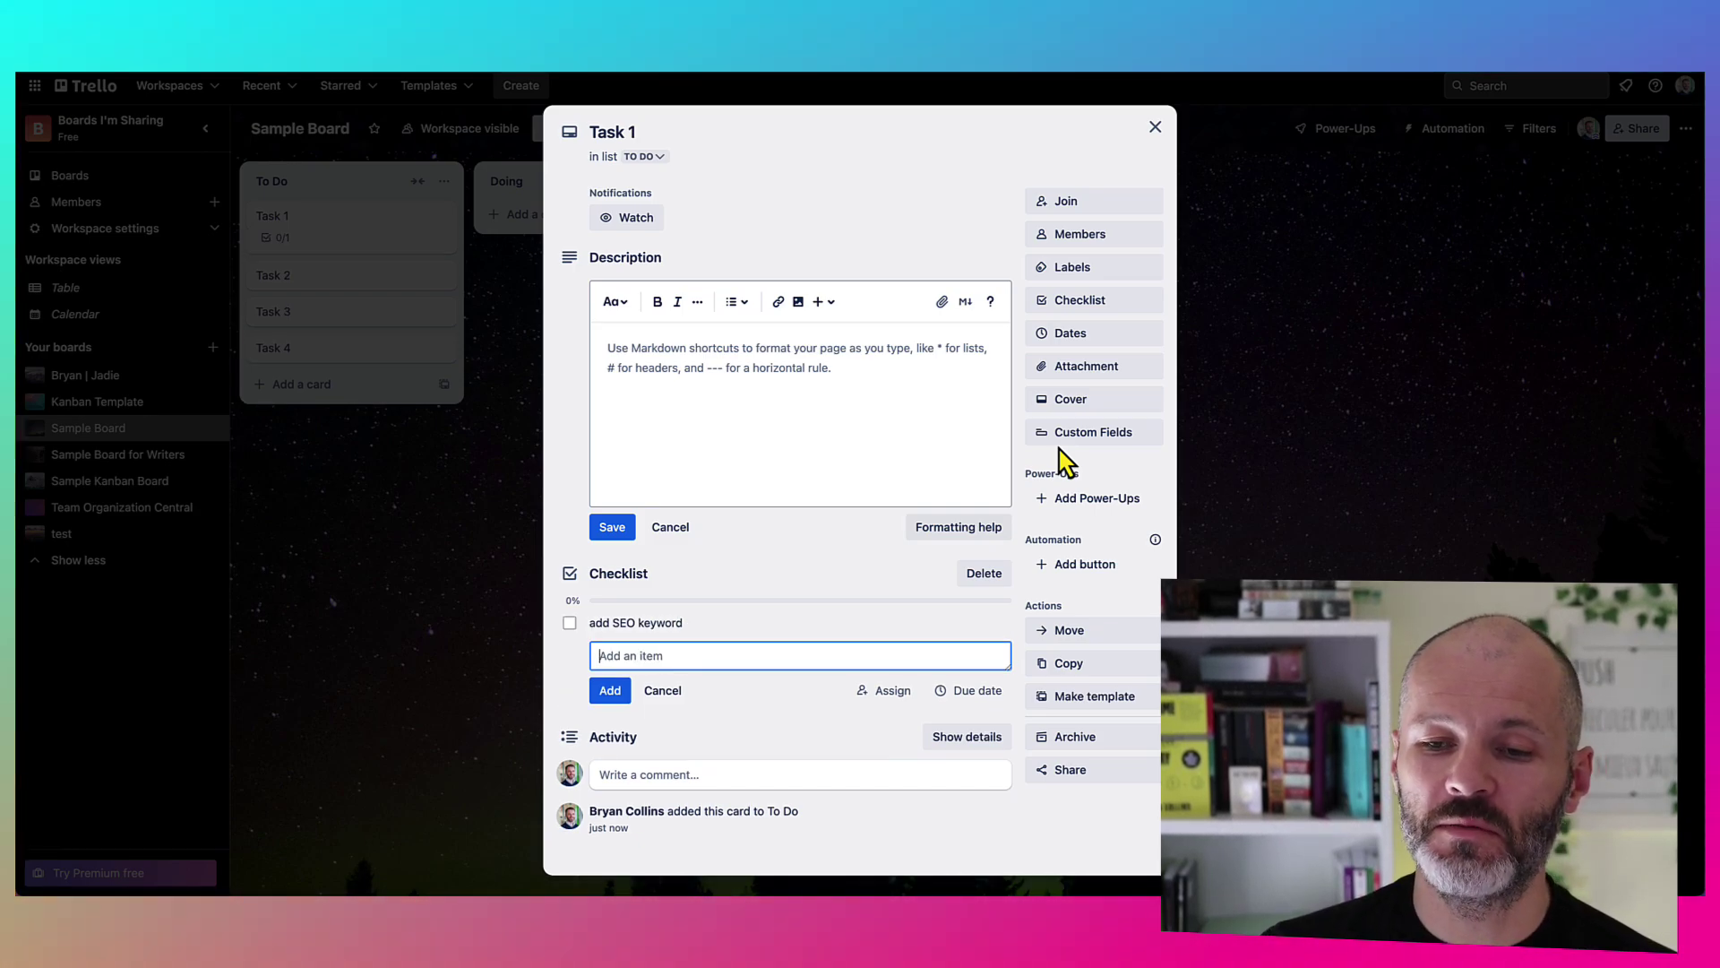
pyautogui.click(570, 623)
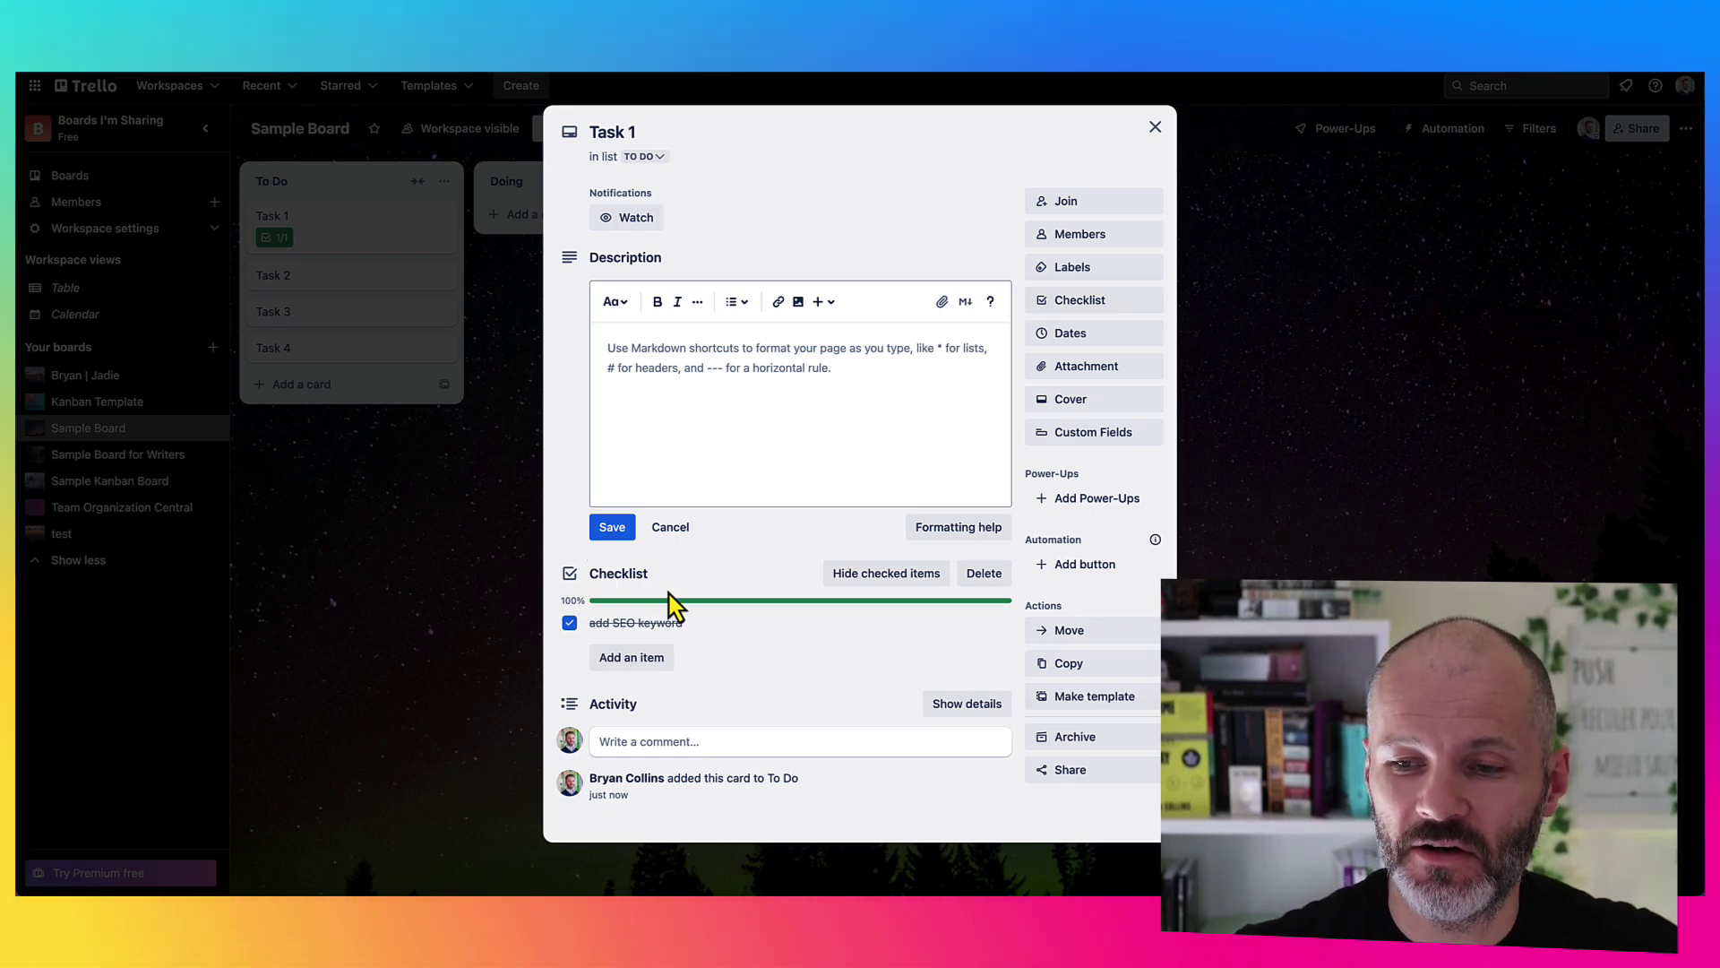
# Attach 2024-11-02_16-27-53.png to Task 1 as its cover, then glance at Custom Fields
pyautogui.click(1075, 377)
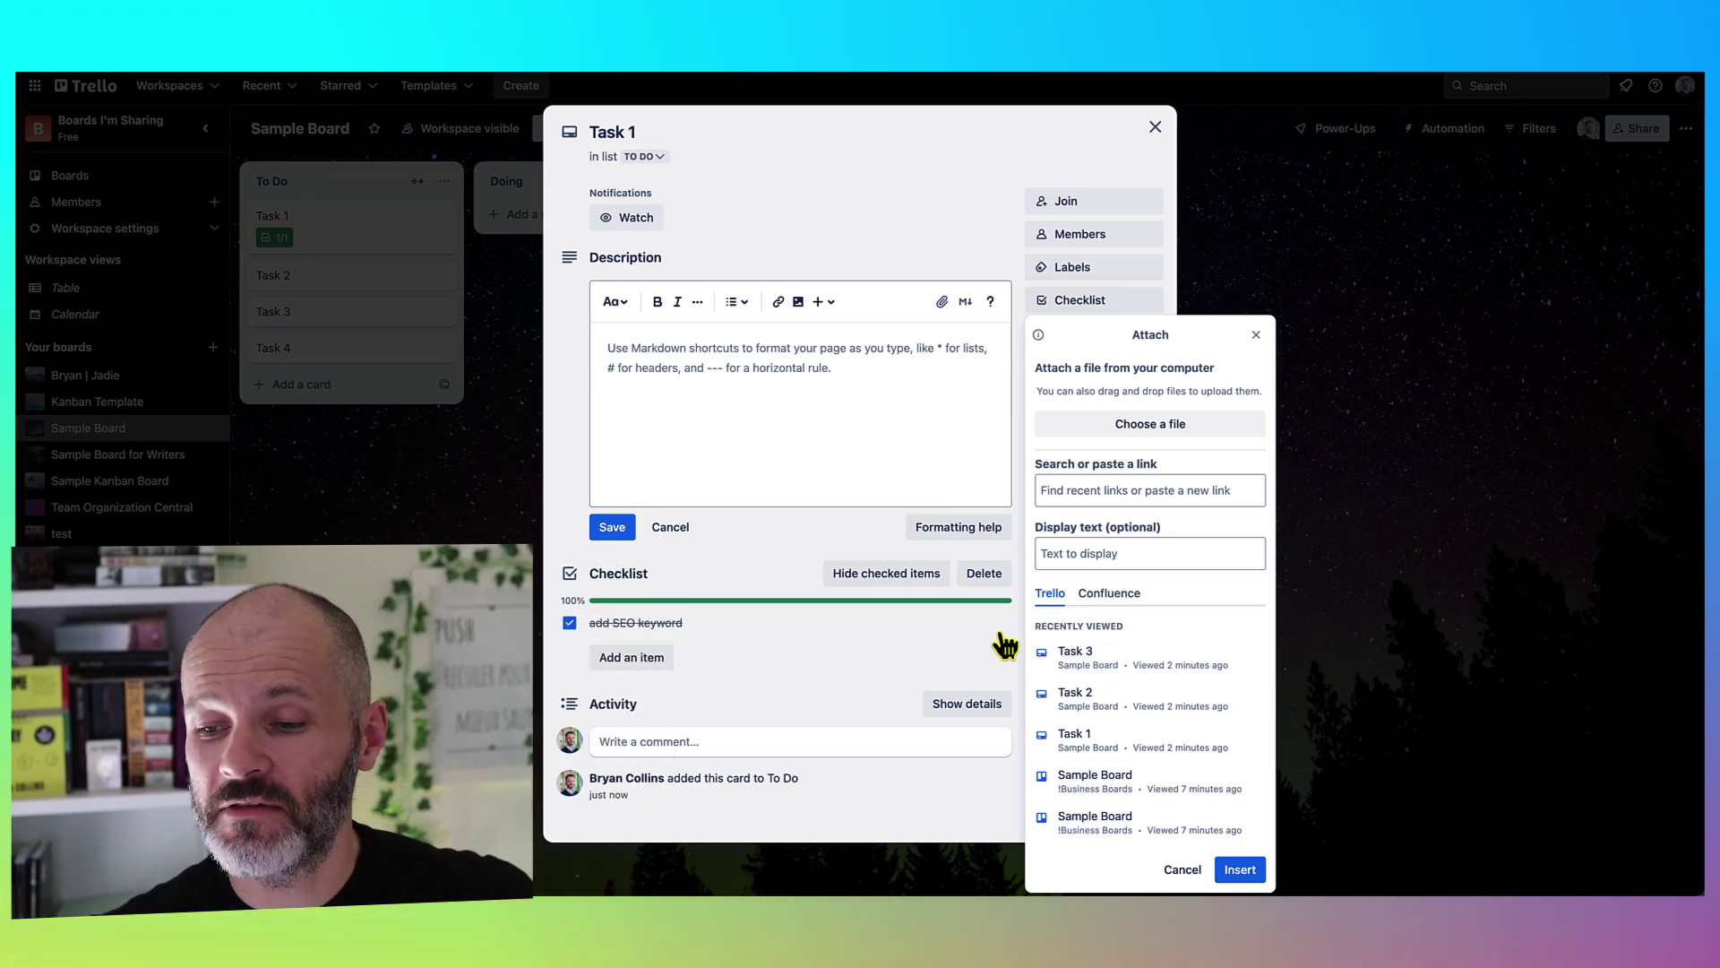
pyautogui.moveTo(798, 855)
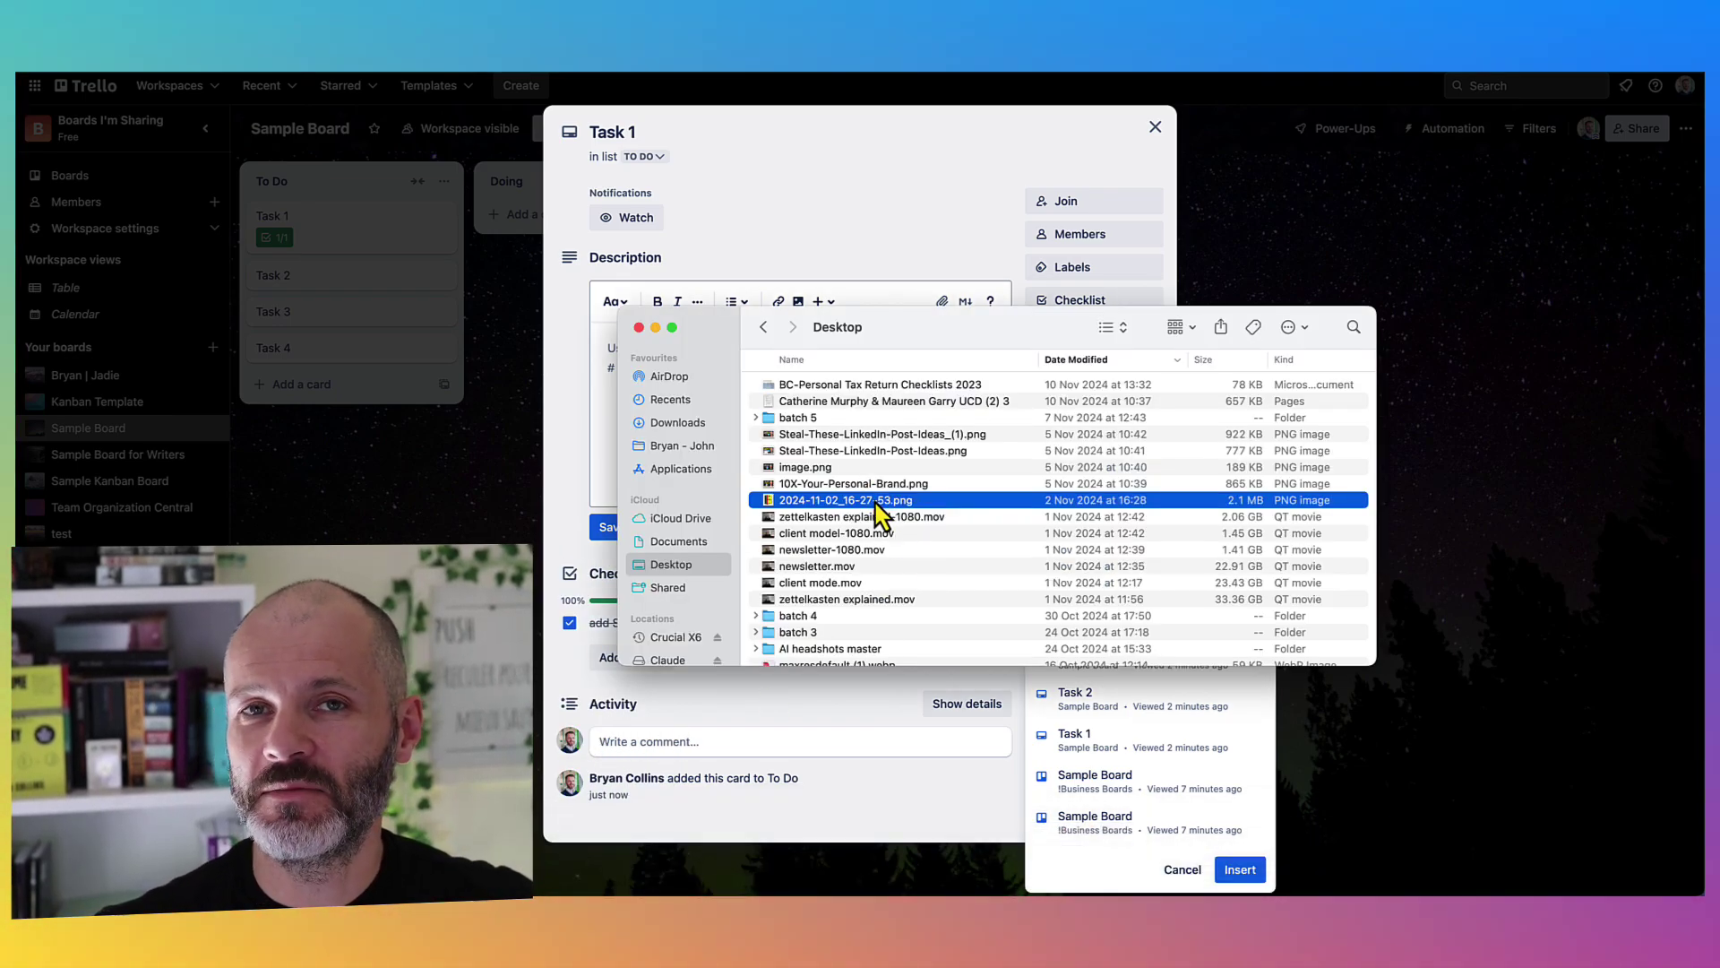
pyautogui.moveTo(881, 504); pyautogui.dragTo(859, 276)
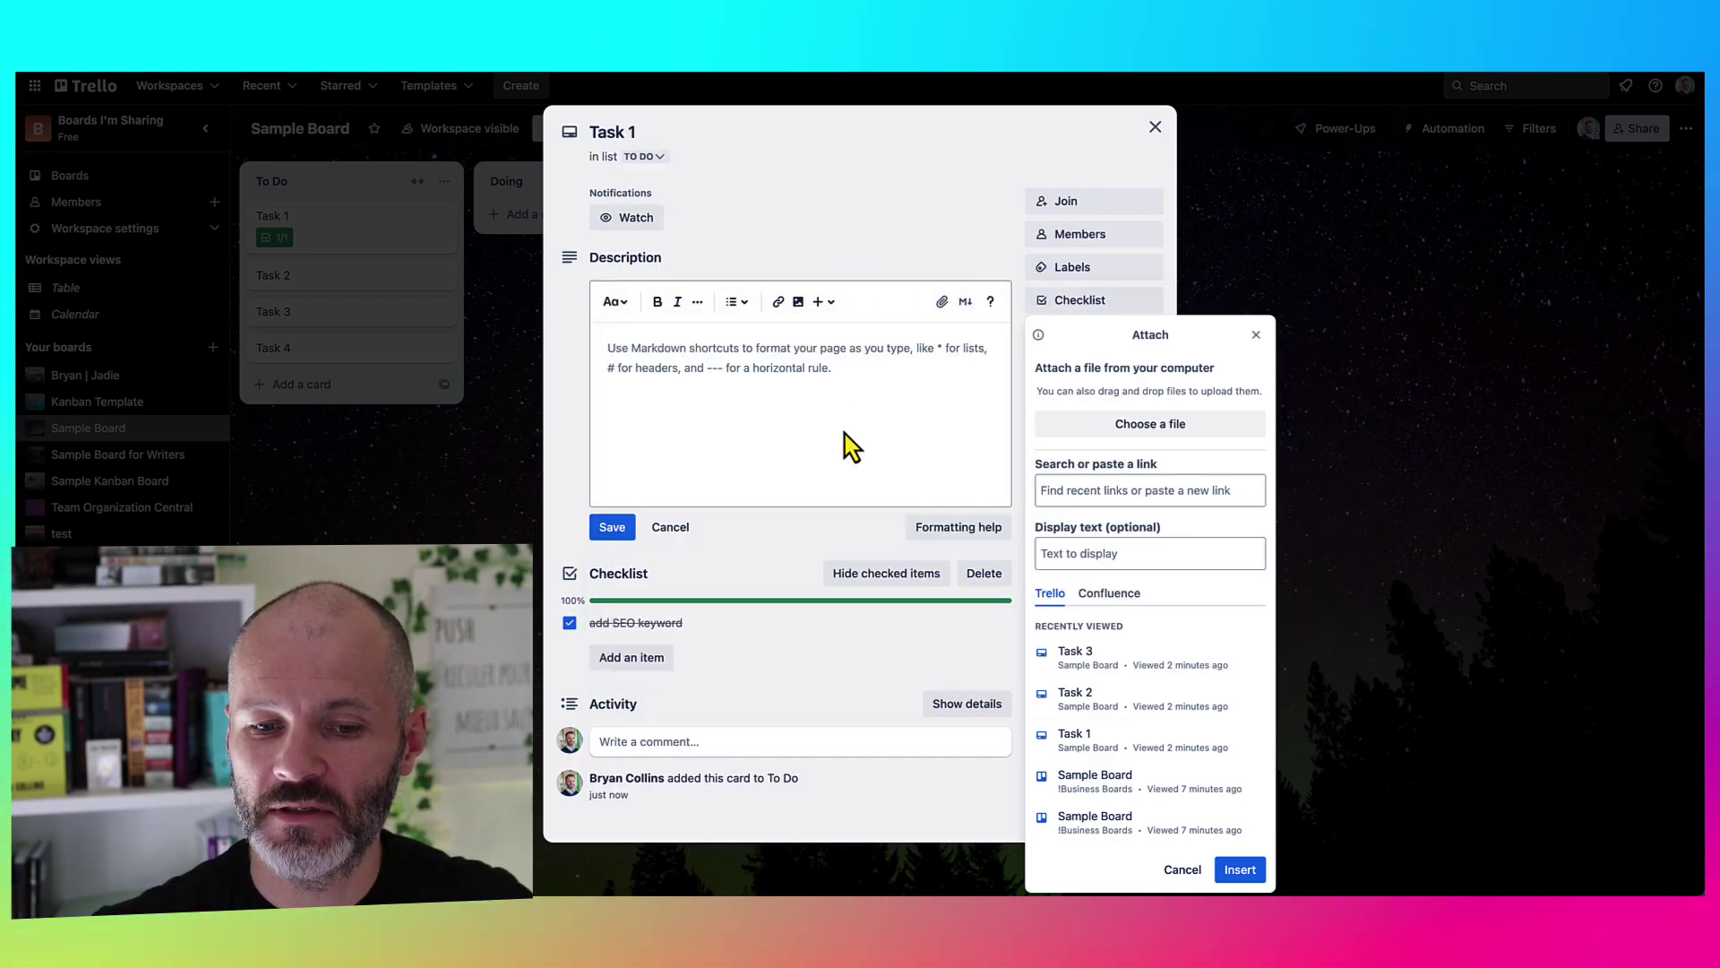
pyautogui.click(1257, 336)
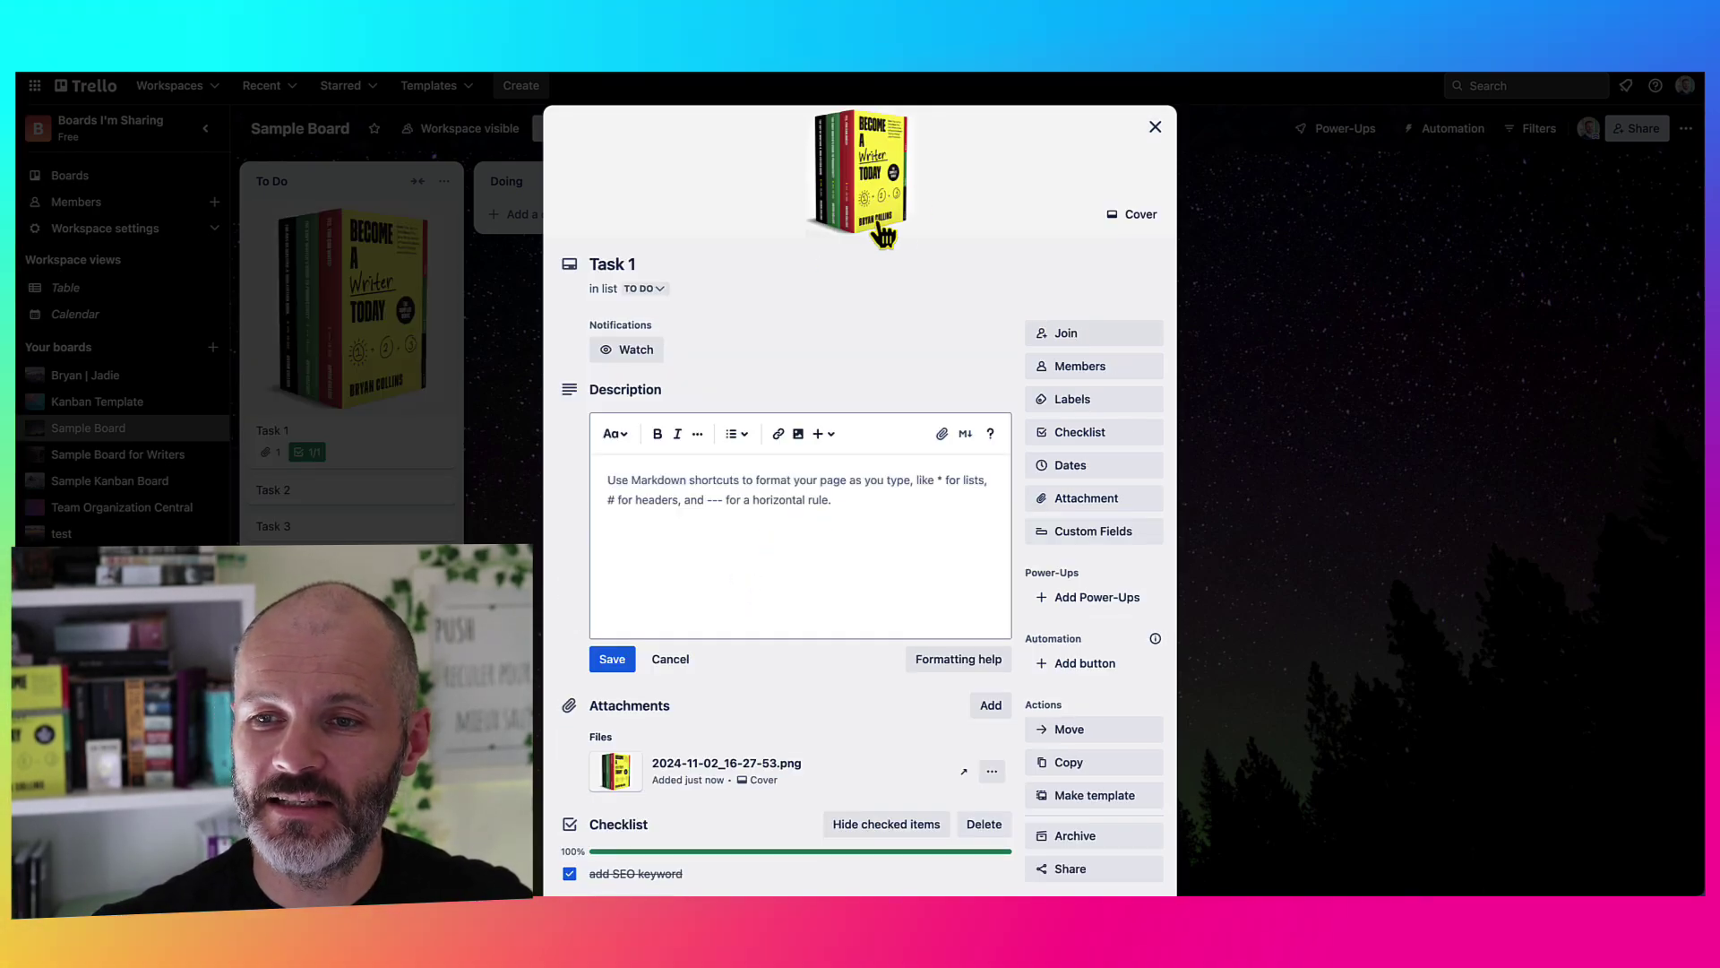
pyautogui.scroll(-1, 1106, 609)
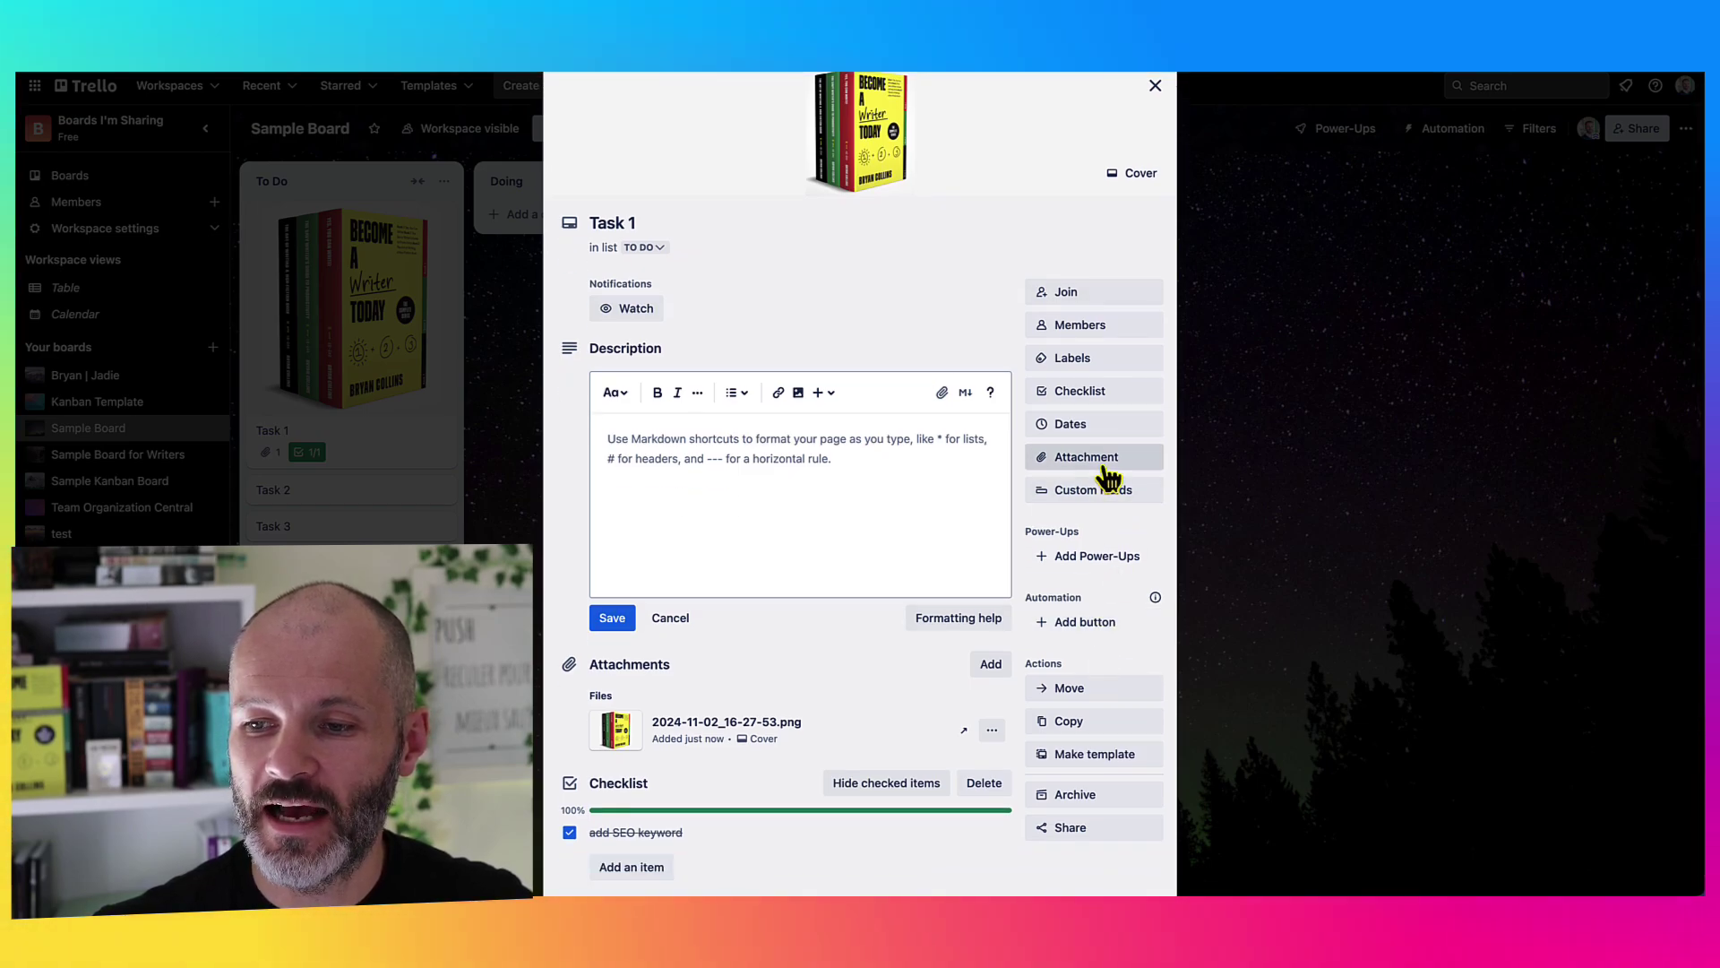
pyautogui.click(1108, 492)
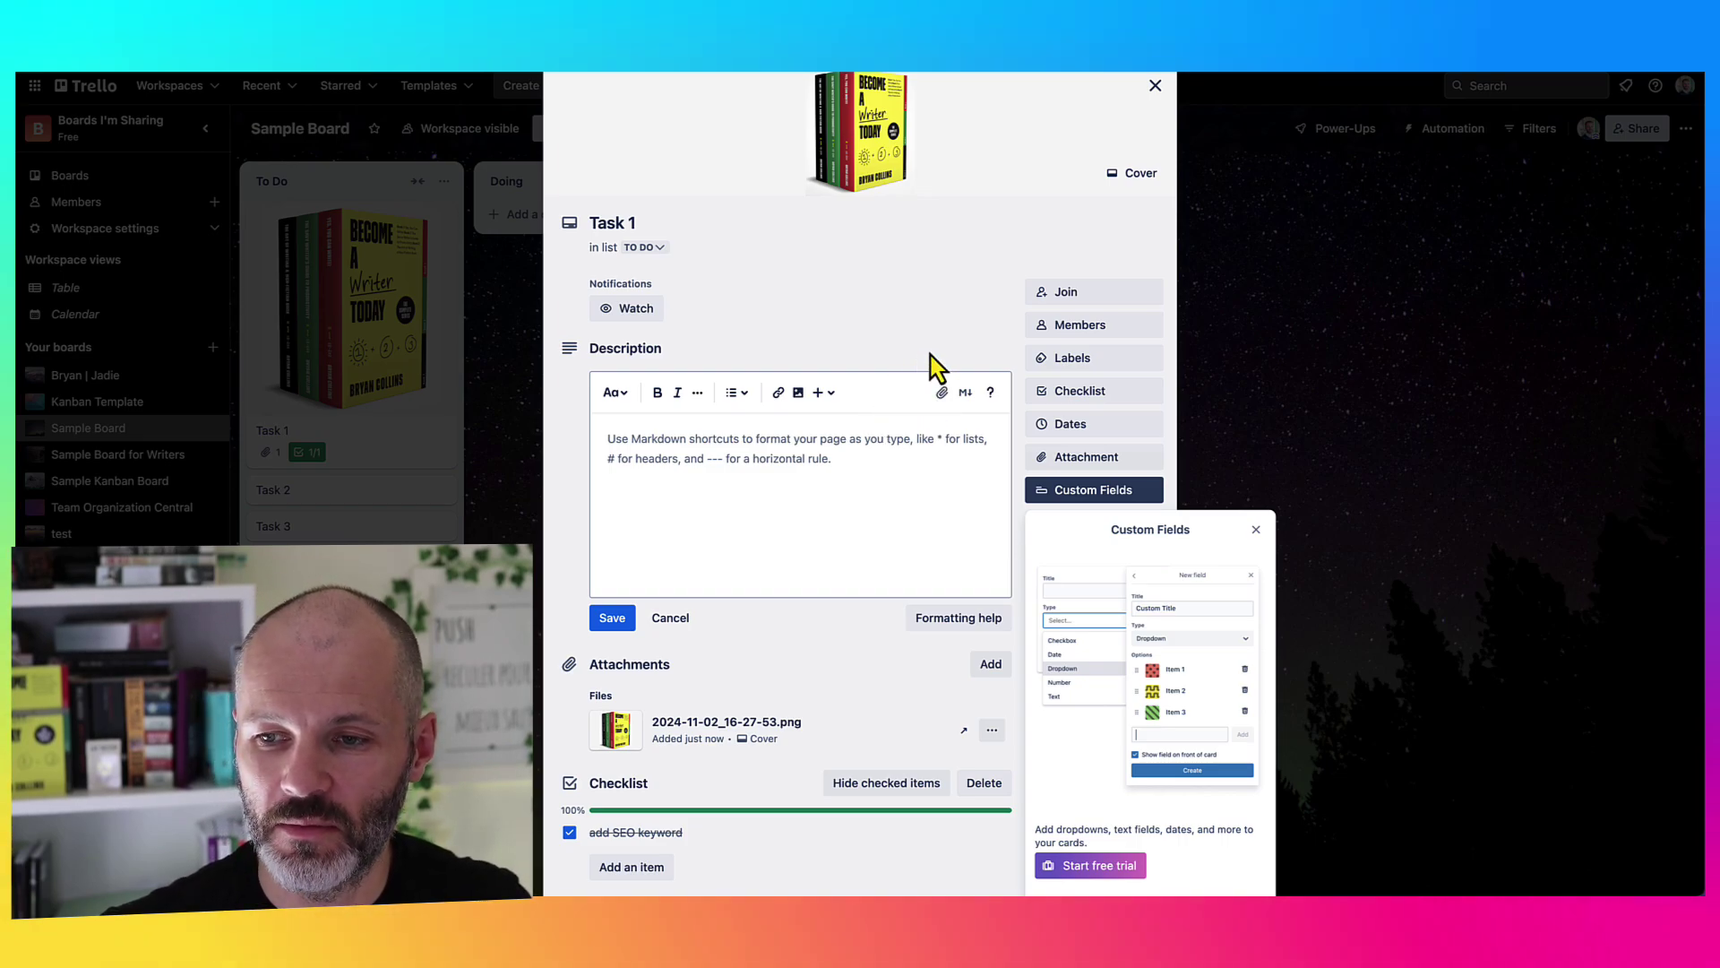
pyautogui.click(1055, 461)
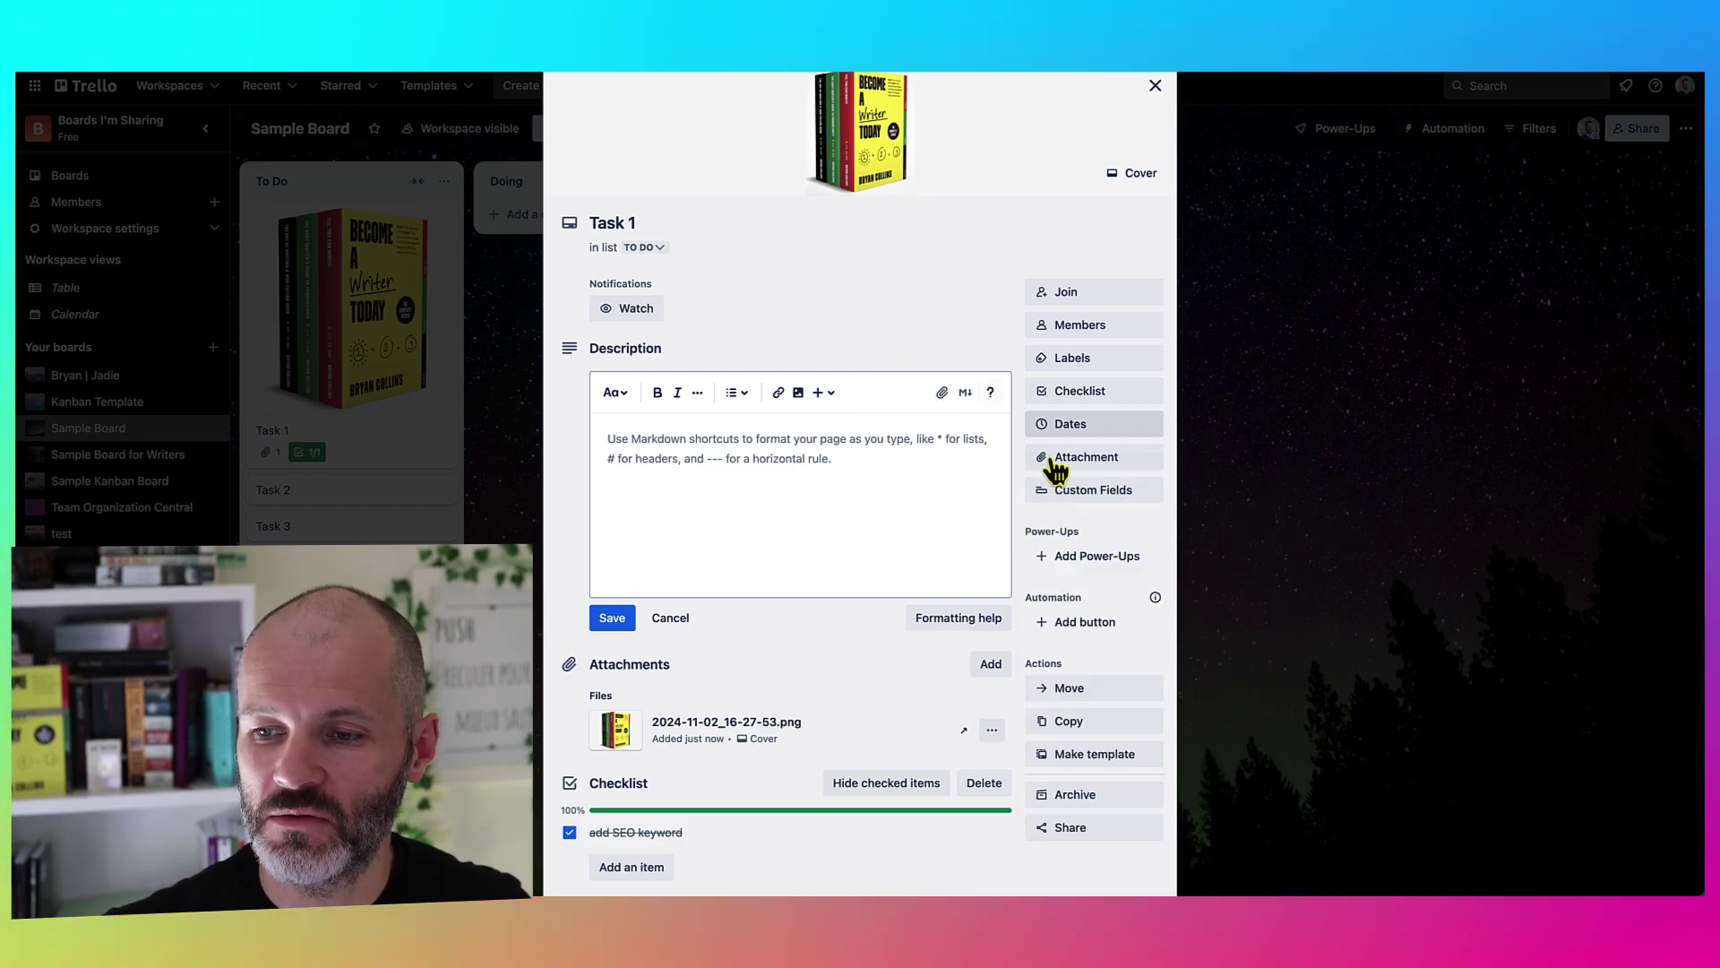
# Add the Dashcards Power-Up from the Made by Trello section, then open Task 2
pyautogui.click(1086, 557)
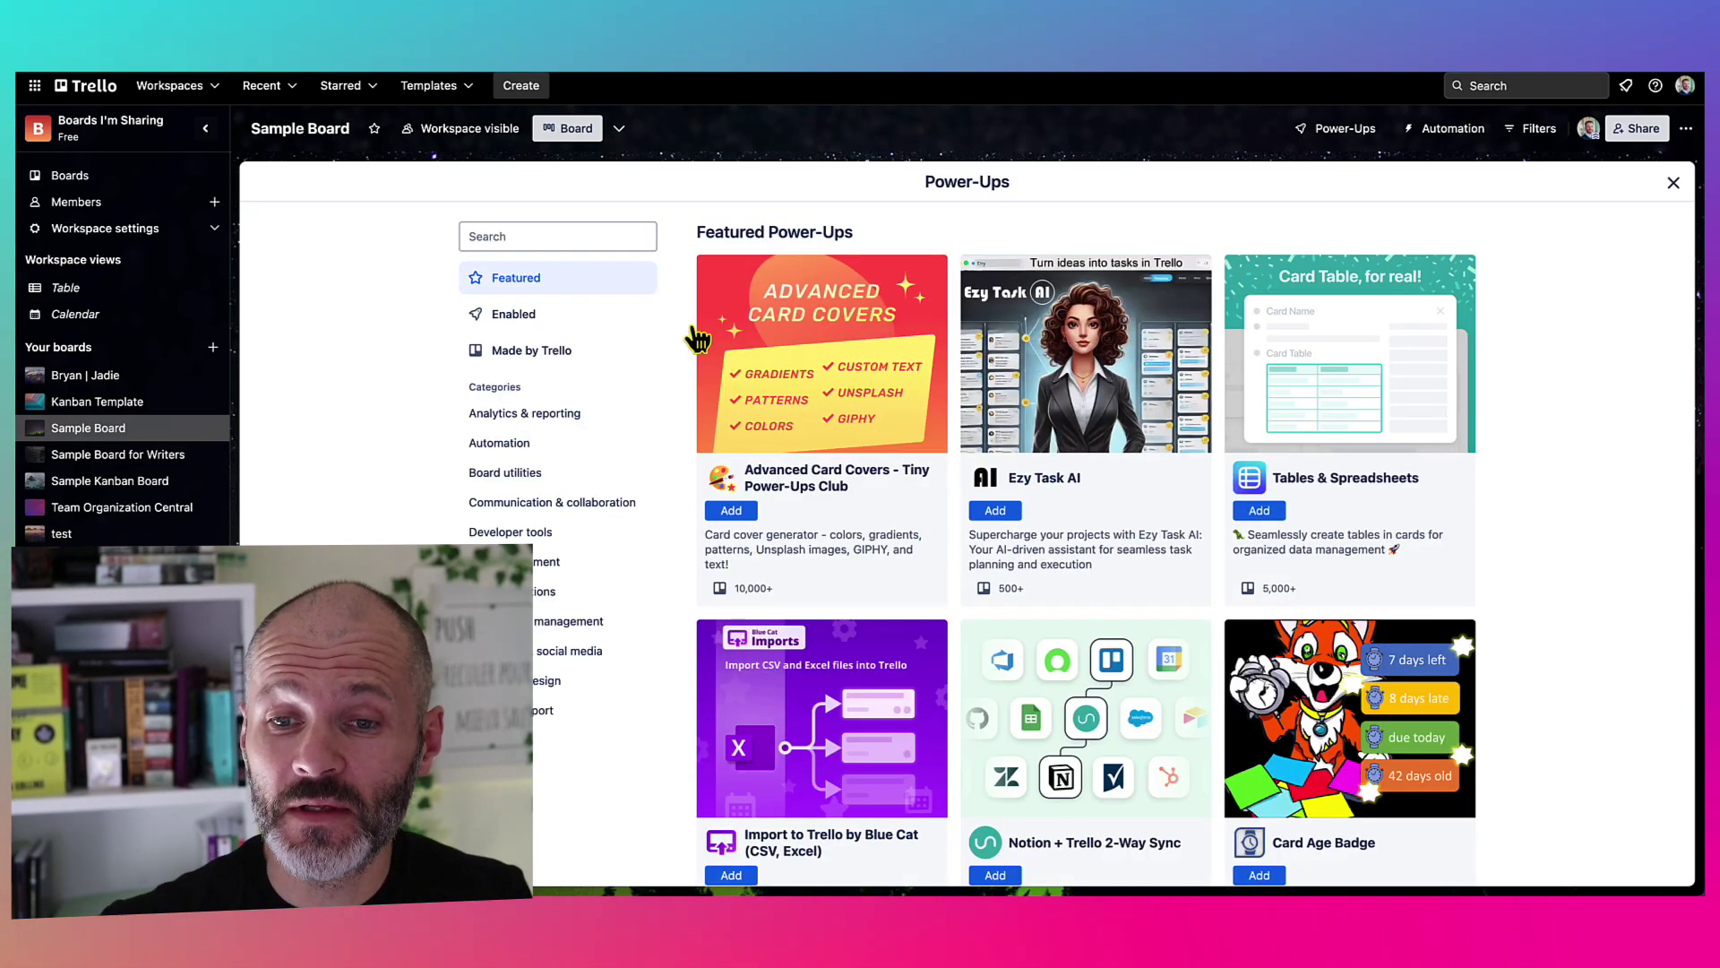
pyautogui.click(537, 349)
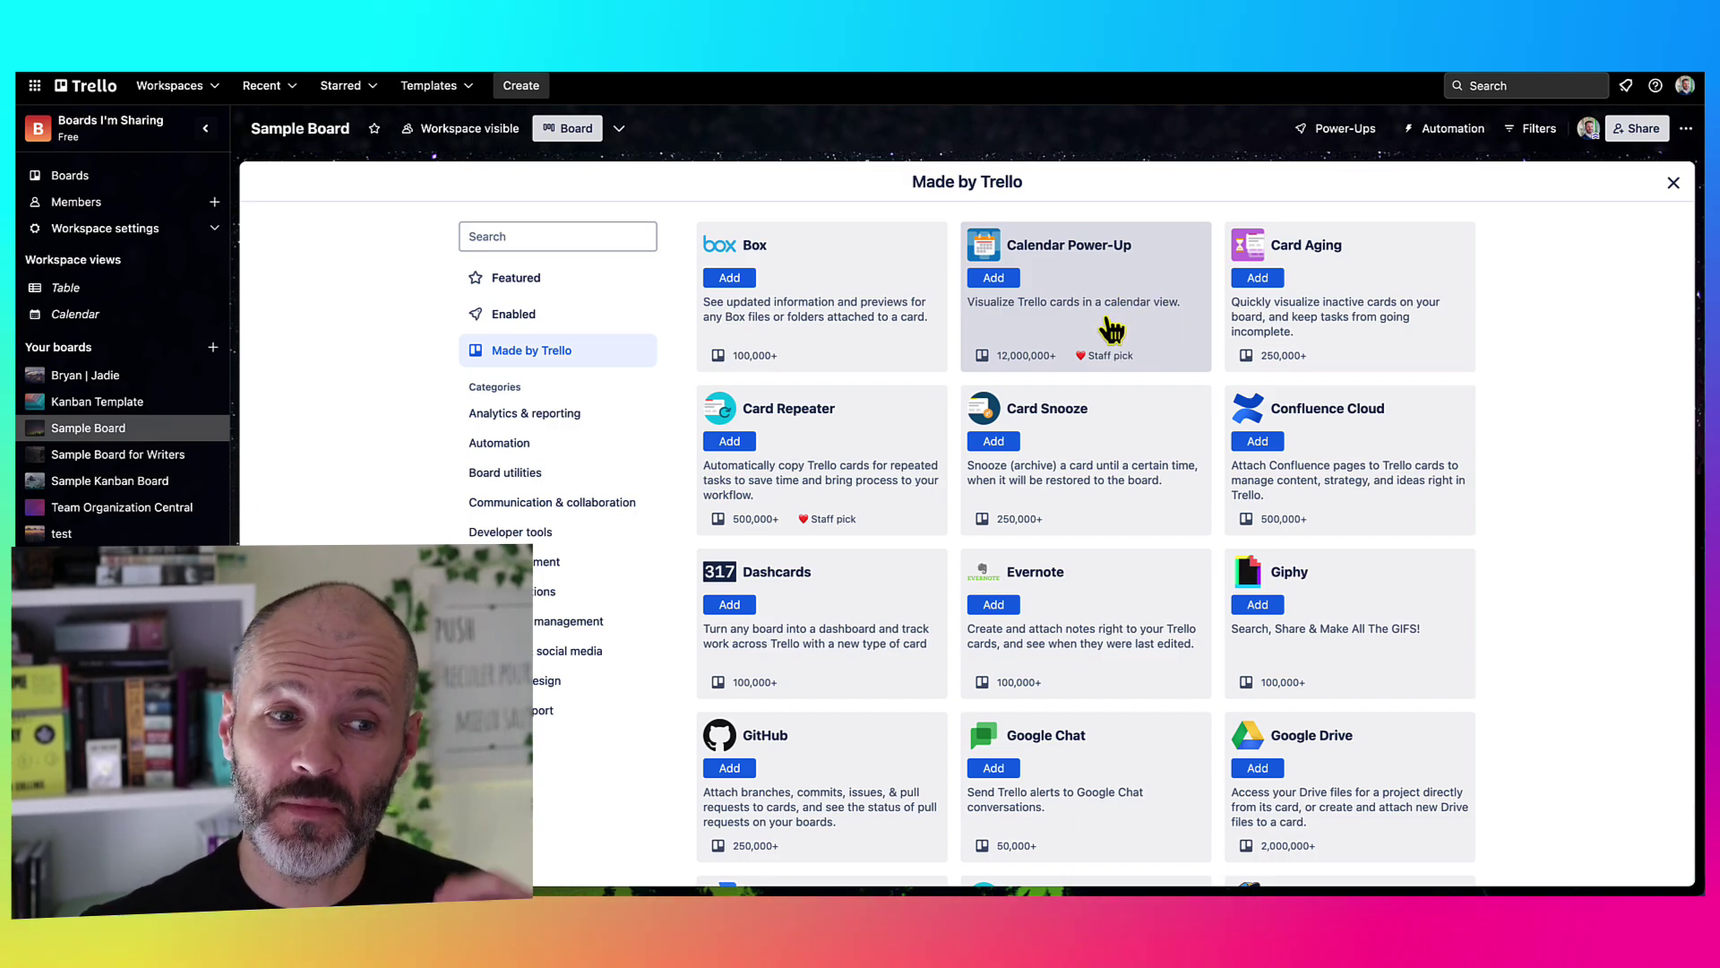
pyautogui.click(833, 583)
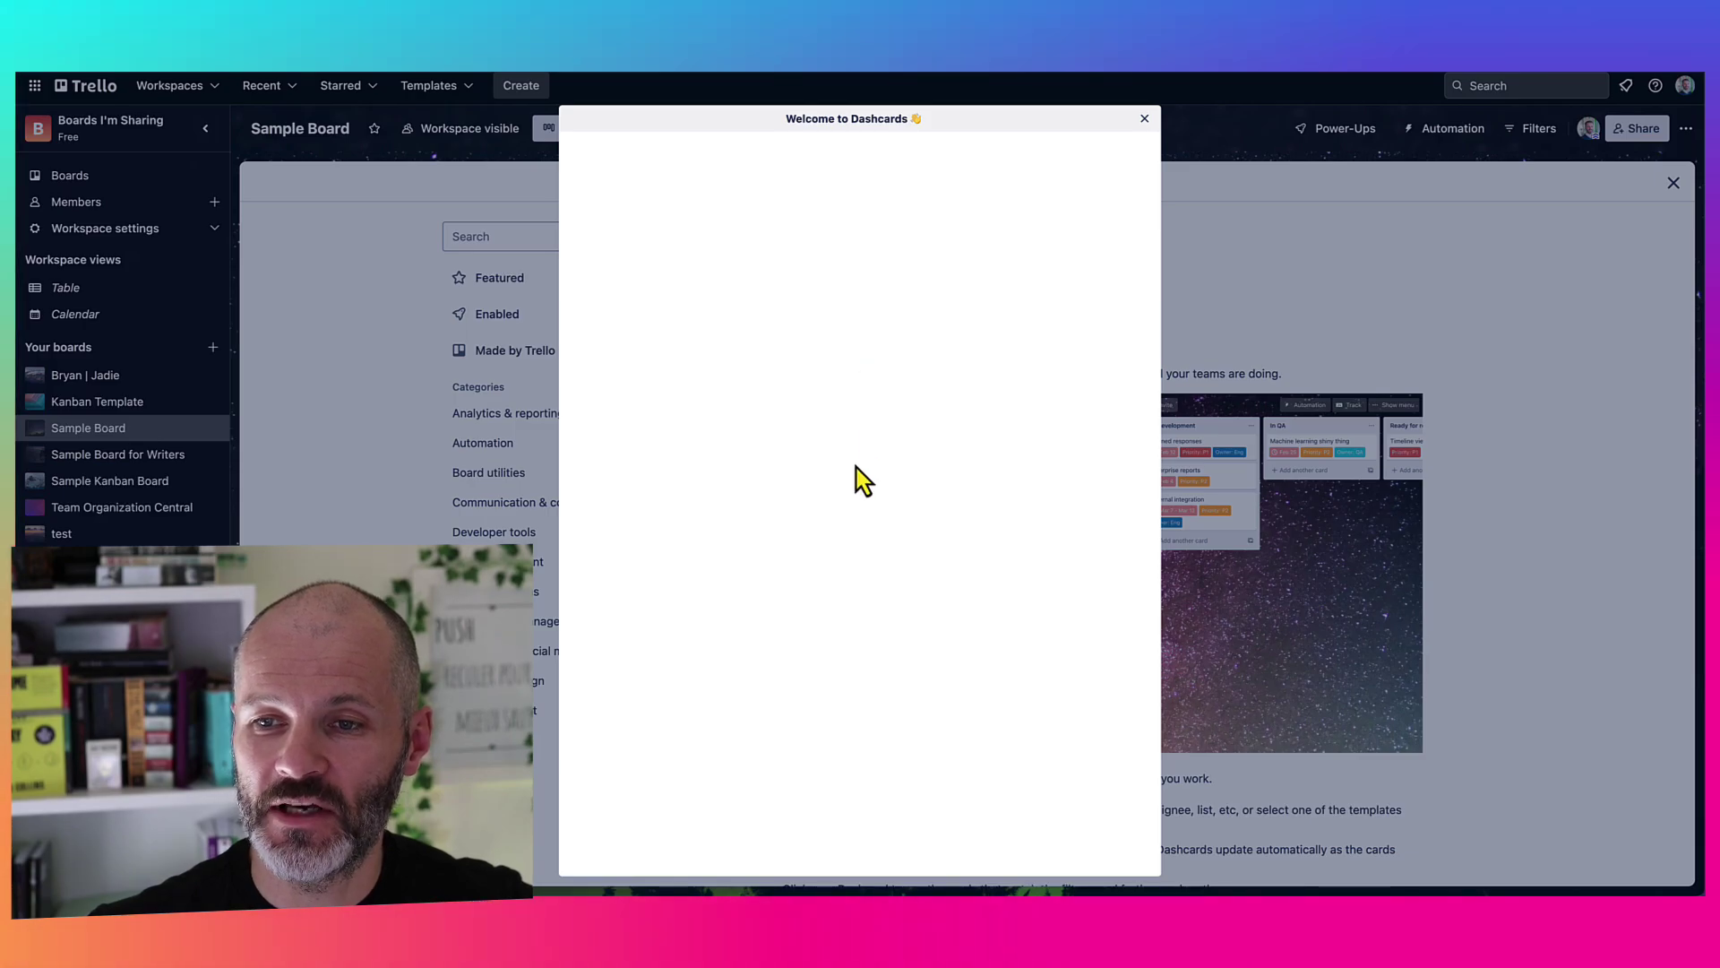
pyautogui.scroll(-10, 896, 670)
pyautogui.scroll(10, 899, 668)
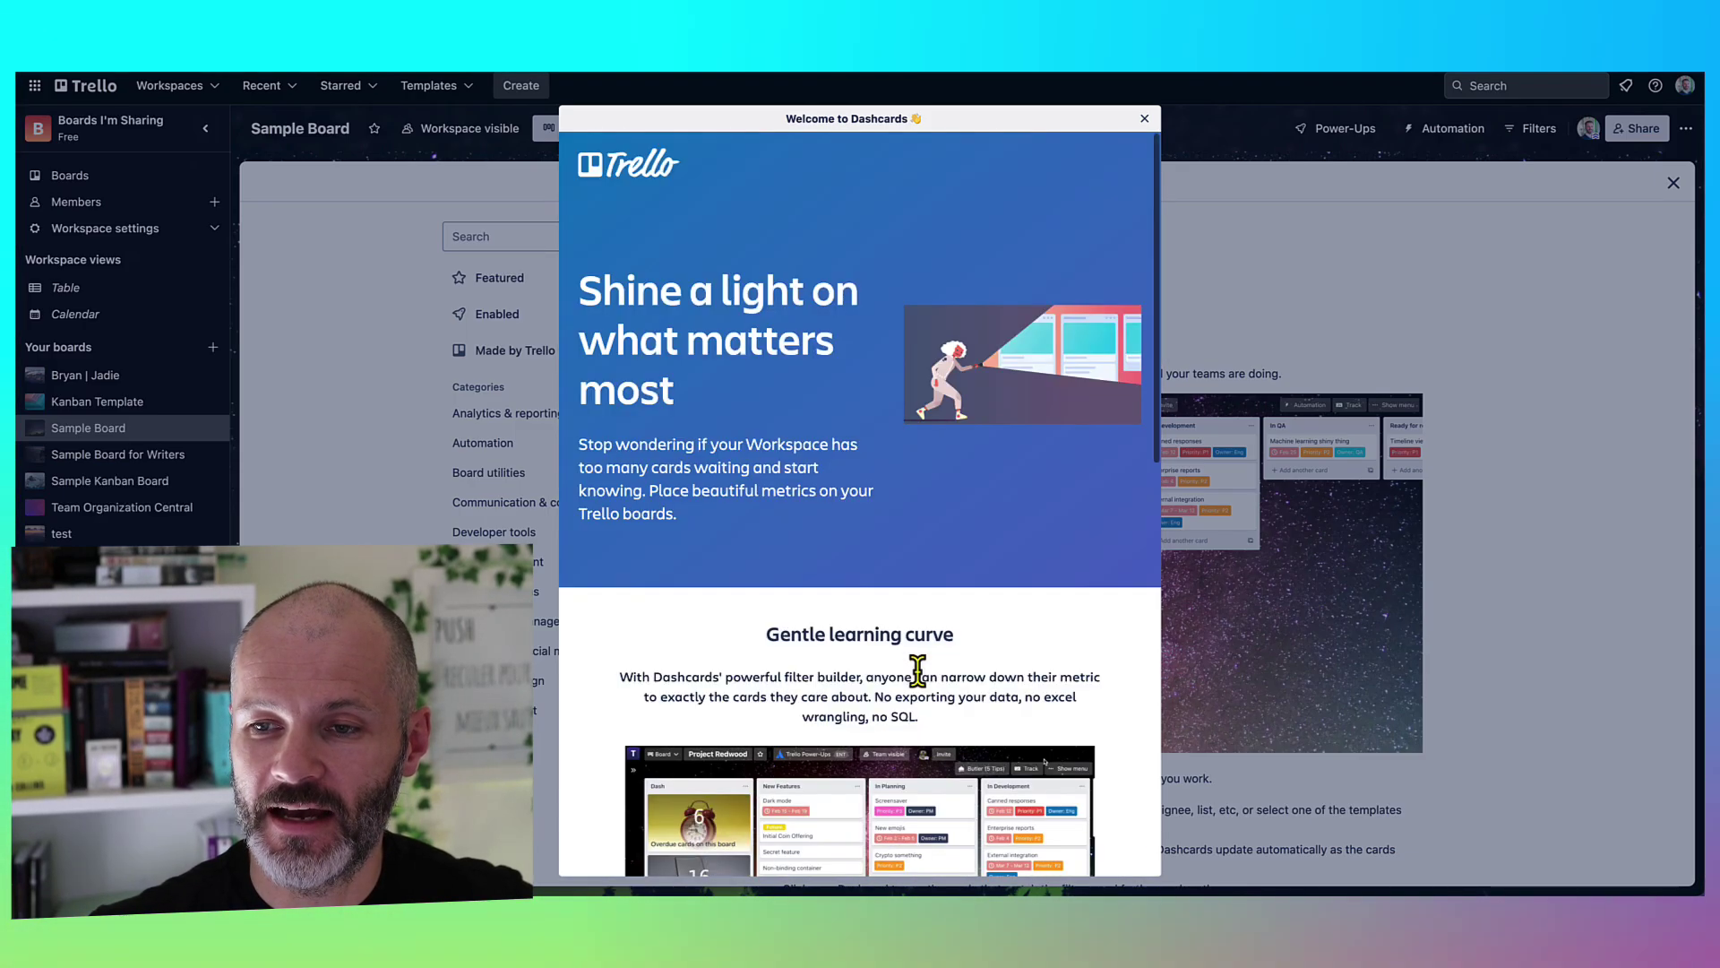
pyautogui.scroll(-8, 852, 644)
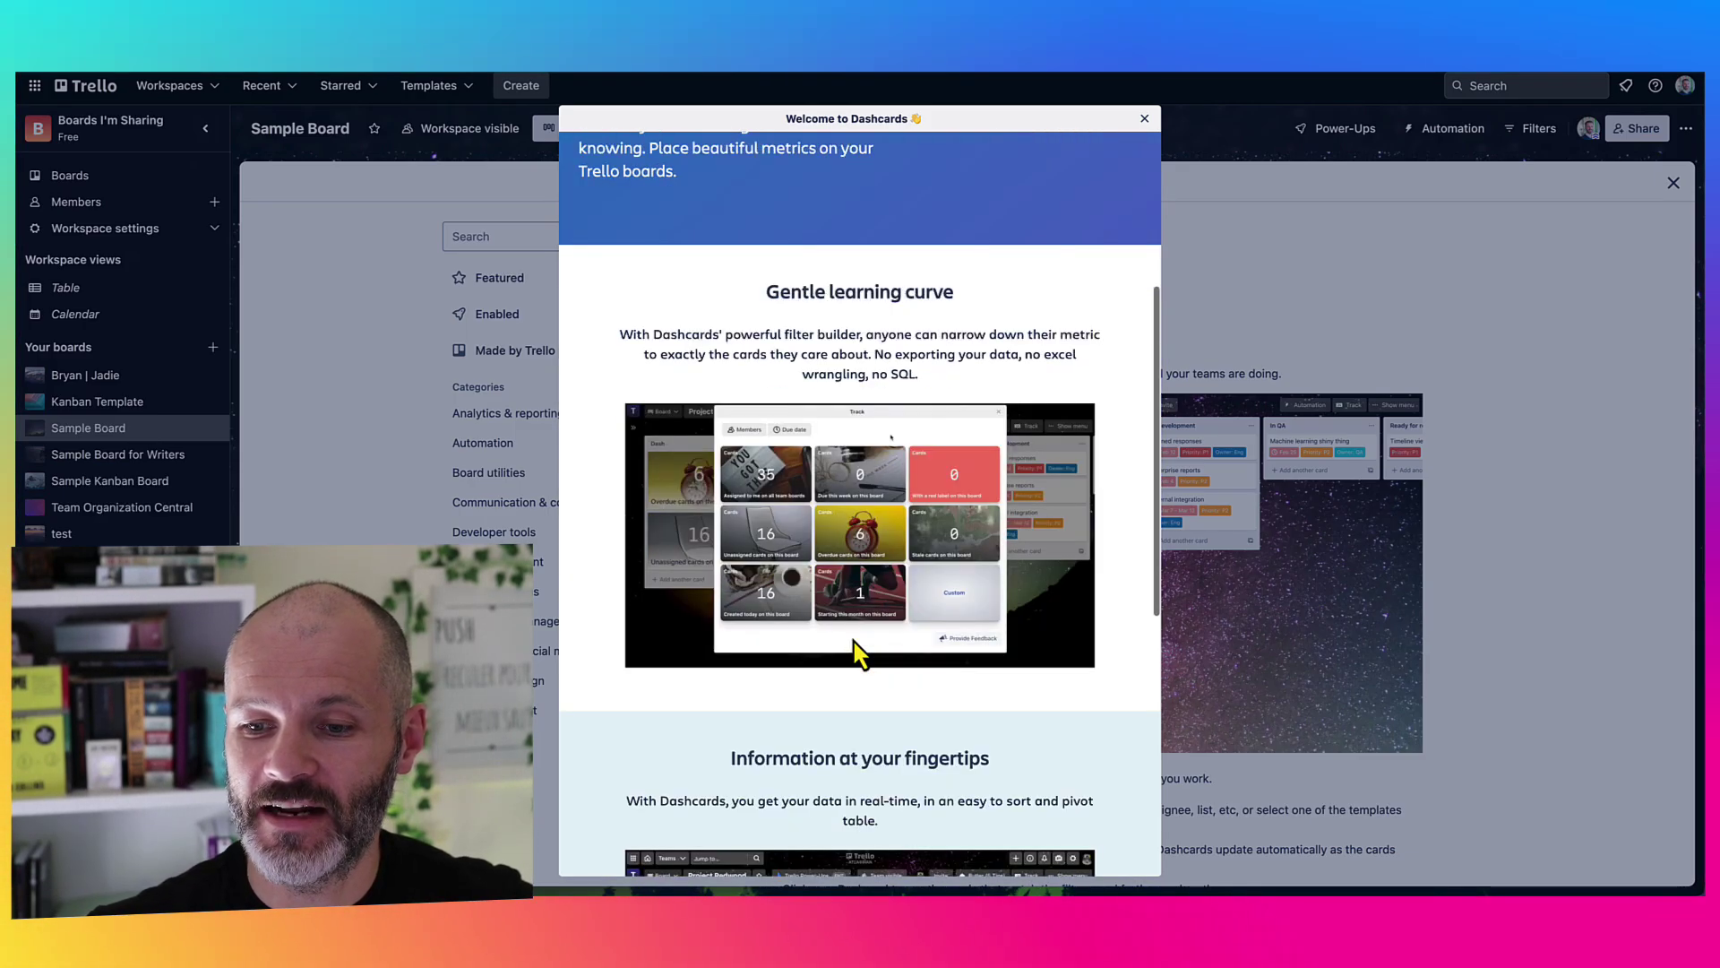
pyautogui.scroll(4, 876, 645)
pyautogui.scroll(2, 876, 633)
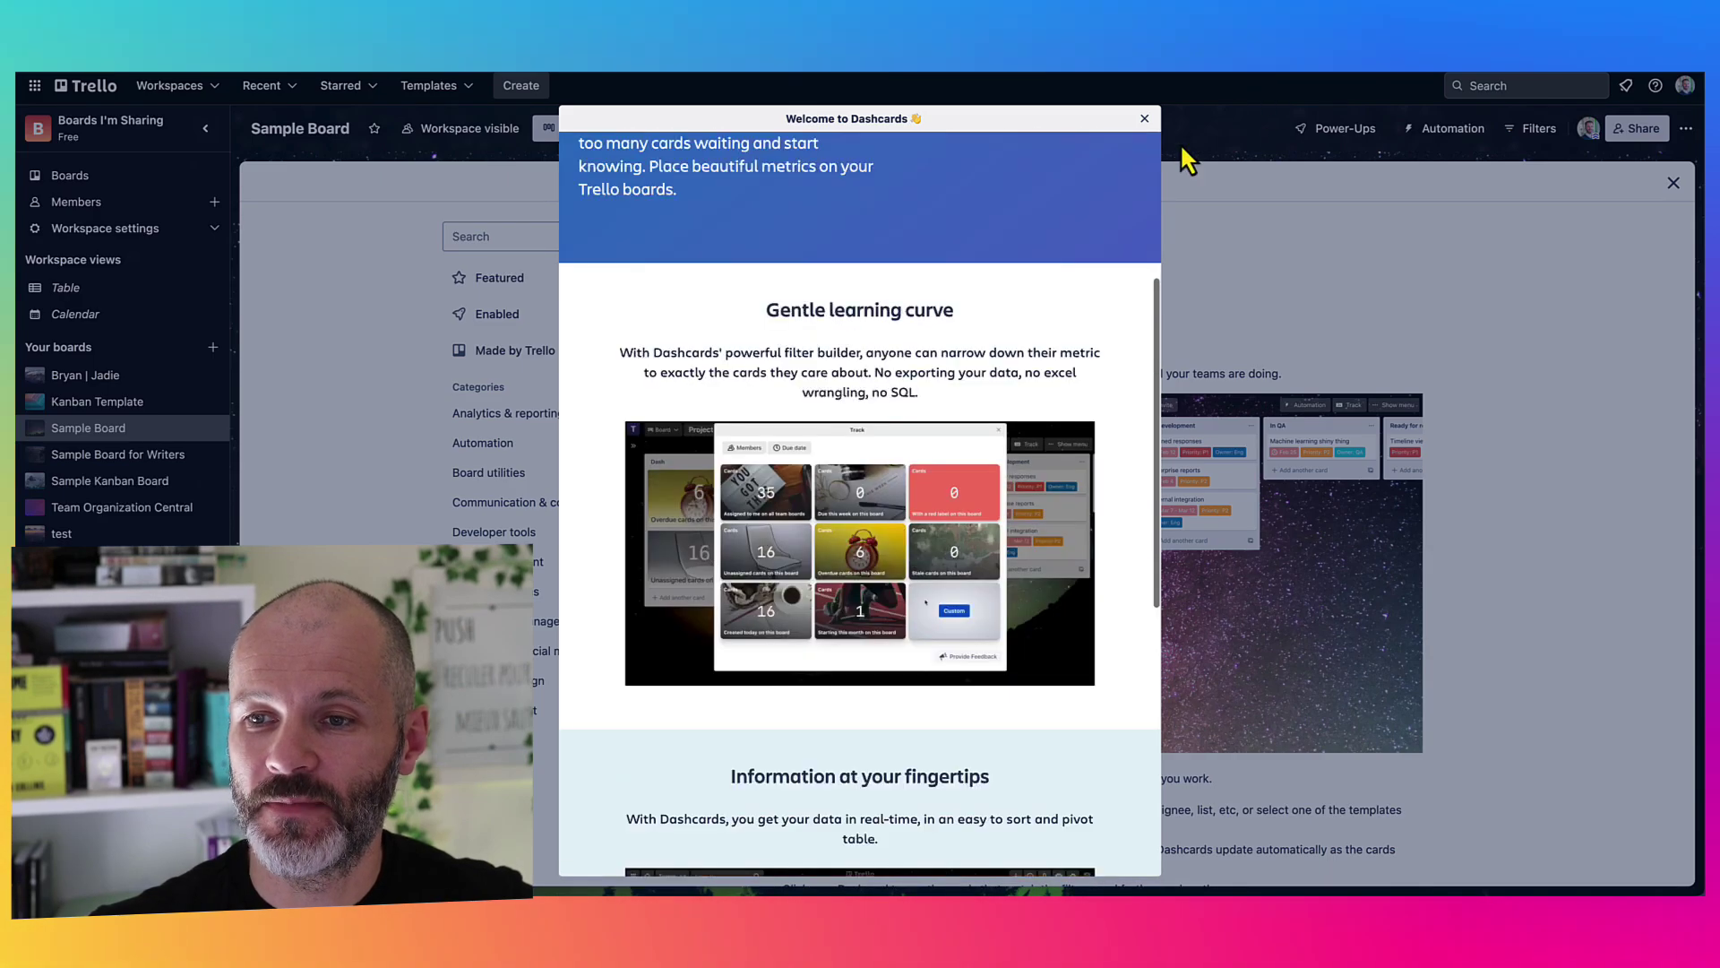
pyautogui.click(1145, 119)
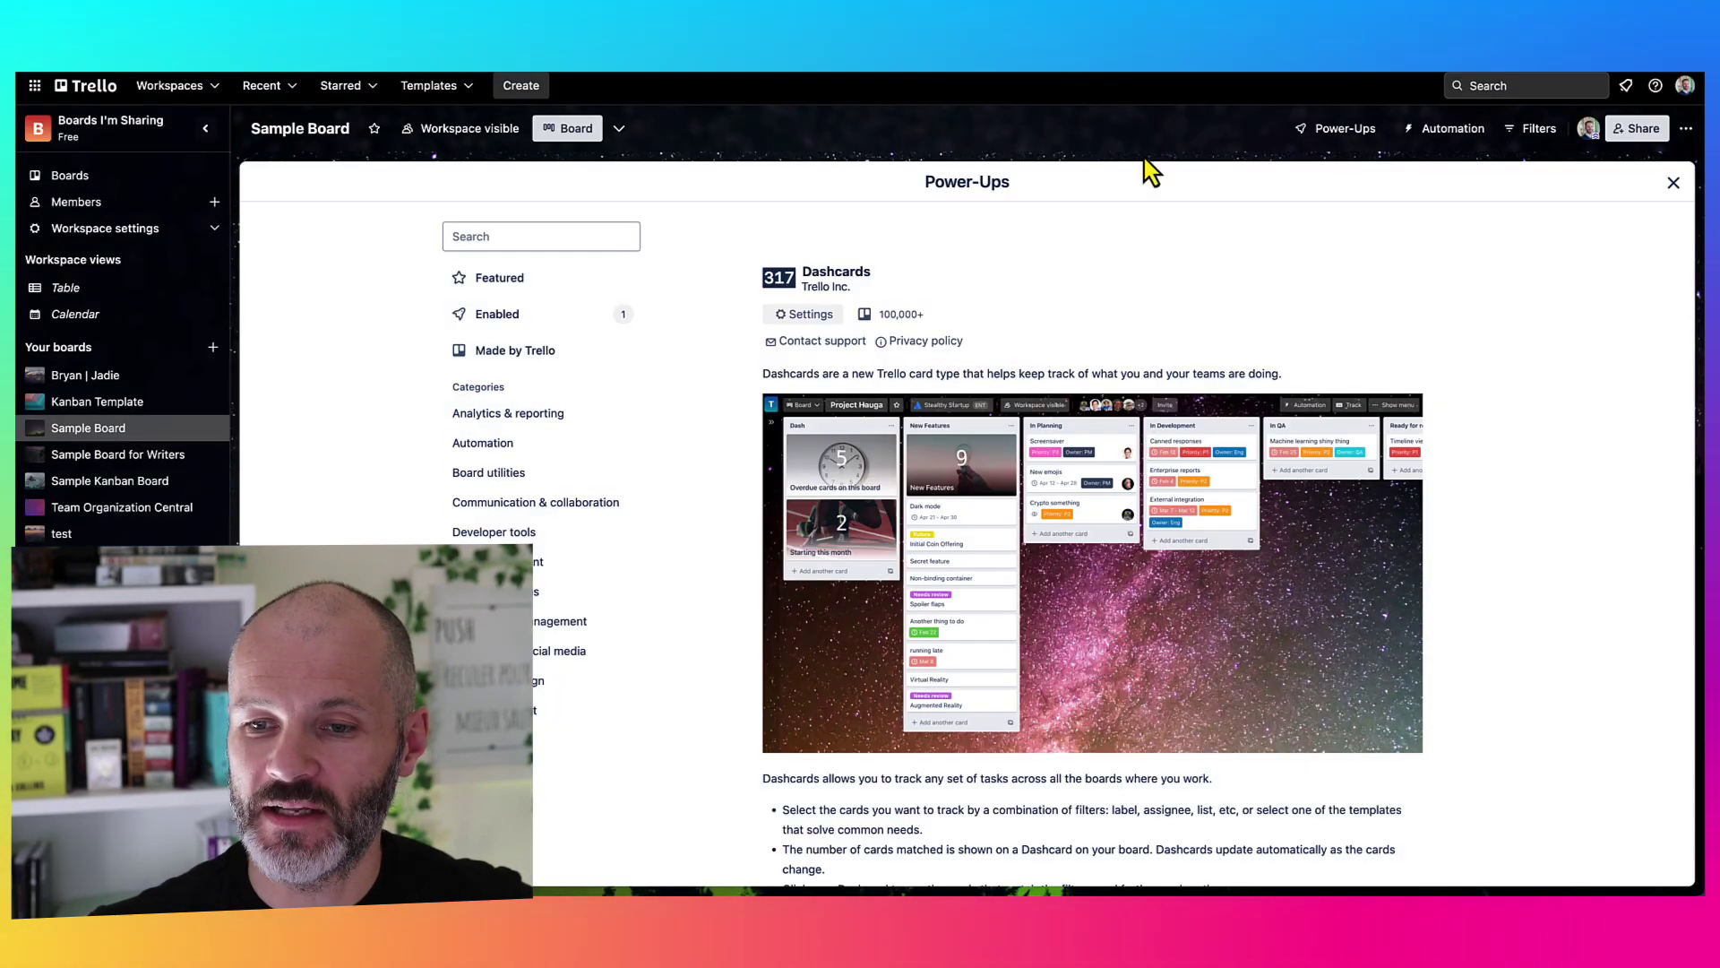
pyautogui.click(1672, 184)
pyautogui.click(386, 495)
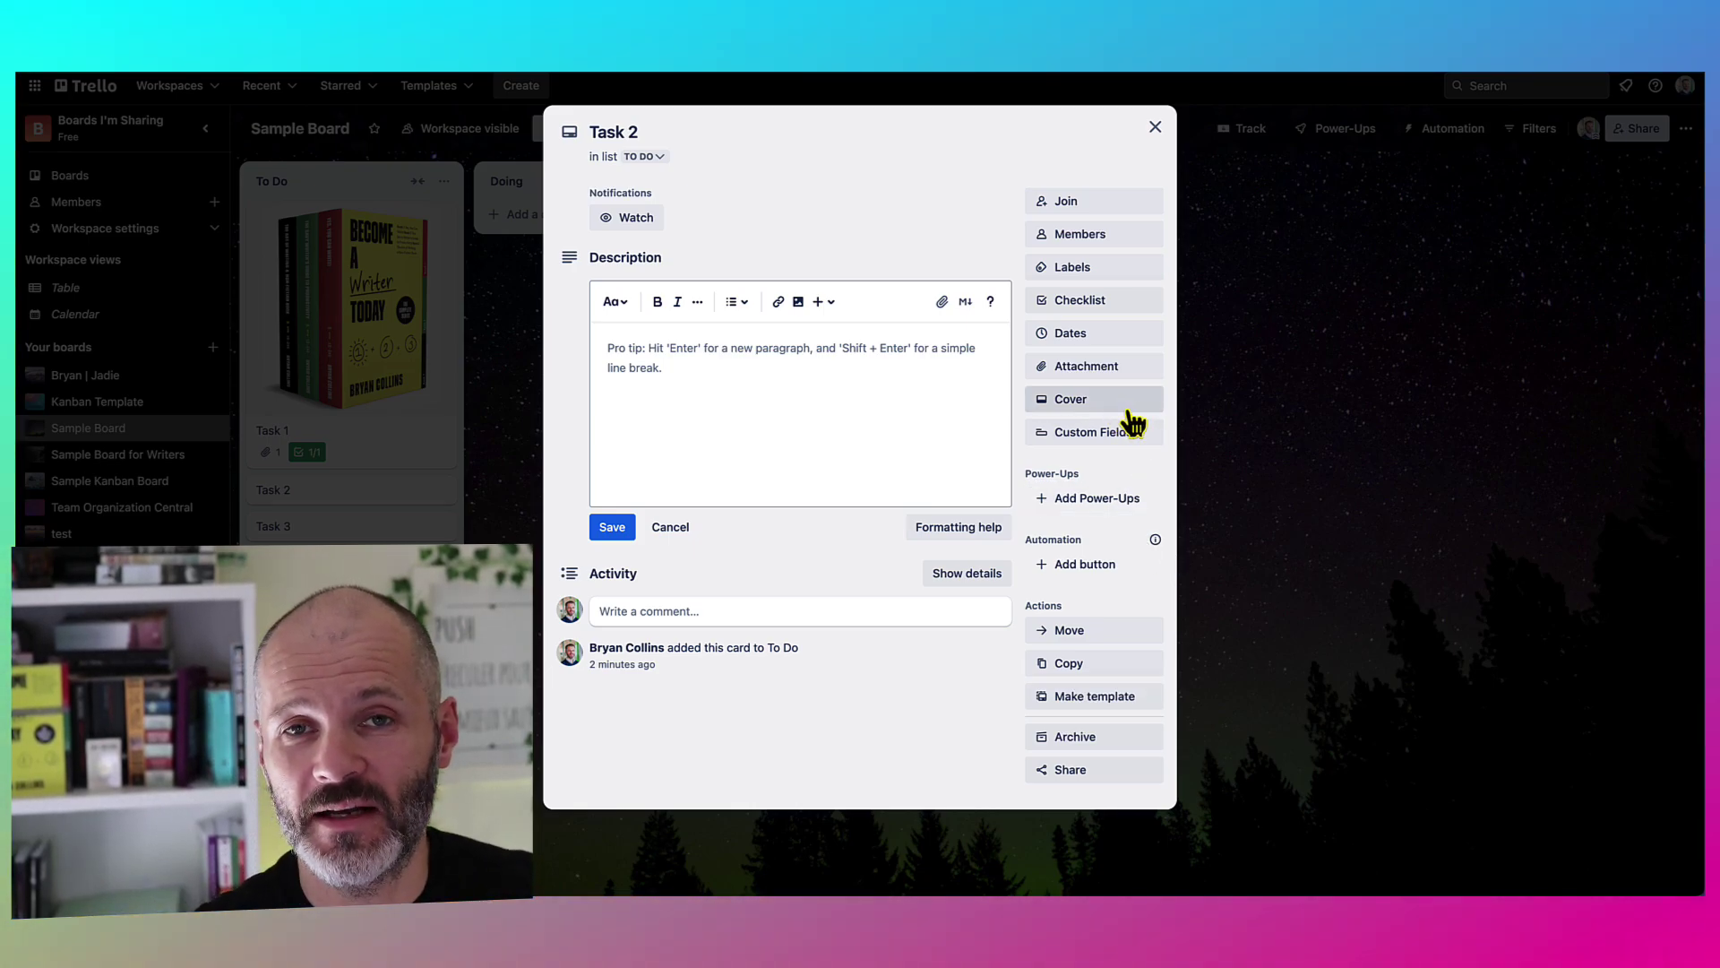
# Make Task 2 a template card and close it
pyautogui.click(1094, 698)
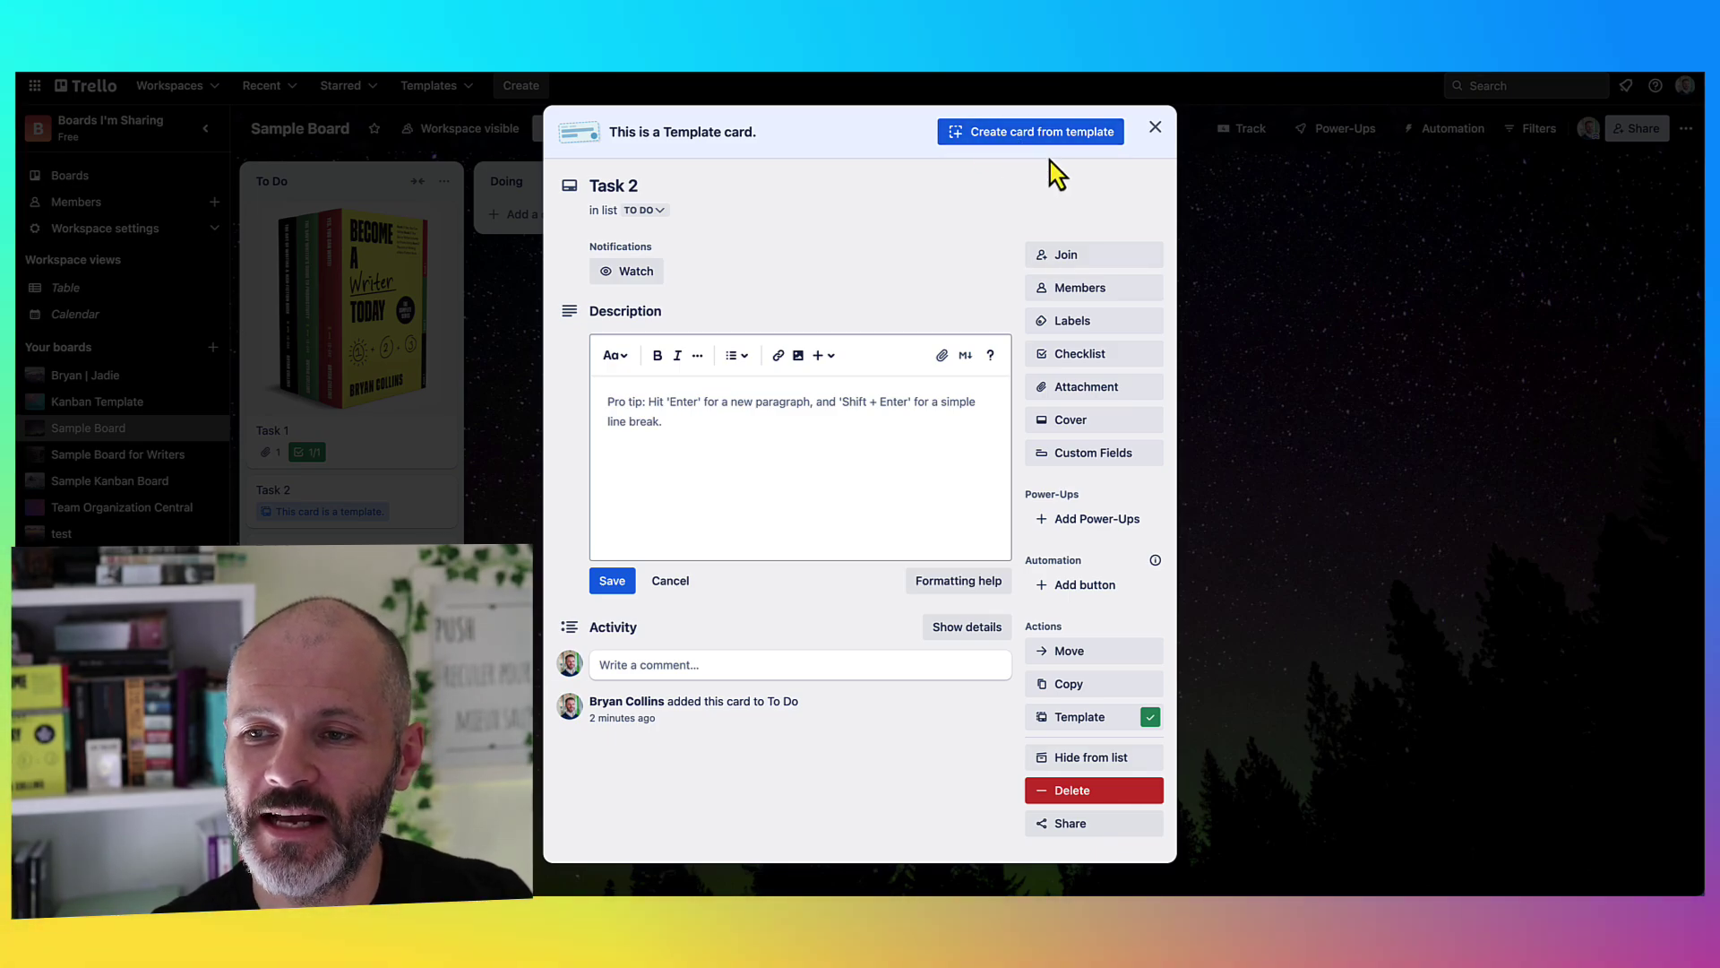
pyautogui.click(1156, 128)
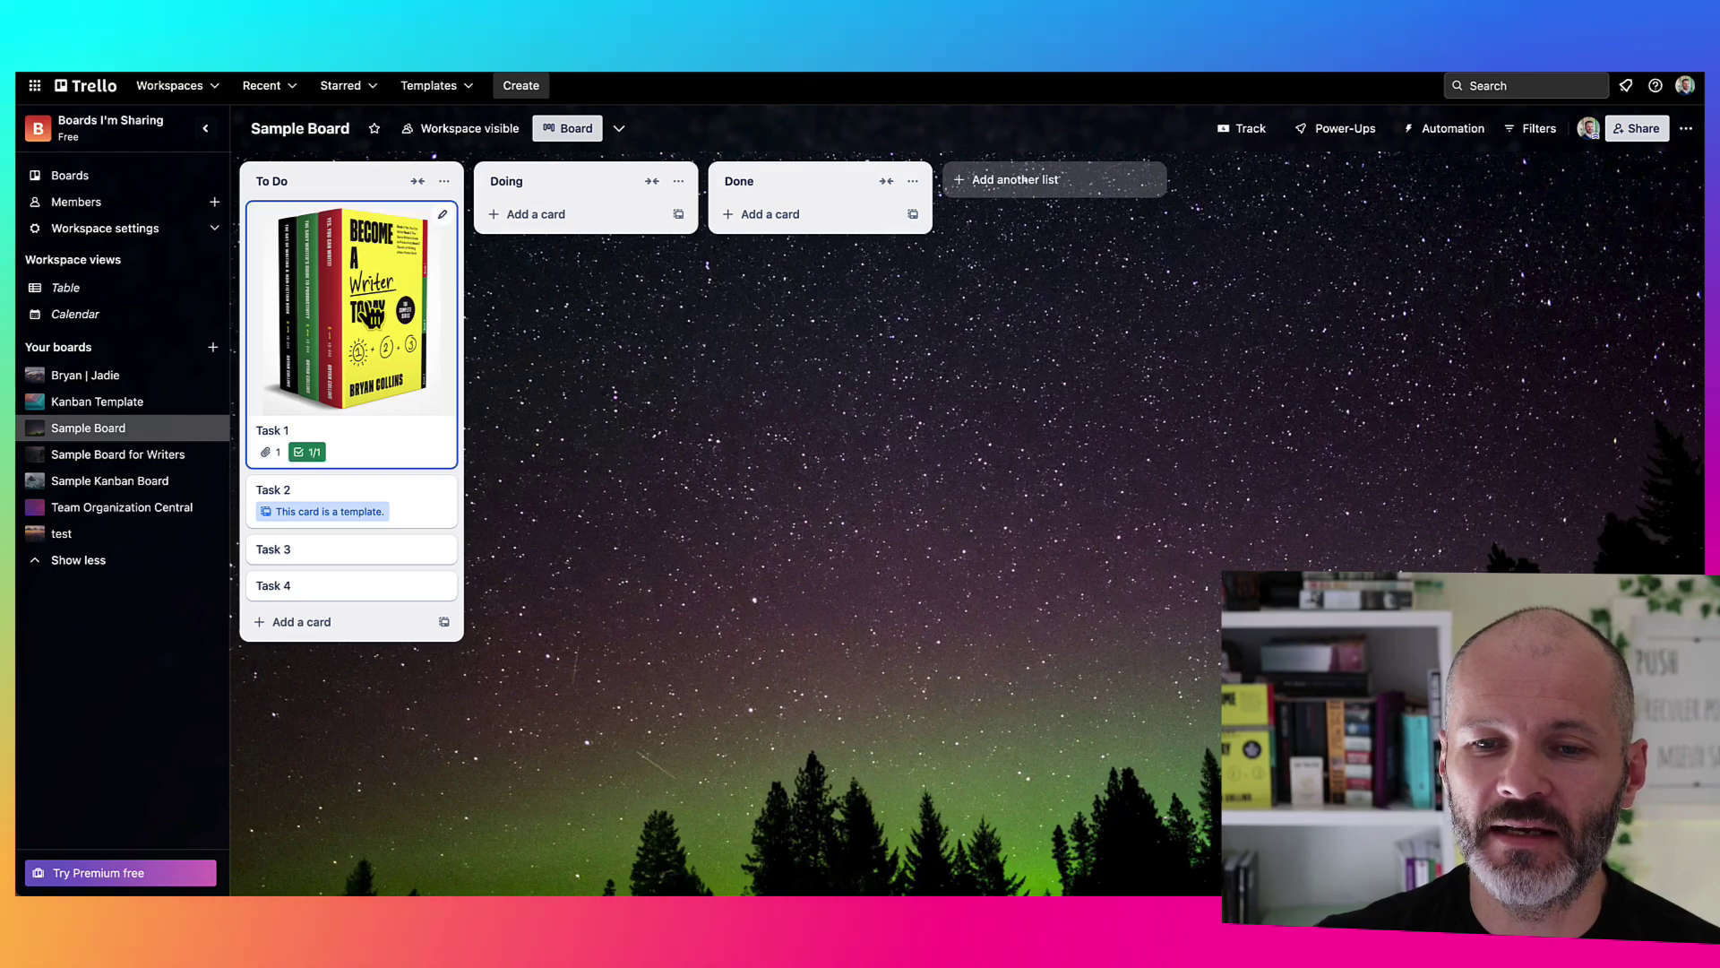
# Drag Task 1 into Doing, then on into Done
pyautogui.moveTo(349, 273); pyautogui.dragTo(587, 257)
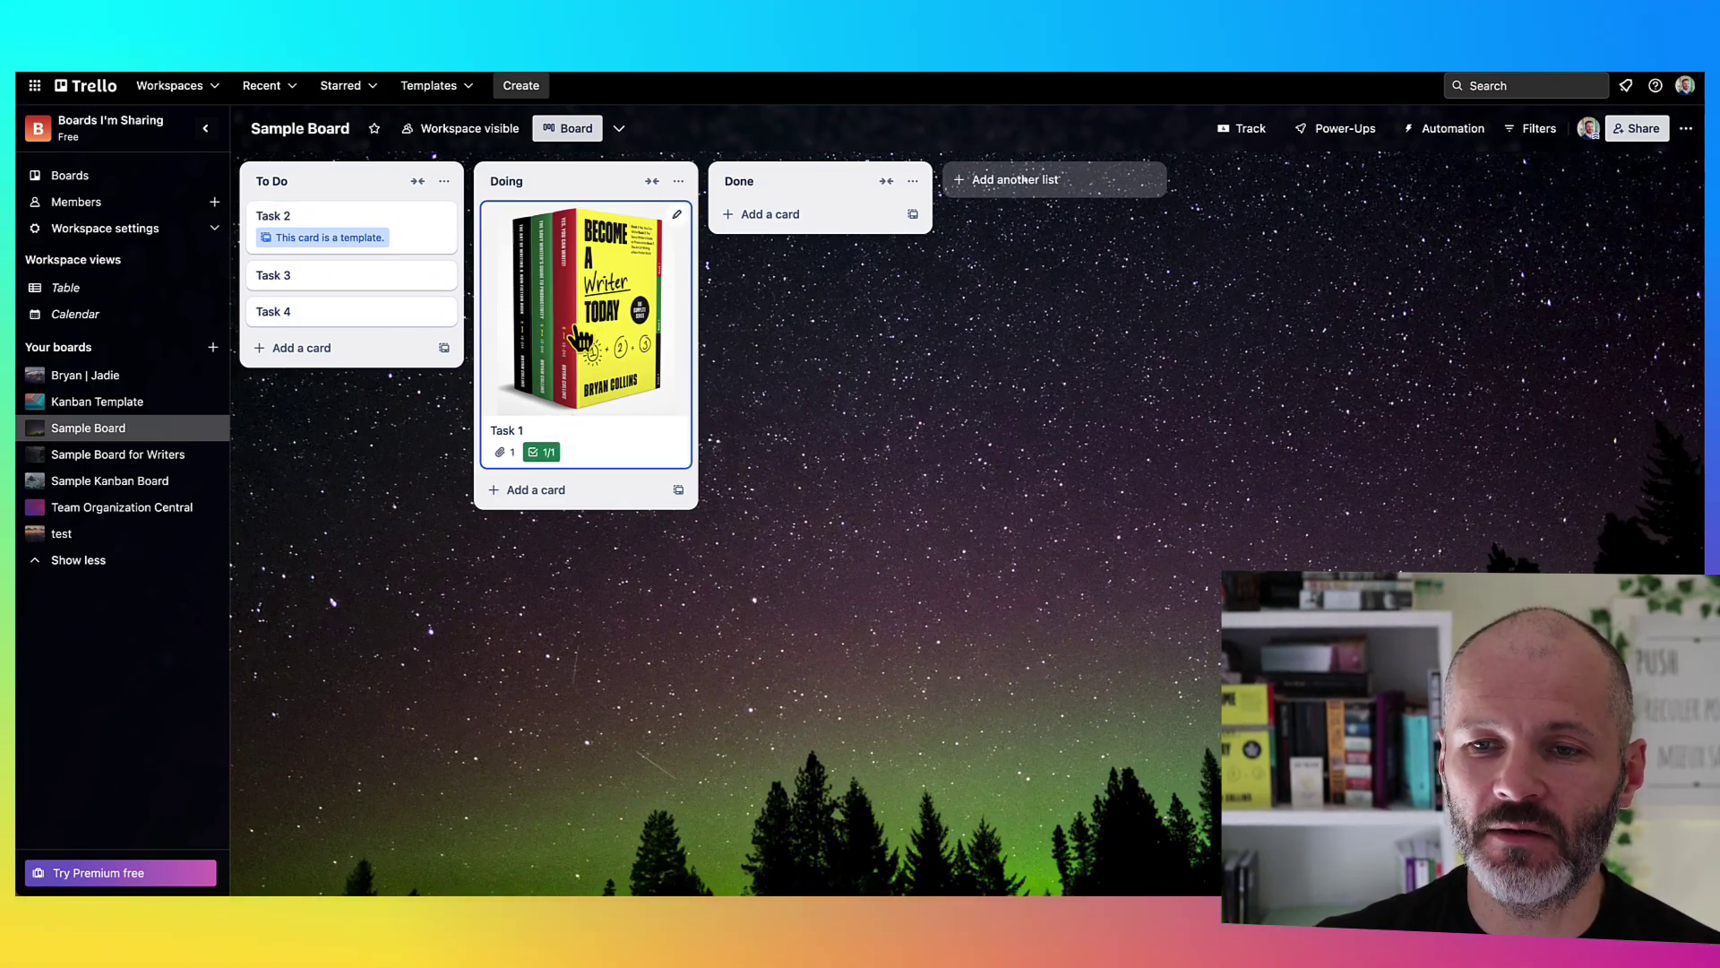
pyautogui.moveTo(649, 400); pyautogui.dragTo(806, 287)
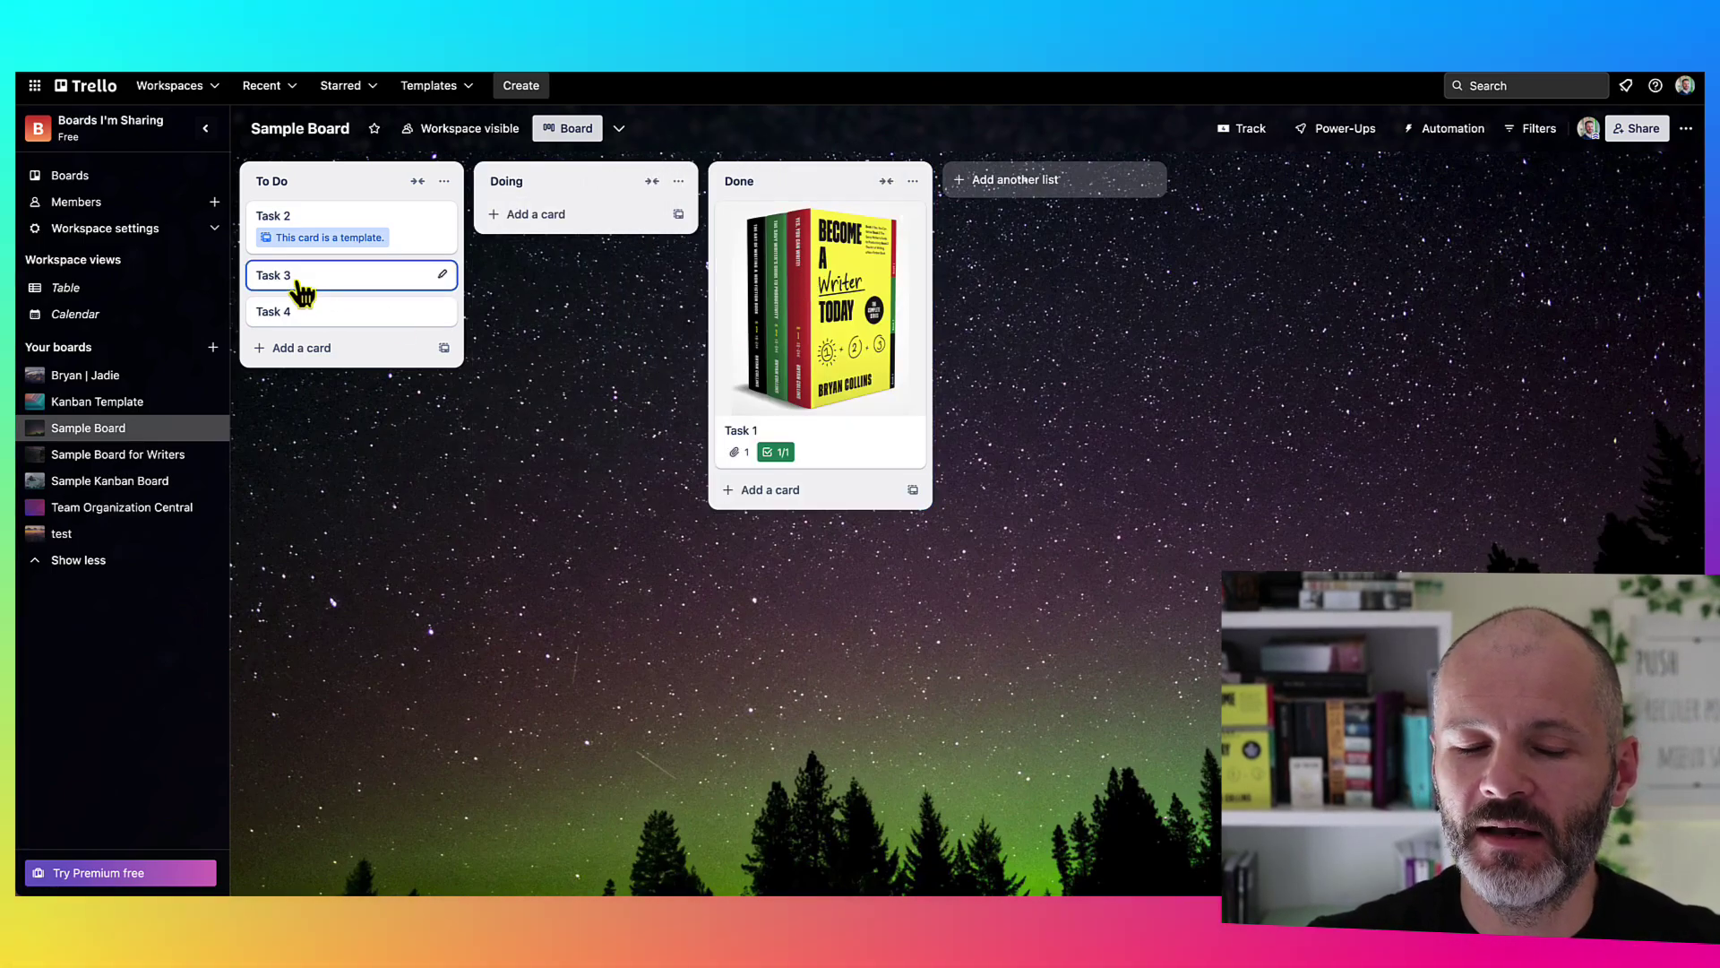
# Add the lists 'Waiting For' and 'Someday Maybe' after Done
pyautogui.click(1043, 206)
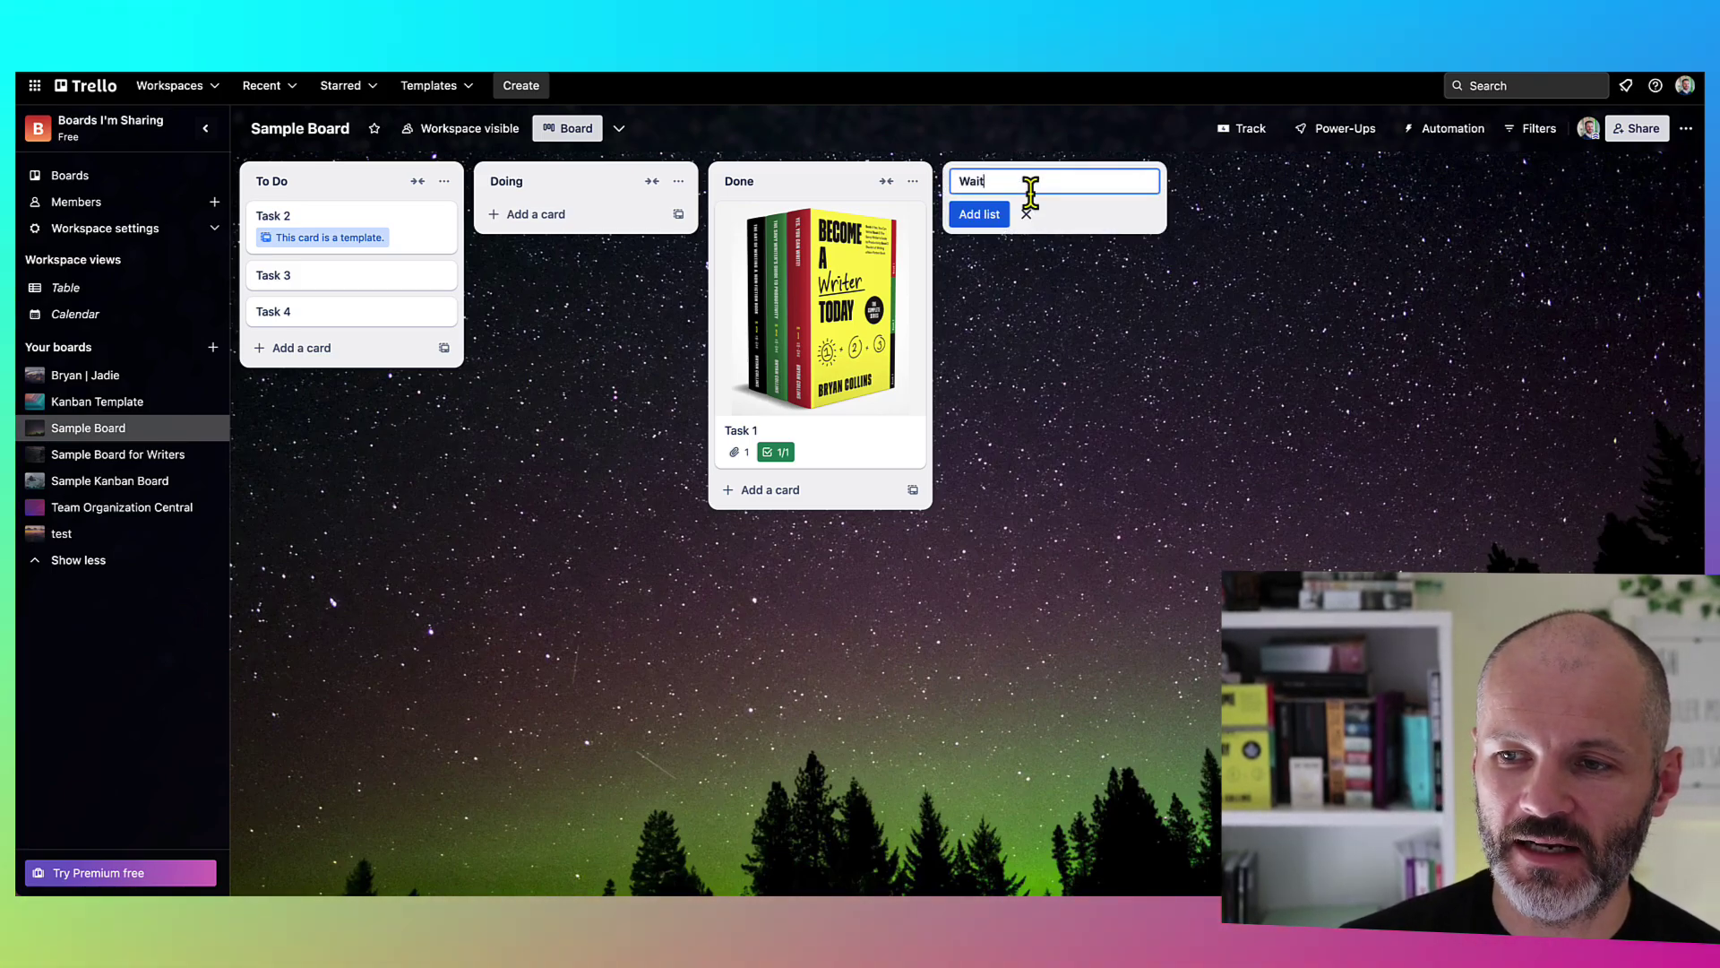
pyautogui.press('Return')
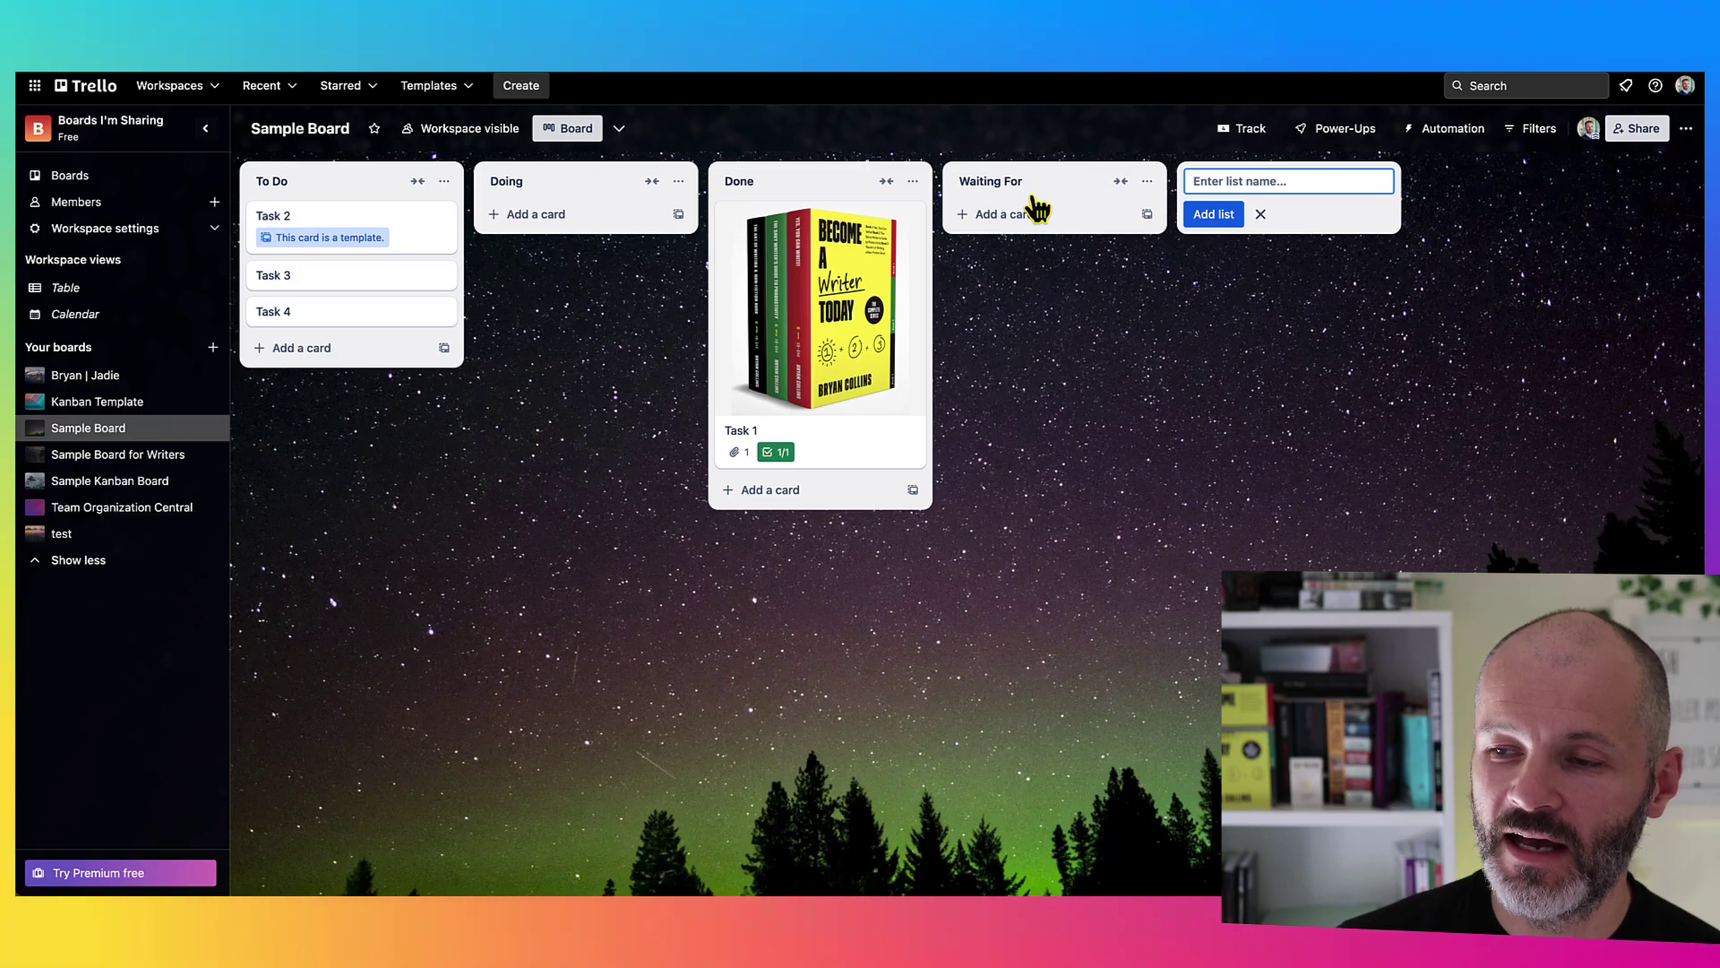
pyautogui.write('Someday Ma')
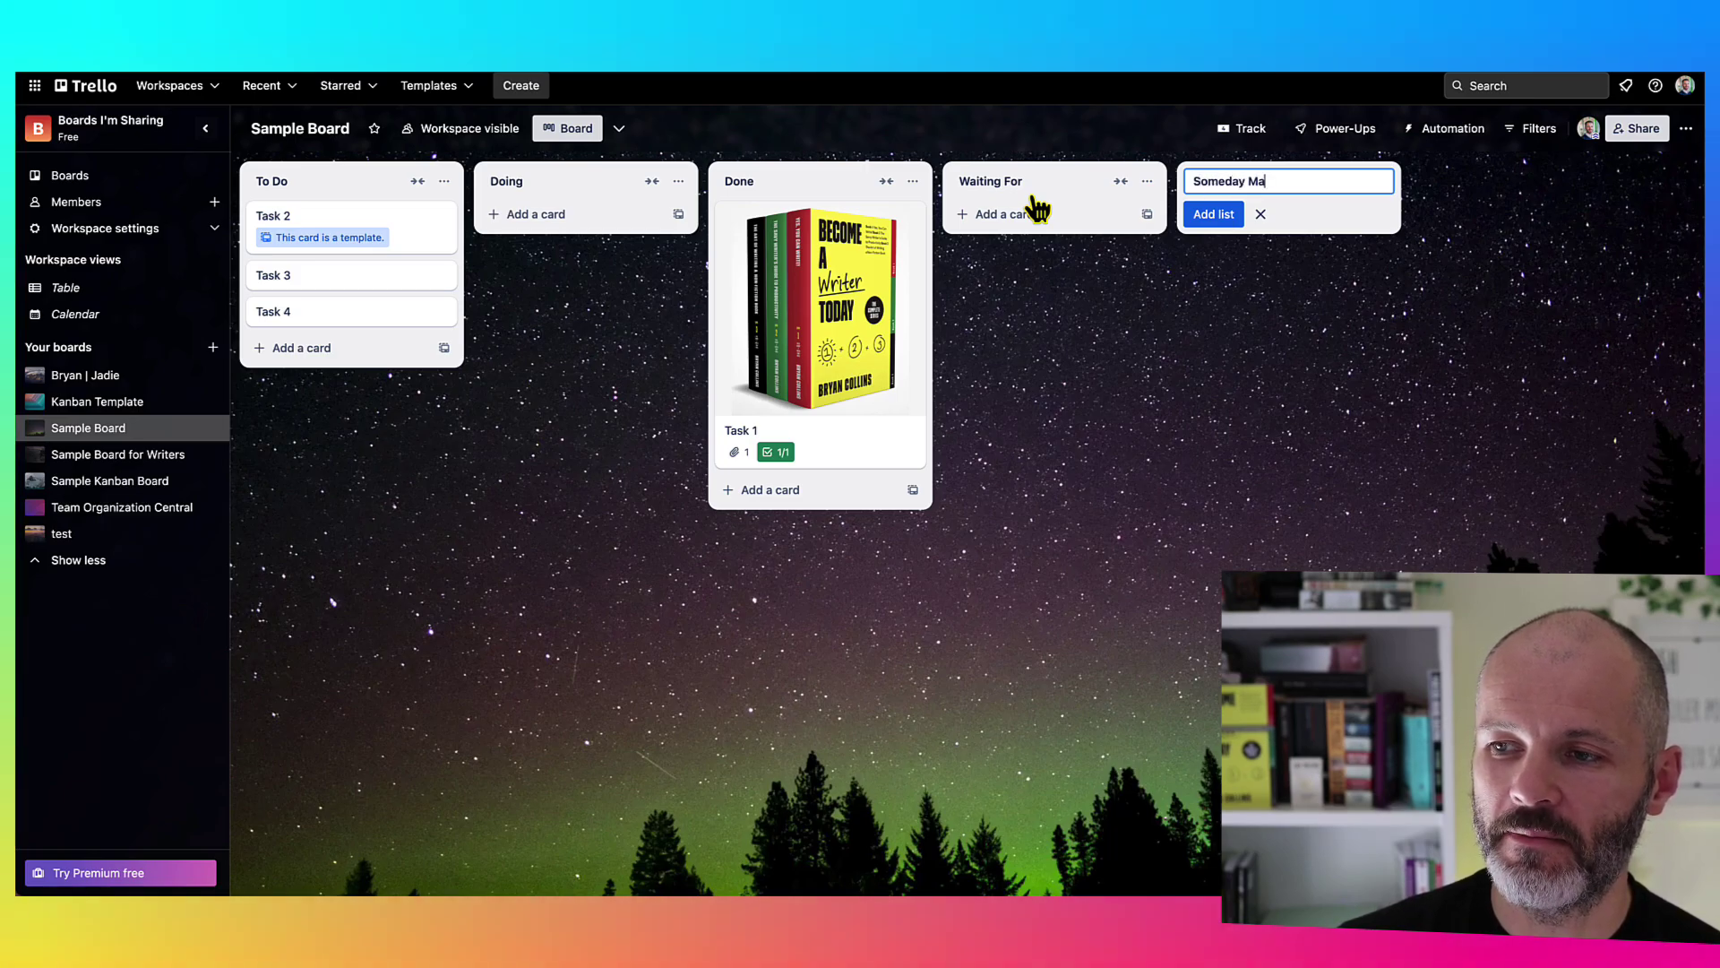
pyautogui.write('ybe')
pyautogui.press('Return')
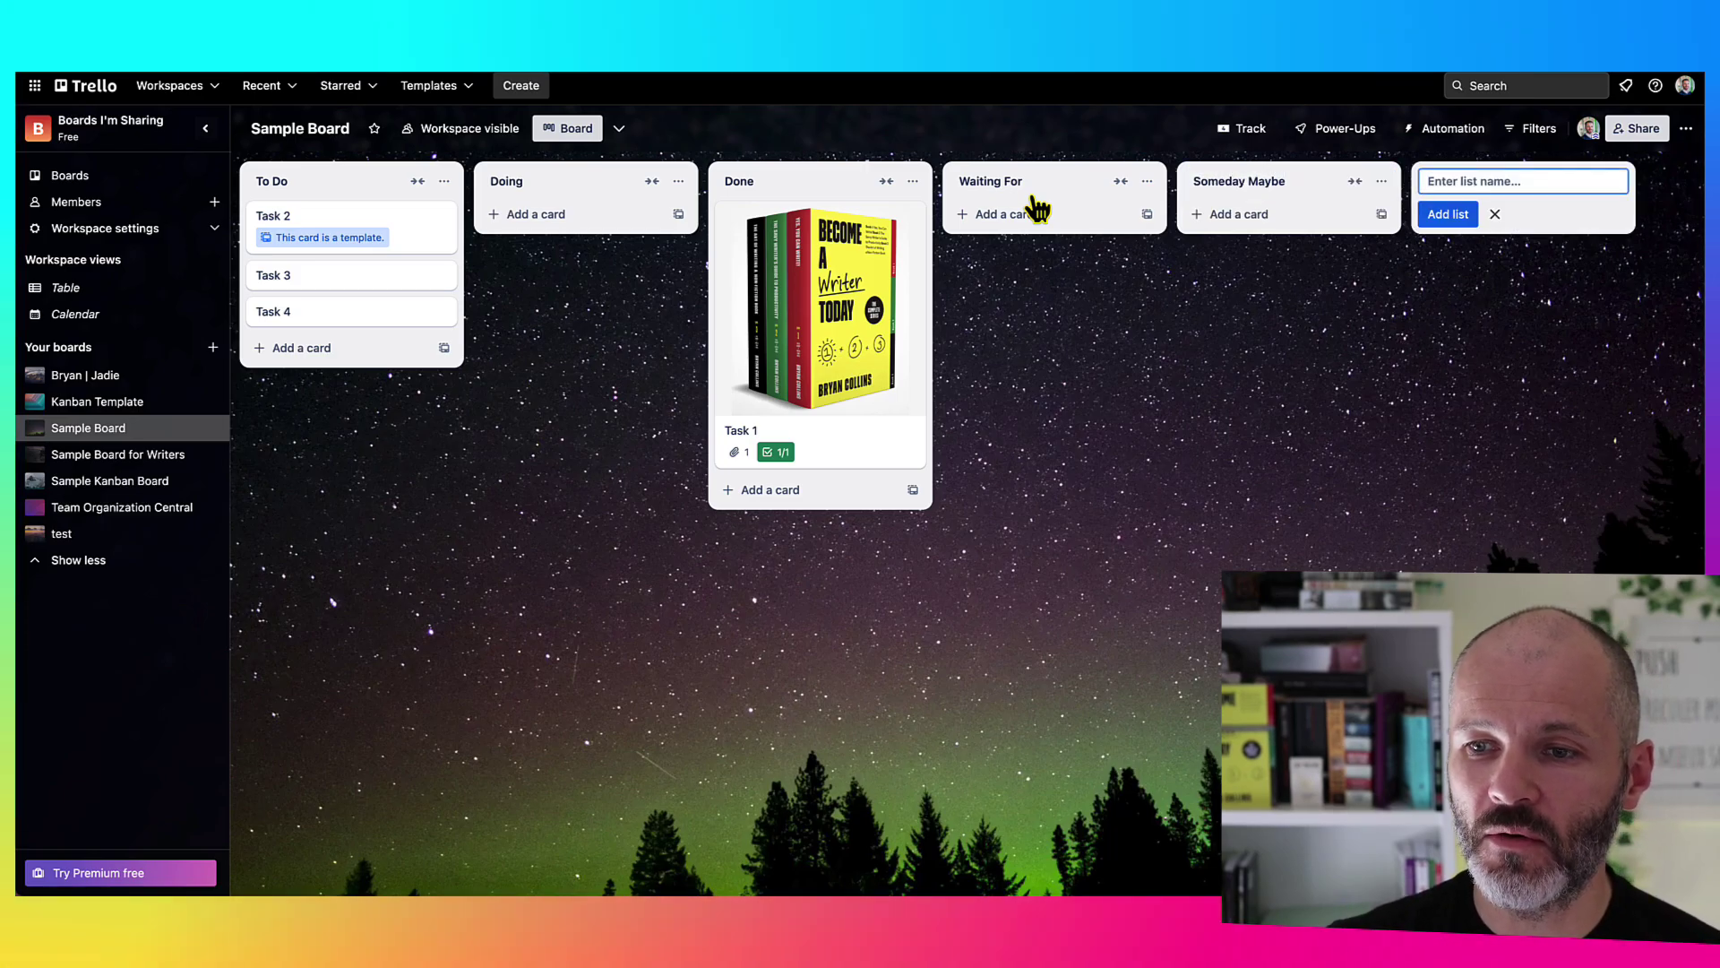
pyautogui.press('Escape')
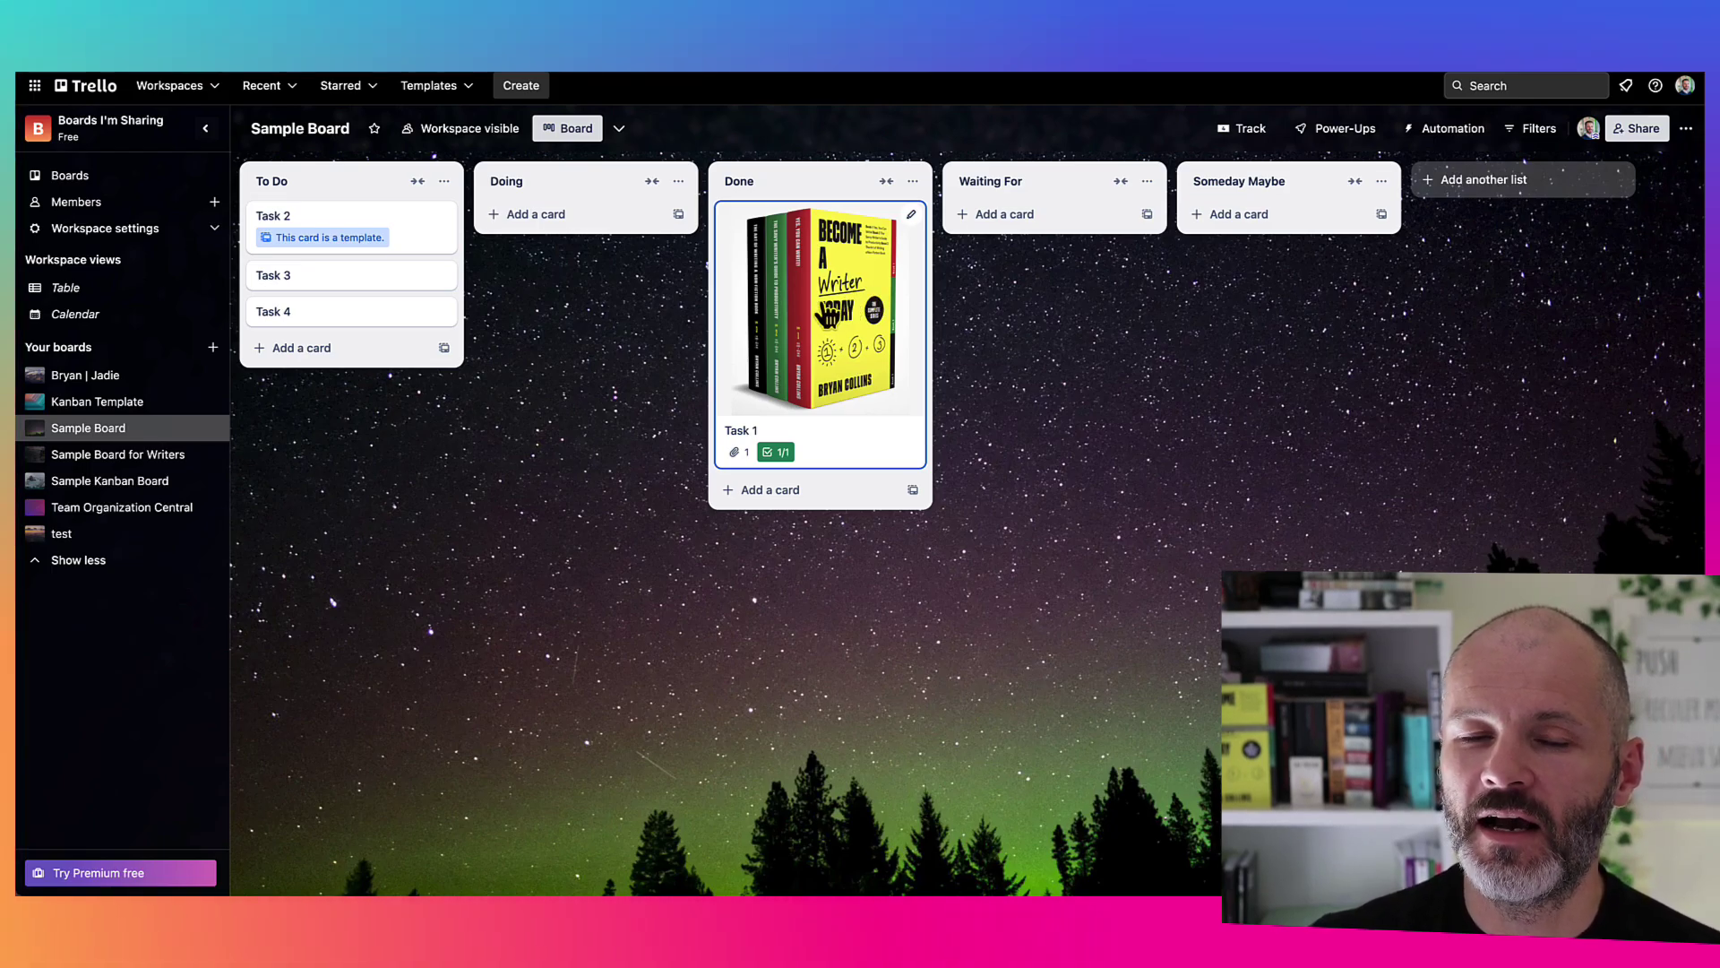
# Move Task 1 into Waiting For and comment 'with book cover designer' on it
pyautogui.moveTo(826, 318); pyautogui.dragTo(1042, 269)
pyautogui.click(946, 428)
pyautogui.scroll(-3, 716, 708)
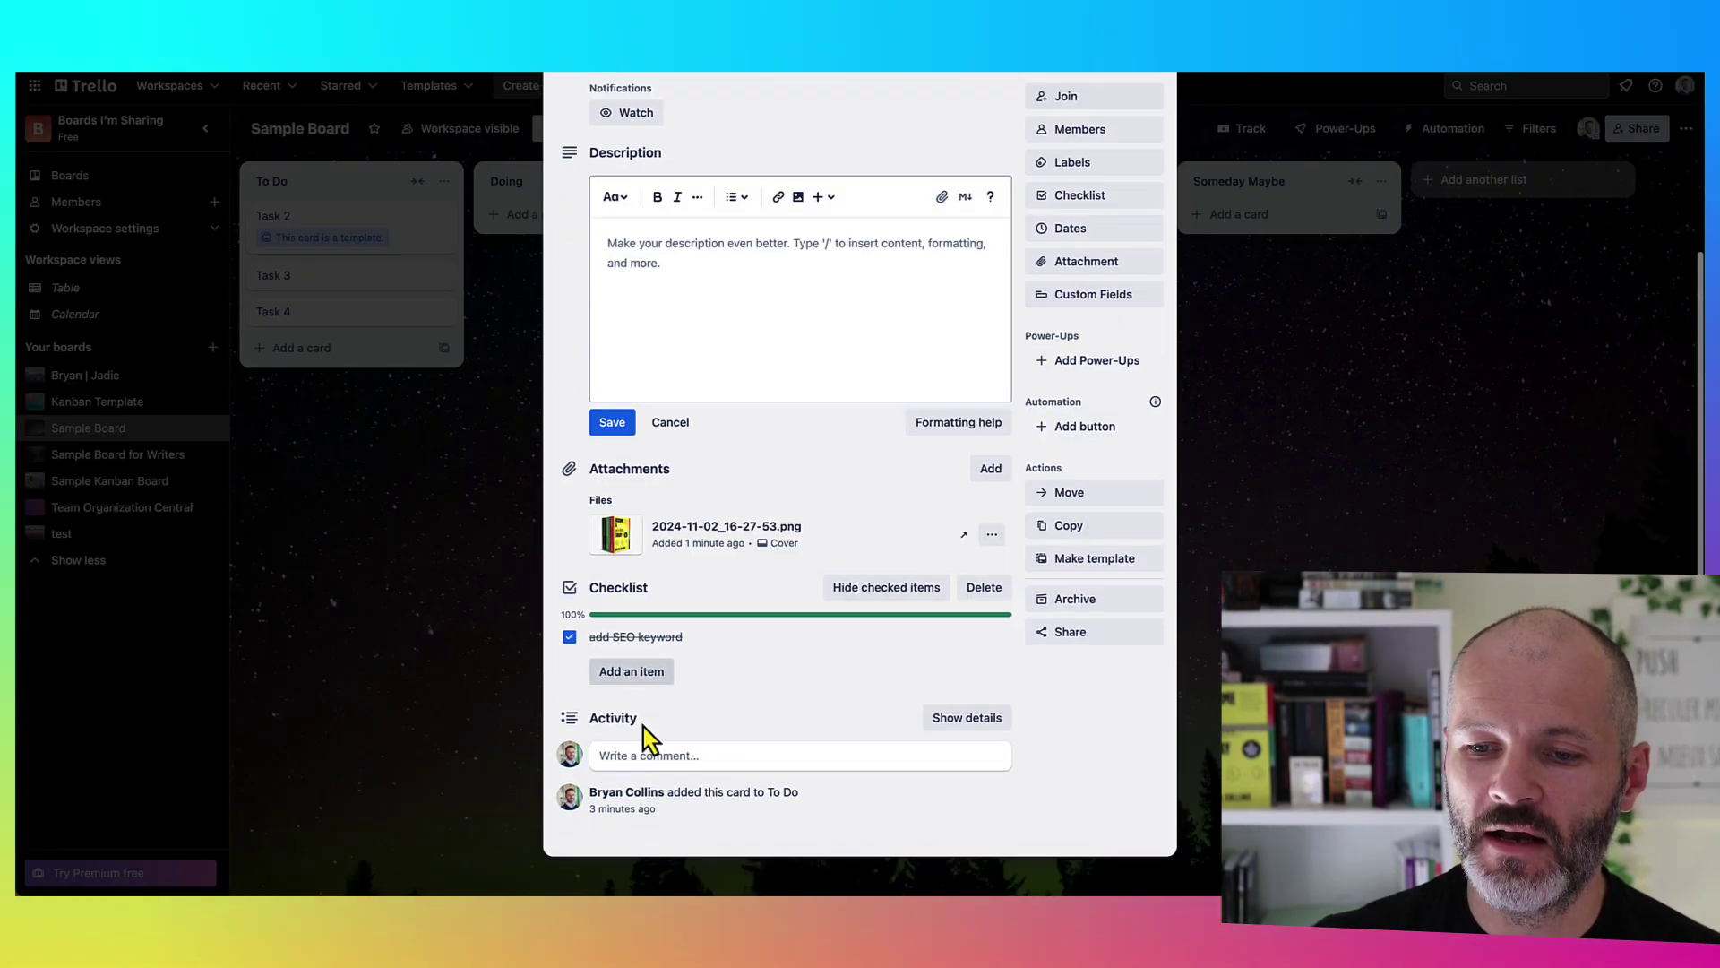
pyautogui.click(653, 756)
pyautogui.write('nee')
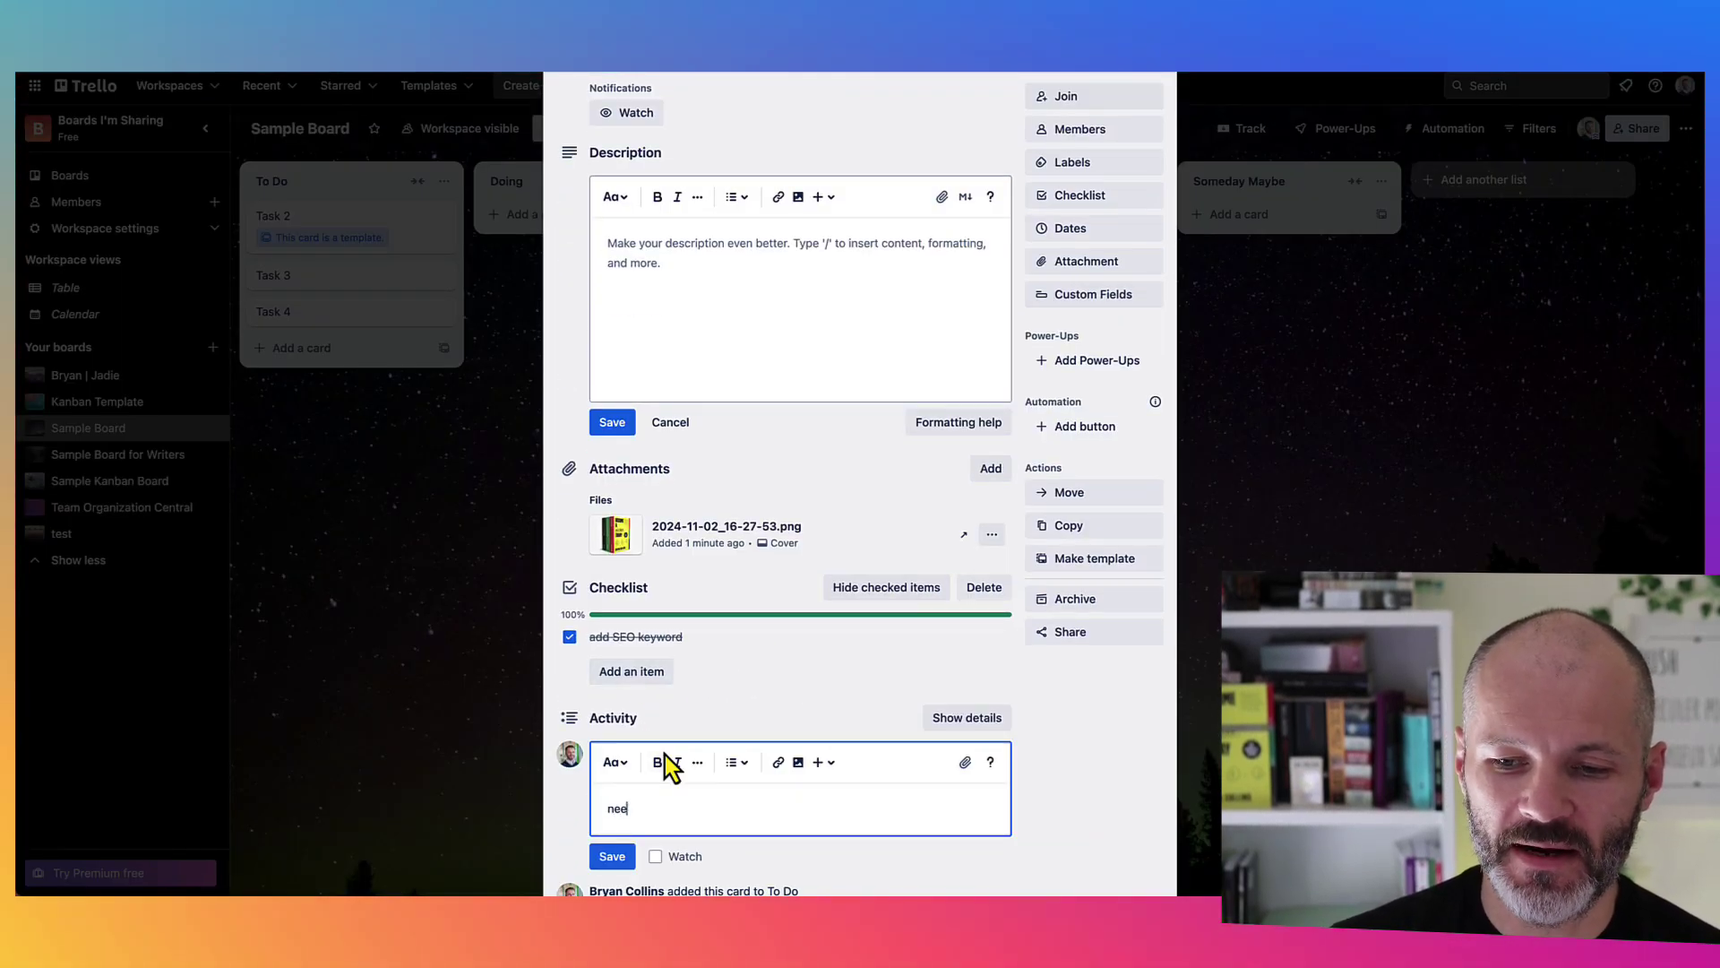
pyautogui.press('BackSpace')
pyautogui.press('BackSpace')
pyautogui.press('BackSpace')
pyautogui.write('with book cover designer')
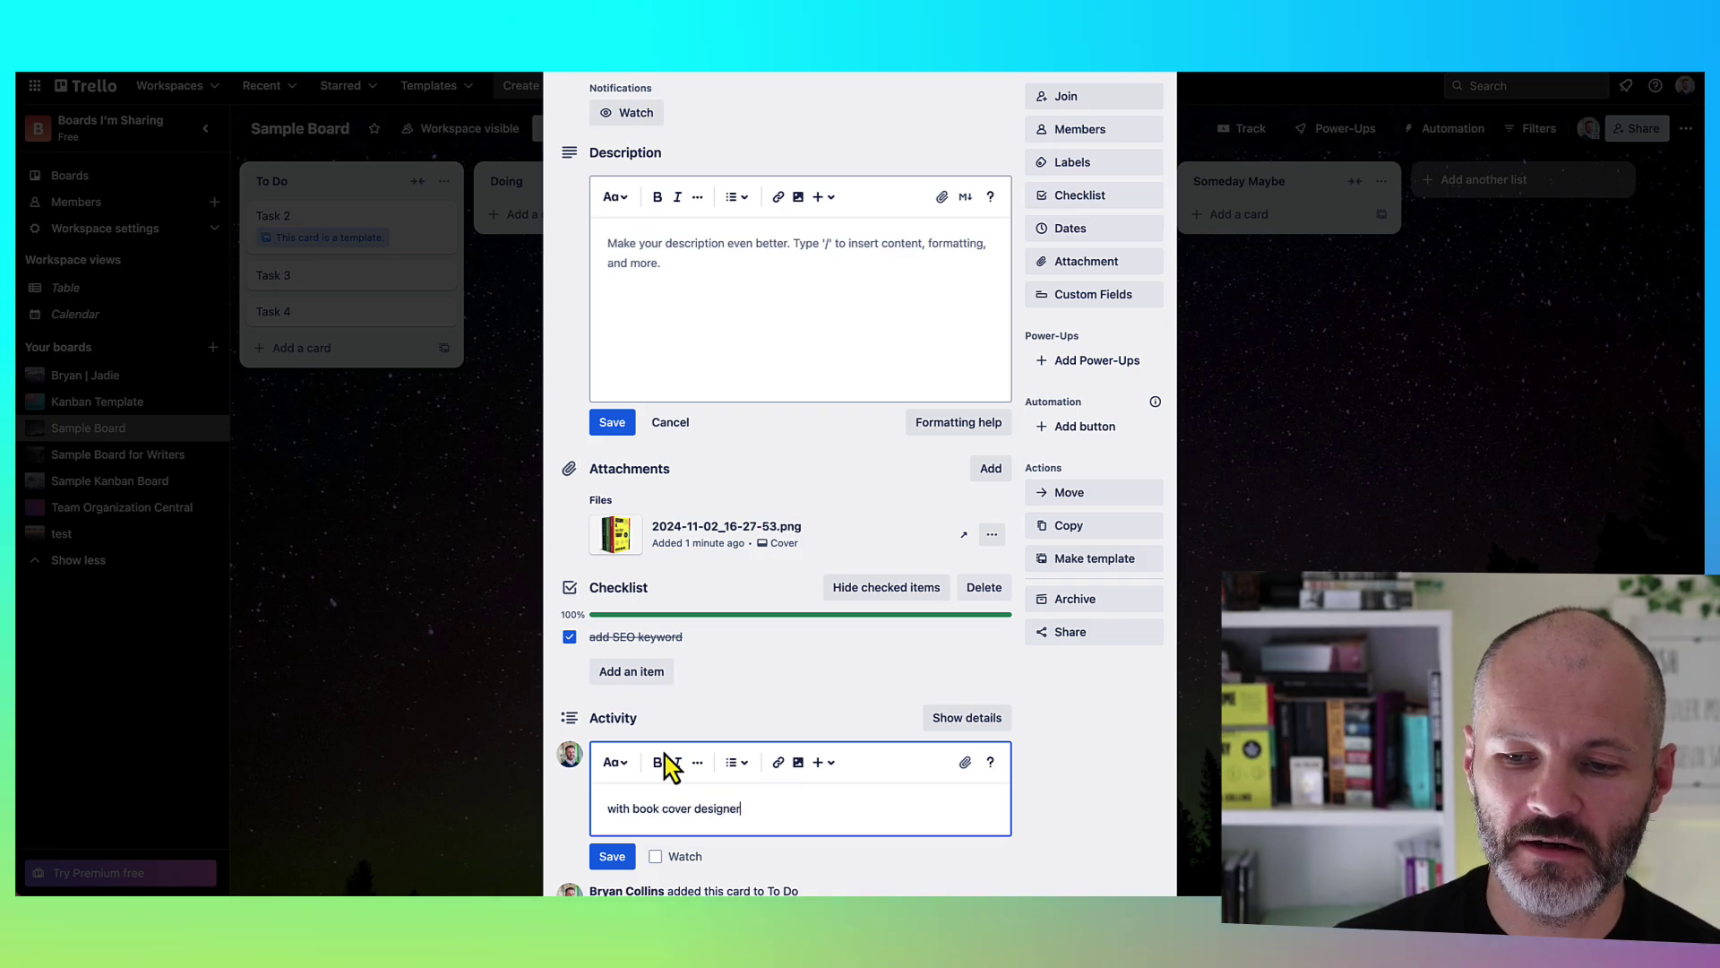
pyautogui.hotkey('ctrl', 'Return')
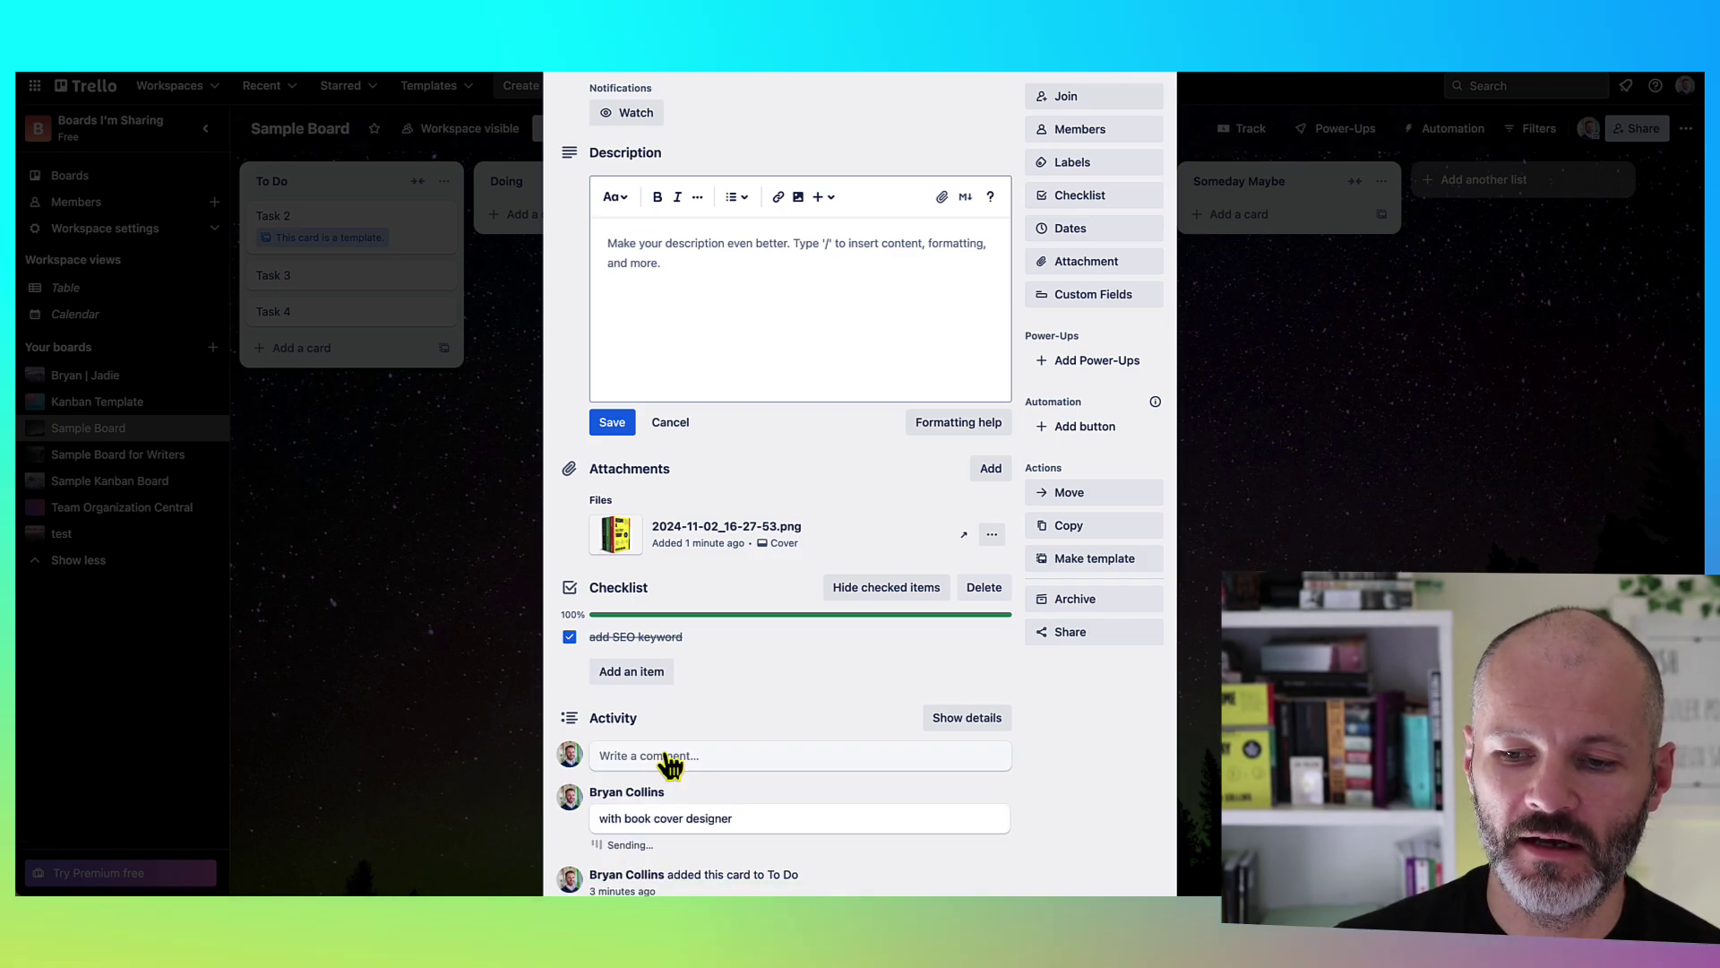
# Reopen Task 1, select its comment text, and return to the board
pyautogui.press('Escape')
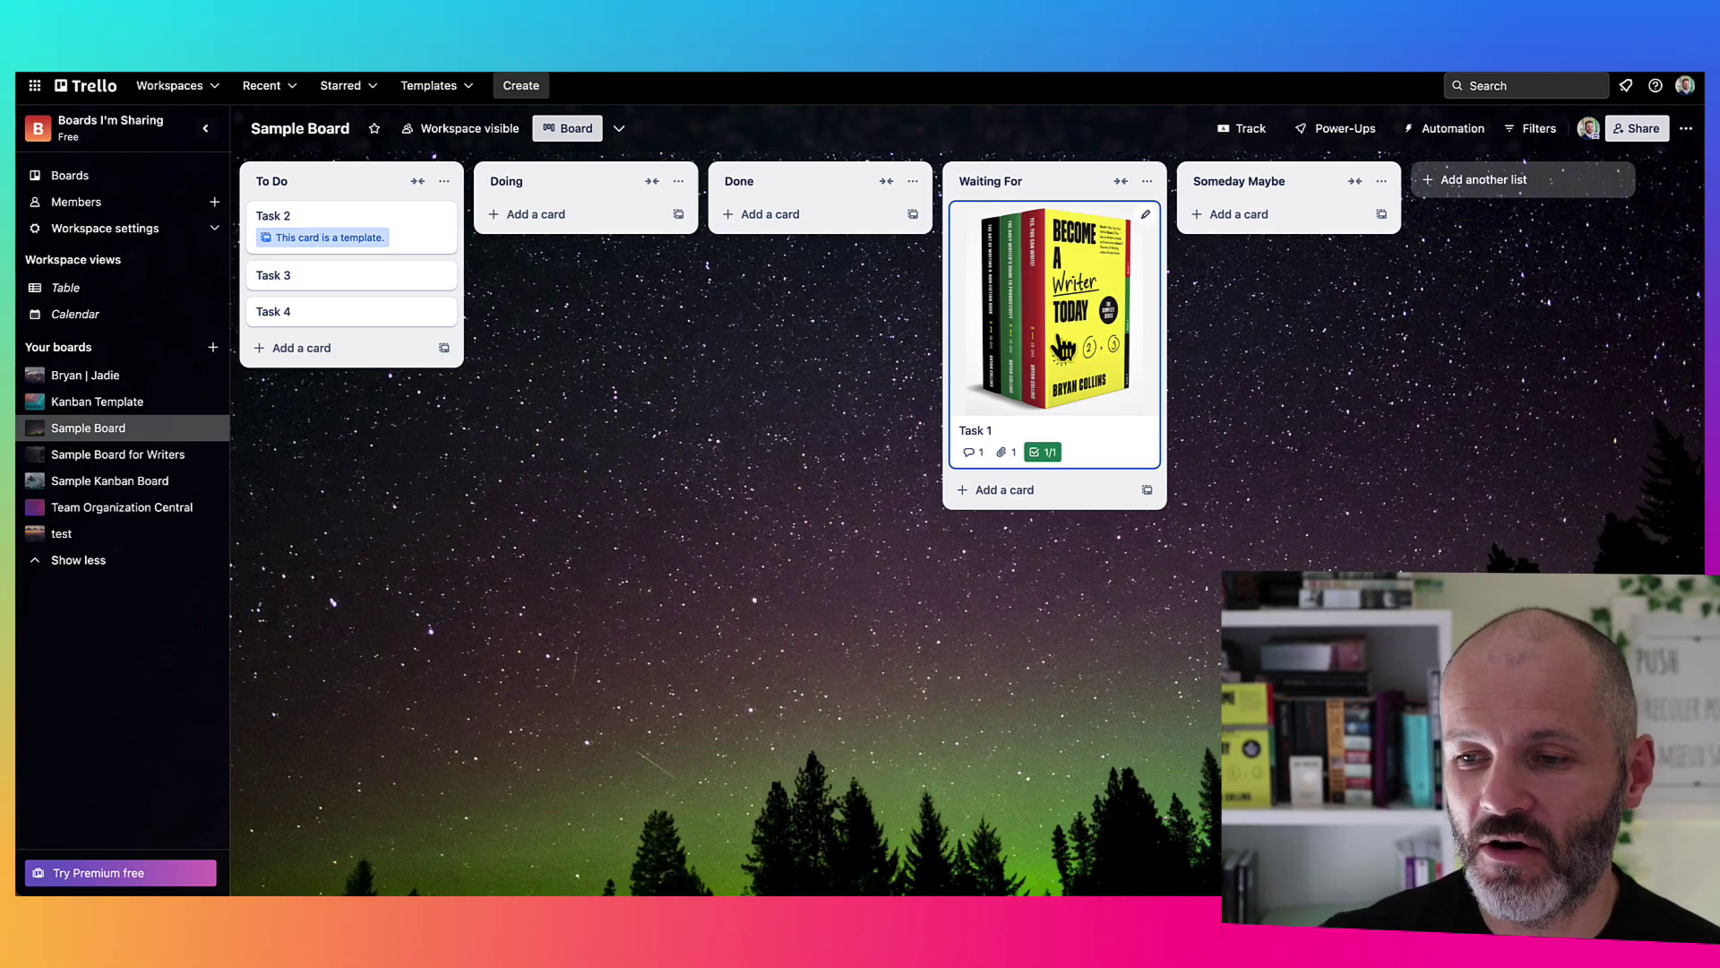
pyautogui.click(1064, 307)
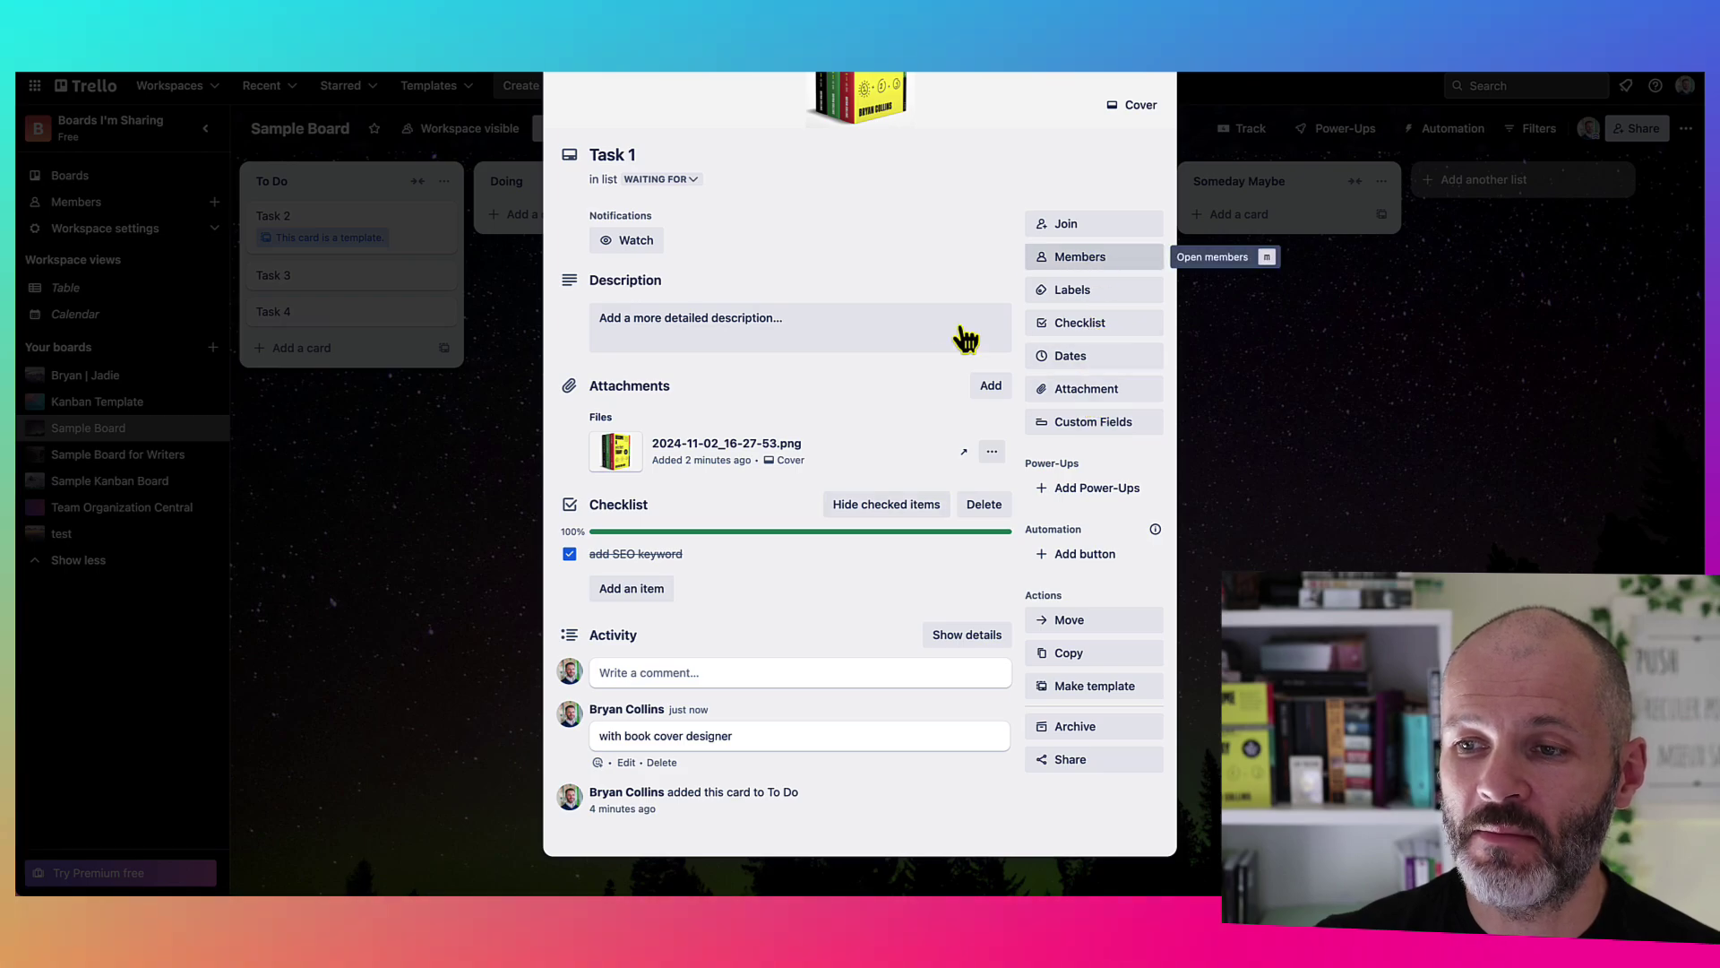
pyautogui.moveTo(603, 740); pyautogui.dragTo(779, 753)
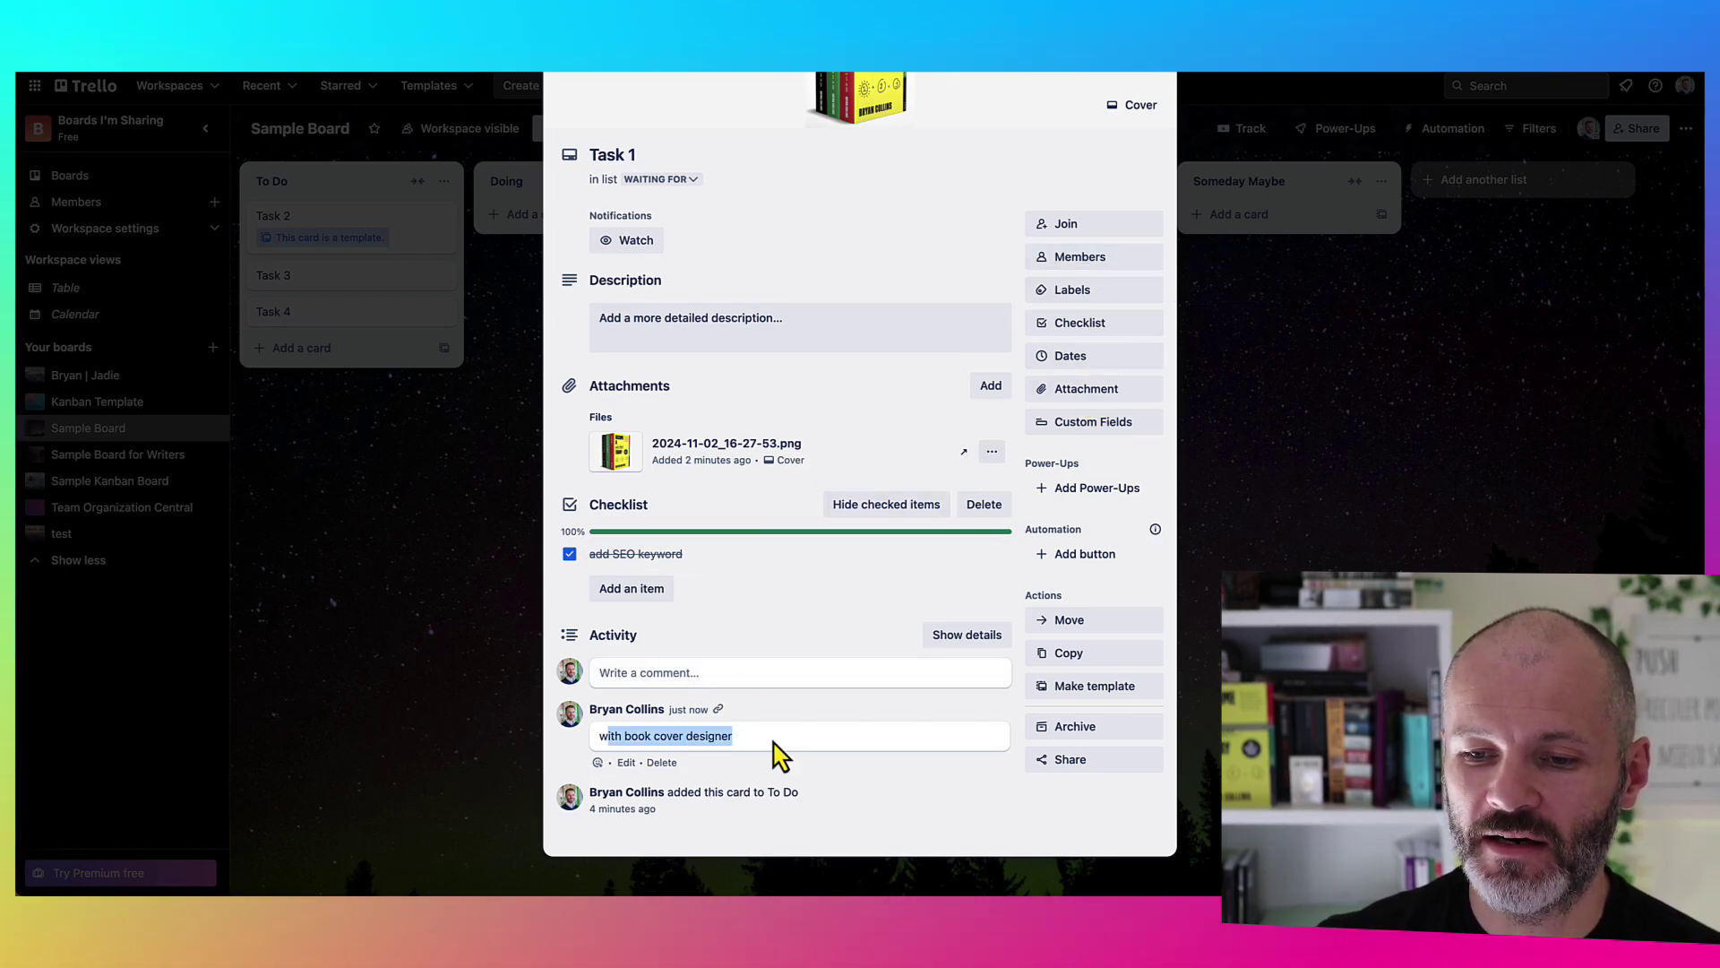
pyautogui.click(1438, 492)
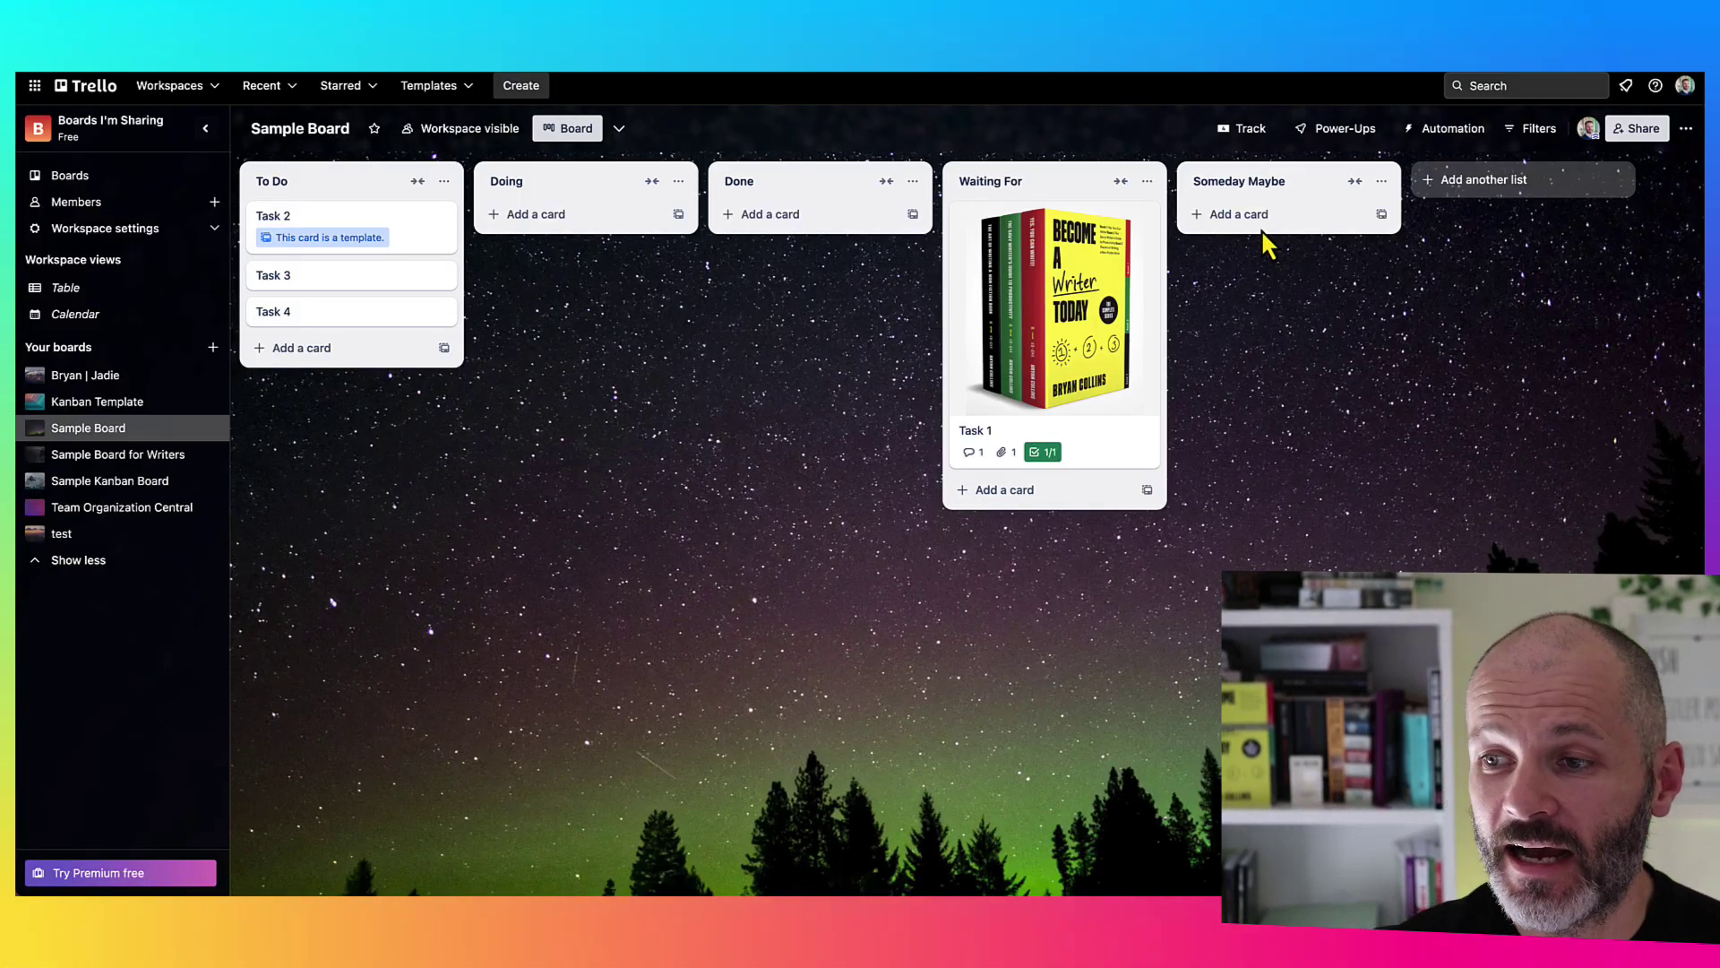
# Move Task 1 to Done, add a 'blog post about trello and notion' card, and place it atop To Do
pyautogui.moveTo(1030, 278); pyautogui.dragTo(896, 256)
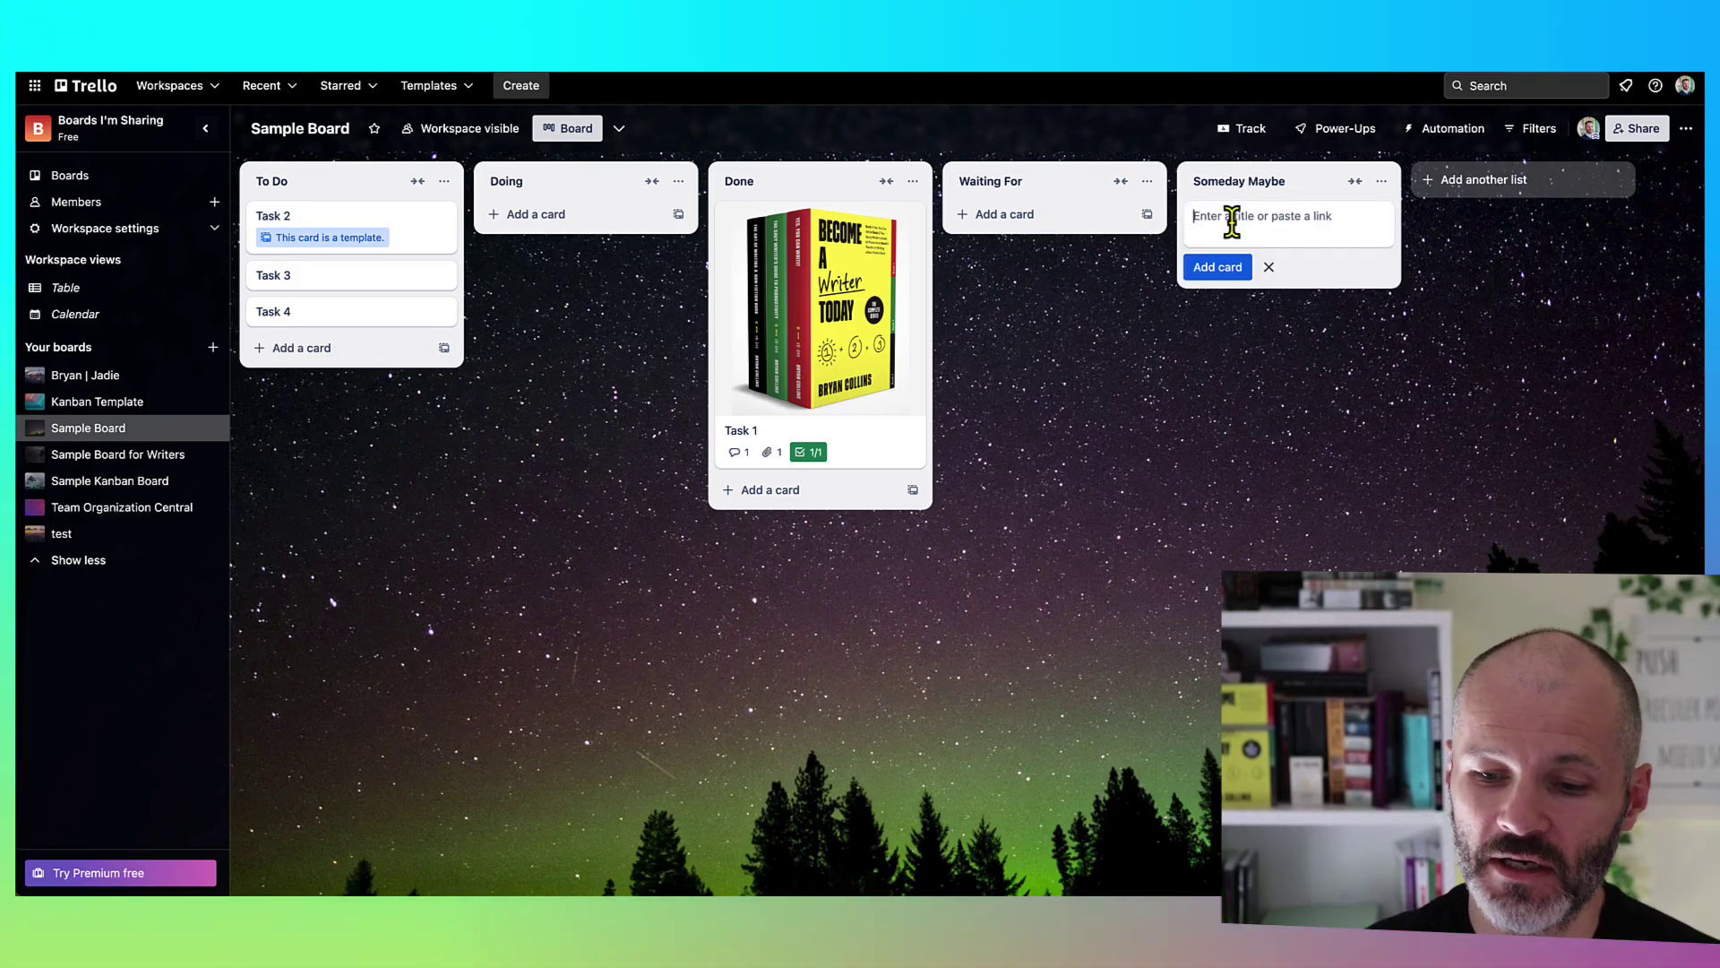
pyautogui.write('log post about trello and notion')
pyautogui.press('Return')
pyautogui.click(1446, 378)
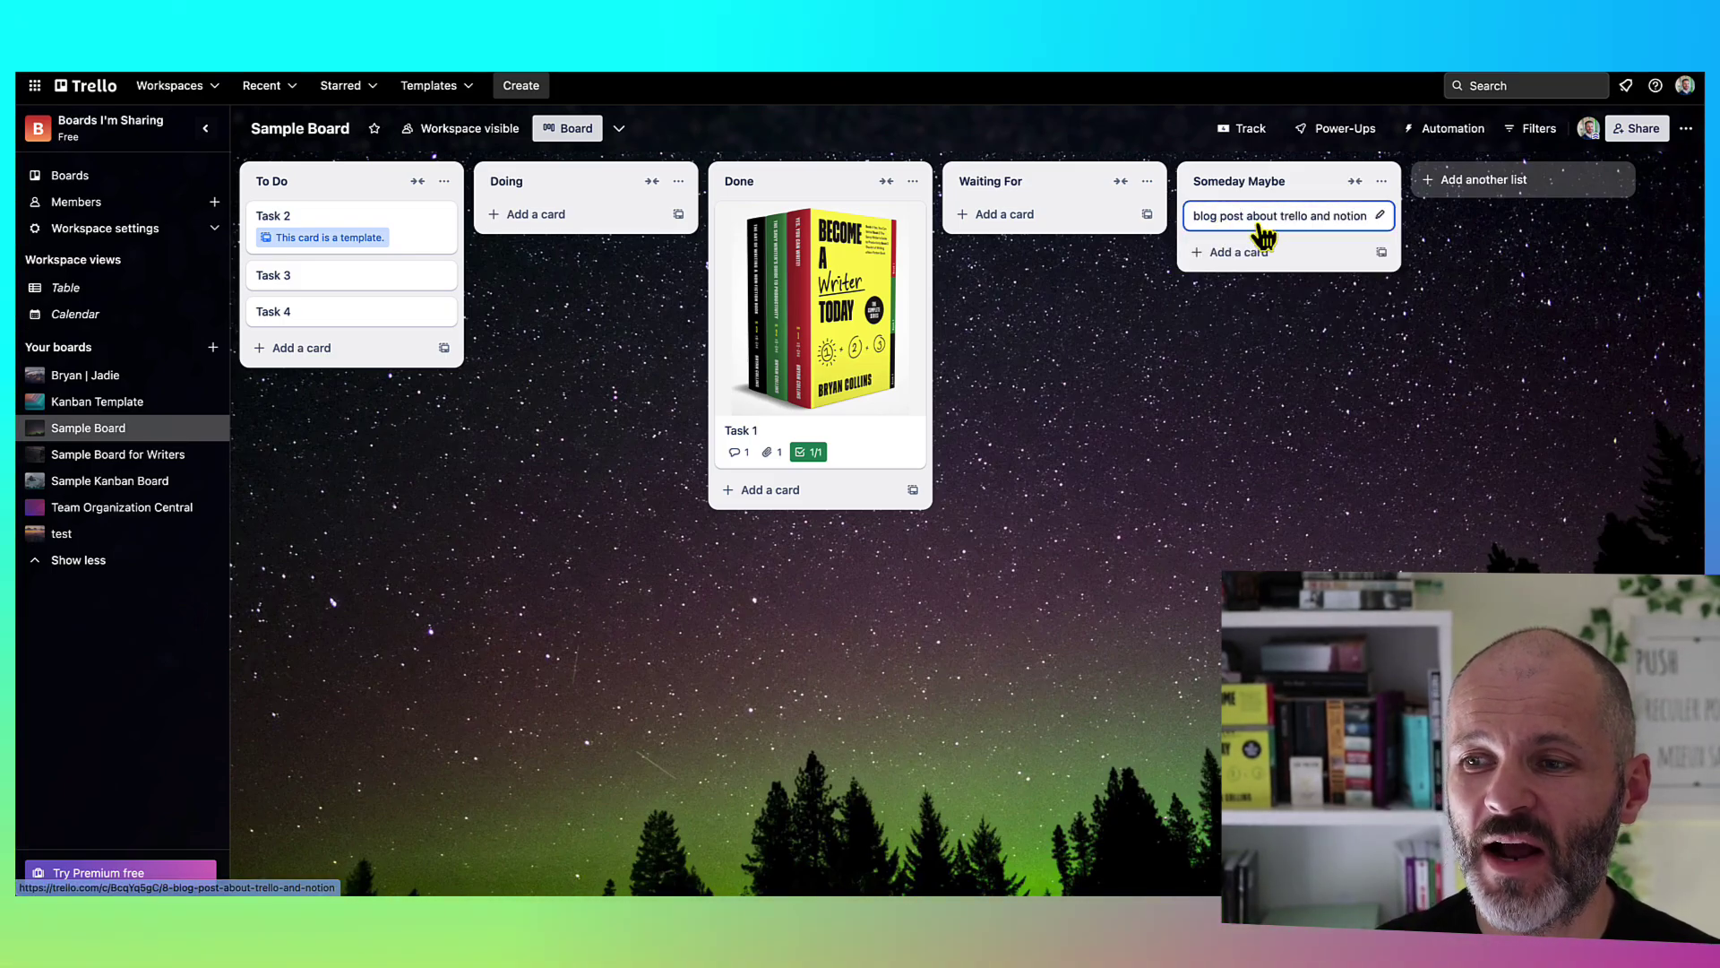
pyautogui.moveTo(1288, 237); pyautogui.dragTo(419, 320)
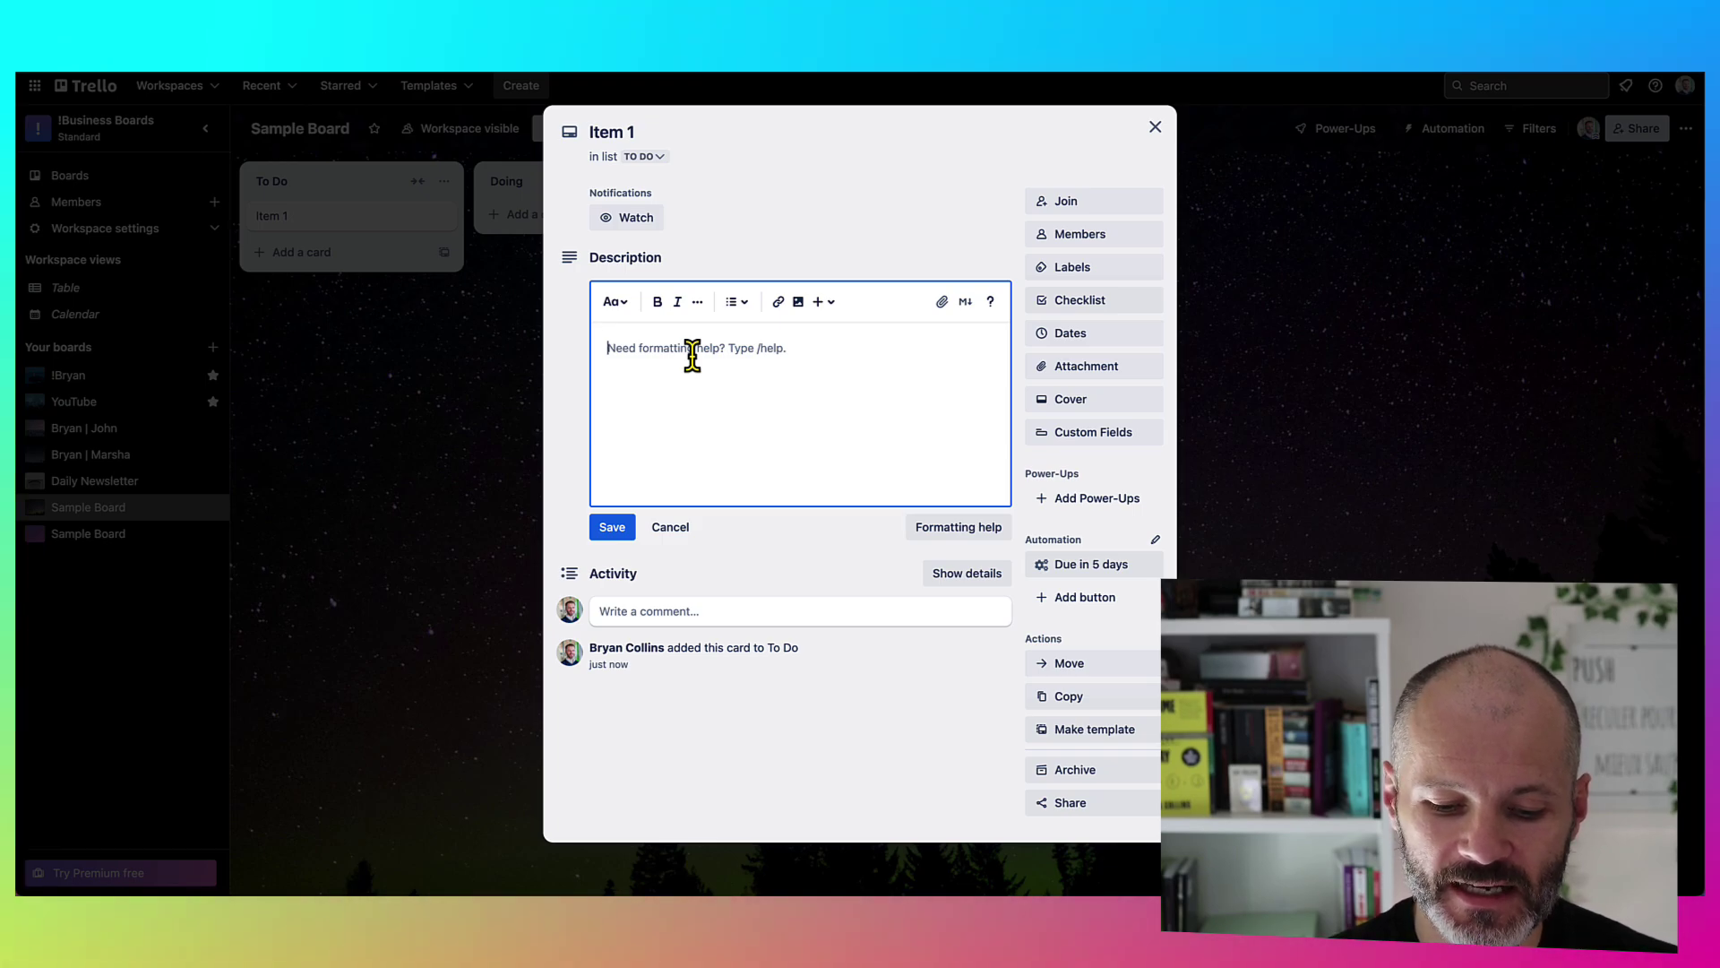
# Type 'Heading 1' styled as a heading and 'Heading 2' marked with ##
pyautogui.write('Heading 1')
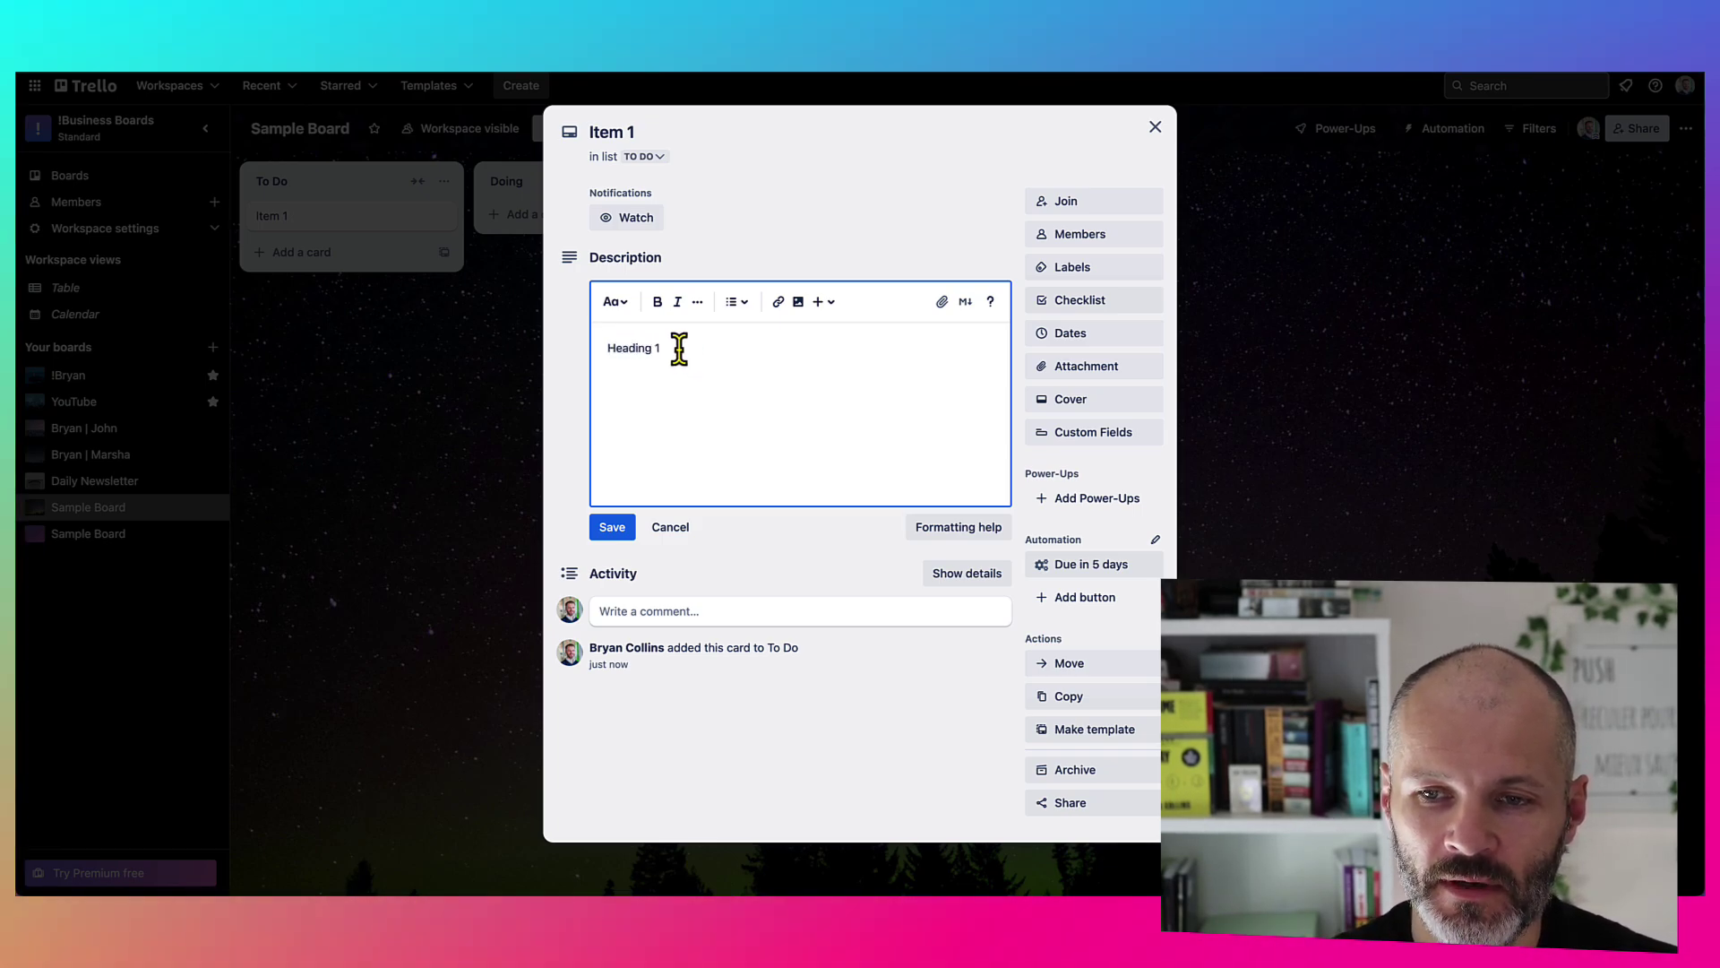
pyautogui.moveTo(679, 349); pyautogui.dragTo(579, 339)
pyautogui.click(632, 303)
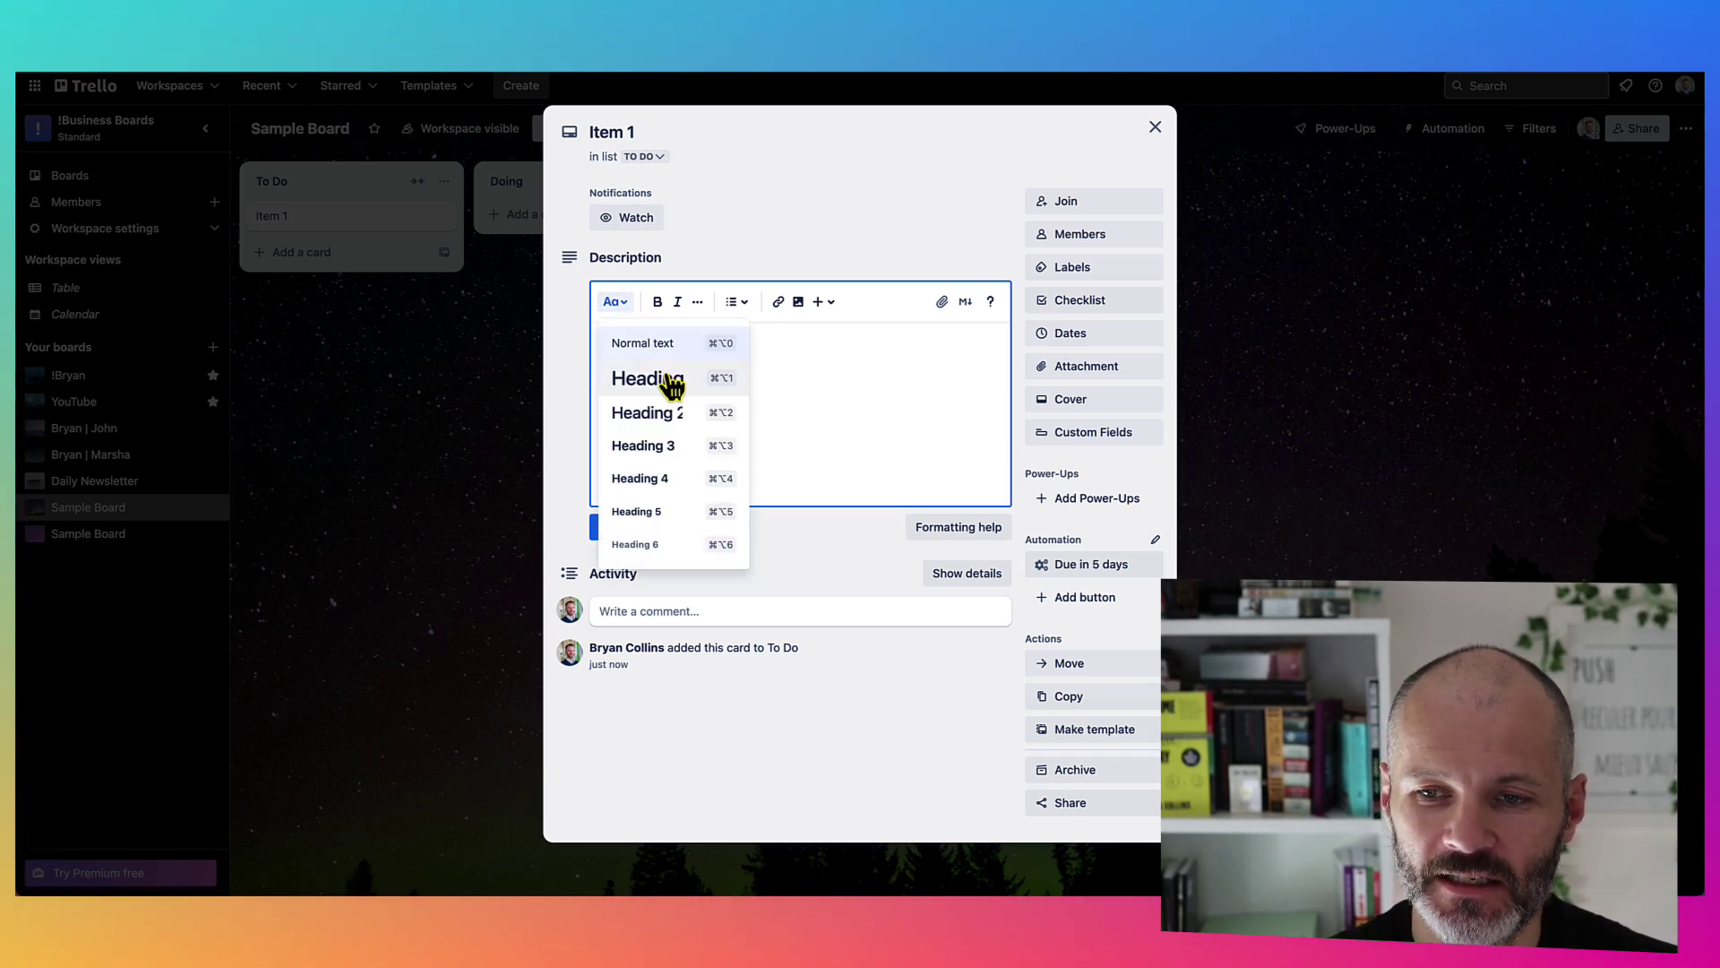
pyautogui.click(668, 414)
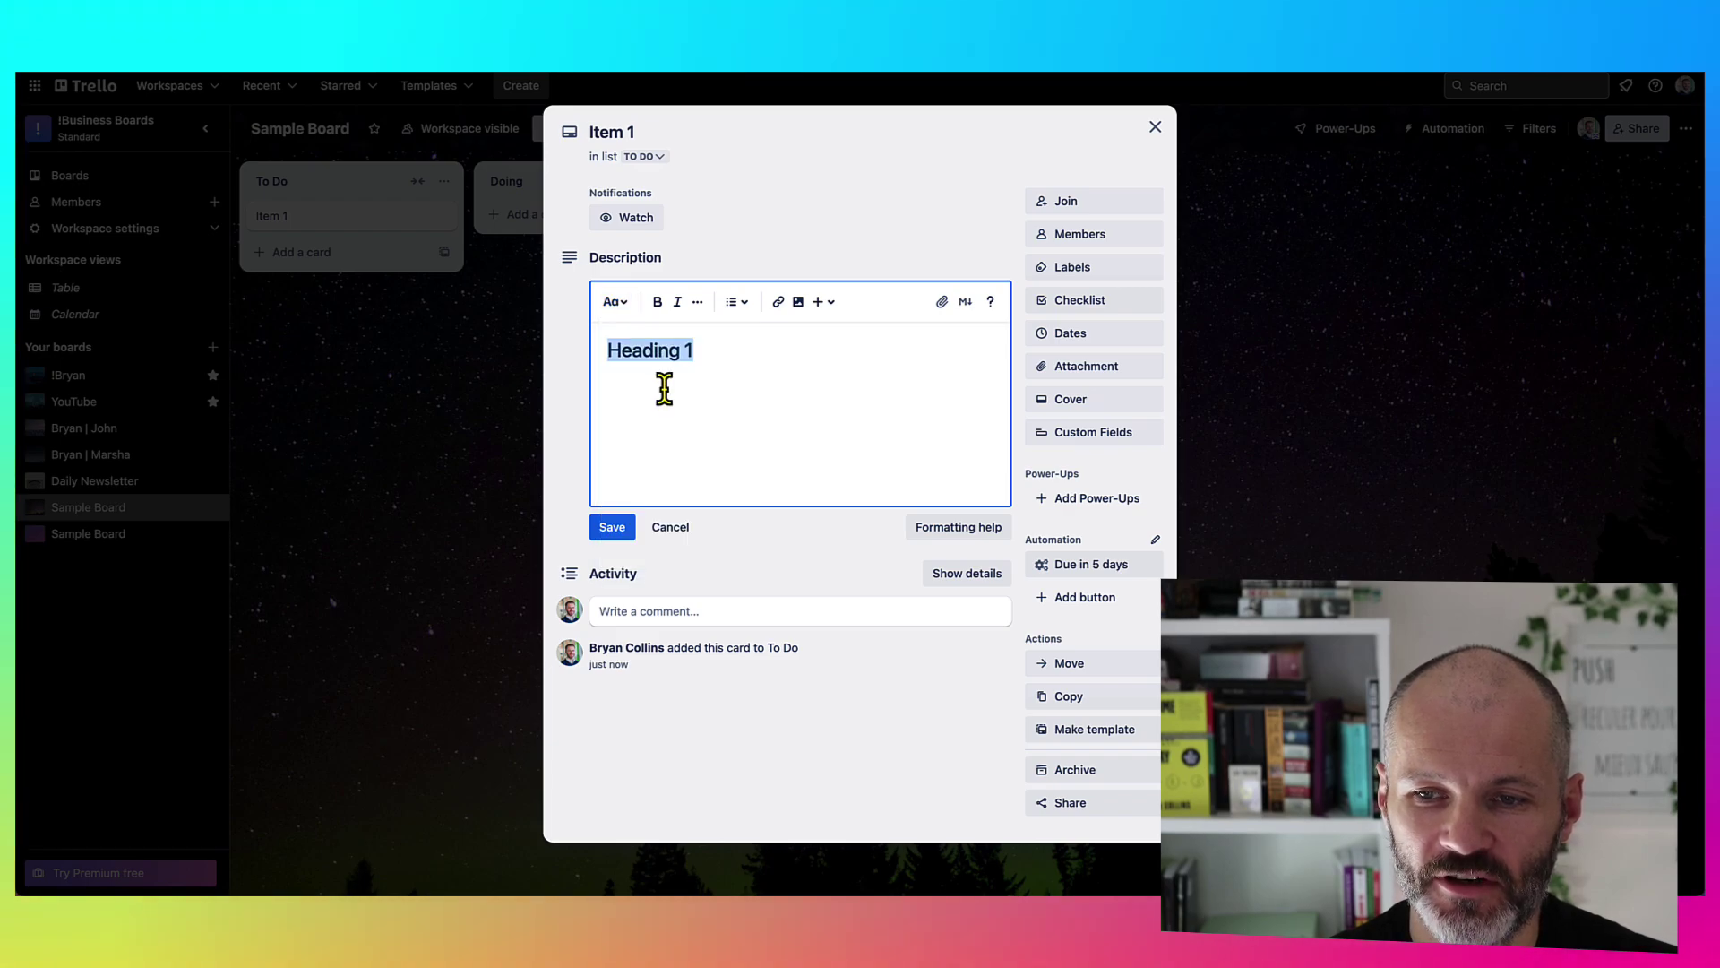
pyautogui.press('Return')
pyautogui.write('H')
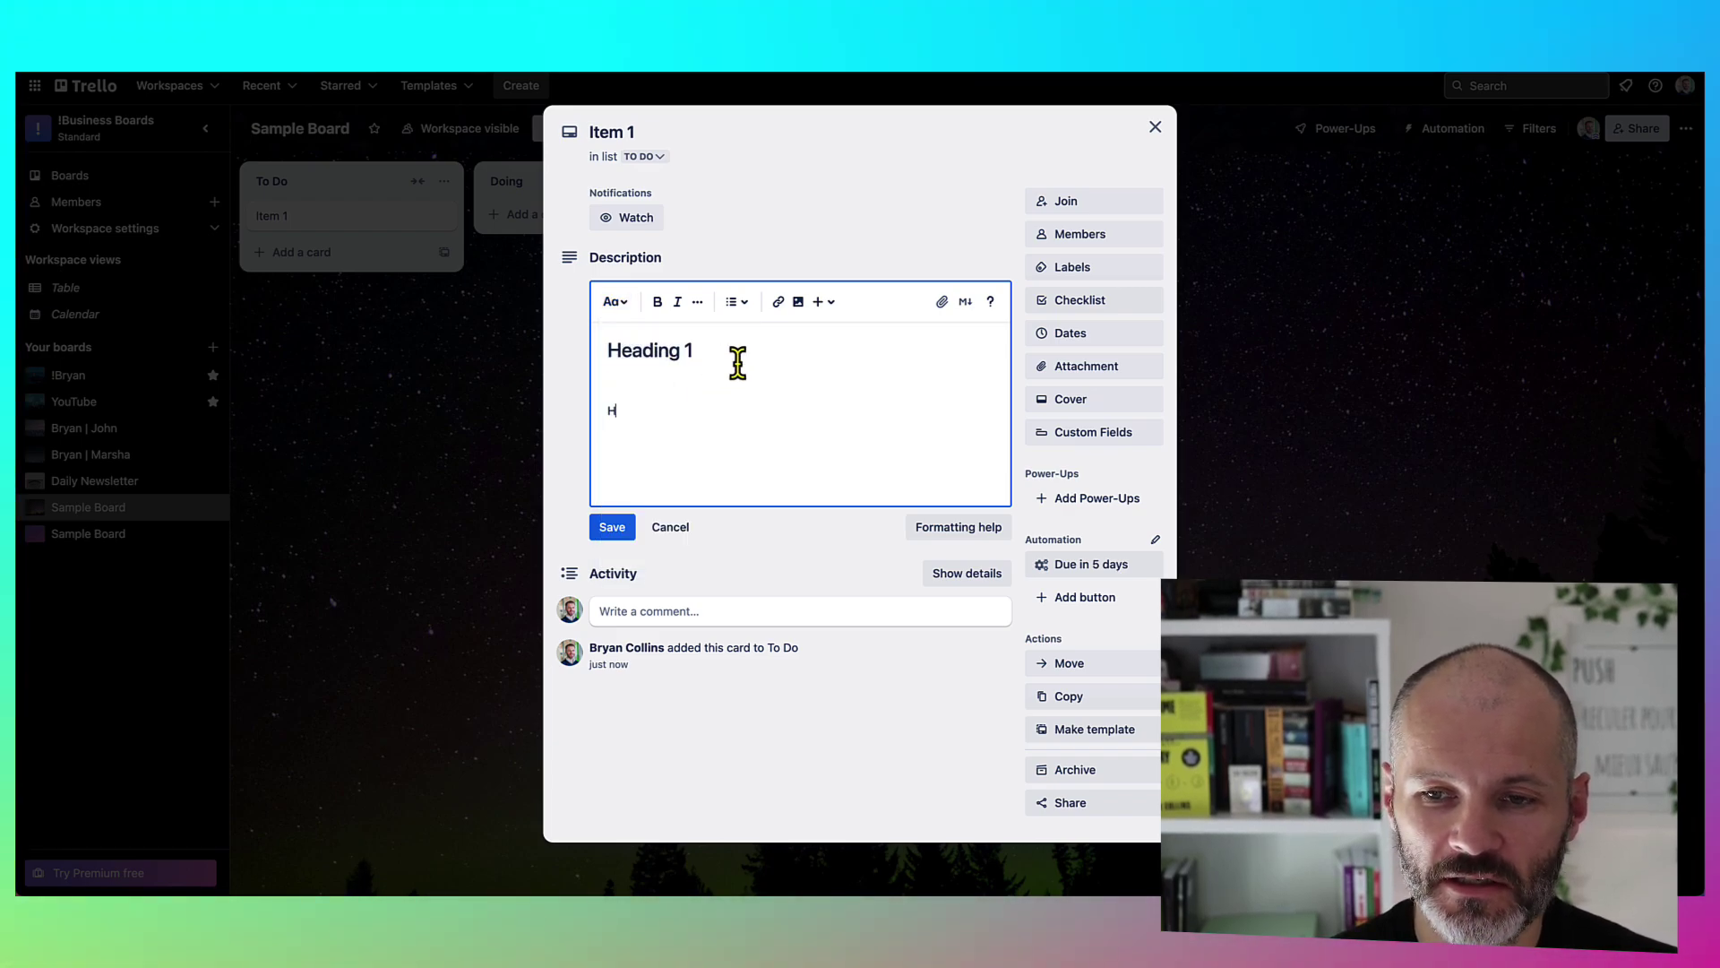
pyautogui.write('eading 2')
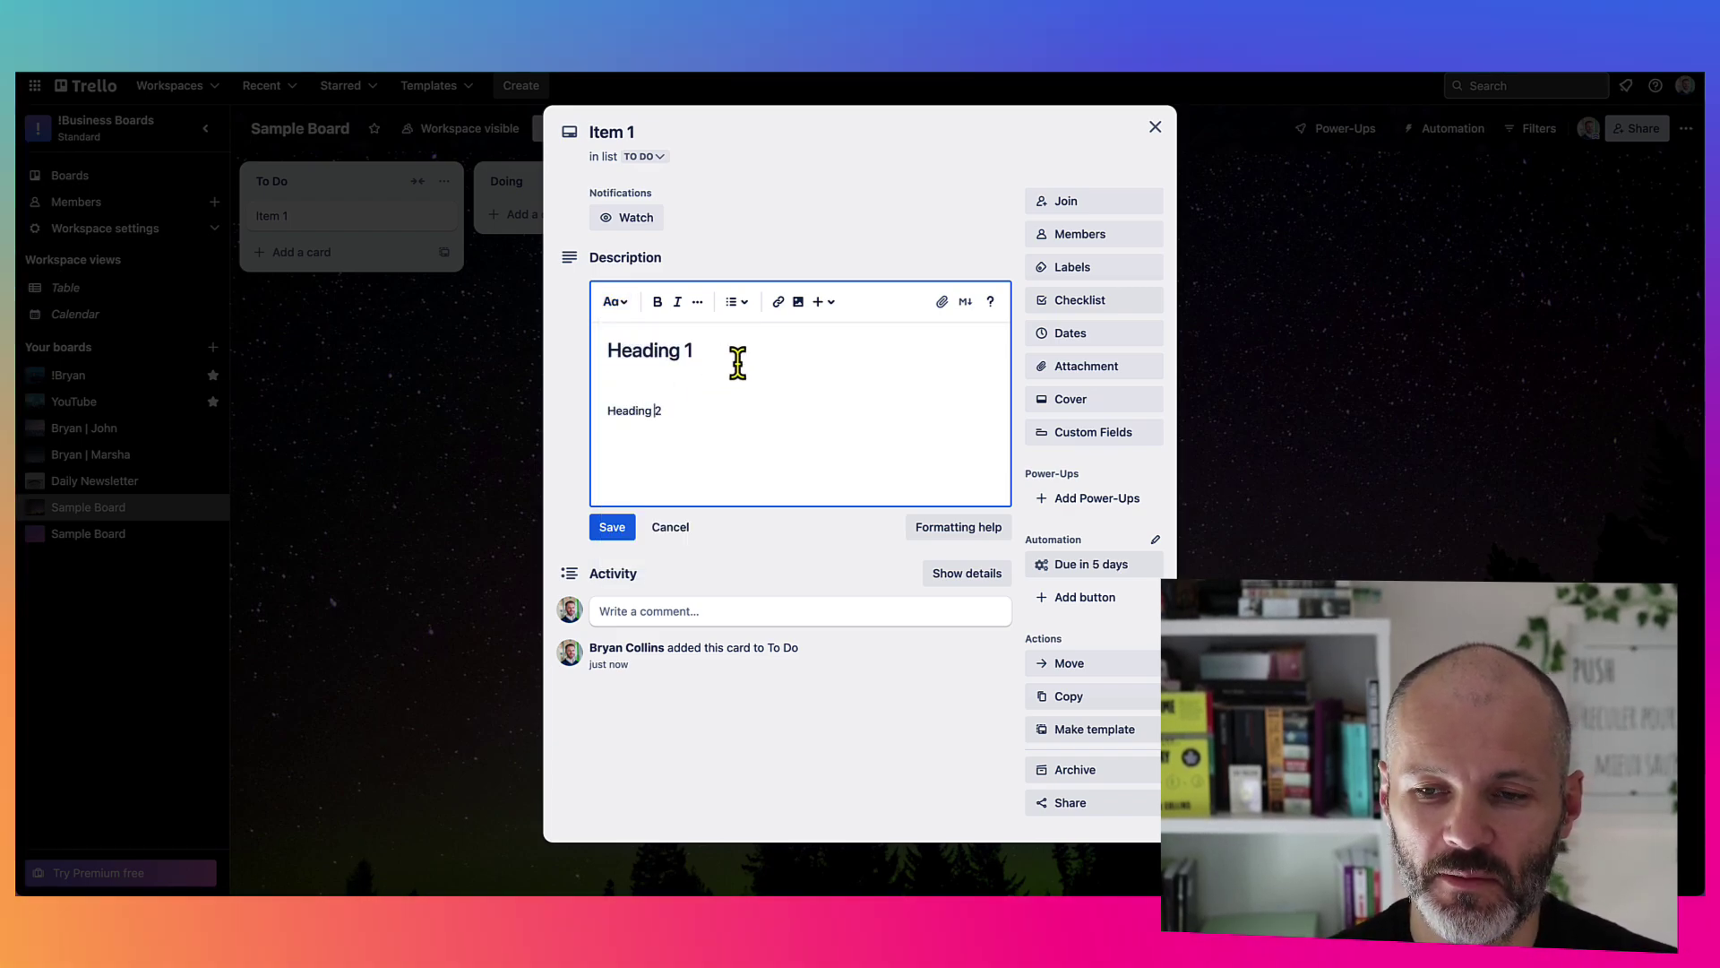
pyautogui.press('Home')
pyautogui.write('##')
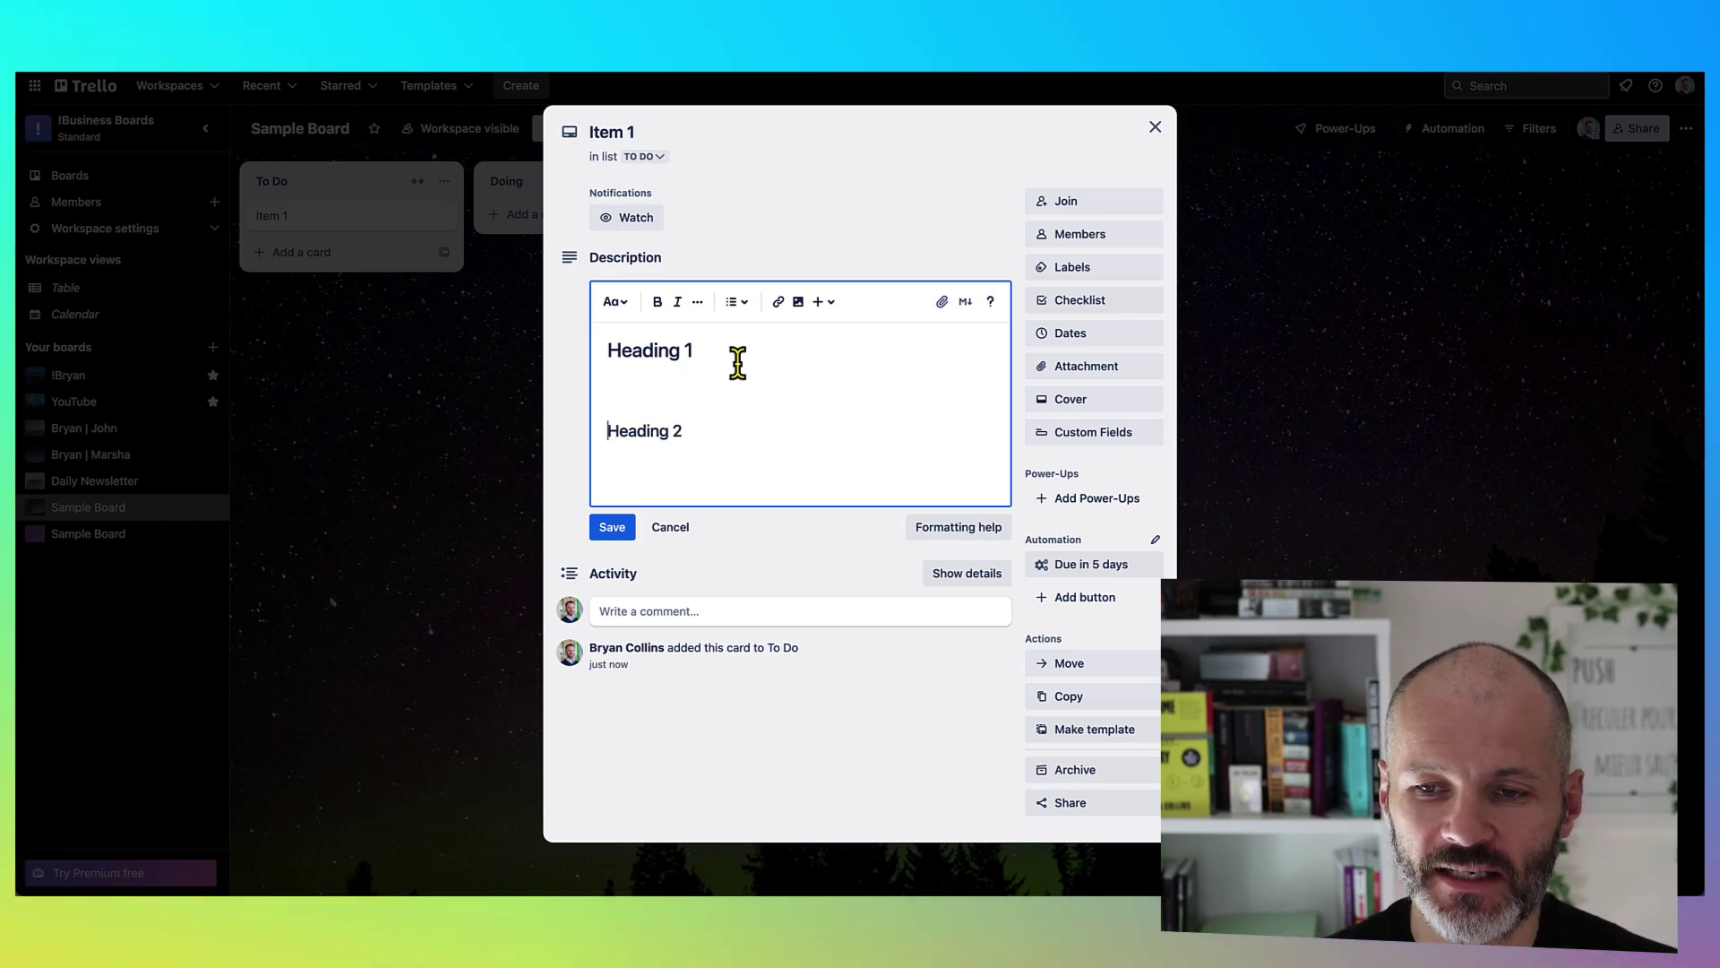
pyautogui.moveTo(704, 431); pyautogui.dragTo(551, 453)
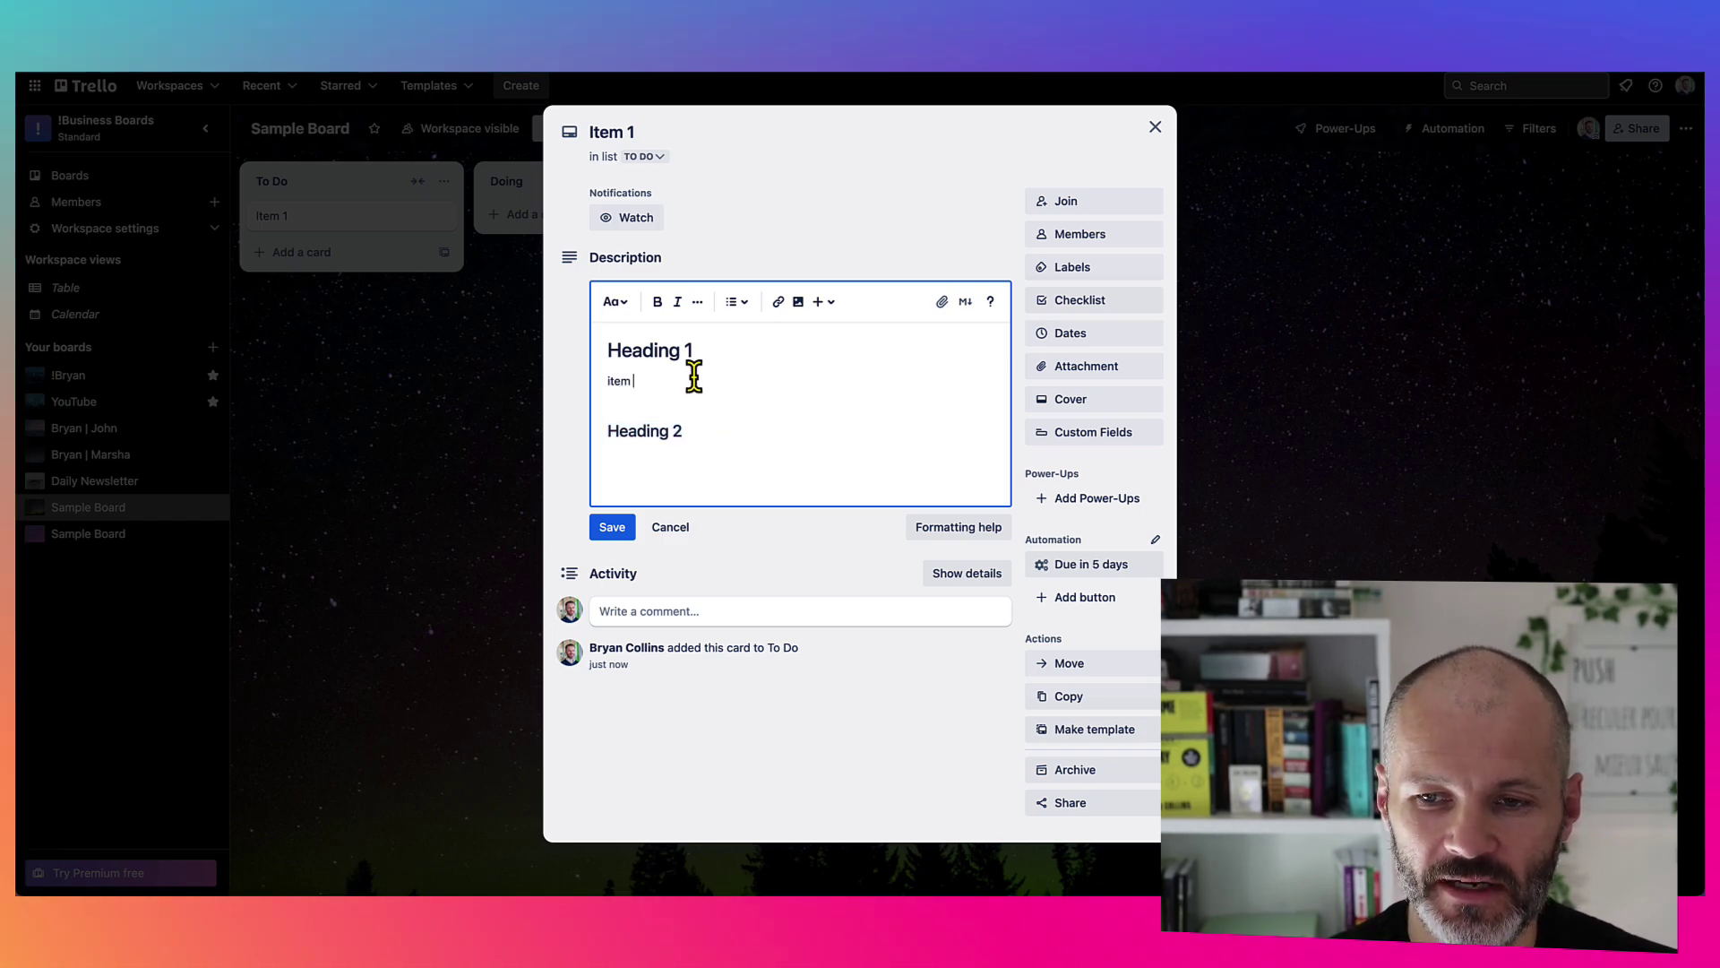
# Add lines 'item 1' and 'item 2' and format them as a numbered list
pyautogui.write('1')
pyautogui.press('Return')
pyautogui.write('item 2')
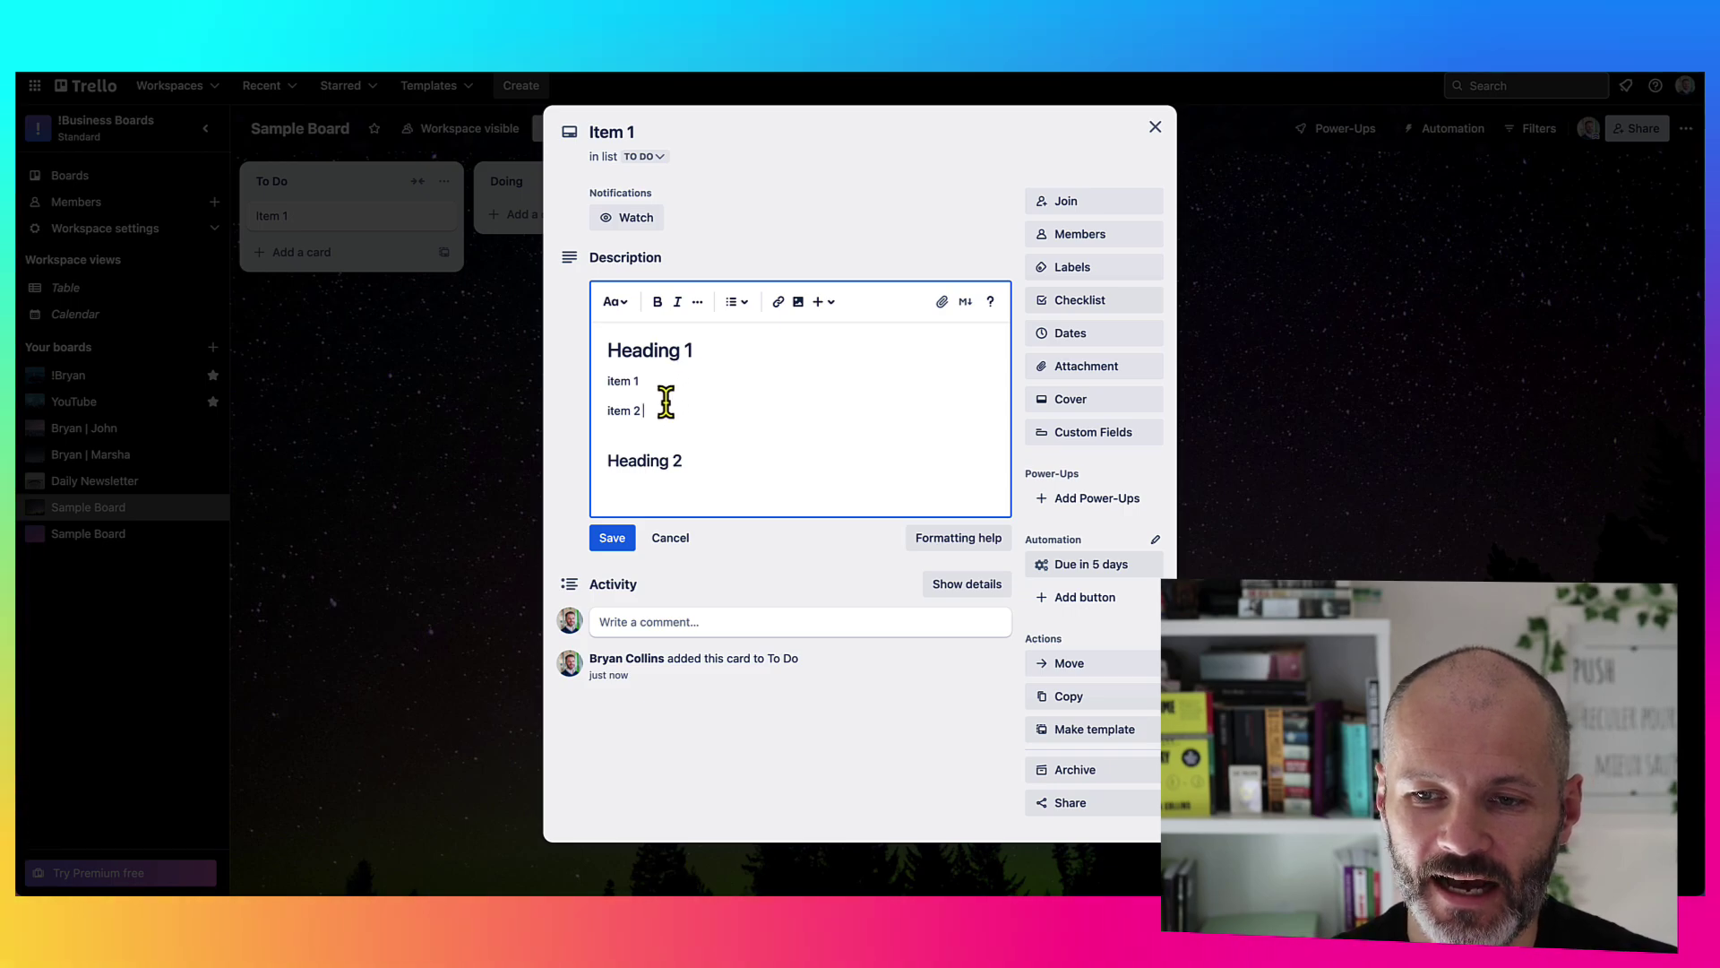
pyautogui.moveTo(644, 412); pyautogui.dragTo(598, 394)
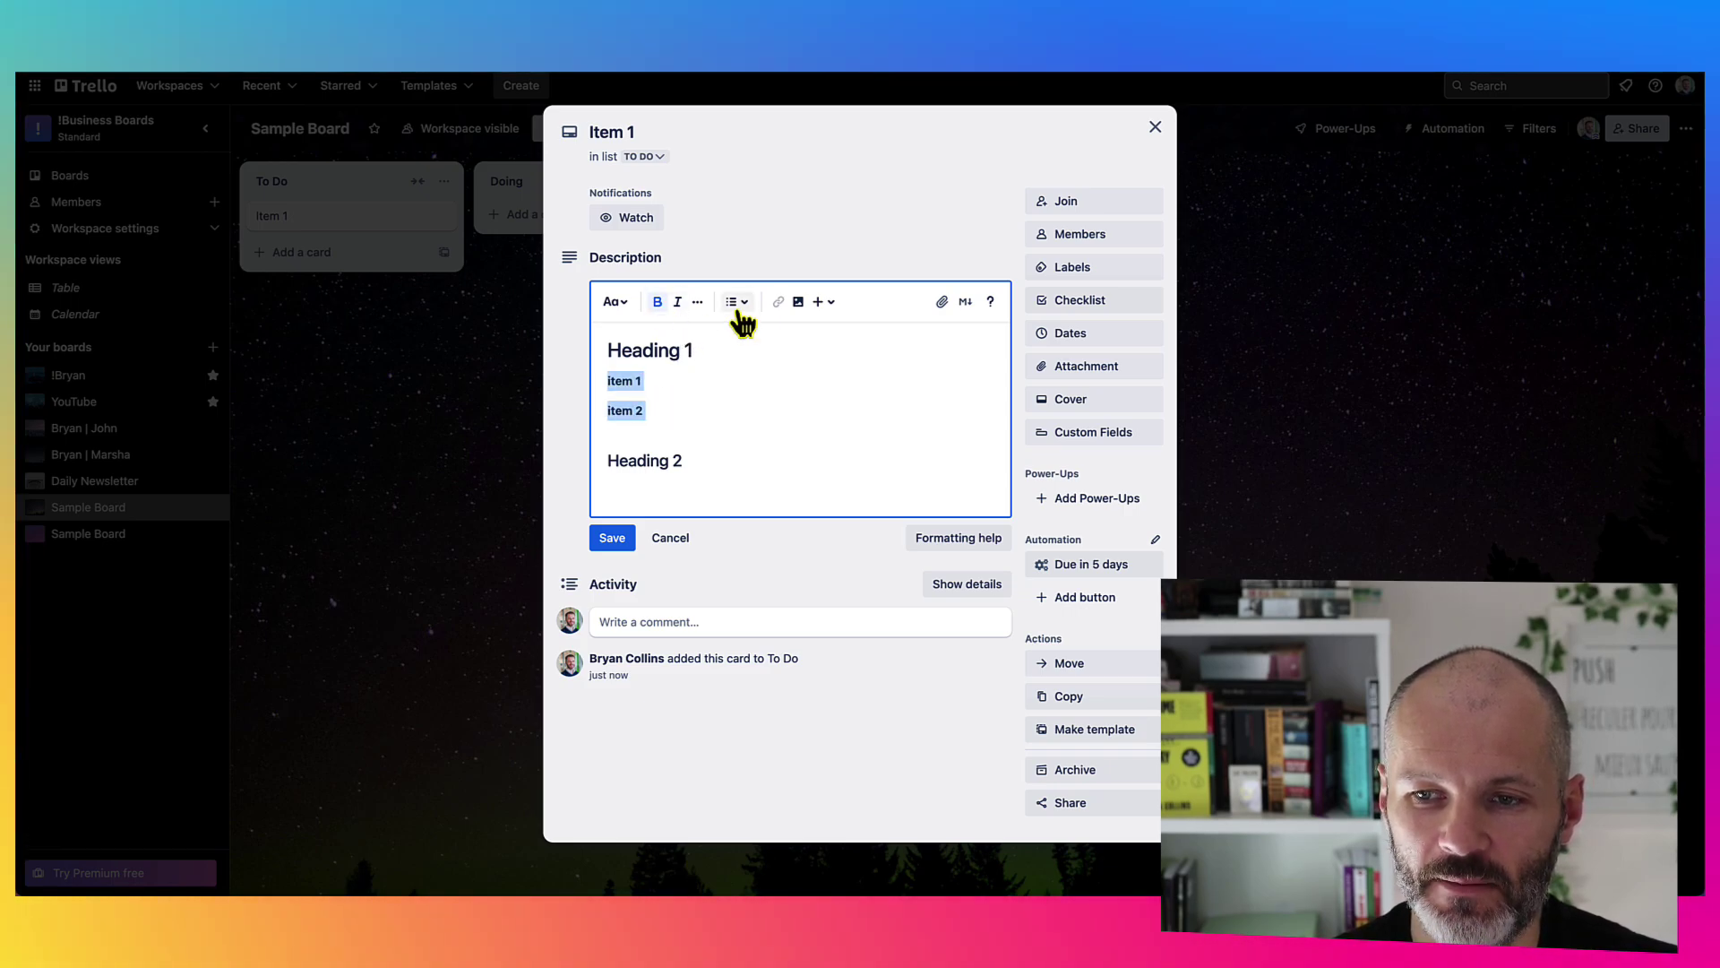
pyautogui.click(772, 380)
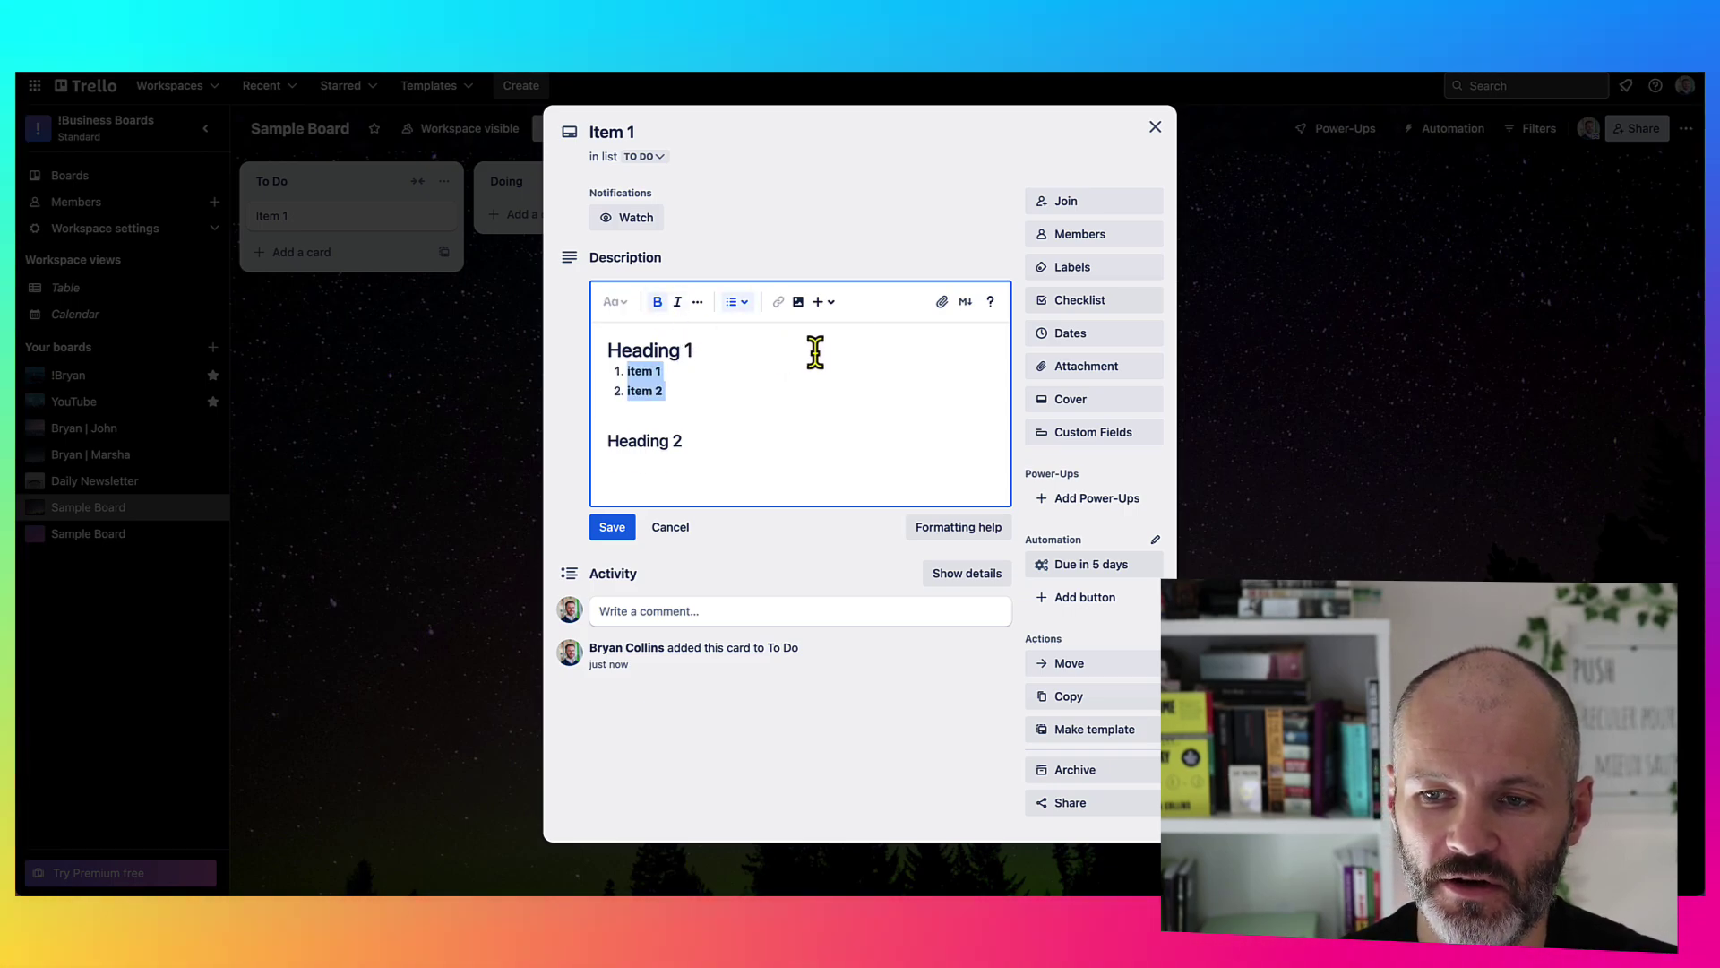
# Look at the image dialog and insertable-elements list, dismissing both without adding anything
pyautogui.click(800, 306)
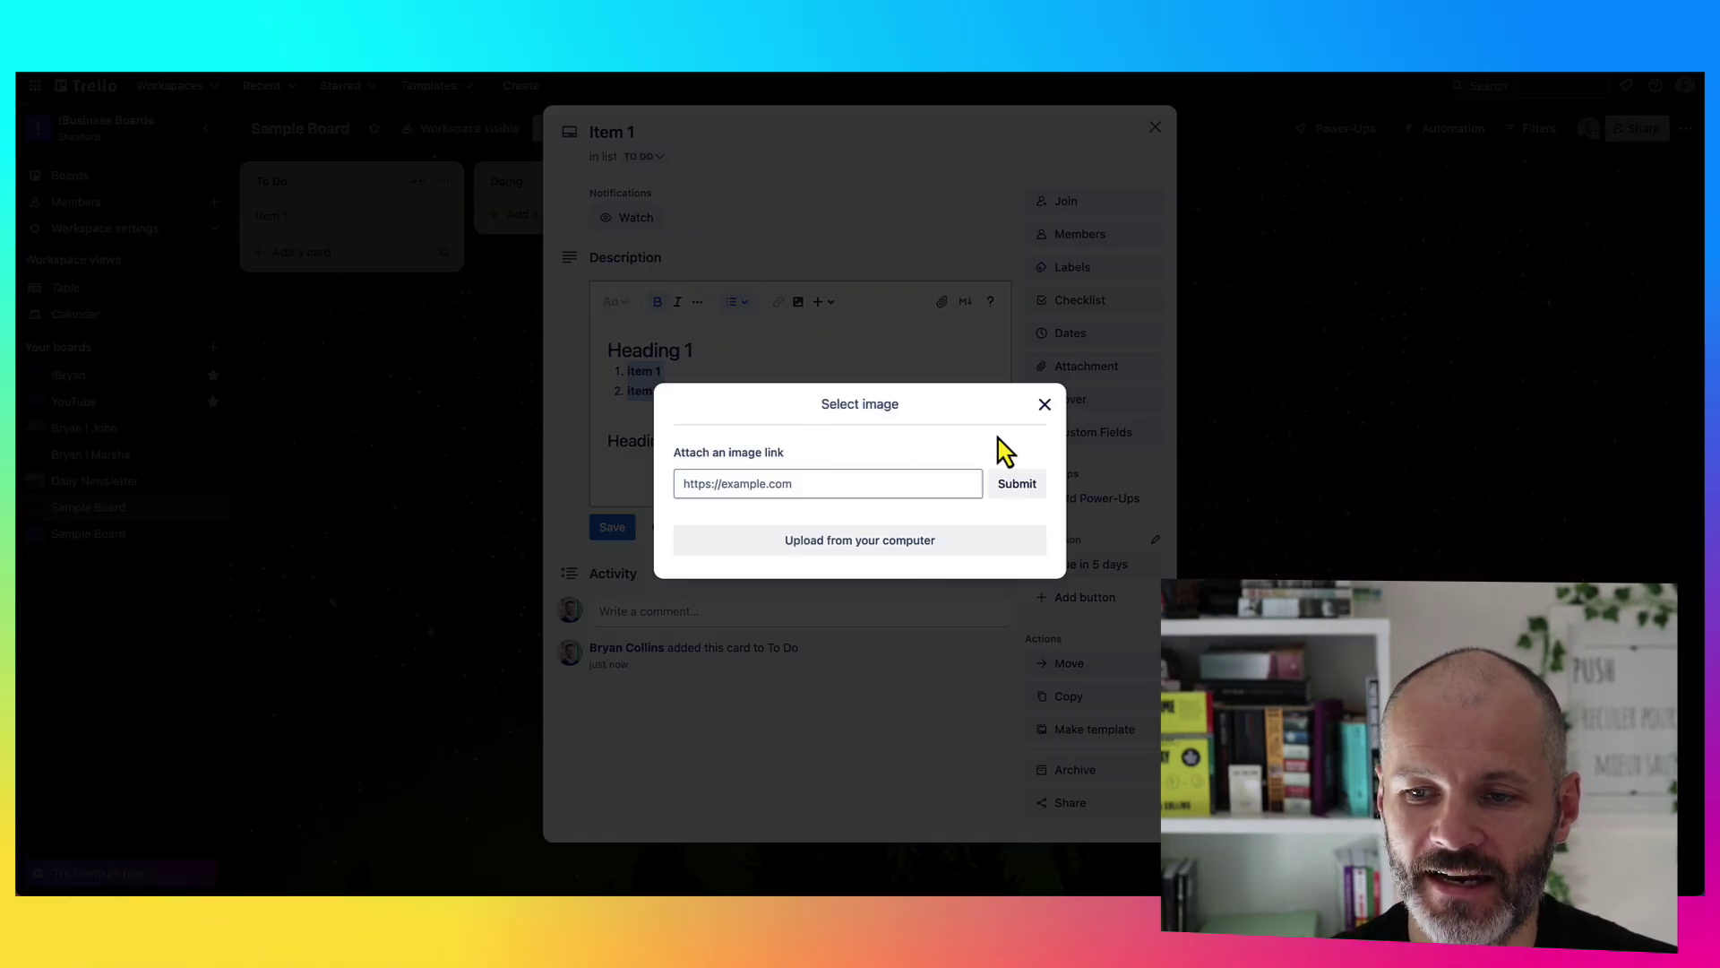
pyautogui.click(1041, 402)
pyautogui.click(827, 302)
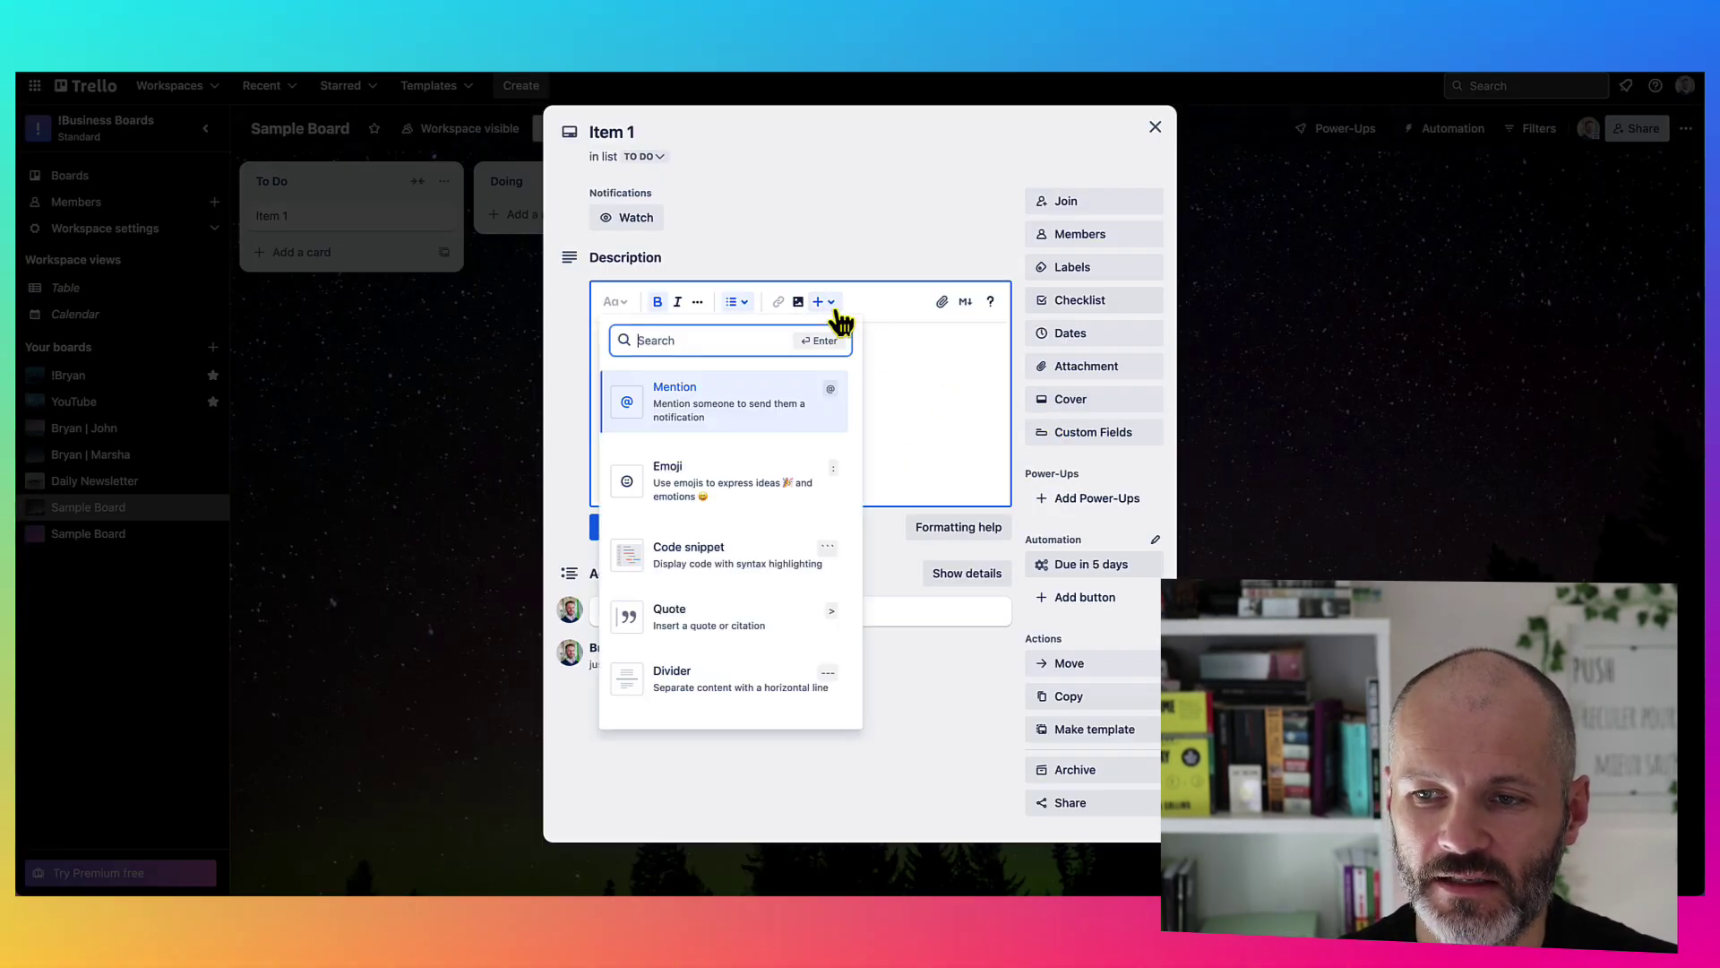
pyautogui.press('Escape')
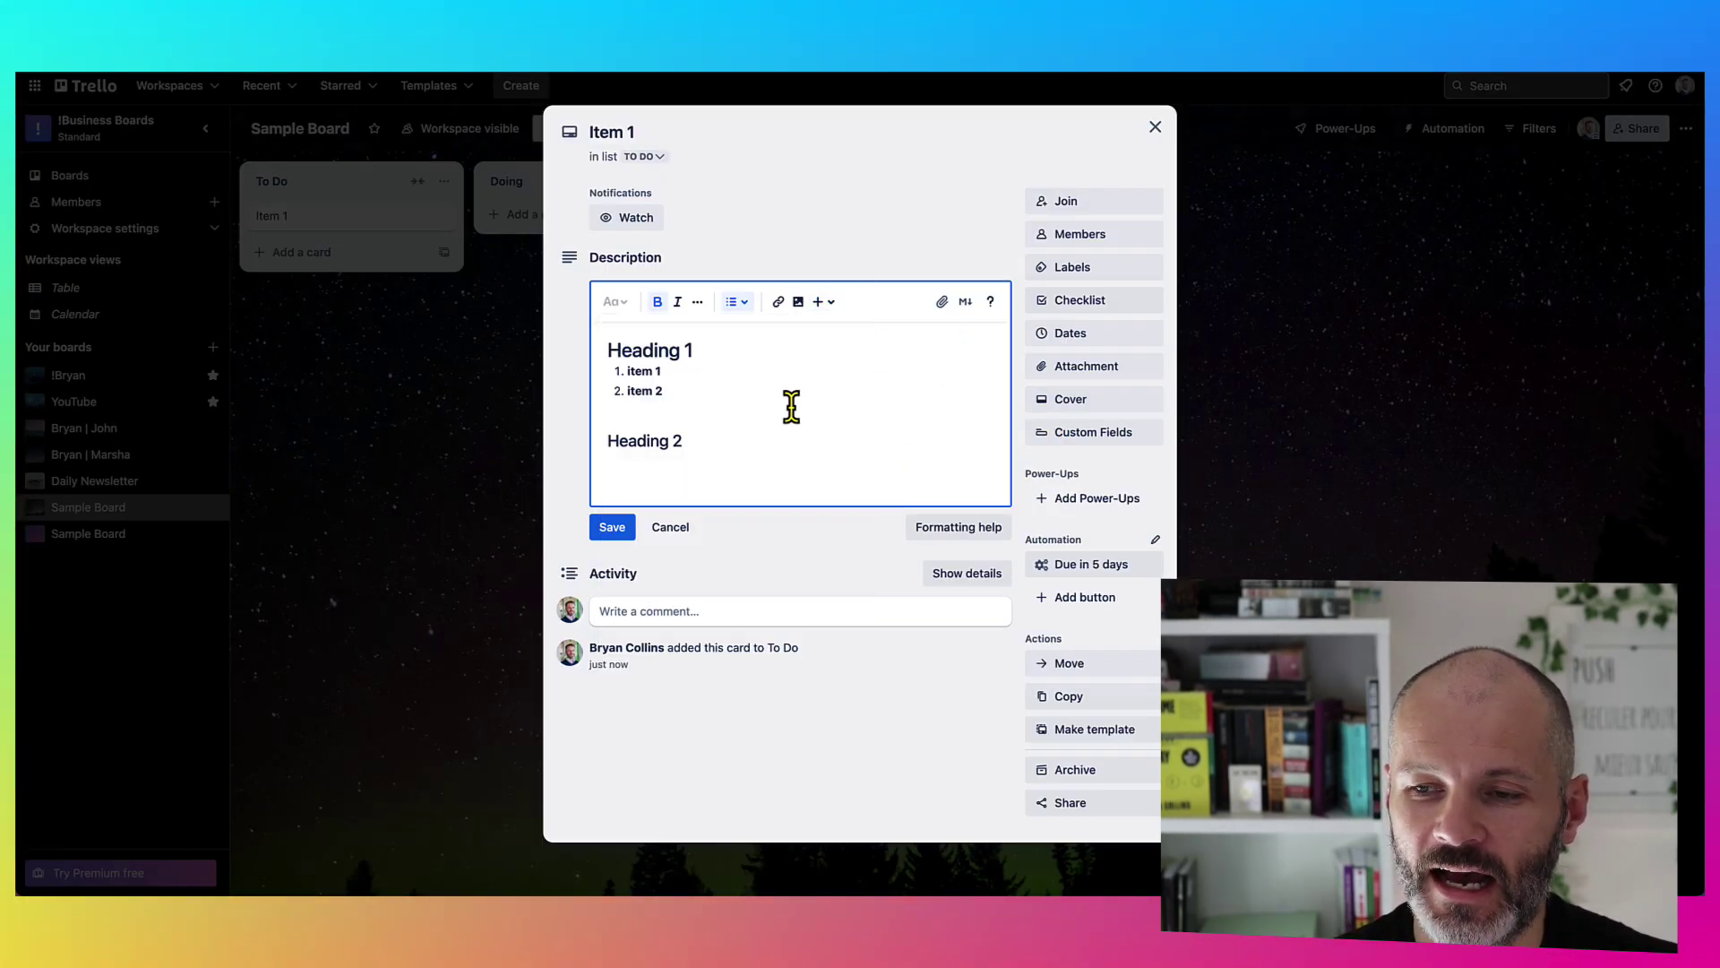
# Browse the slash-command menu below Heading 2, dismiss it, and select all description text
pyautogui.press('Return')
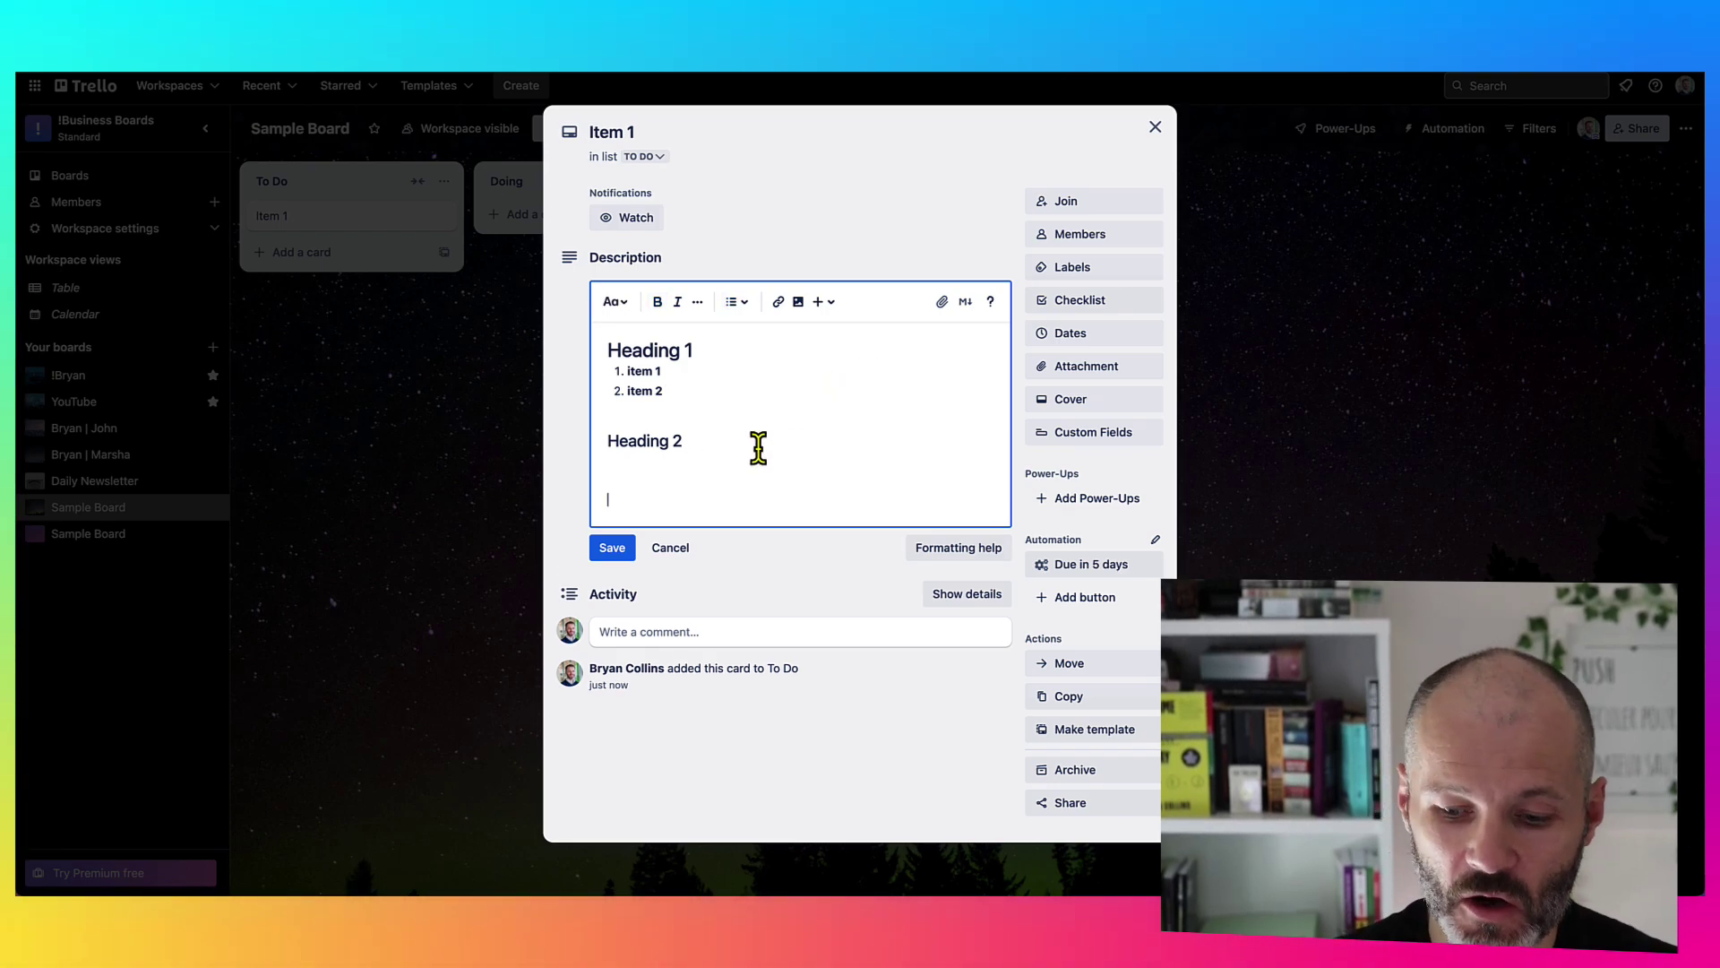
pyautogui.write('/')
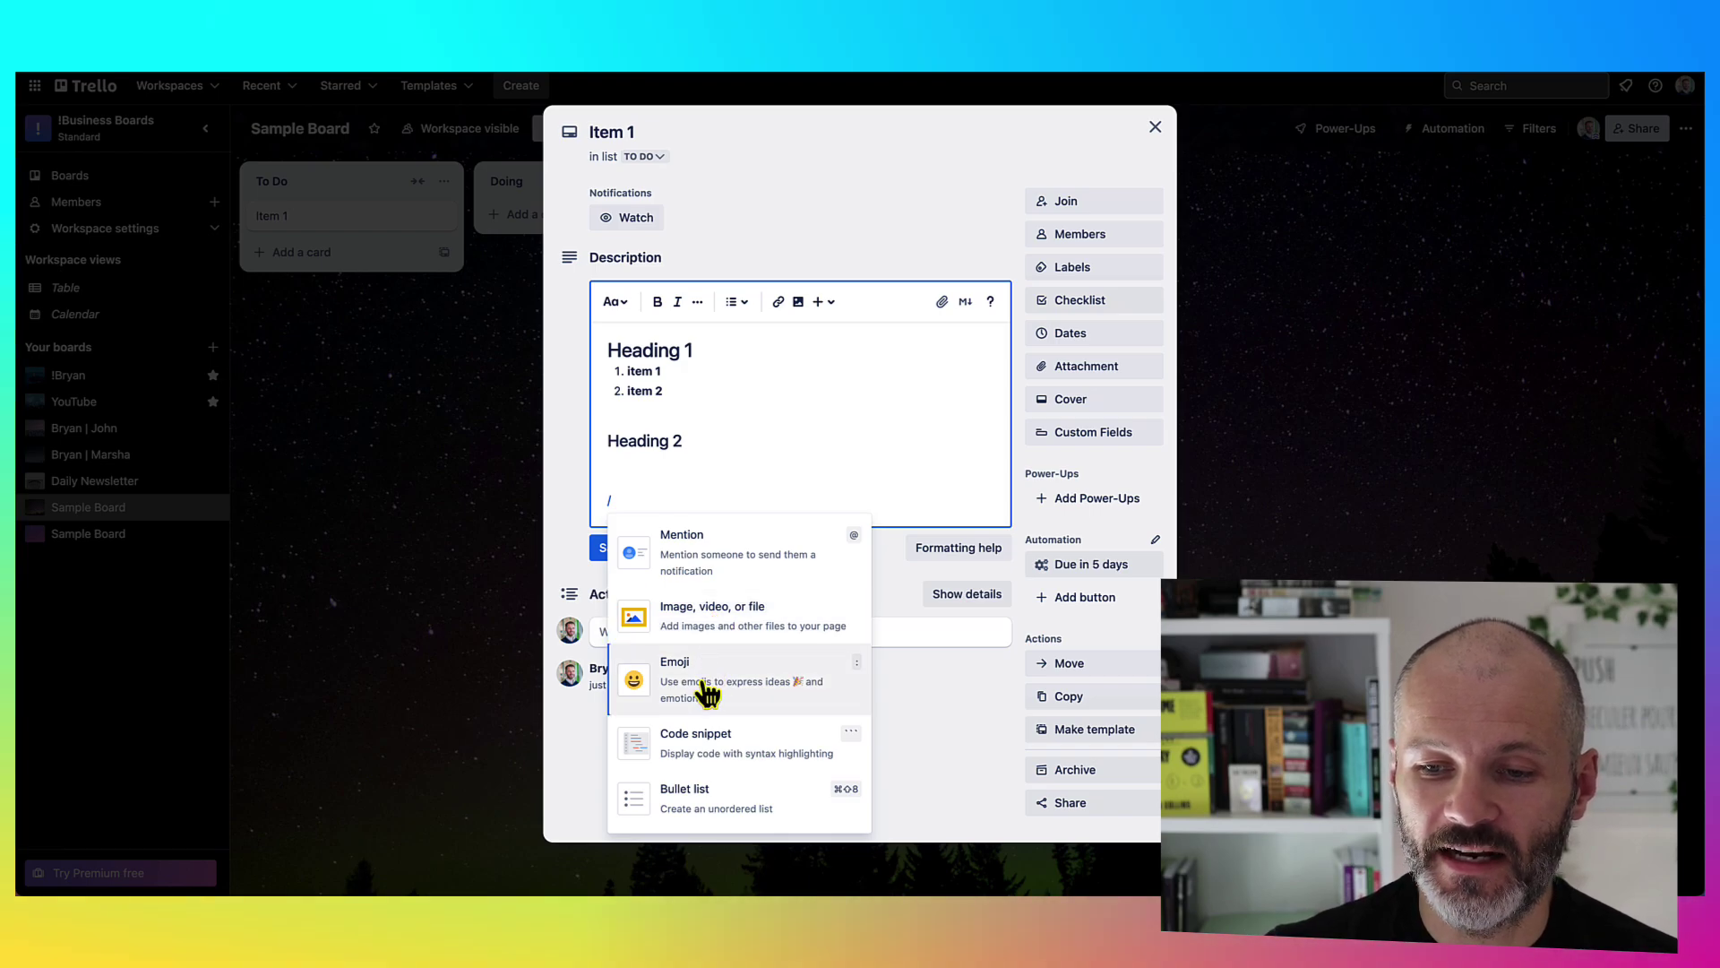
pyautogui.scroll(-2, 708, 717)
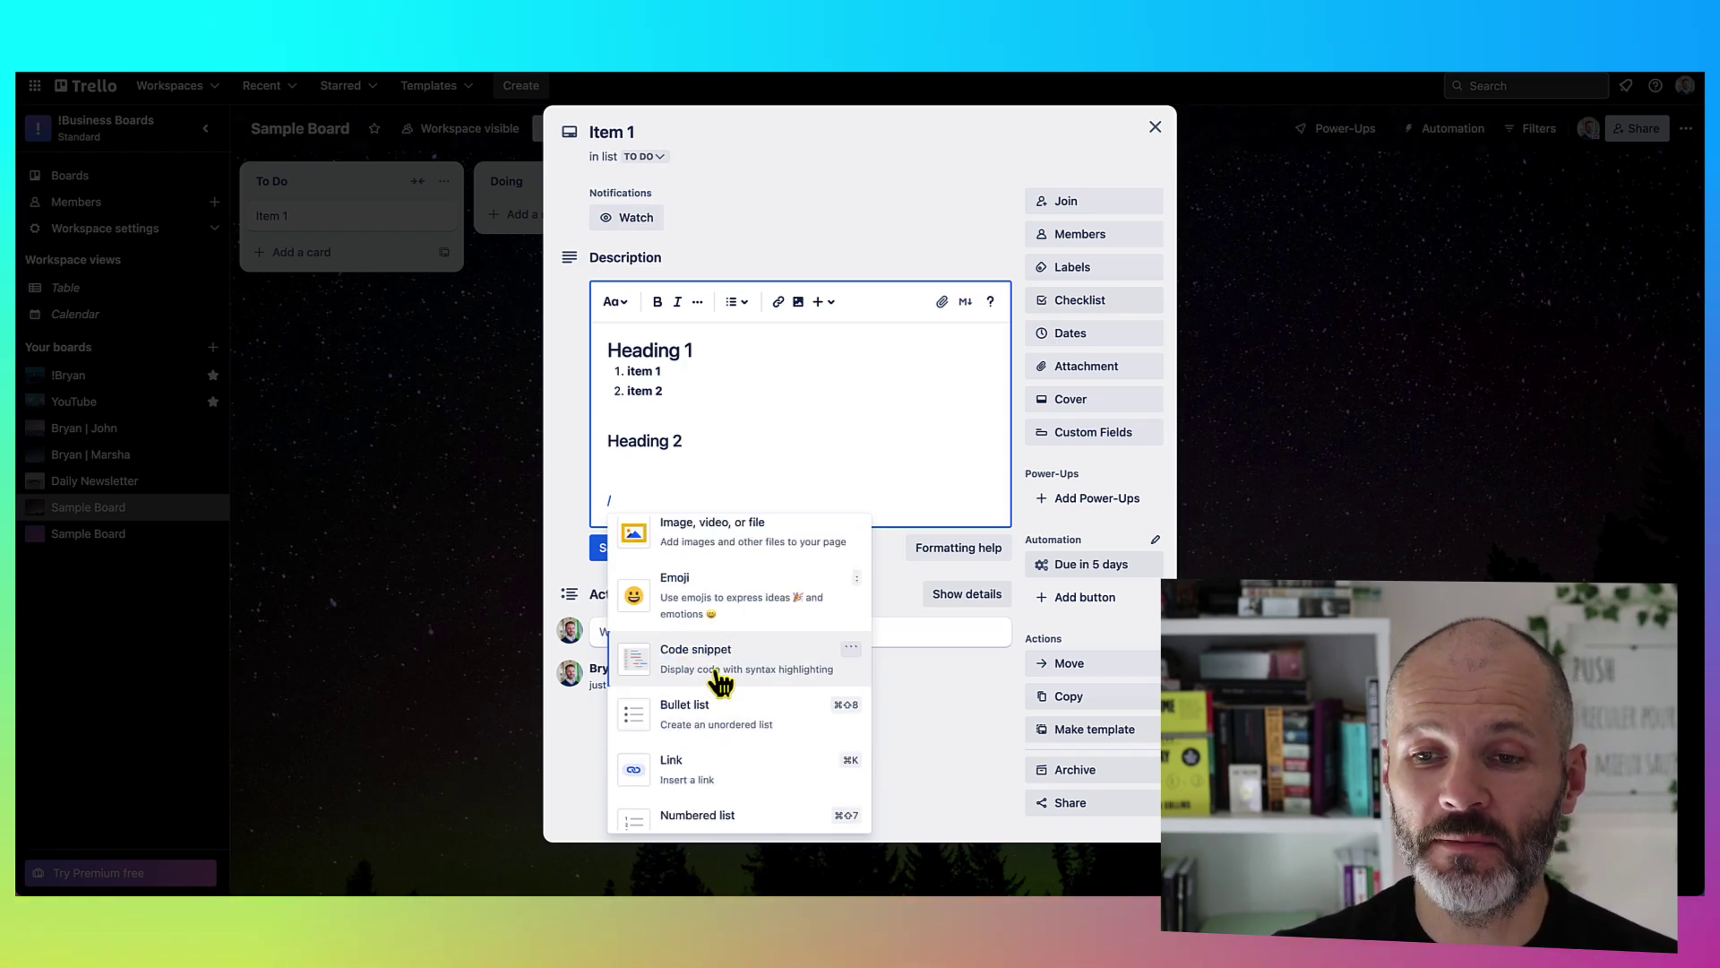
pyautogui.scroll(-3, 719, 717)
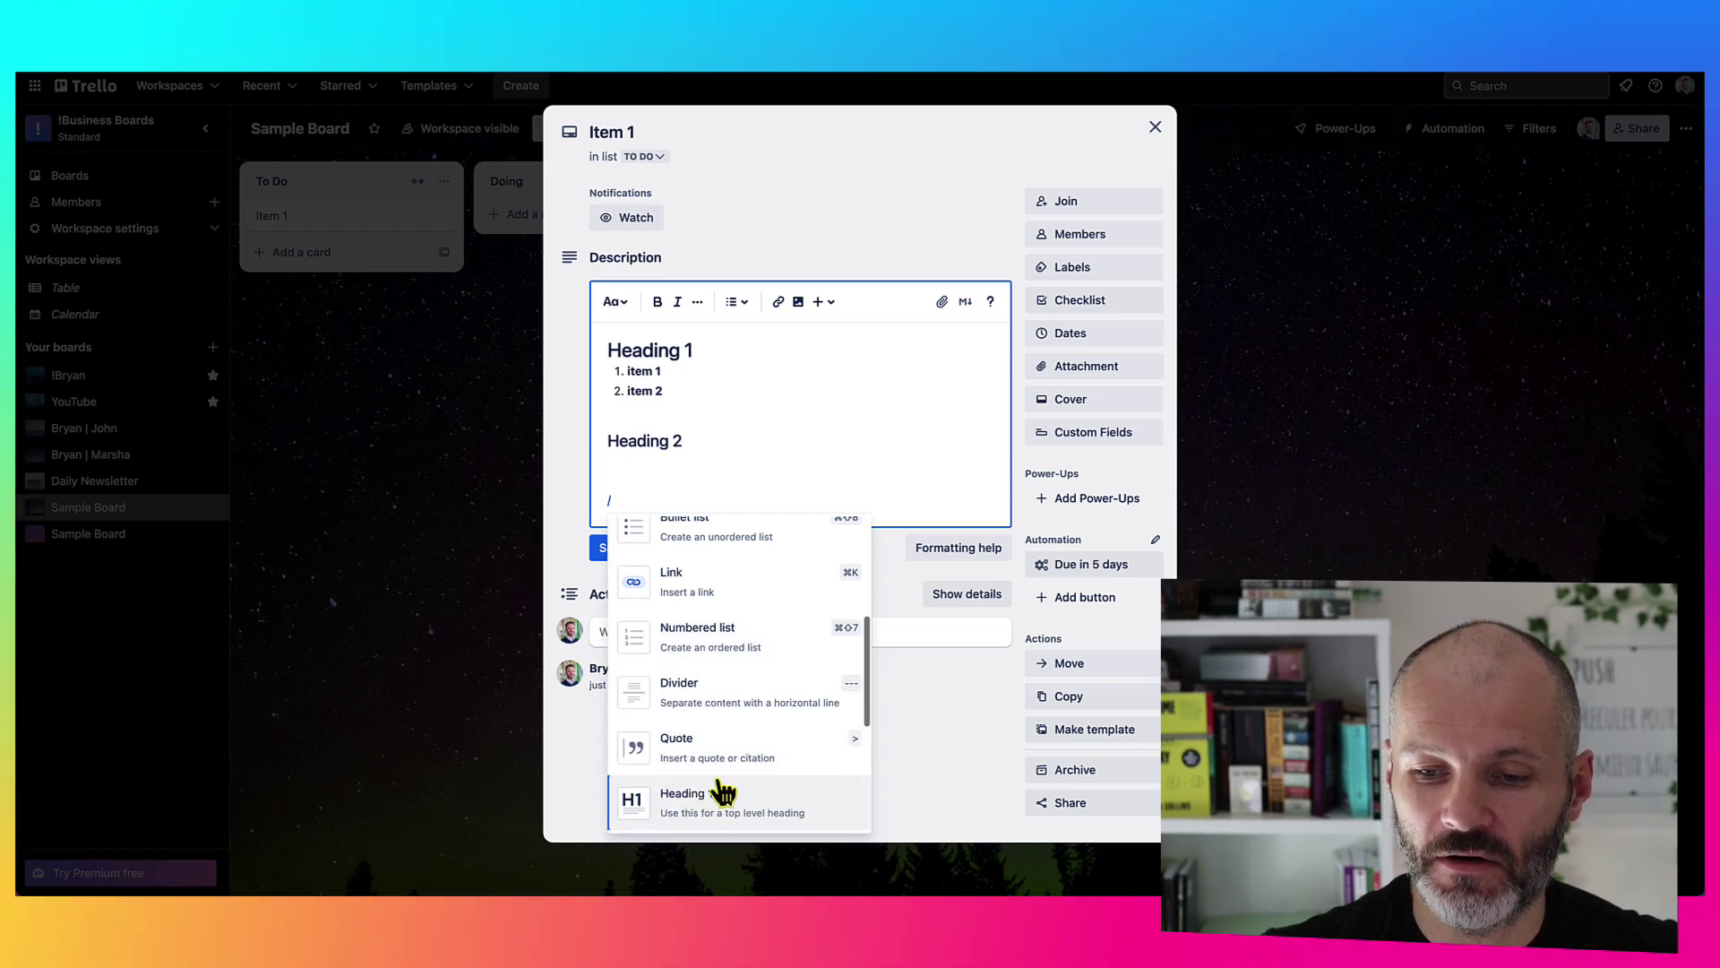
pyautogui.press('BackSpace')
pyautogui.press('BackSpace')
pyautogui.moveTo(695, 468); pyautogui.dragTo(609, 340)
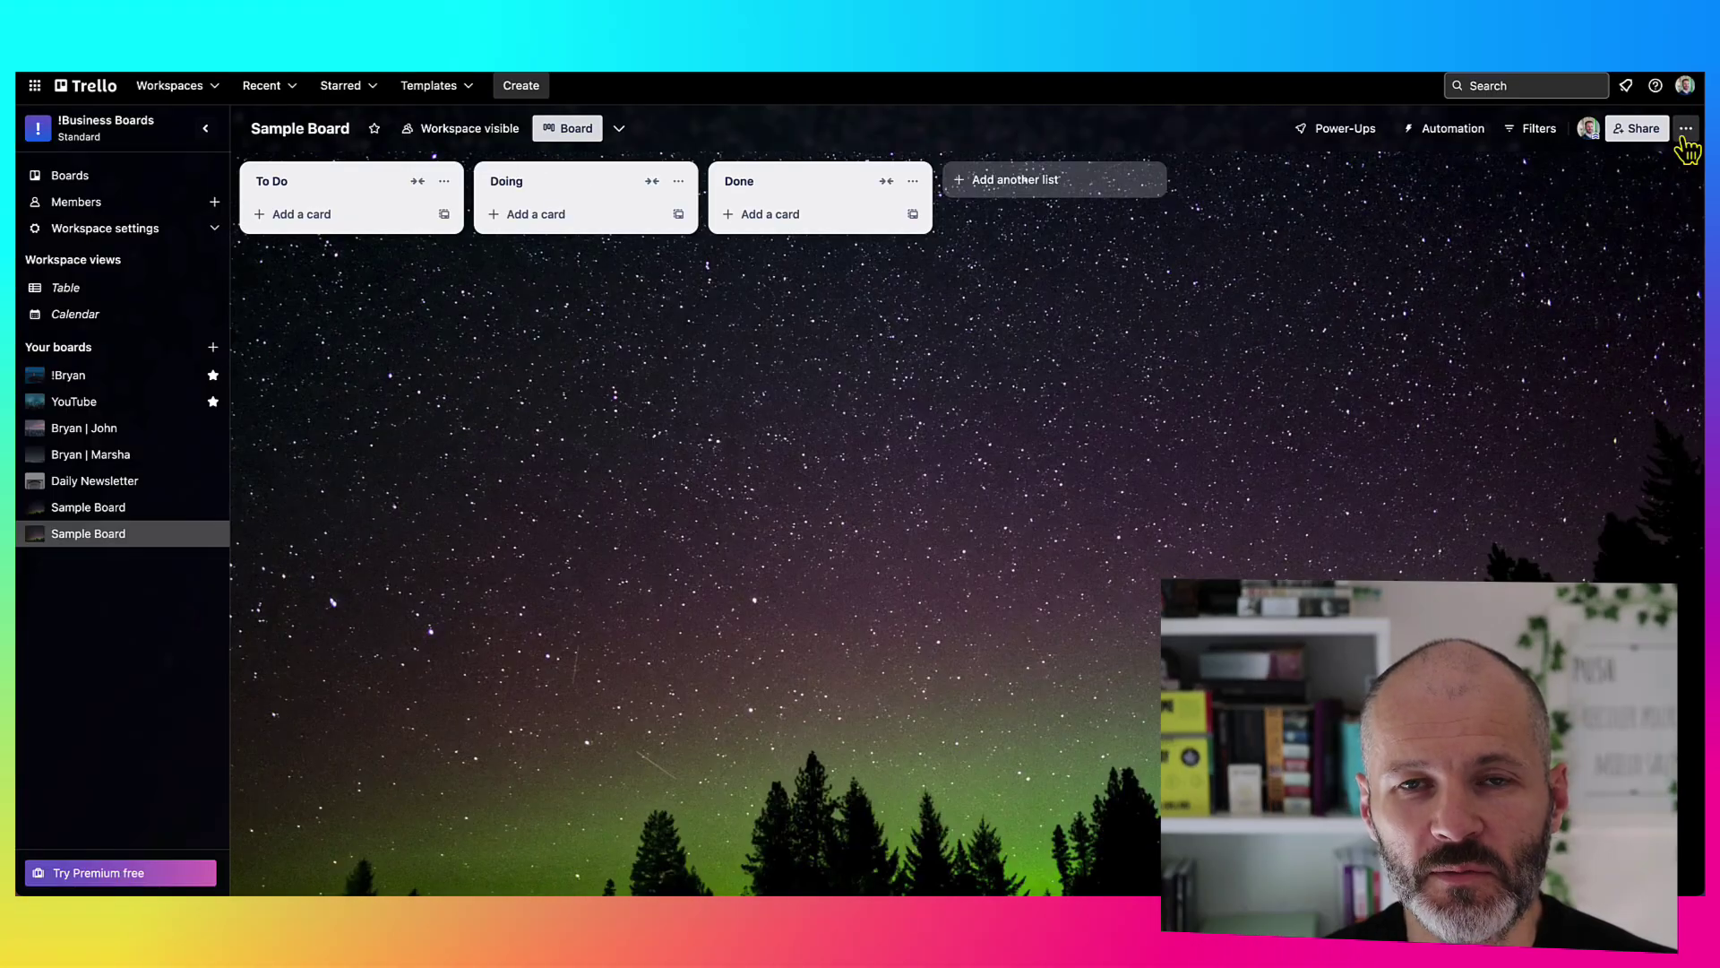
# Set Sample Board's background to a purple gradient after trying a sunset photo, then open YouTube
pyautogui.click(1684, 130)
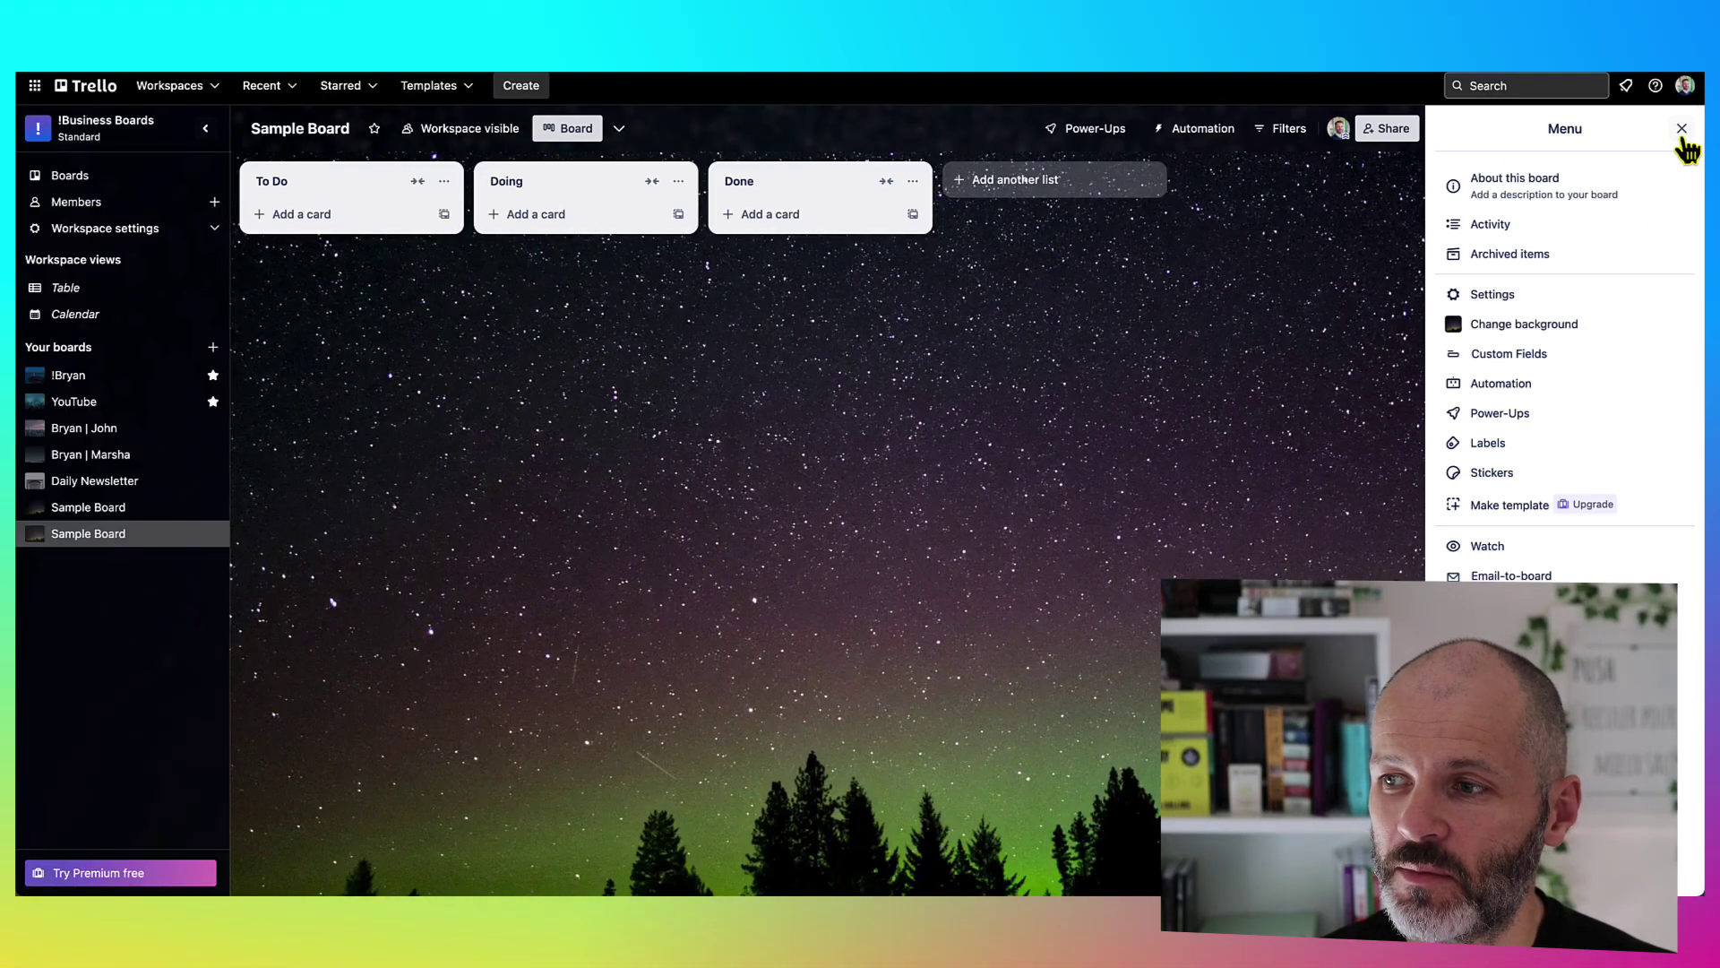
pyautogui.click(1523, 326)
pyautogui.click(1505, 235)
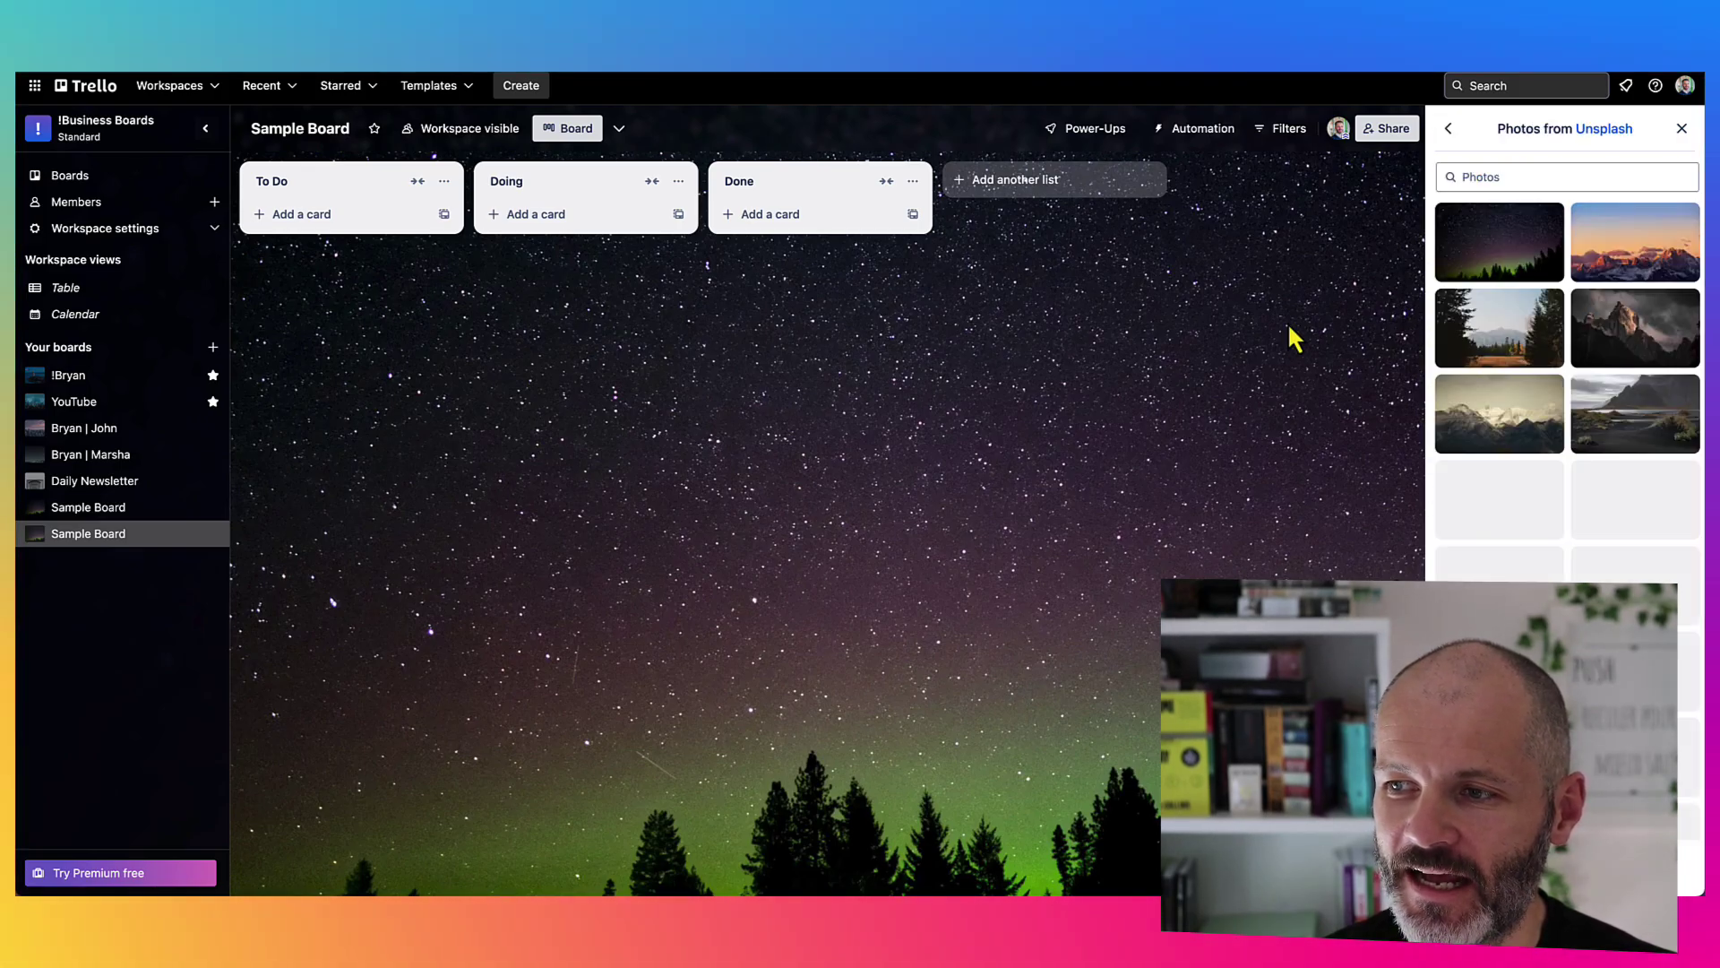
pyautogui.click(1610, 259)
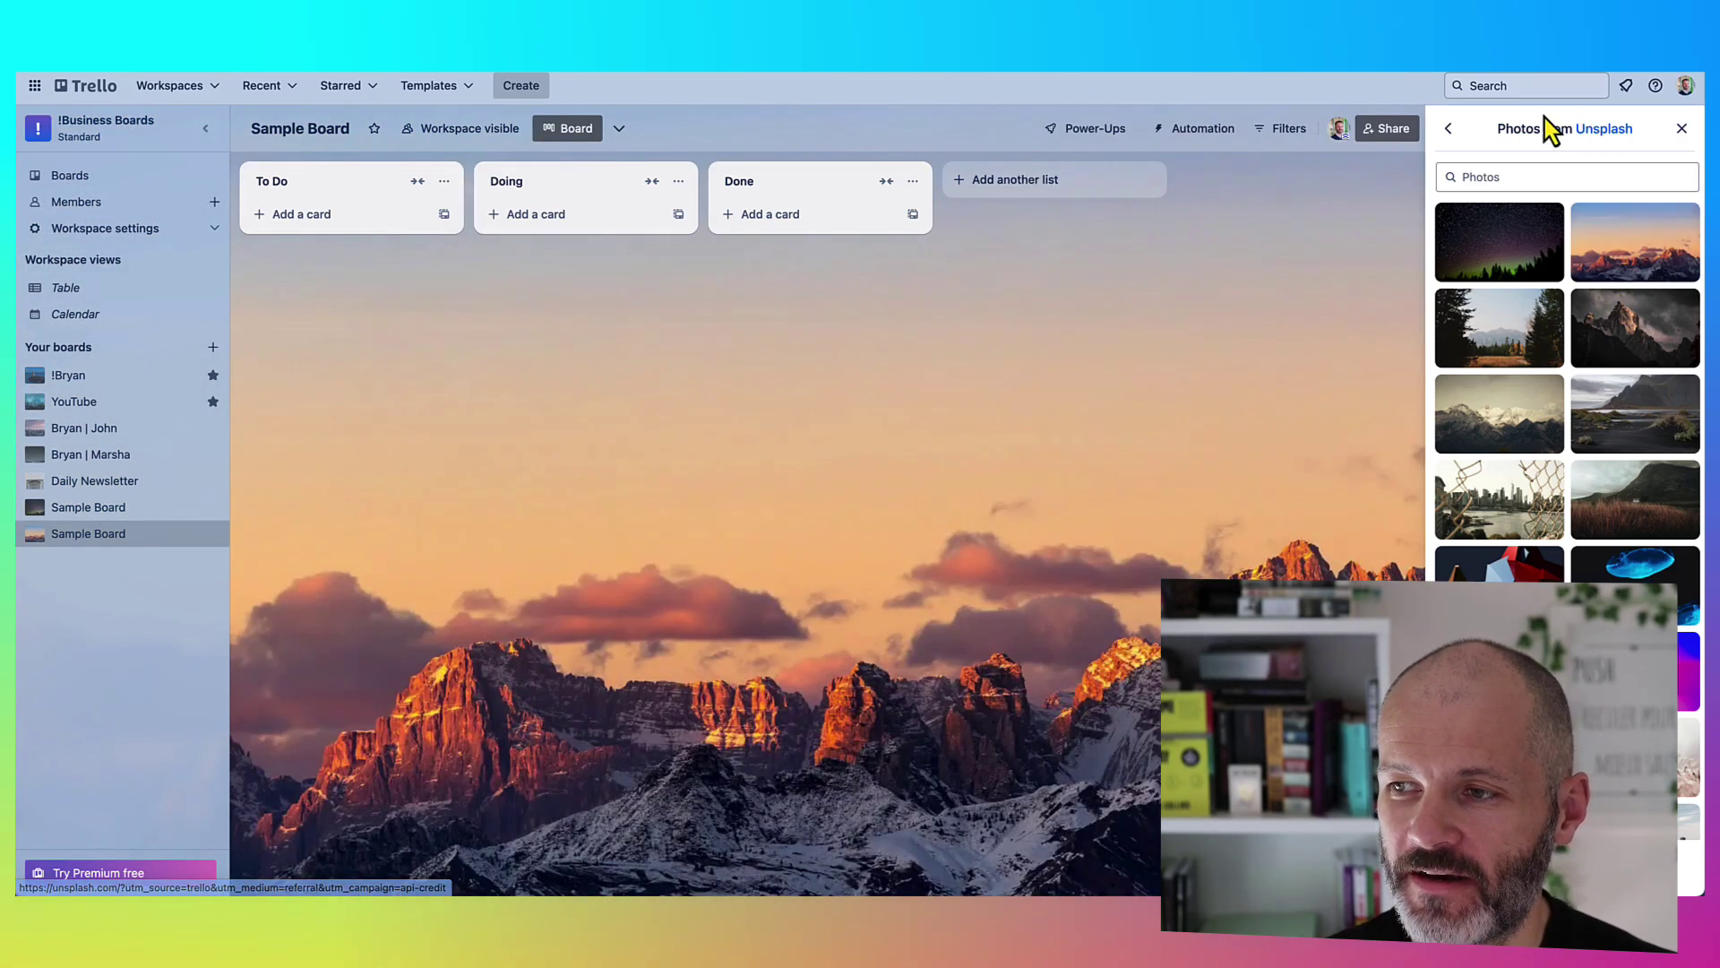
pyautogui.click(1450, 132)
pyautogui.click(1622, 233)
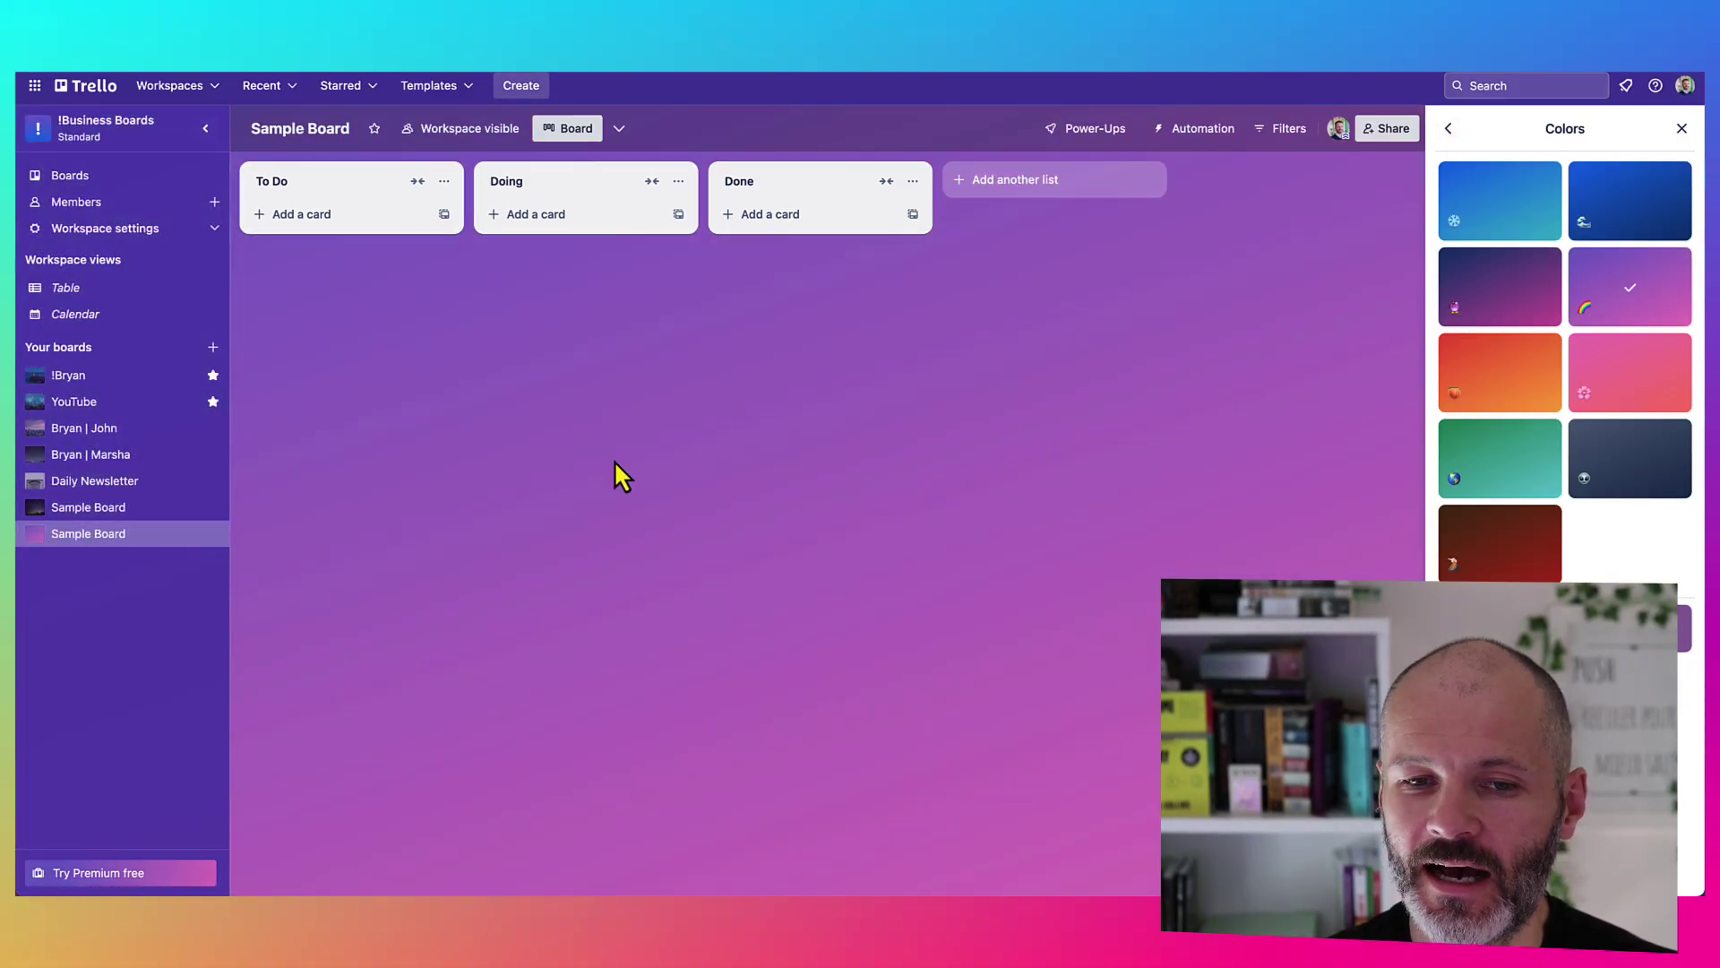
pyautogui.click(154, 411)
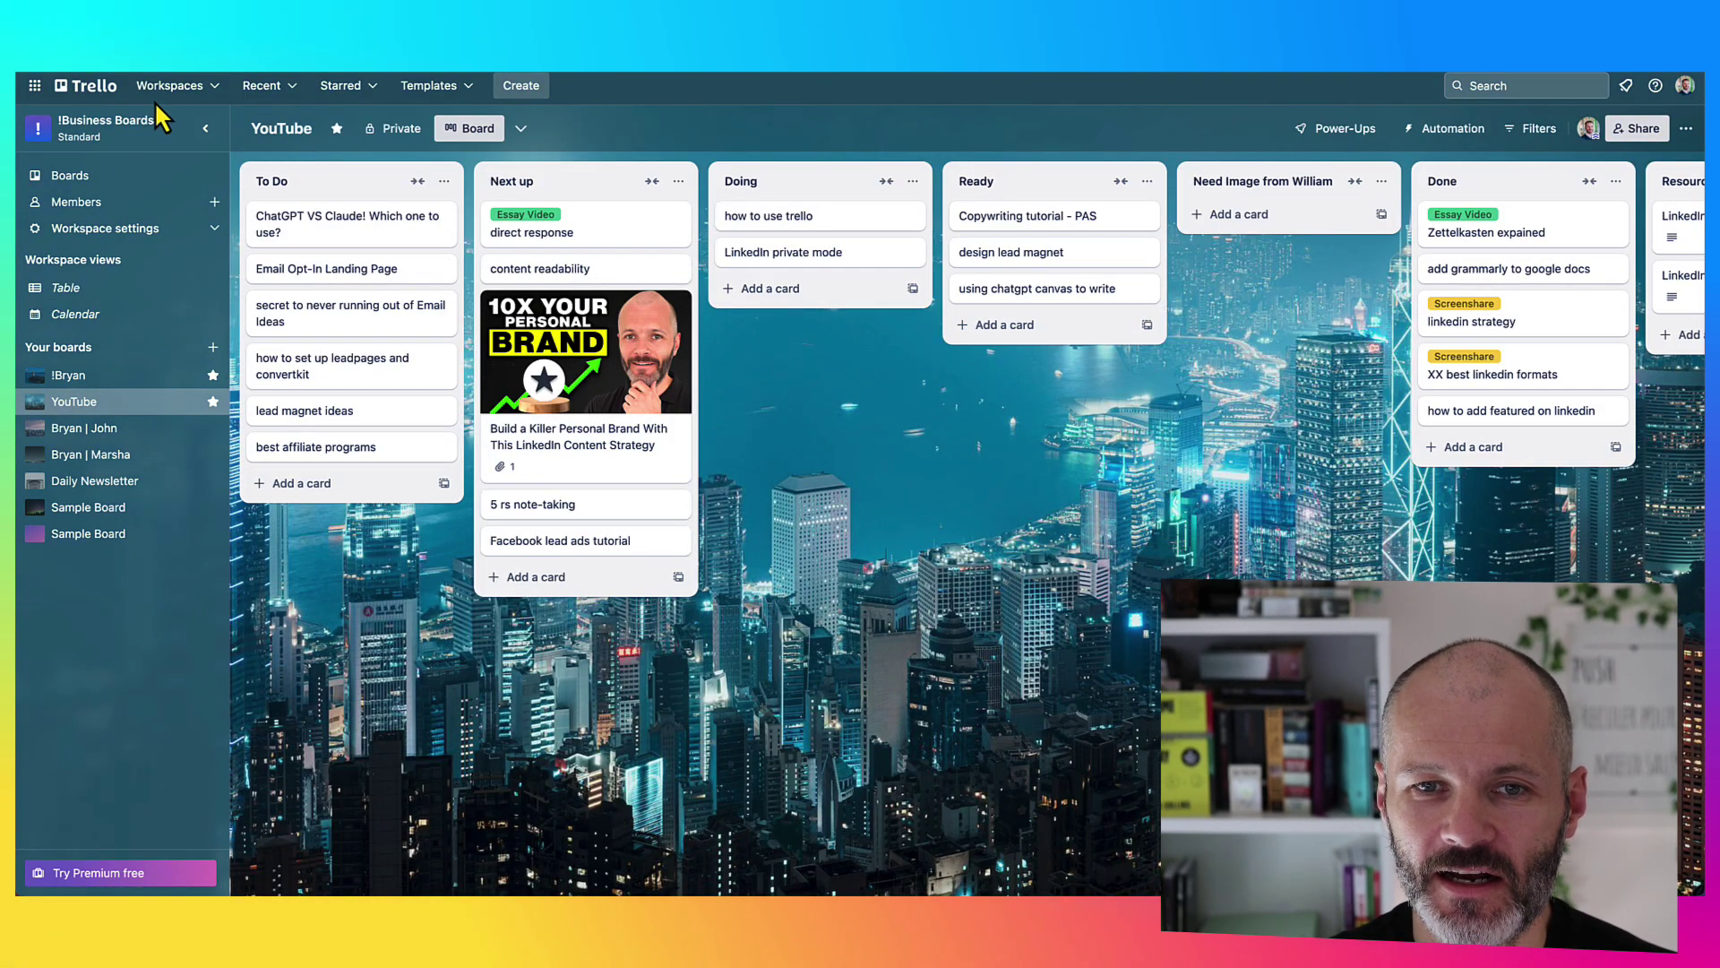
# Go to the !Business Boards workspace's boards page from the workspace list
pyautogui.click(177, 88)
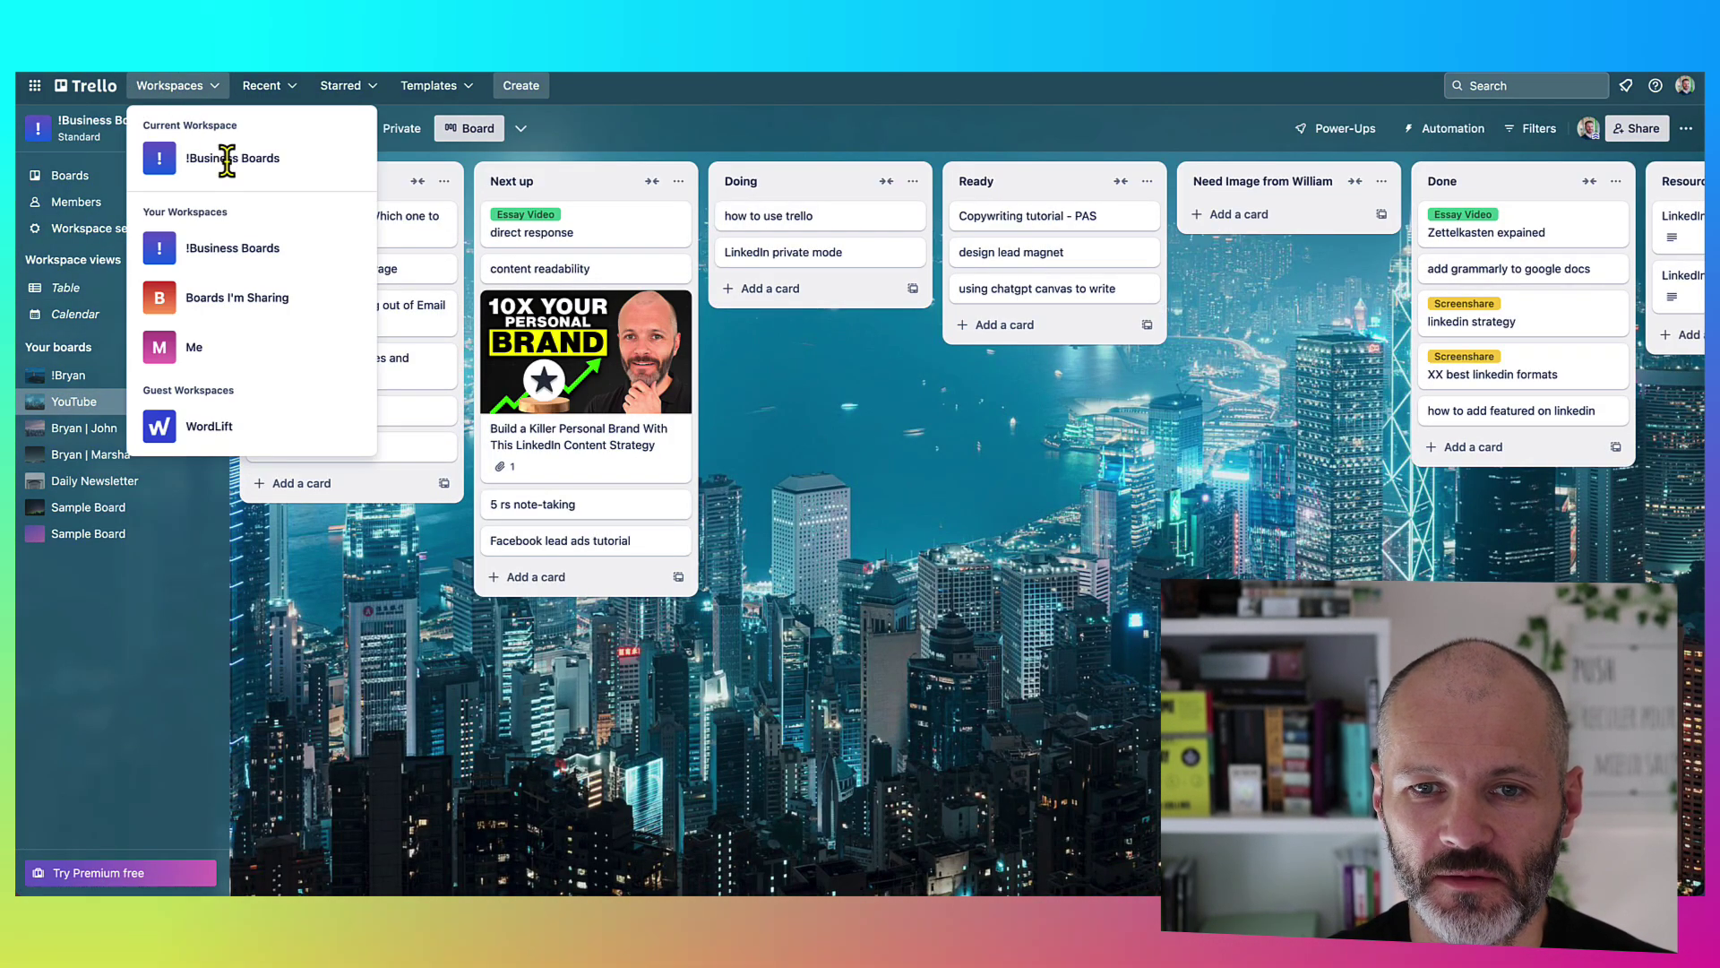
pyautogui.click(223, 251)
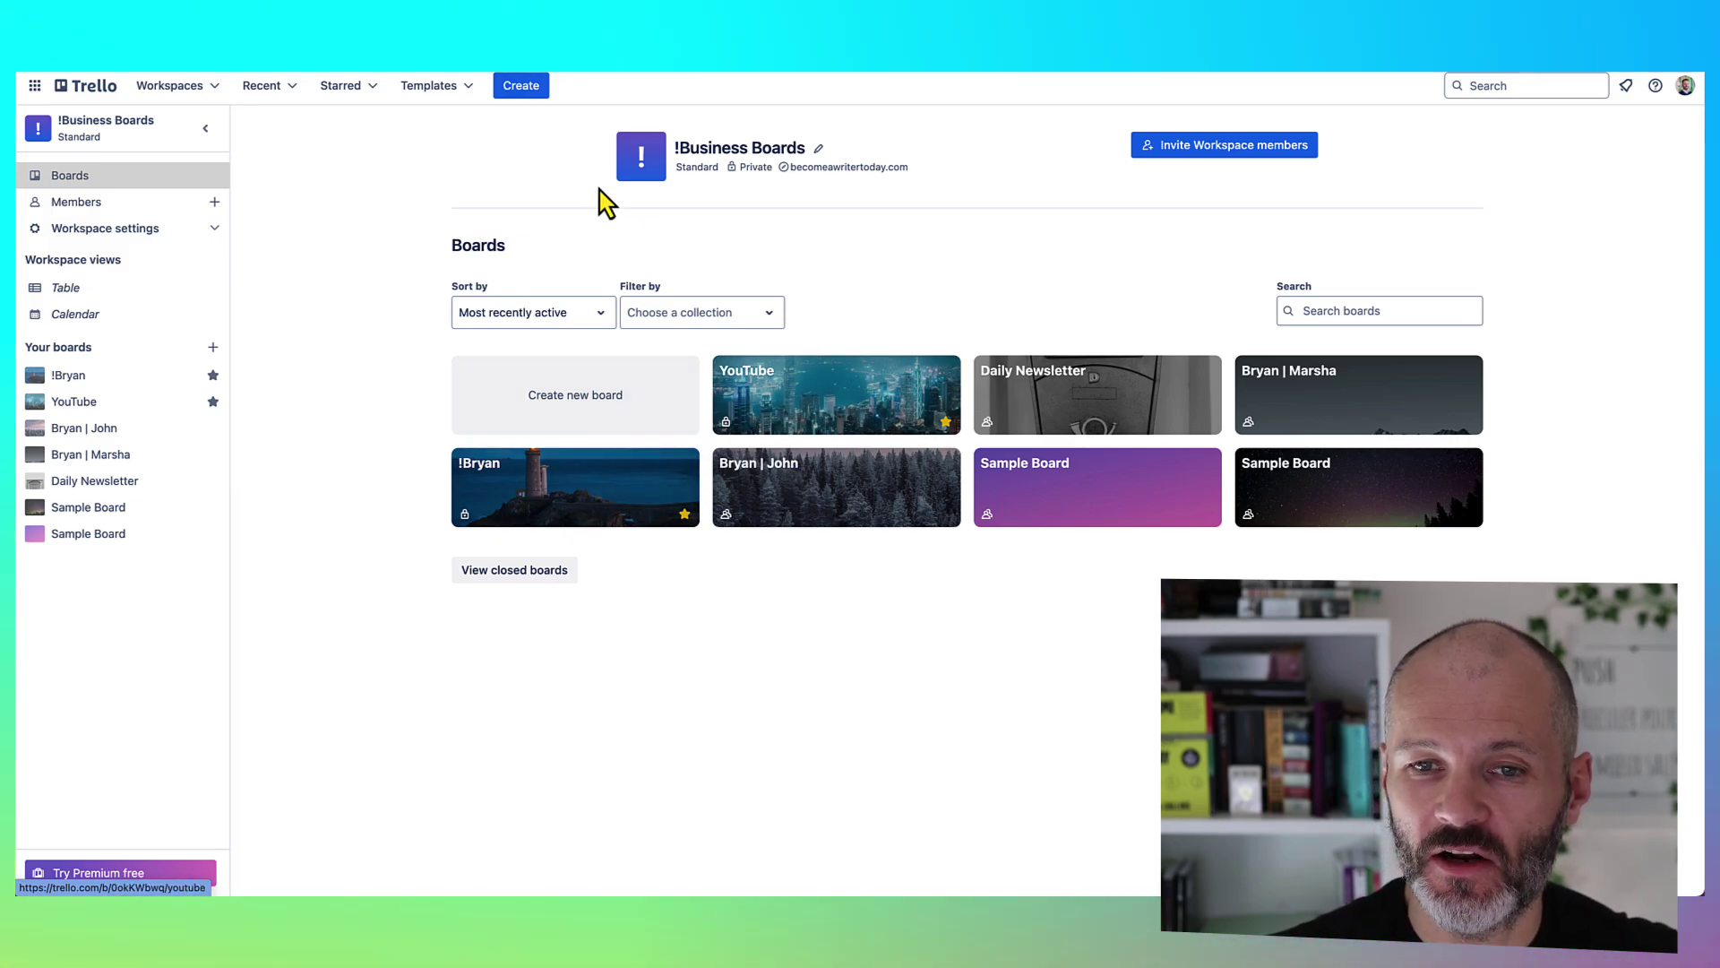
pyautogui.click(1490, 87)
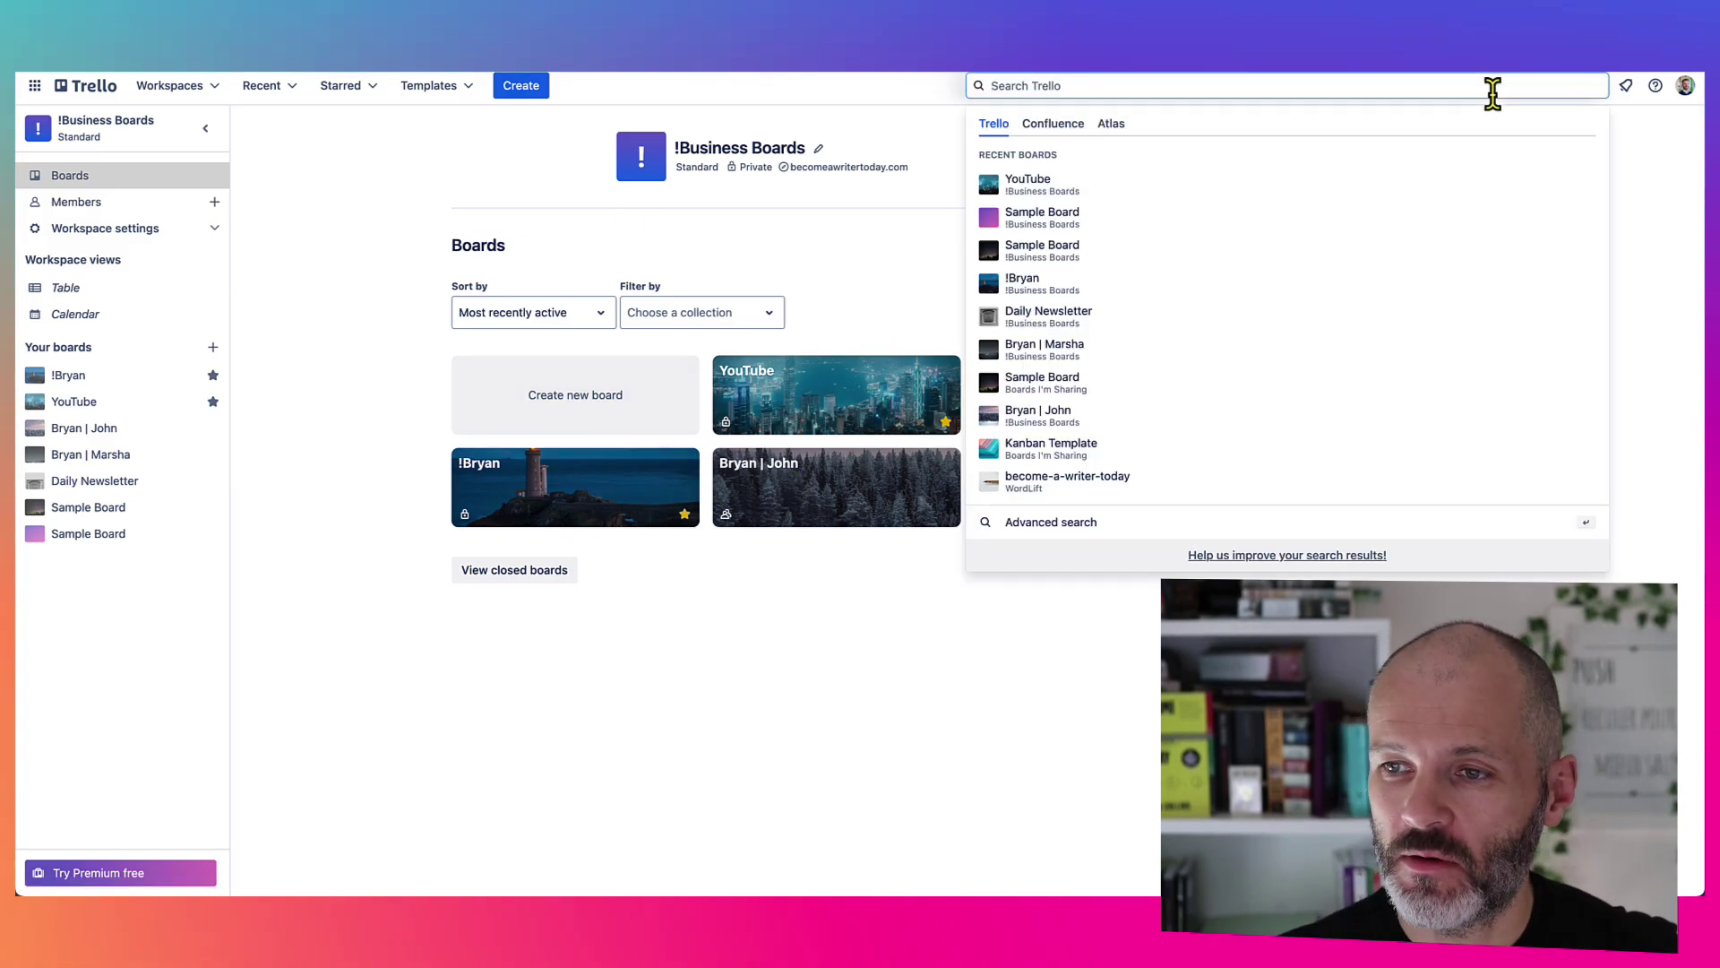
pyautogui.write('item')
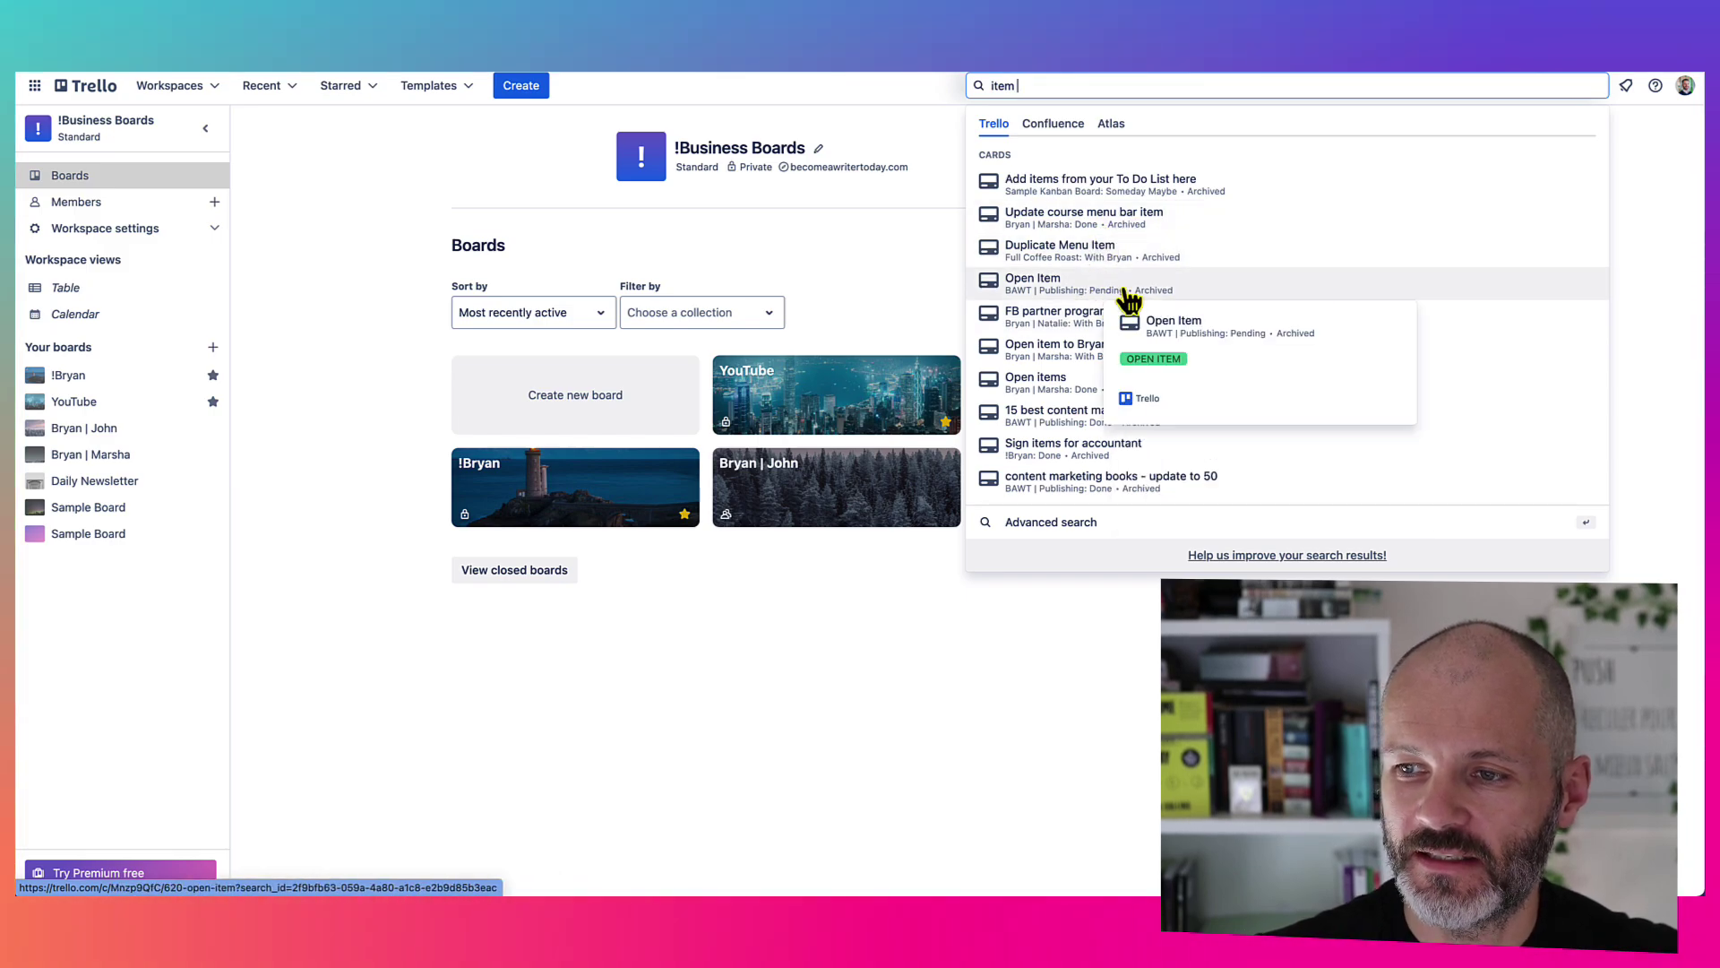
pyautogui.click(1118, 292)
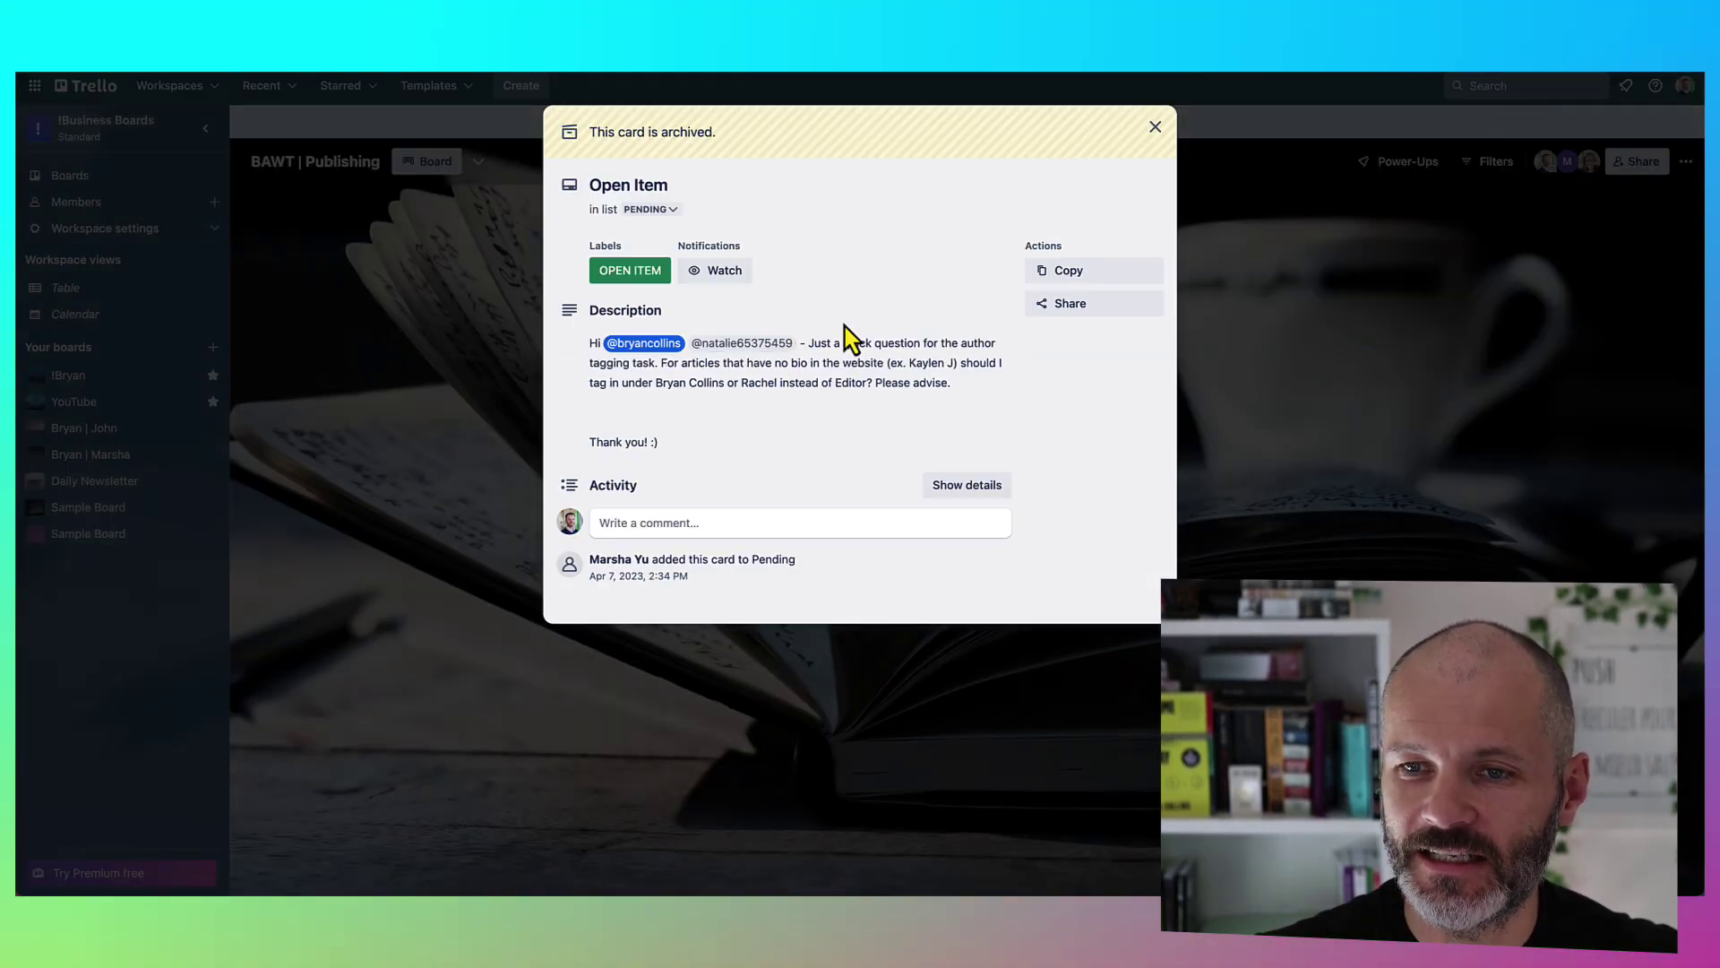
pyautogui.click(405, 395)
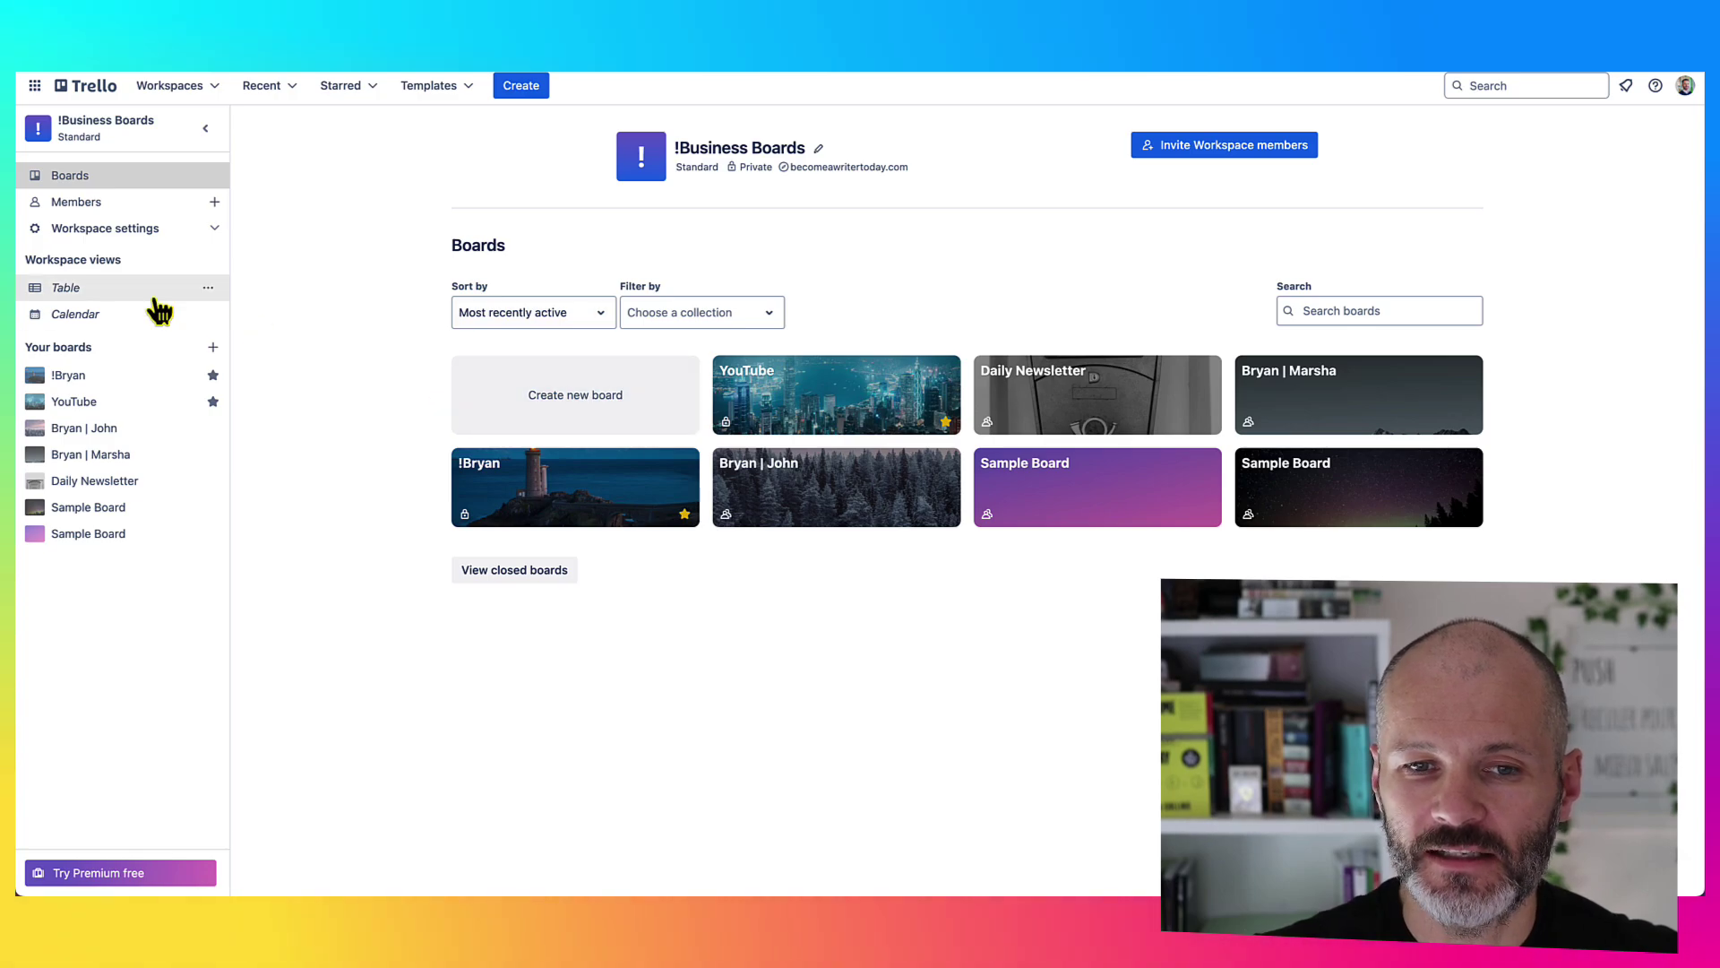
# Go to Trello Home and scroll through the Up next and Highlights feed and back up
pyautogui.click(99, 87)
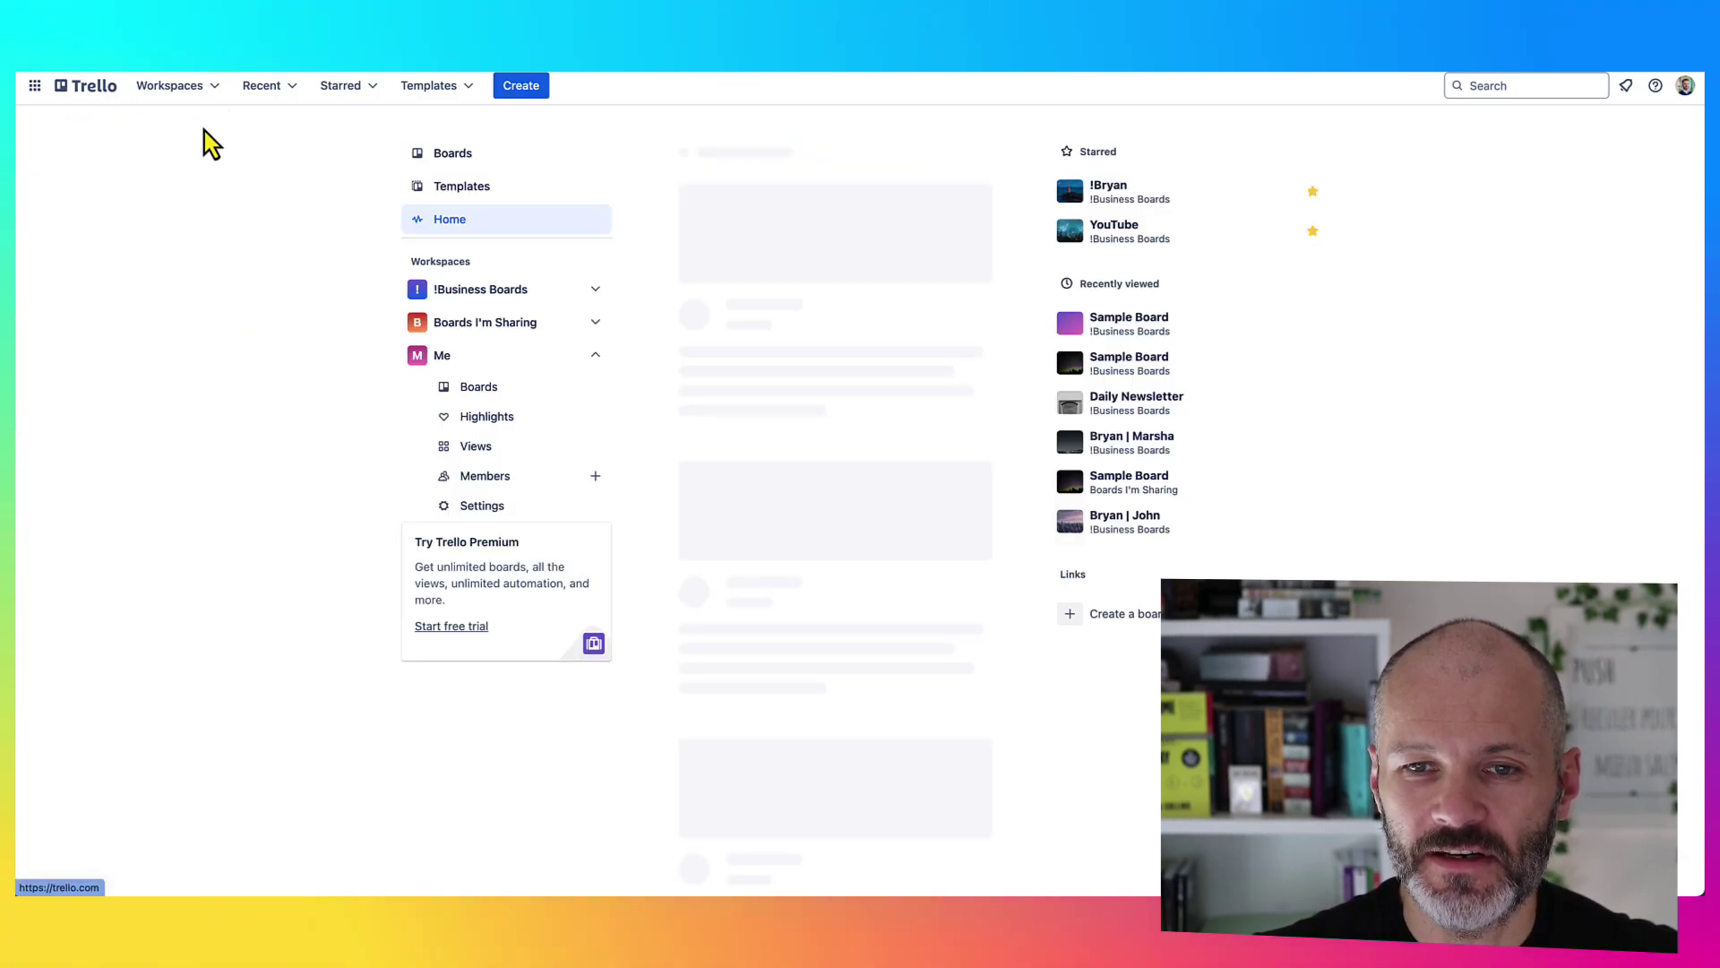
pyautogui.scroll(-5, 830, 492)
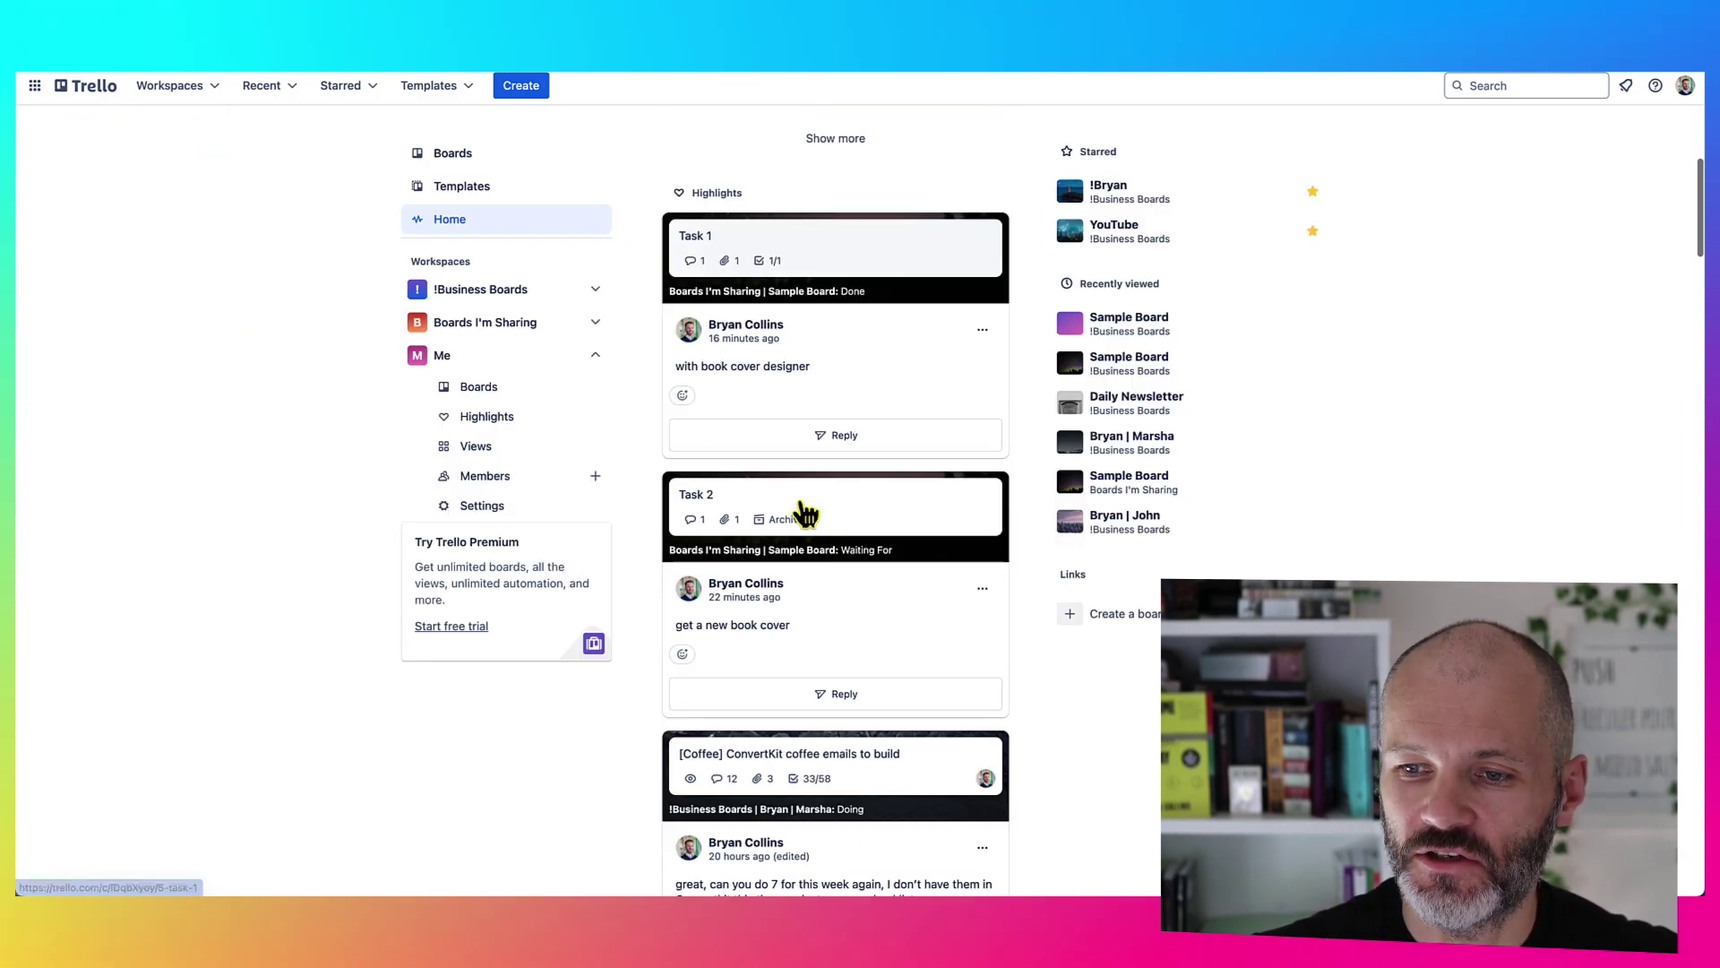
pyautogui.scroll(-3, 804, 513)
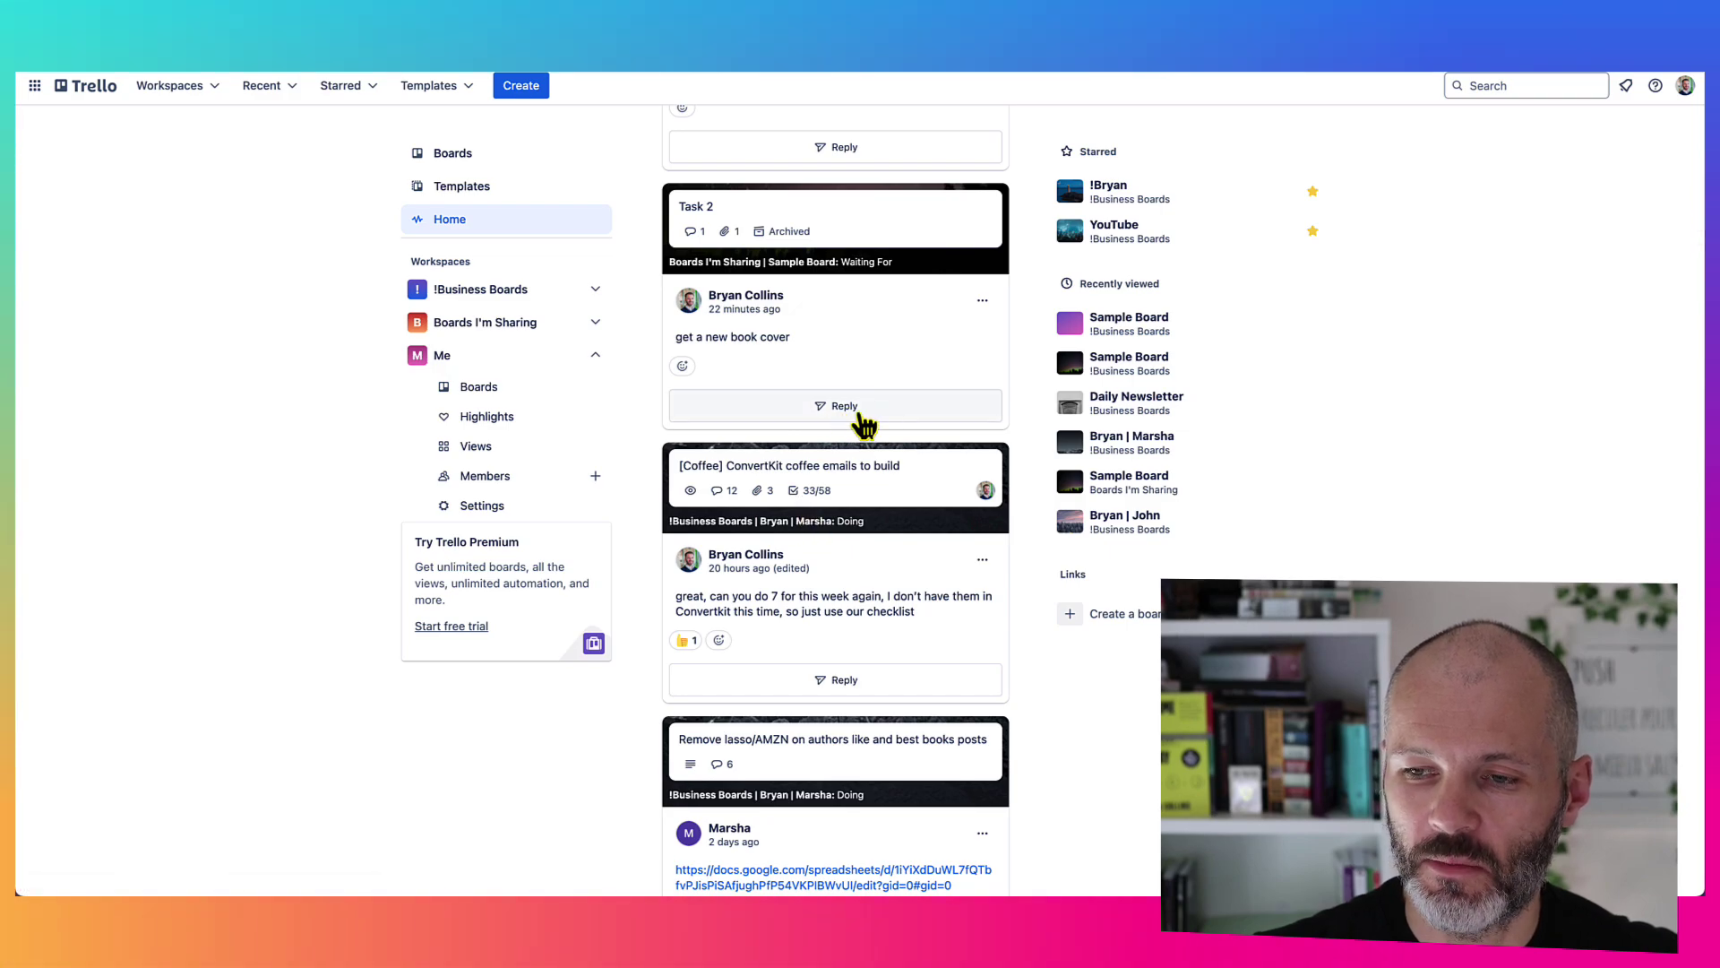
pyautogui.scroll(-1, 861, 511)
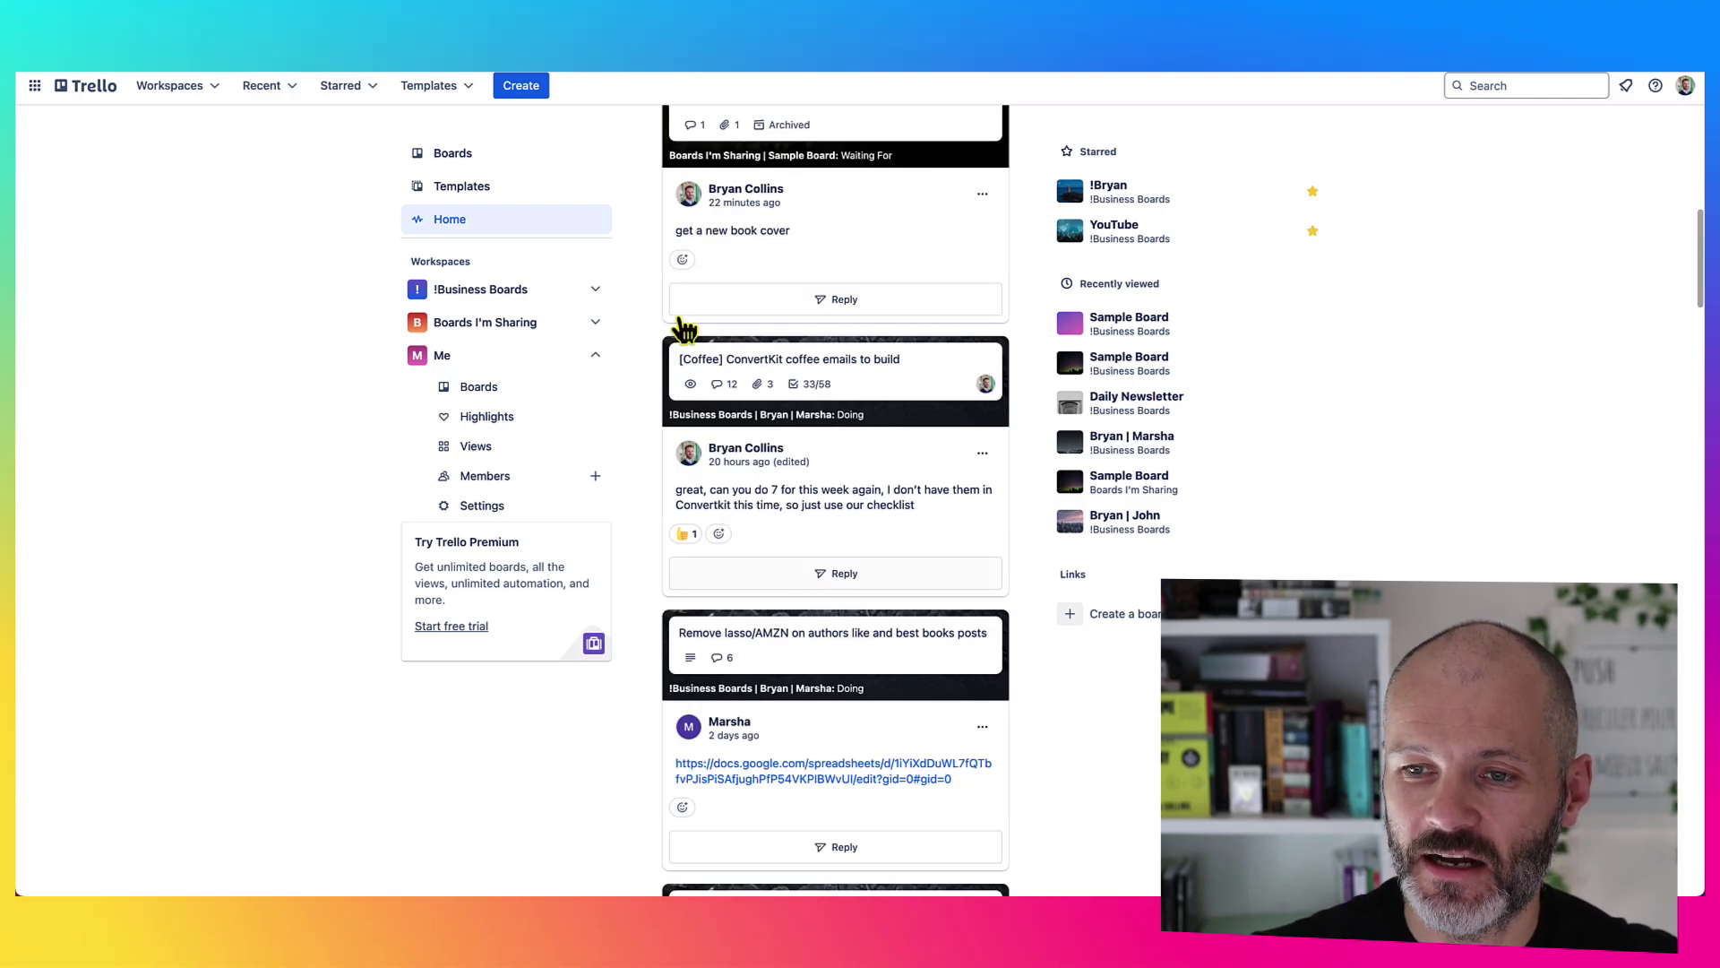
pyautogui.scroll(-6, 826, 584)
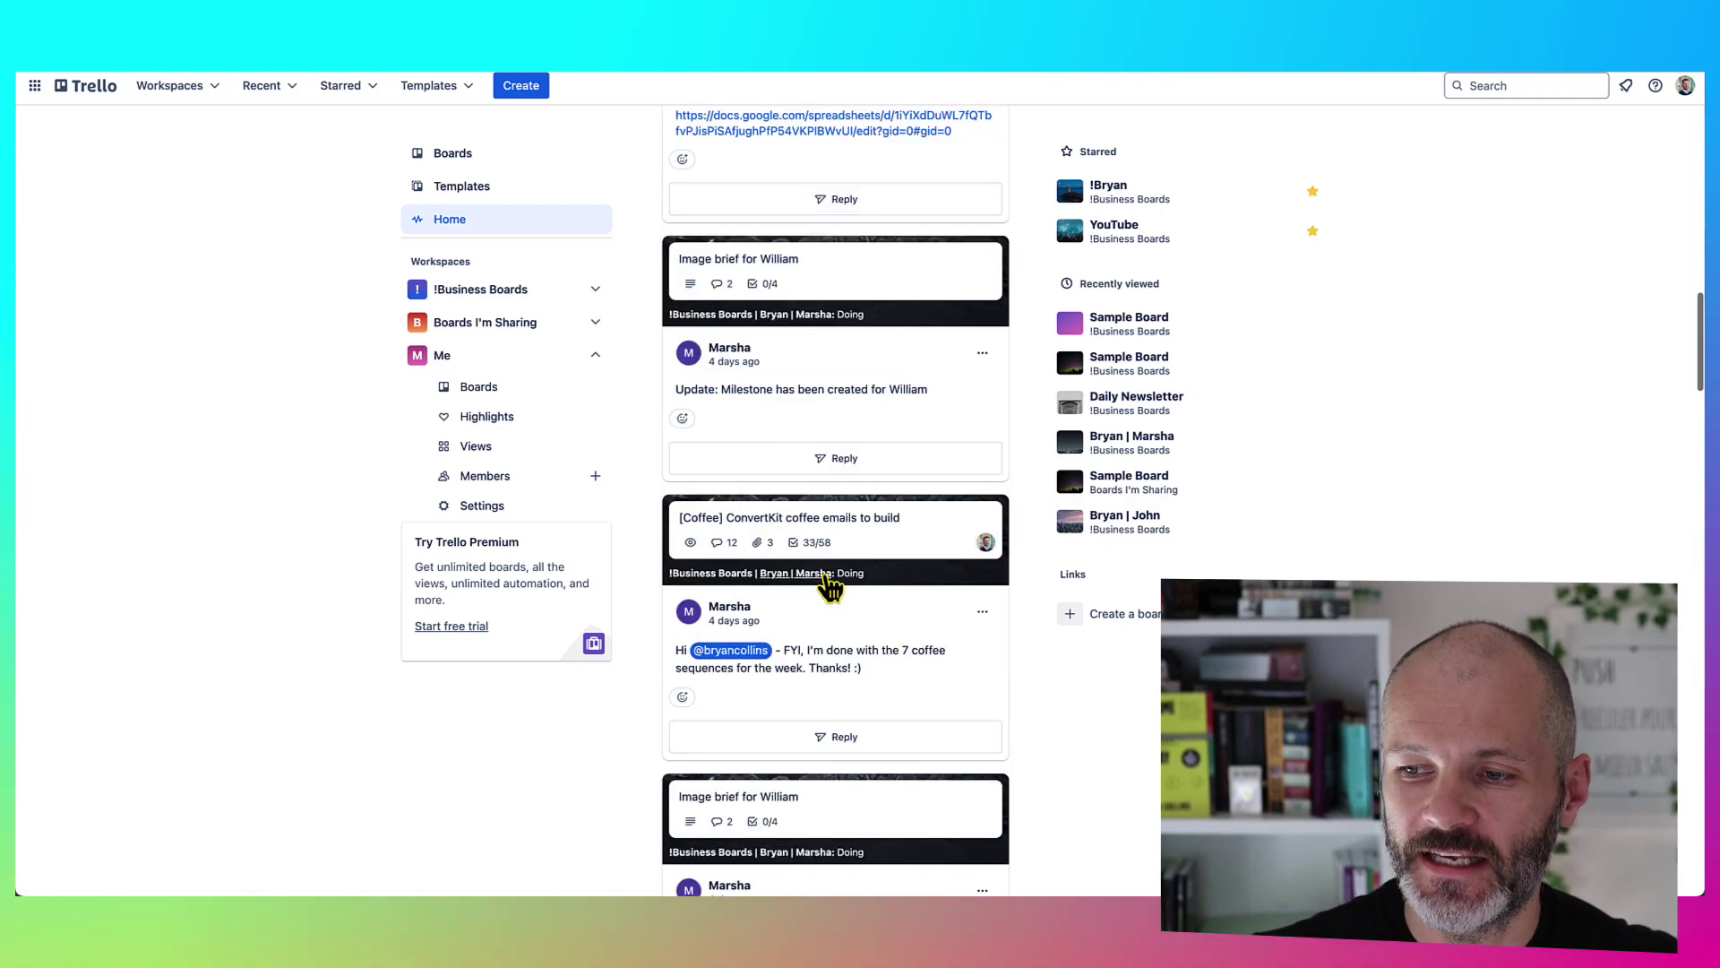
pyautogui.scroll(10, 831, 589)
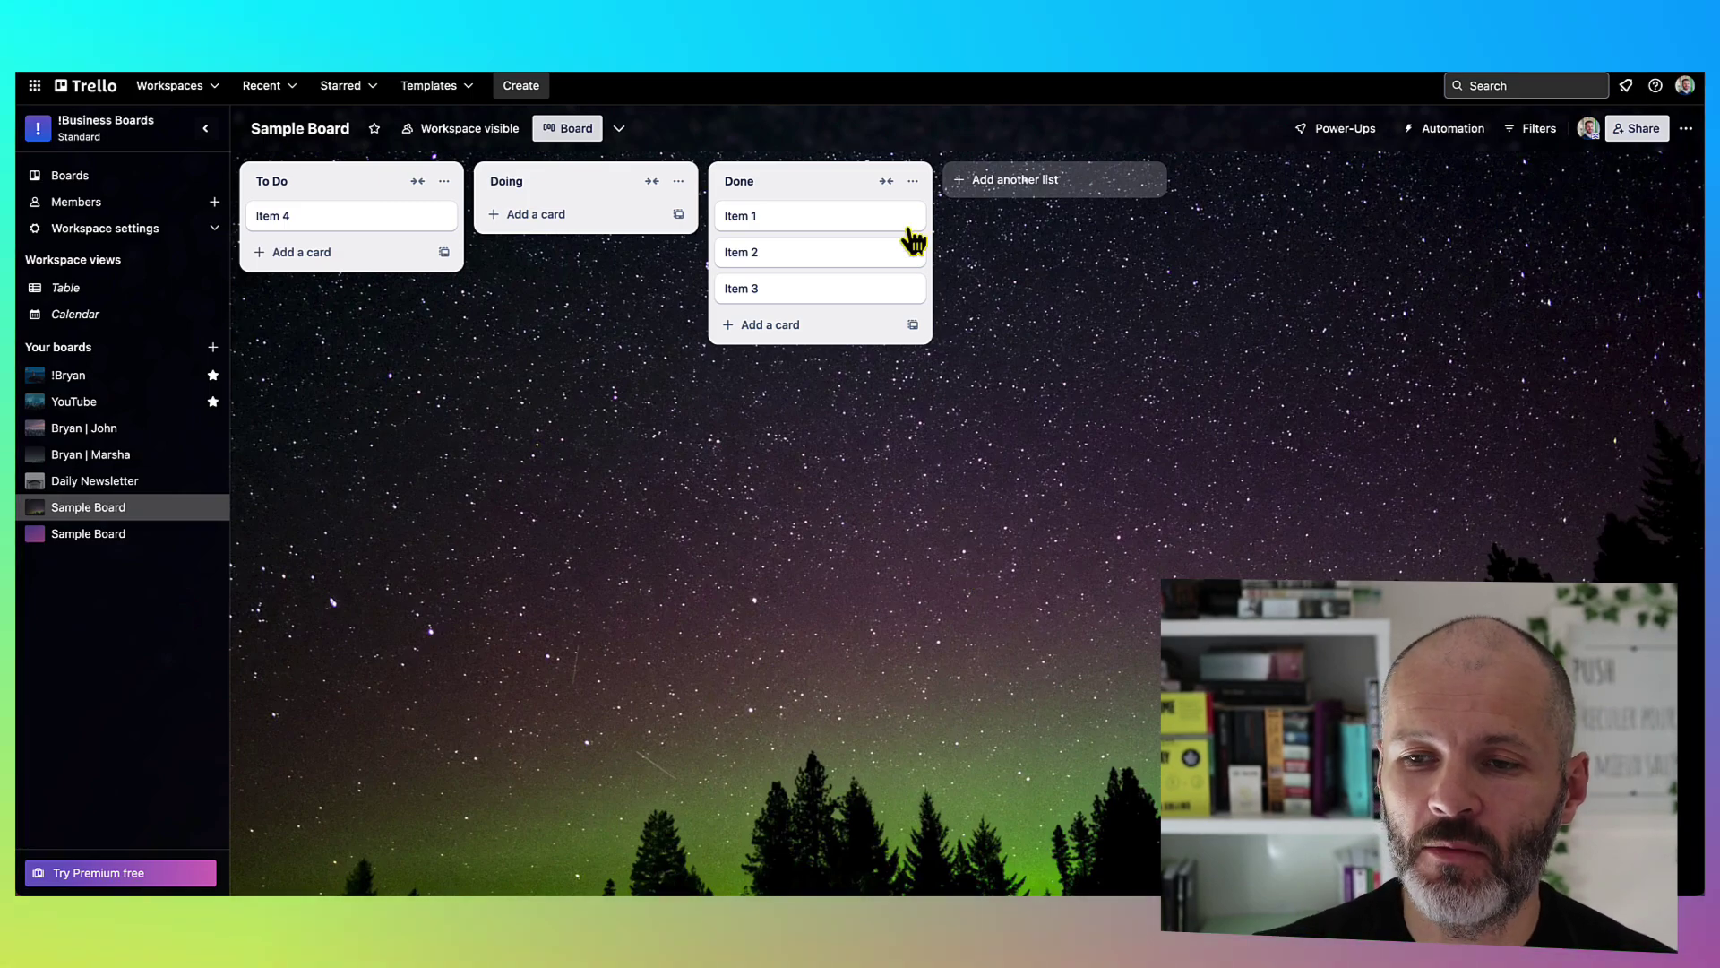
# Archive the Done list, then restore it from the archive notice
pyautogui.click(913, 181)
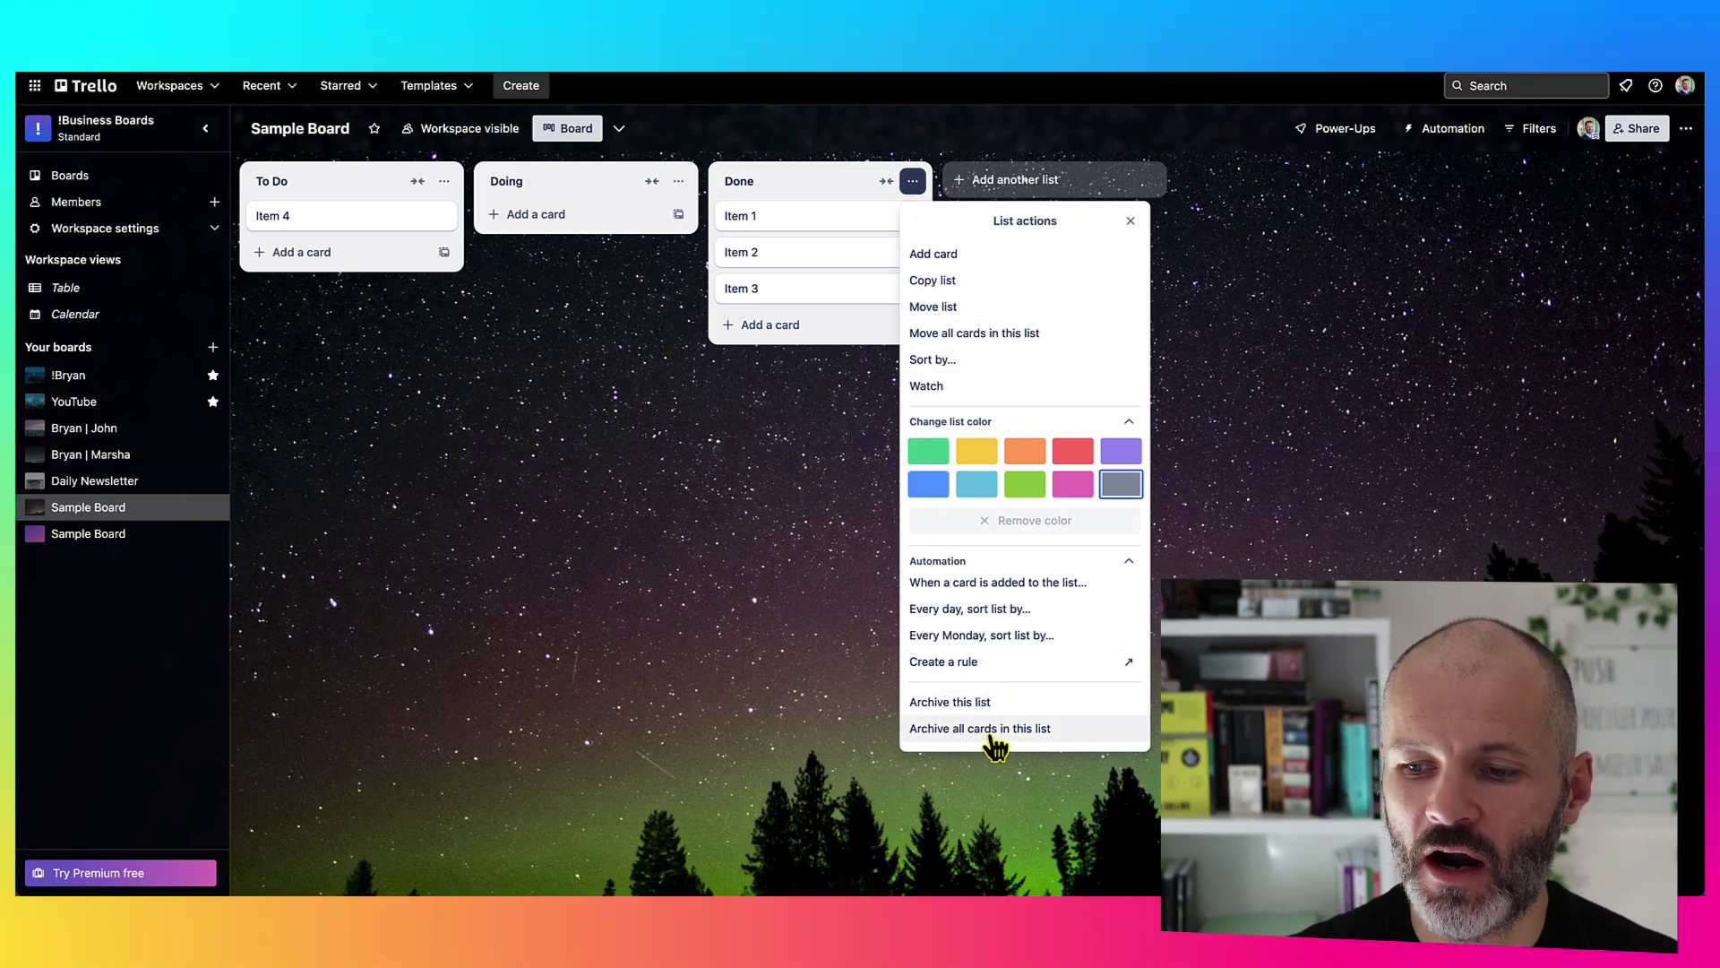
pyautogui.click(963, 704)
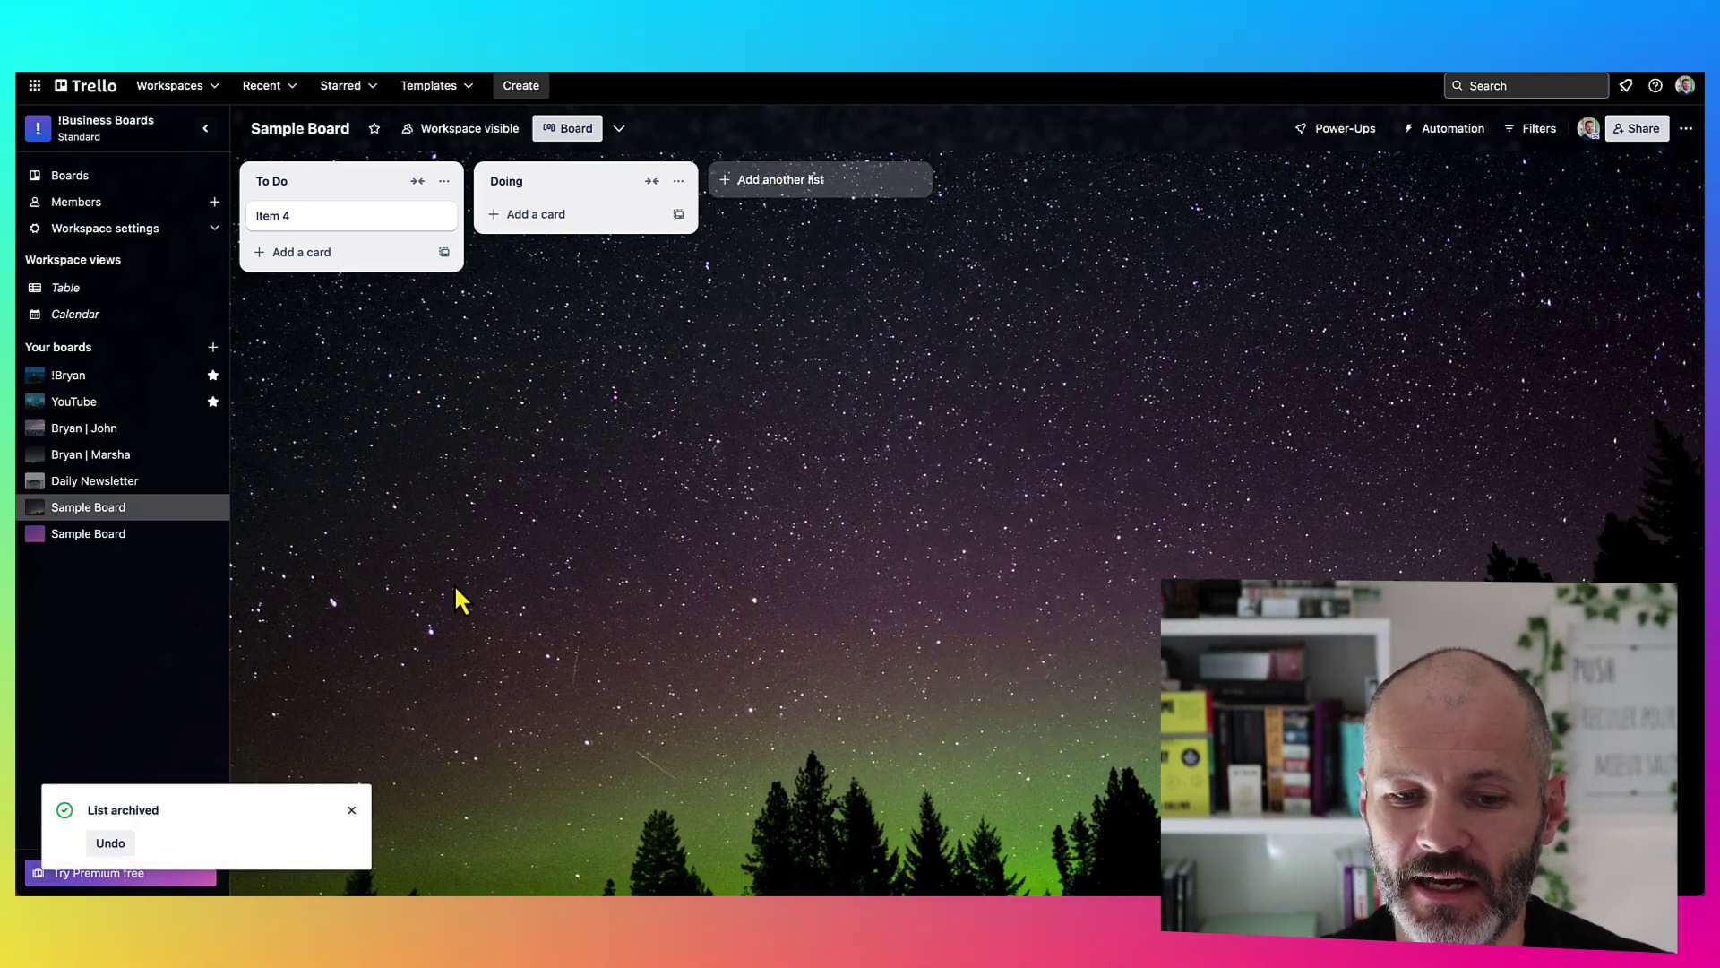
pyautogui.click(123, 851)
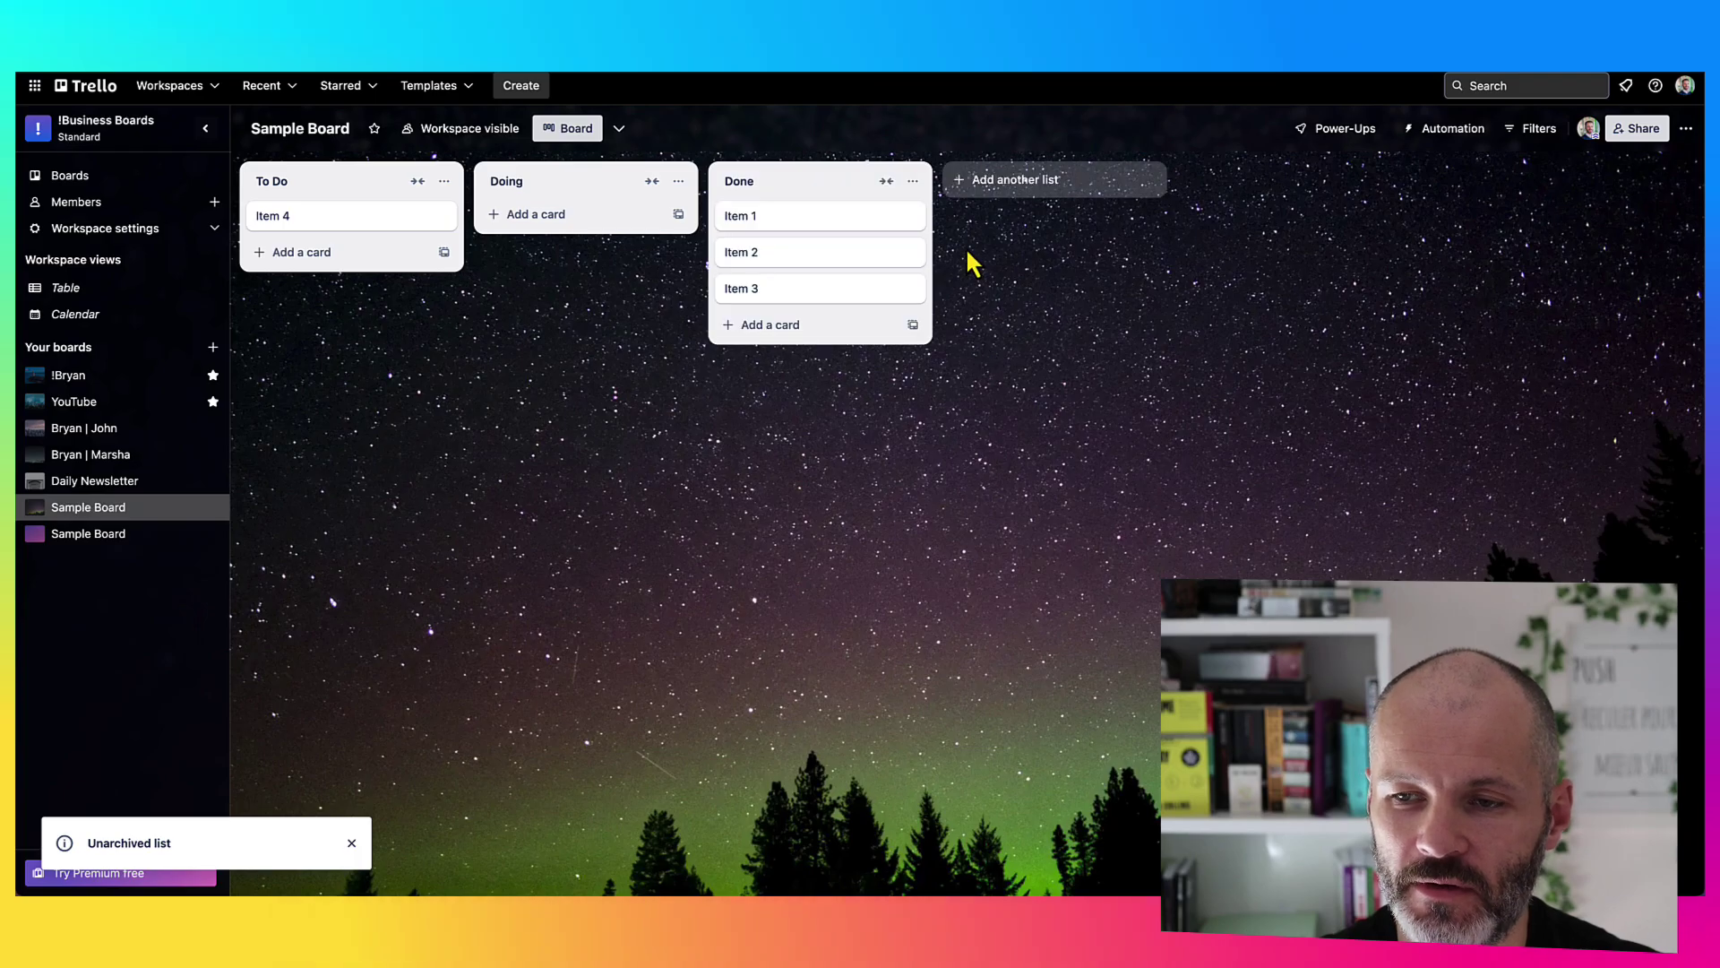
# Archive all cards in the Done list, removing Items 1–3
pyautogui.click(914, 182)
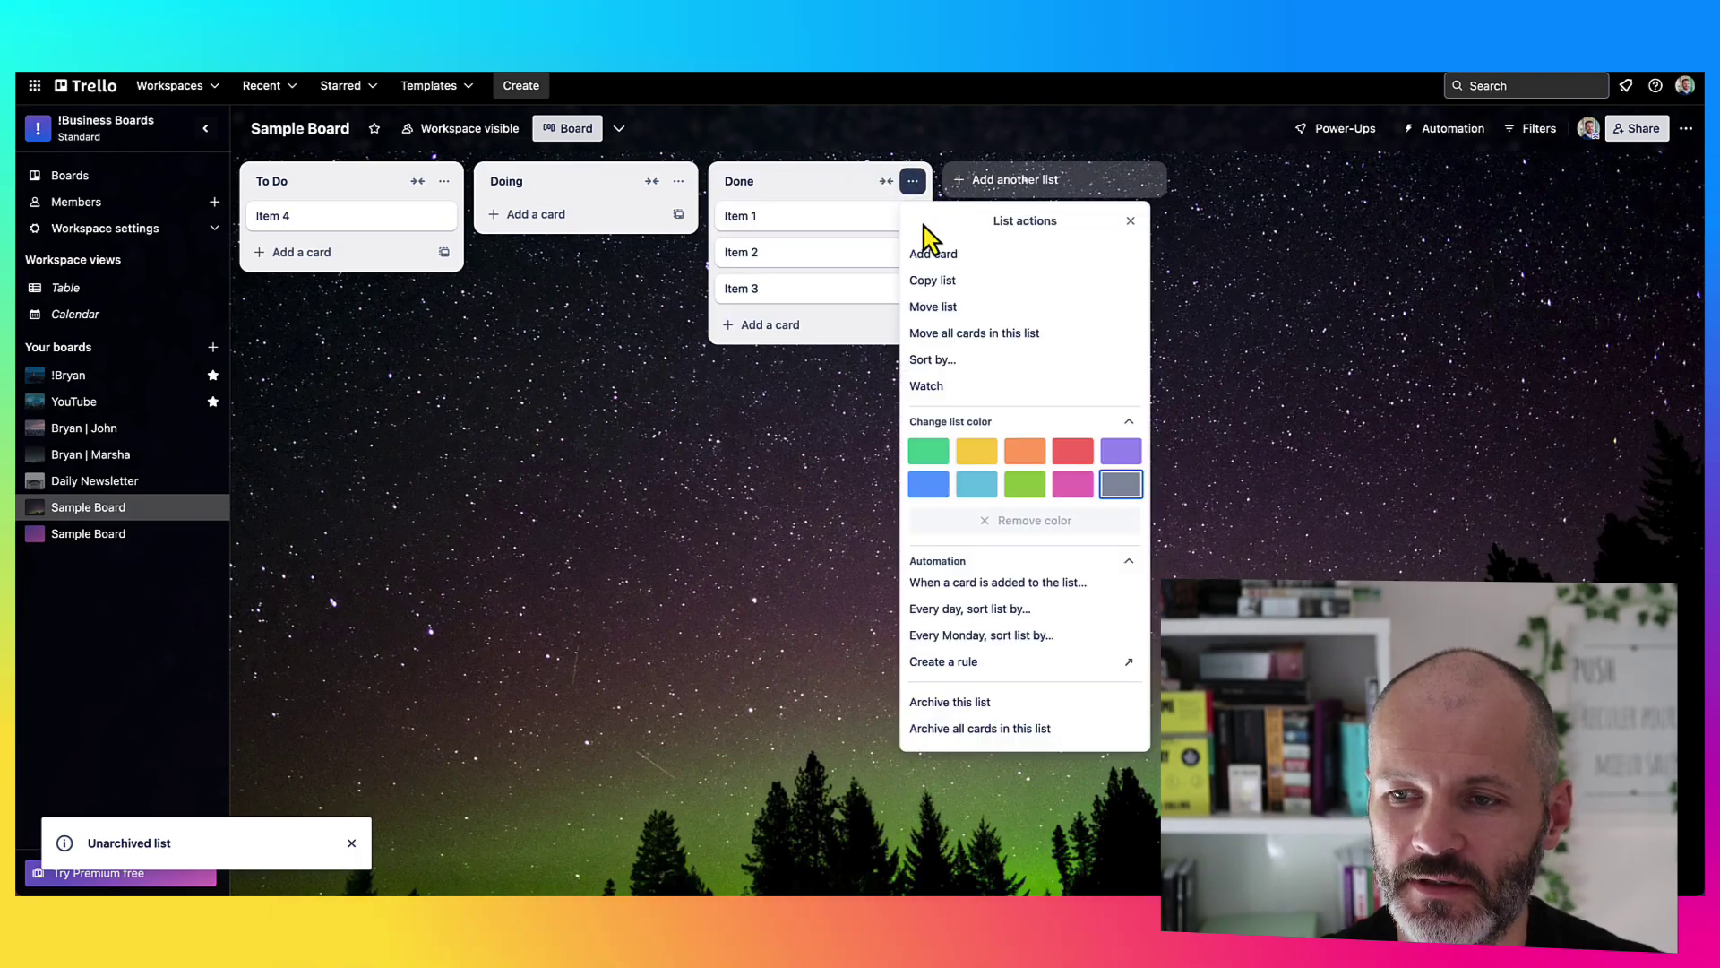
pyautogui.click(986, 729)
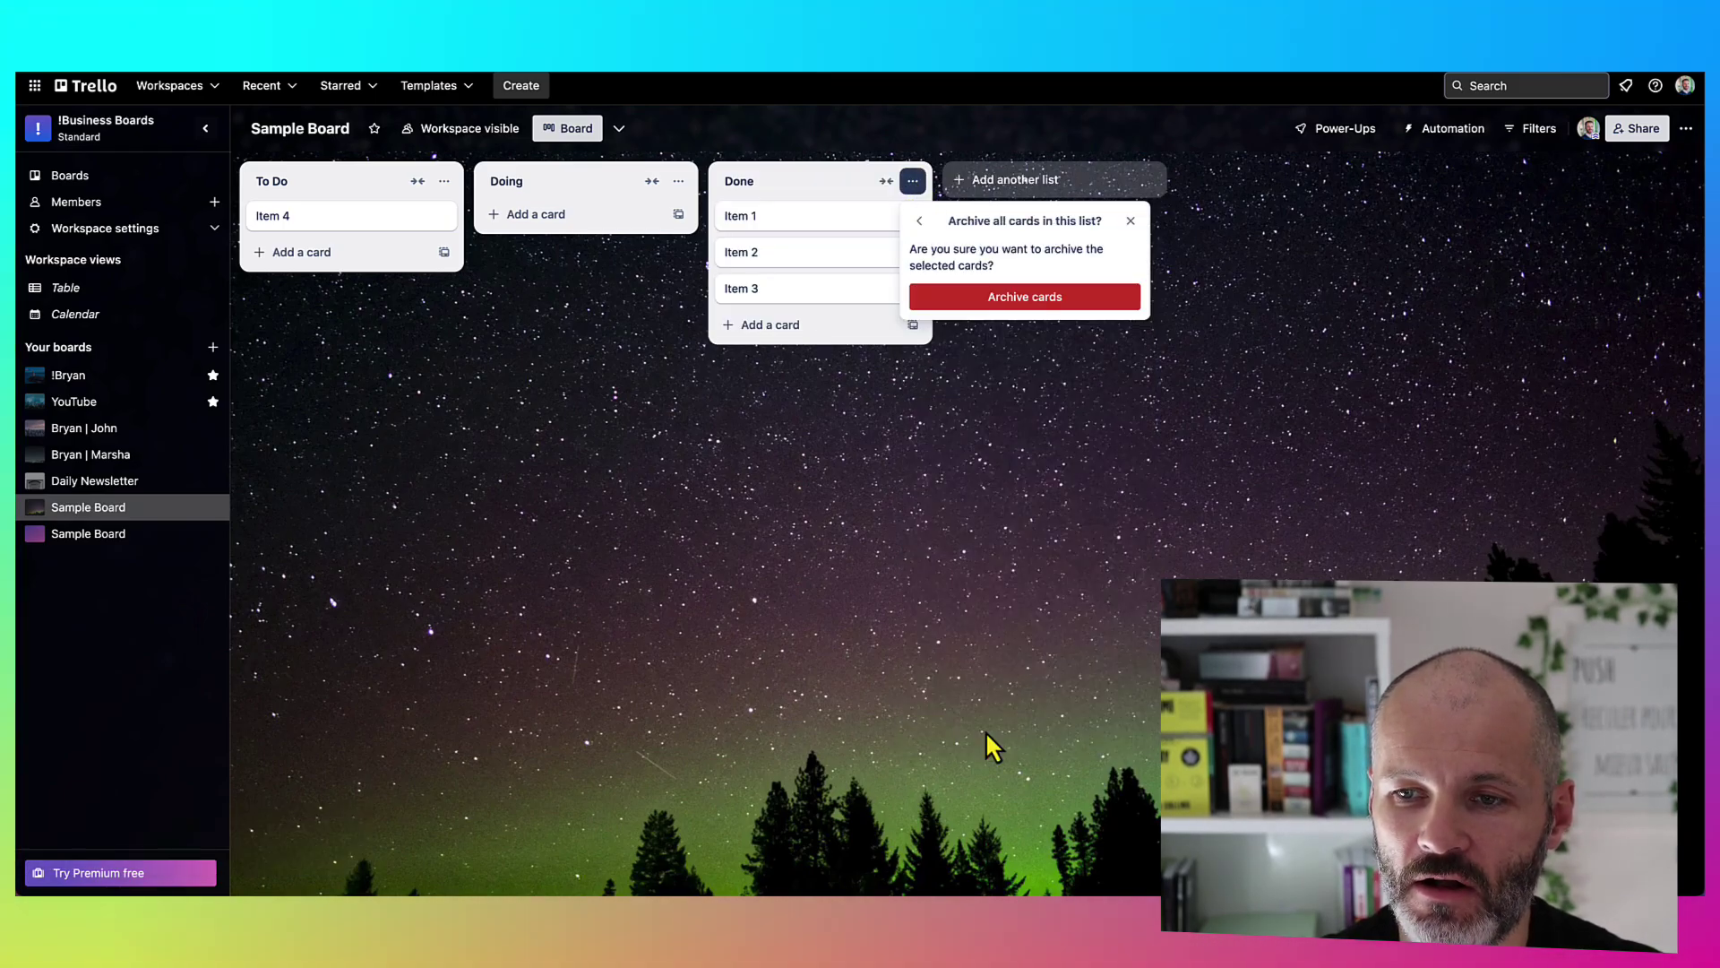
pyautogui.click(1056, 299)
pyautogui.click(1687, 130)
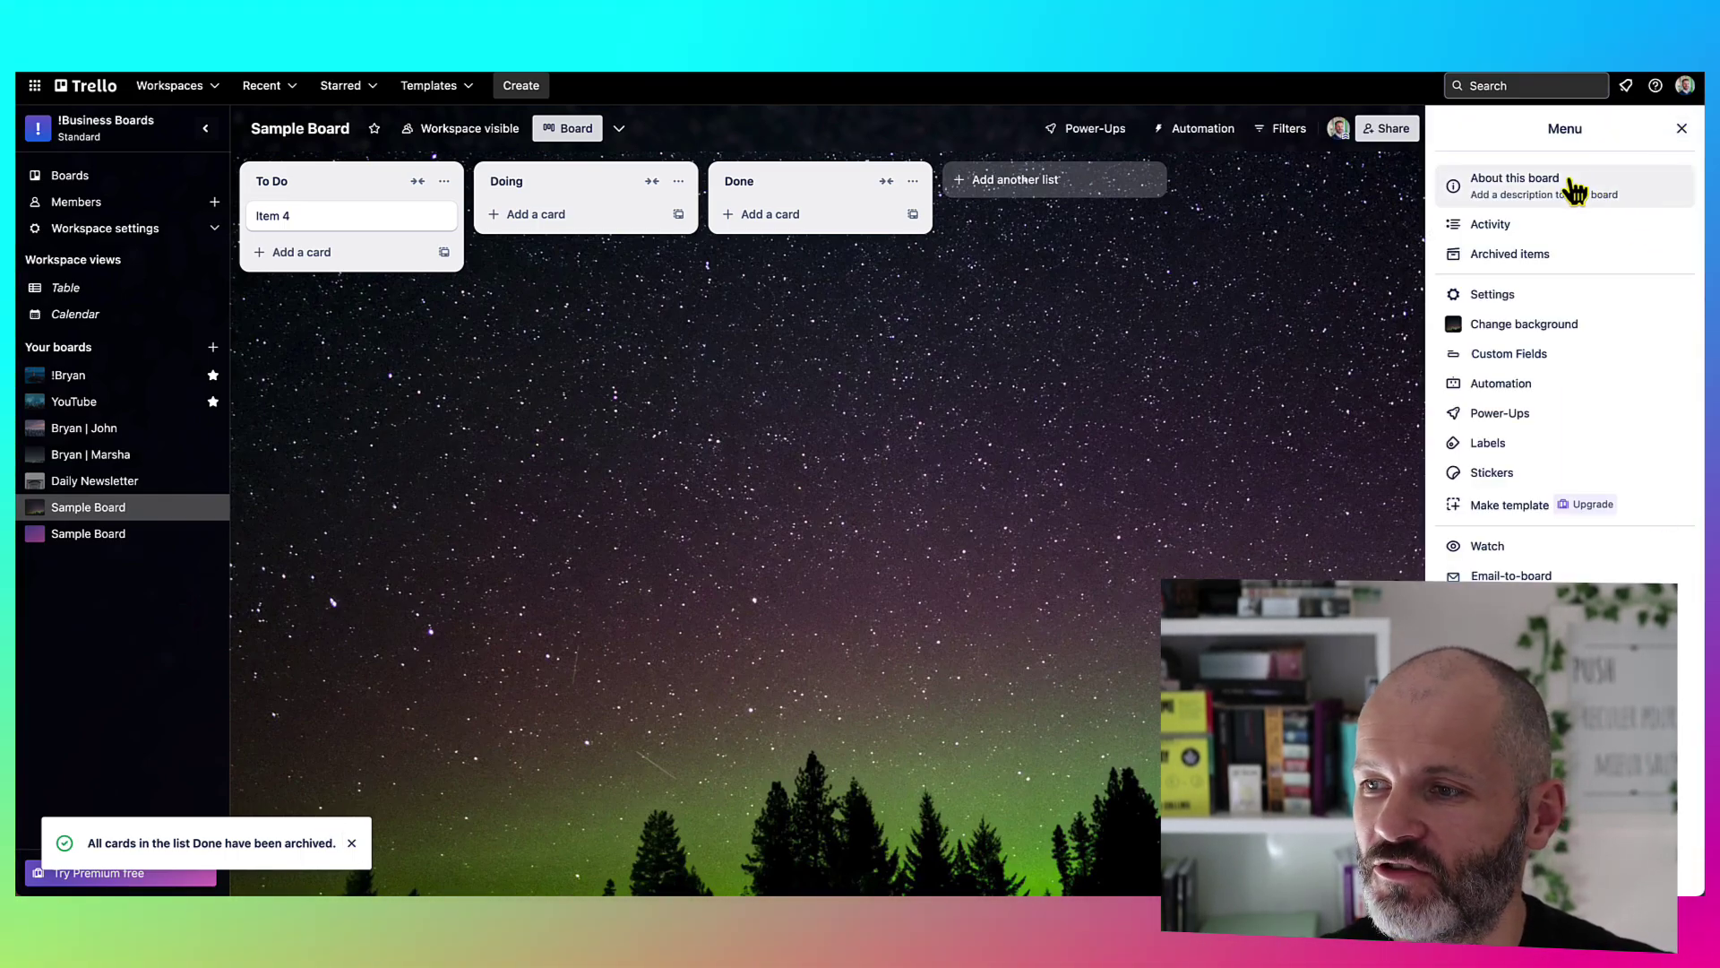
# Show the board's activity log and inspect the archived Item 3 card from it
pyautogui.click(1515, 228)
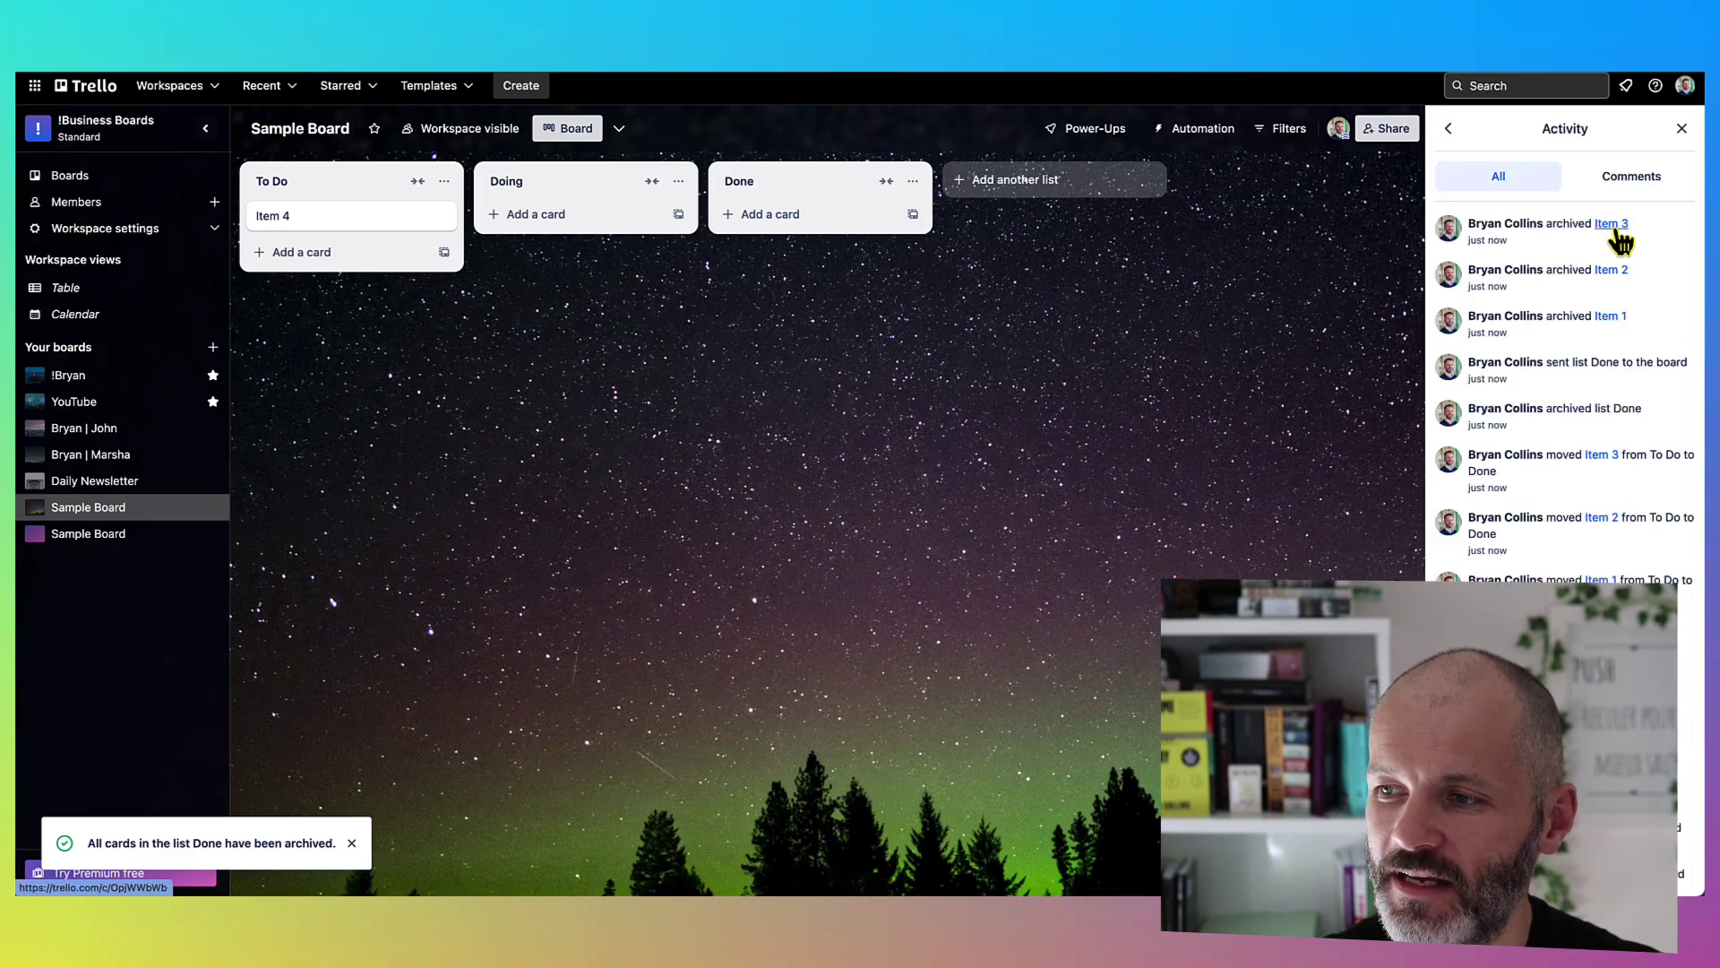
pyautogui.click(1613, 226)
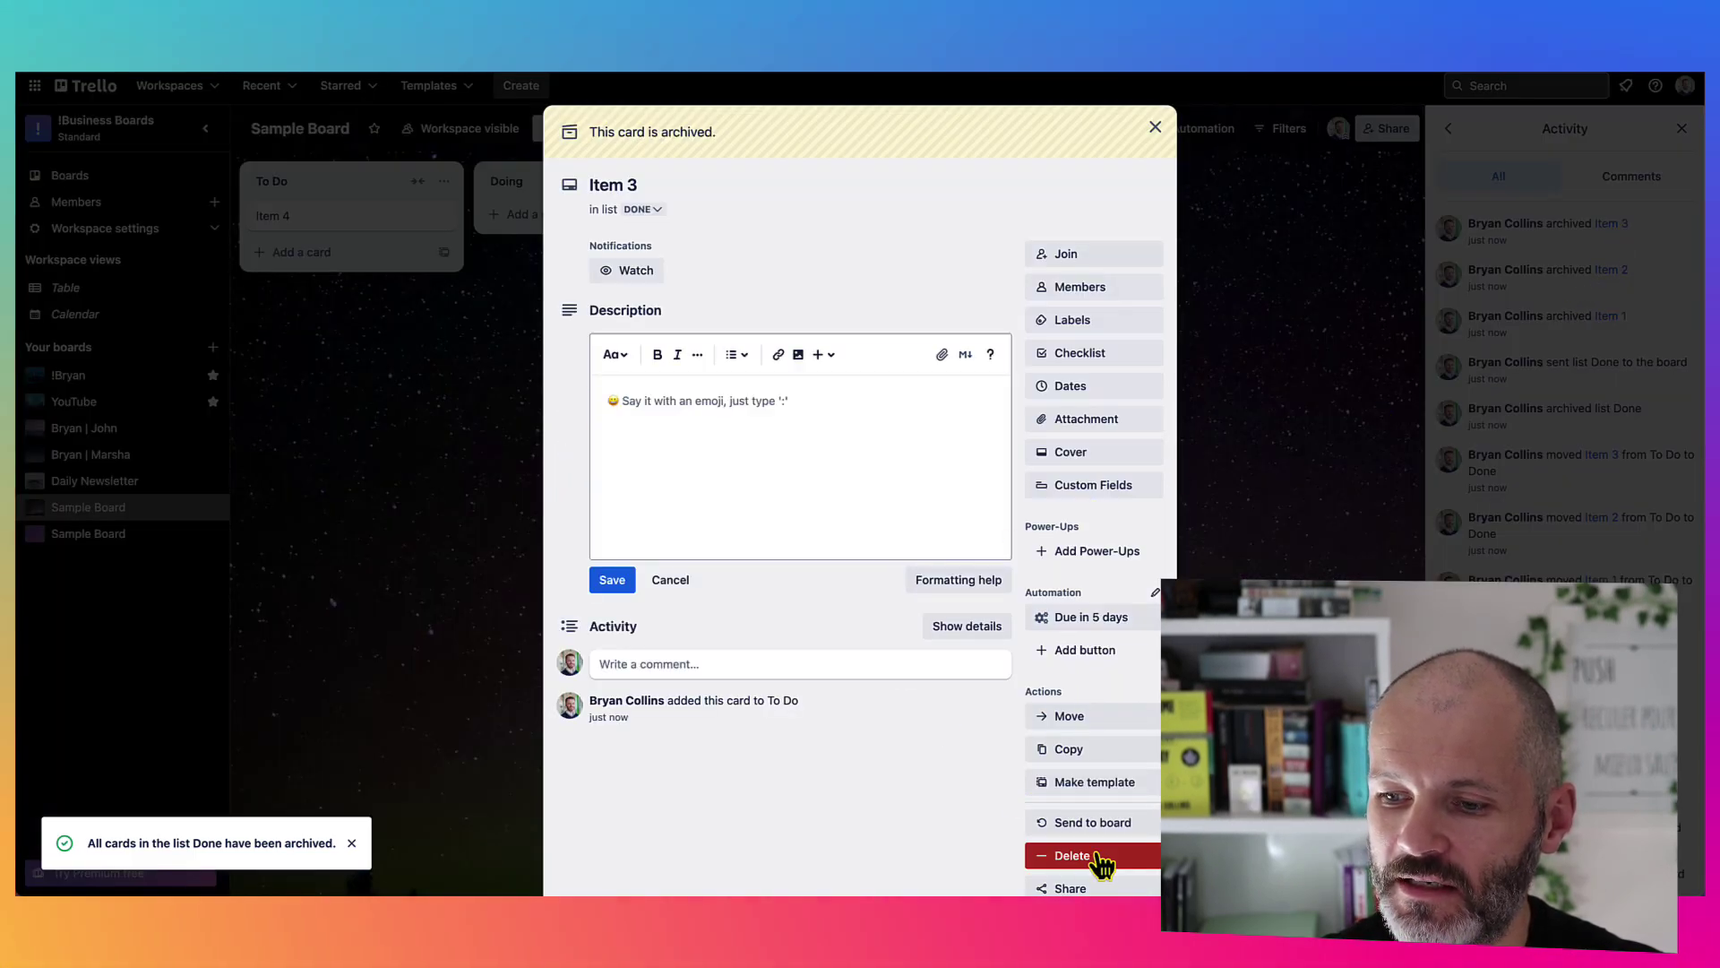
pyautogui.scroll(-2, 1100, 865)
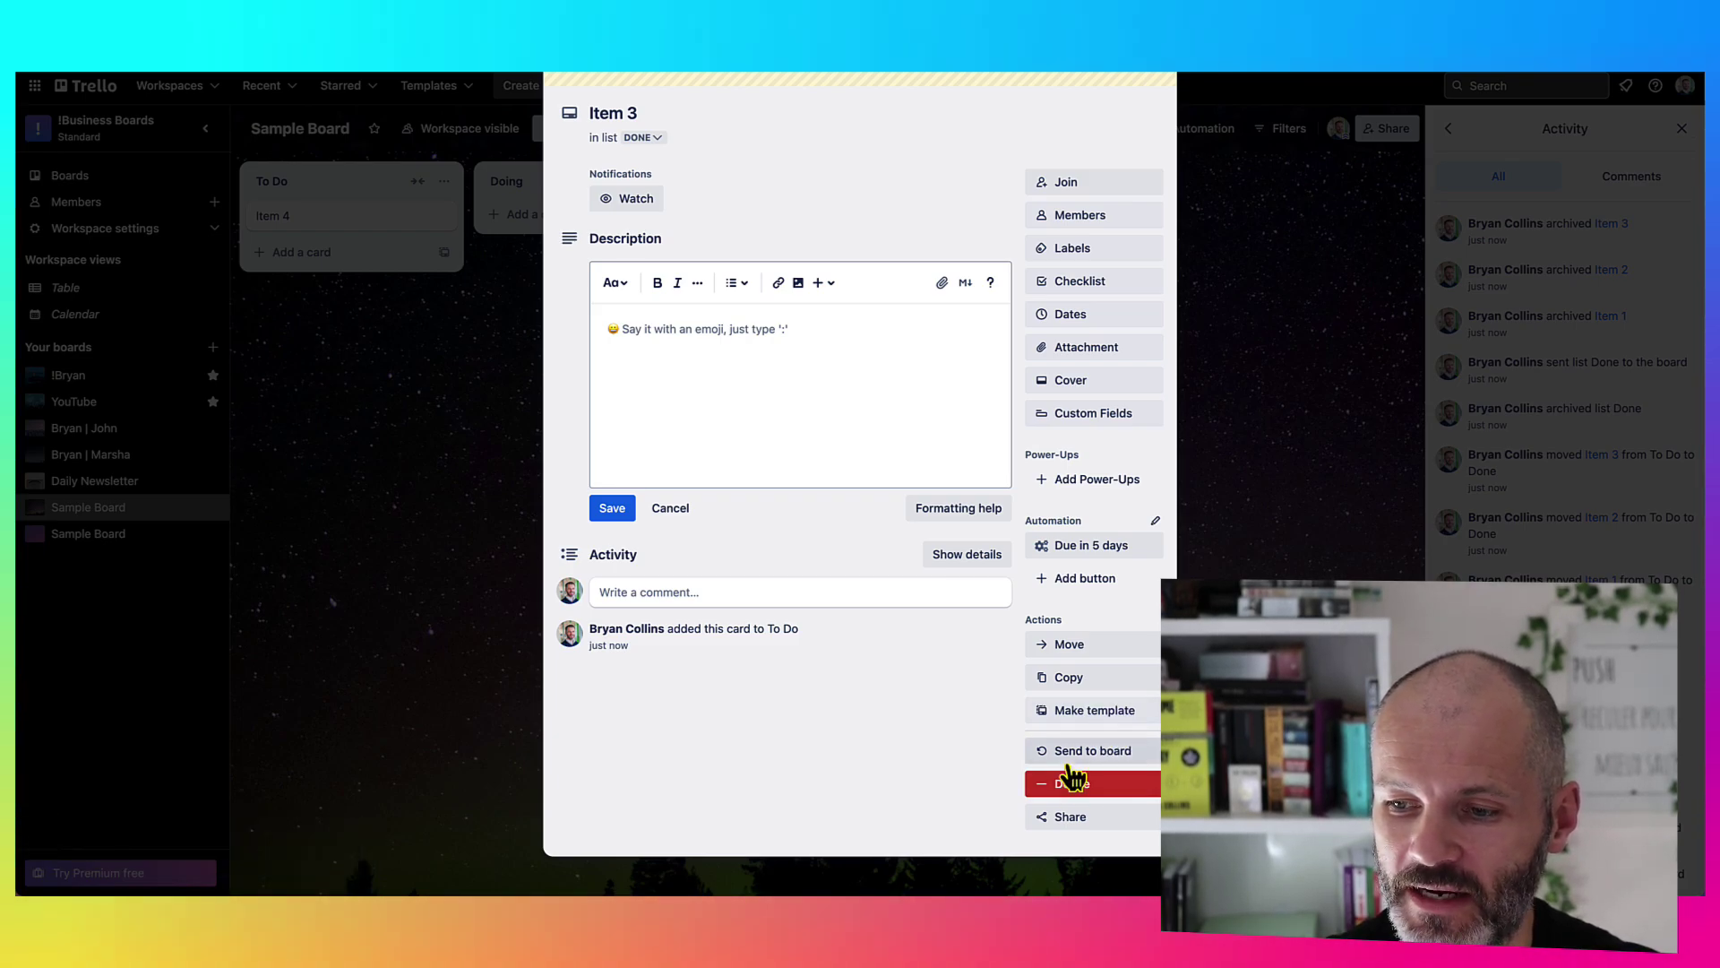
pyautogui.click(1073, 783)
pyautogui.click(1146, 710)
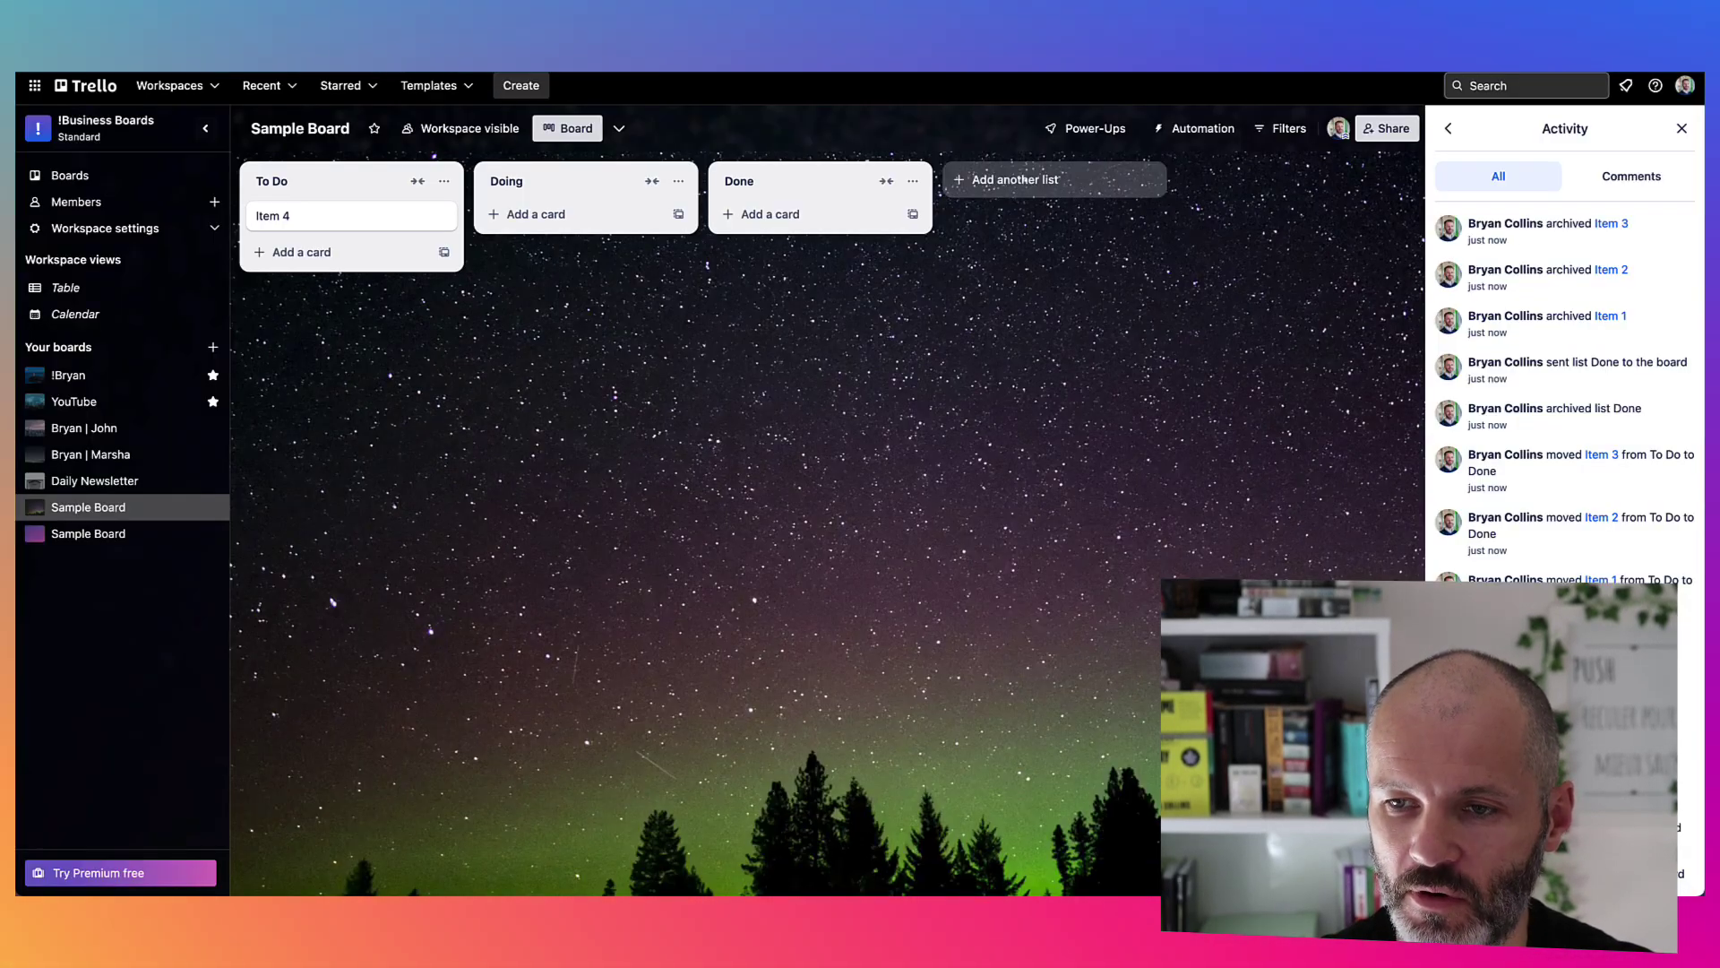
pyautogui.click(1502, 85)
pyautogui.click(860, 478)
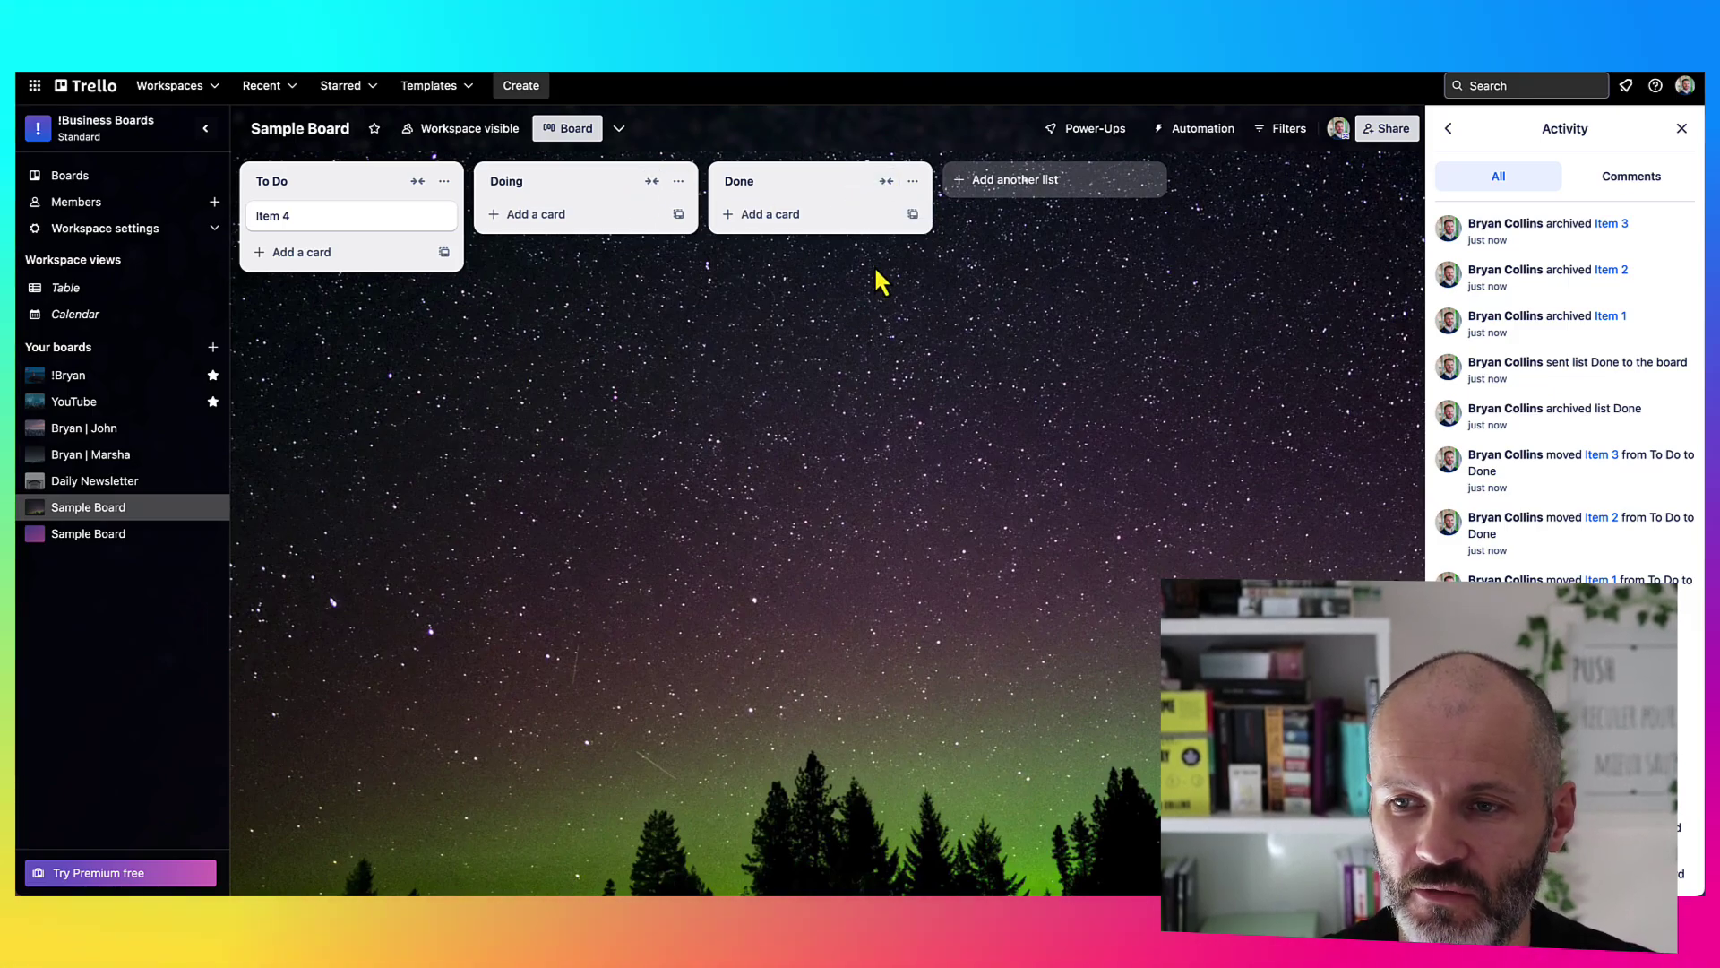
# Collapse and re-expand the Done list twice
pyautogui.click(886, 182)
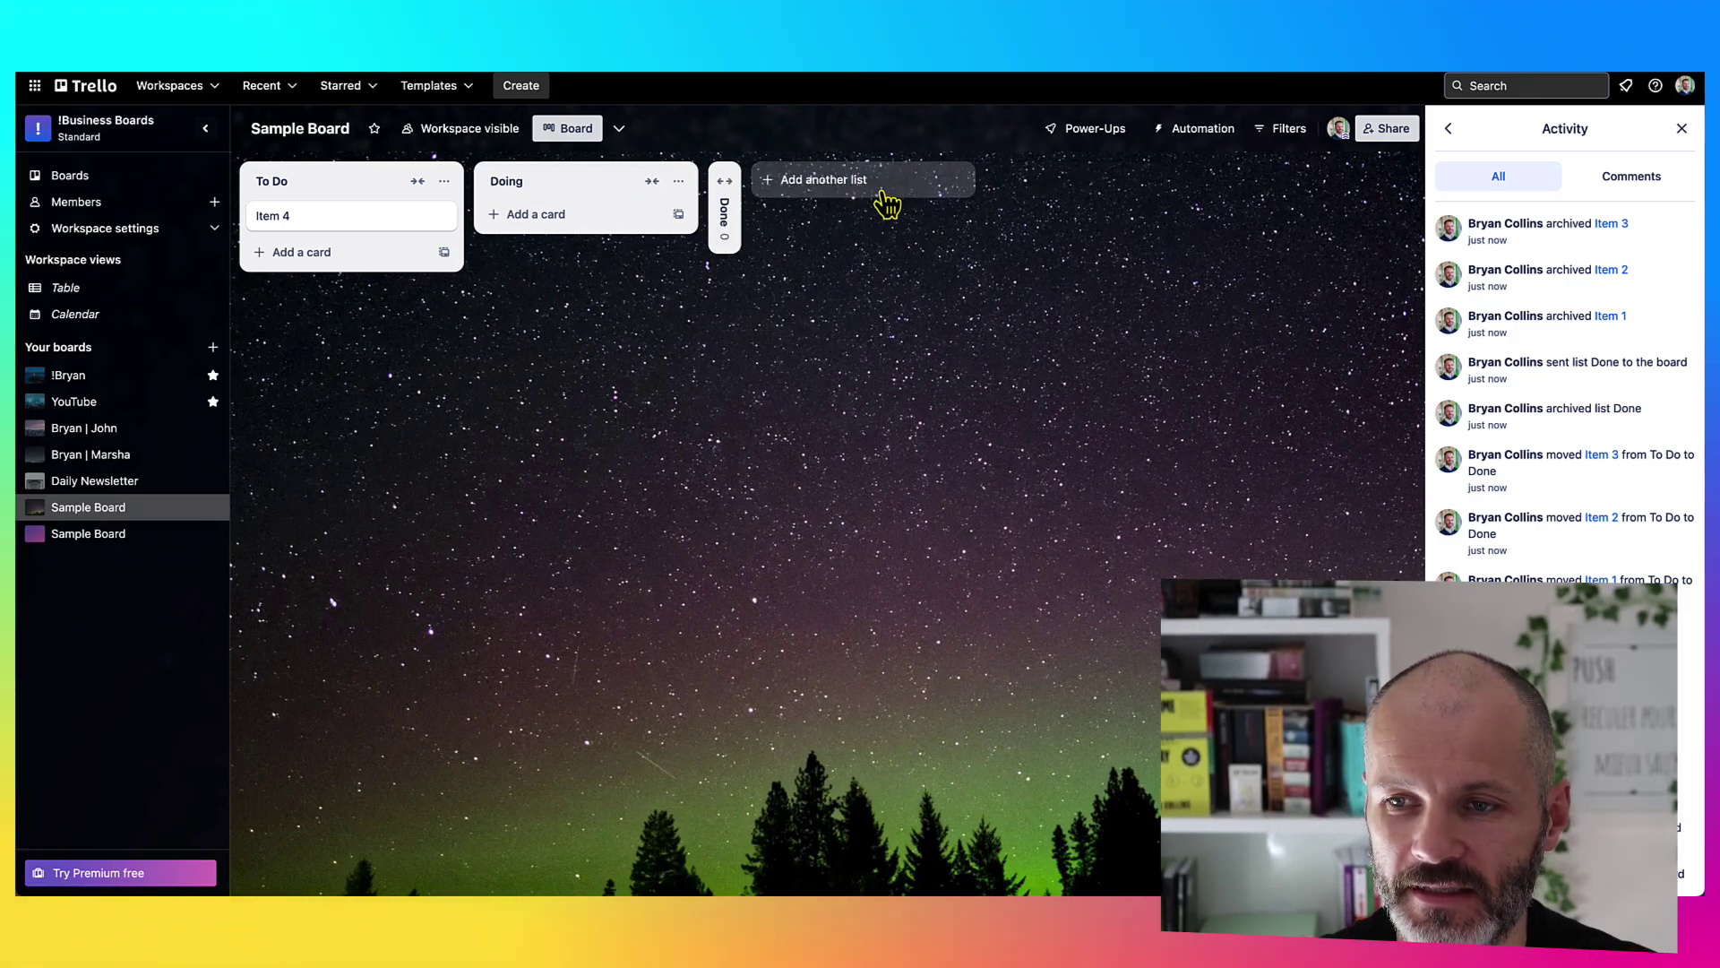
pyautogui.click(724, 183)
pyautogui.click(886, 182)
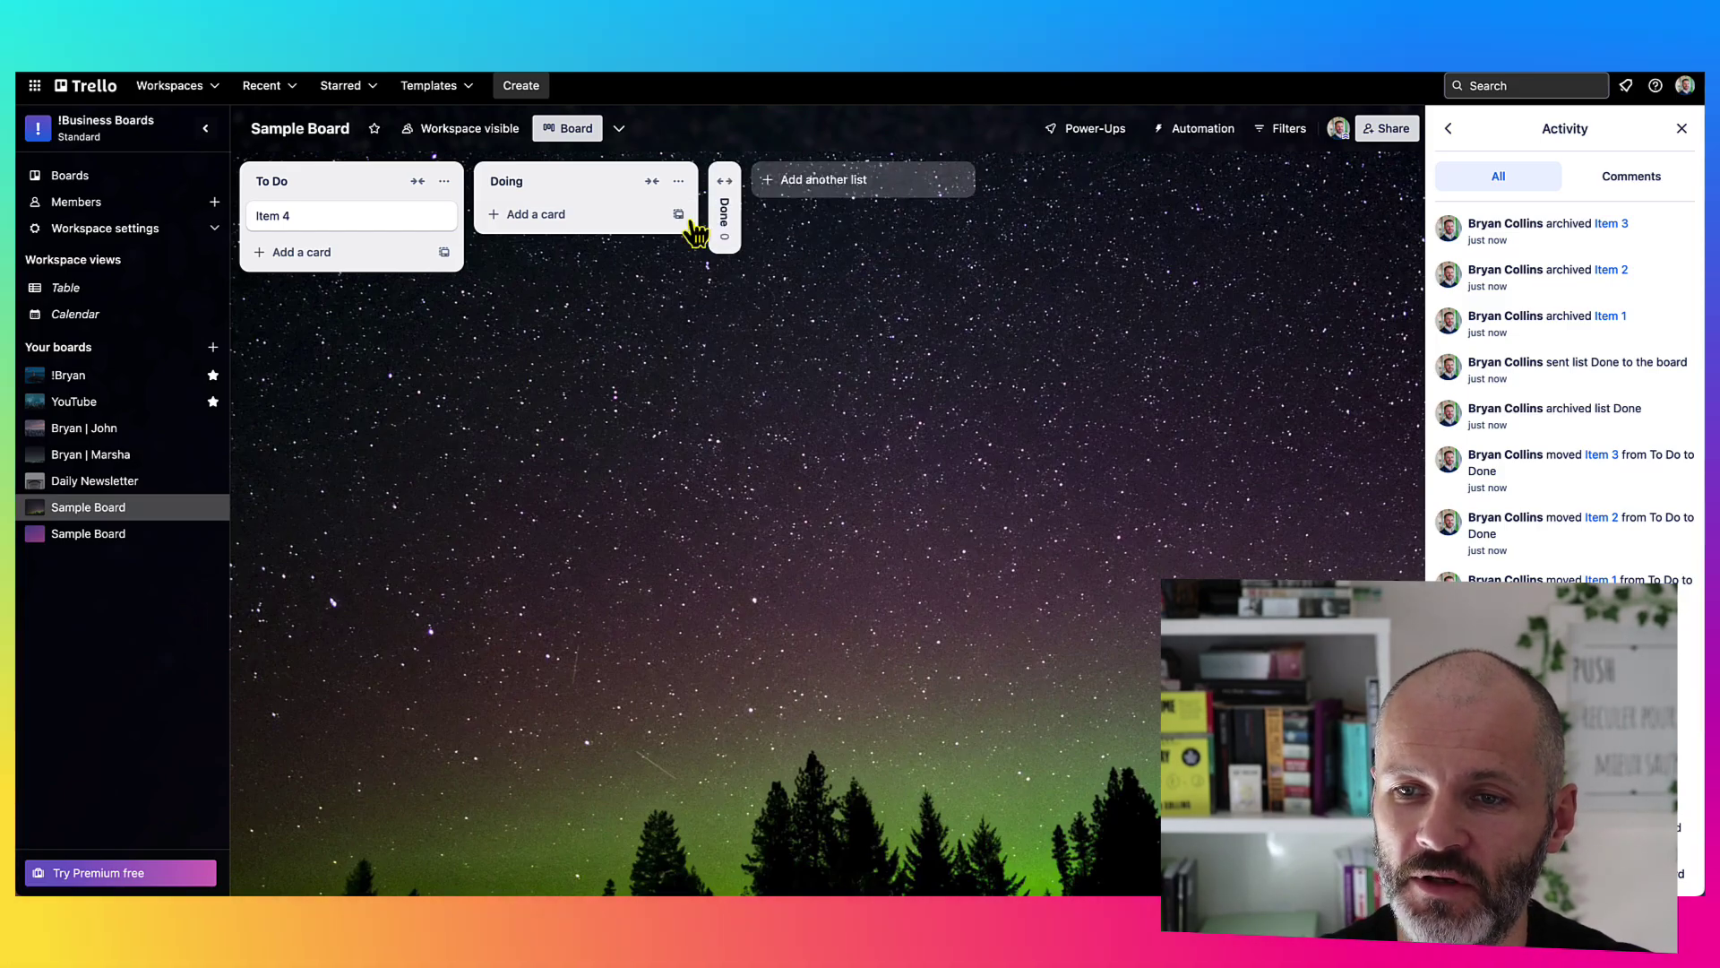
pyautogui.click(727, 184)
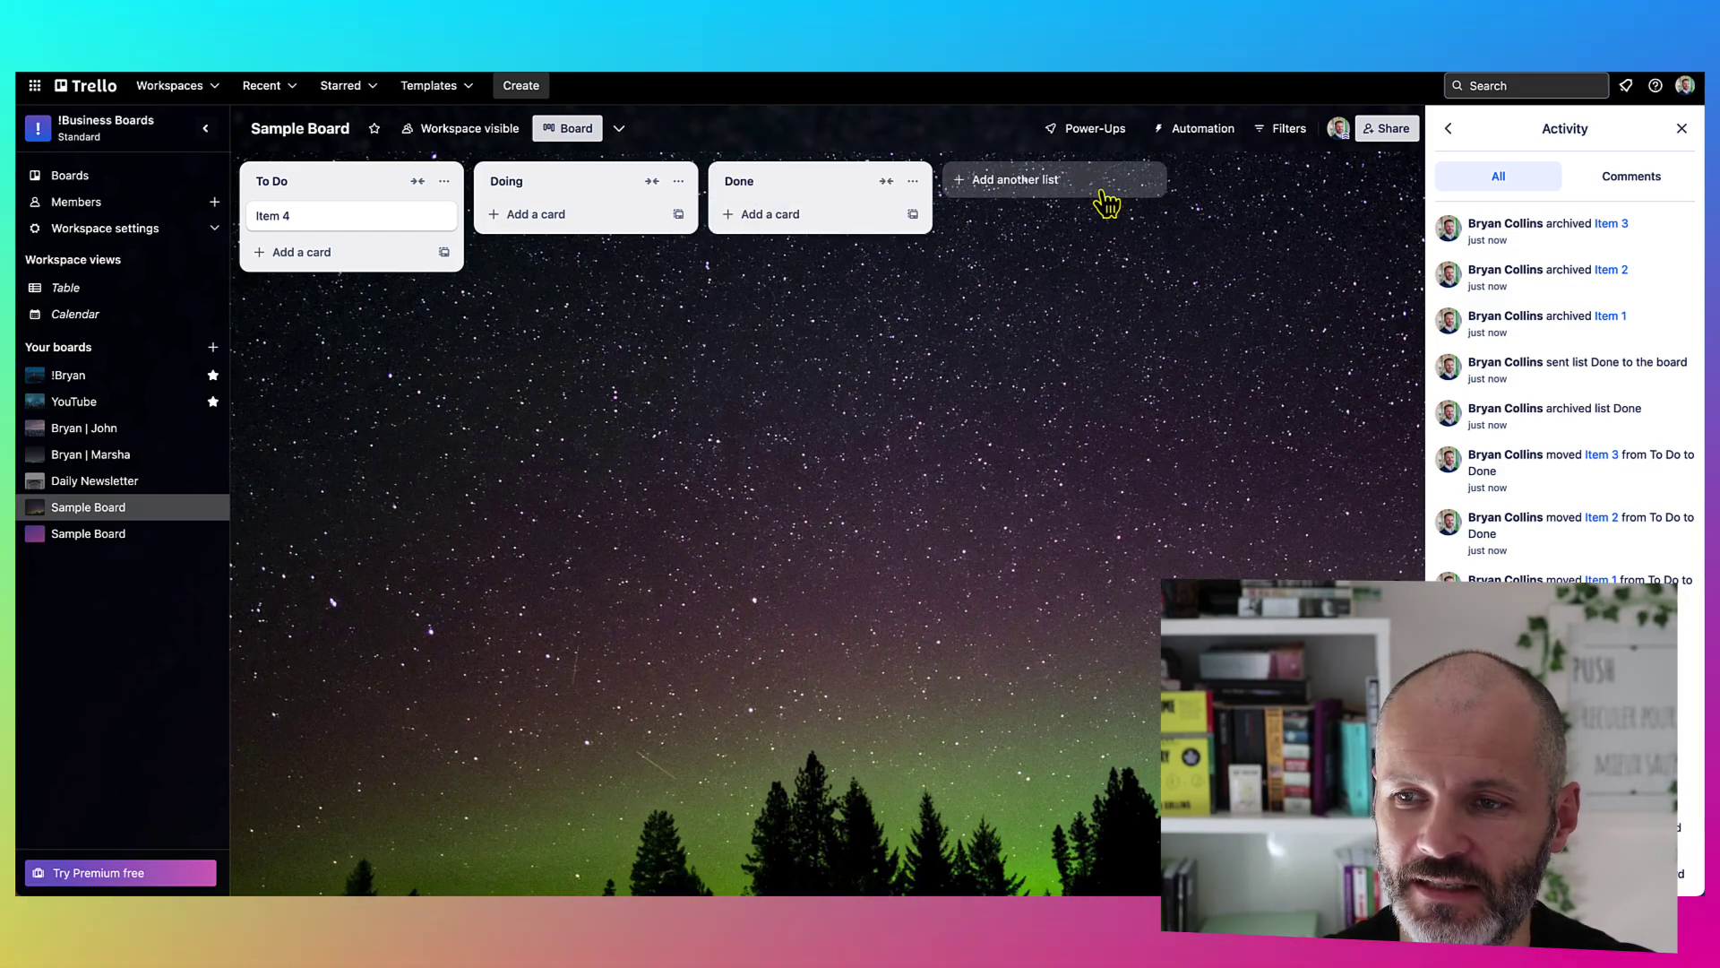
pyautogui.click(913, 183)
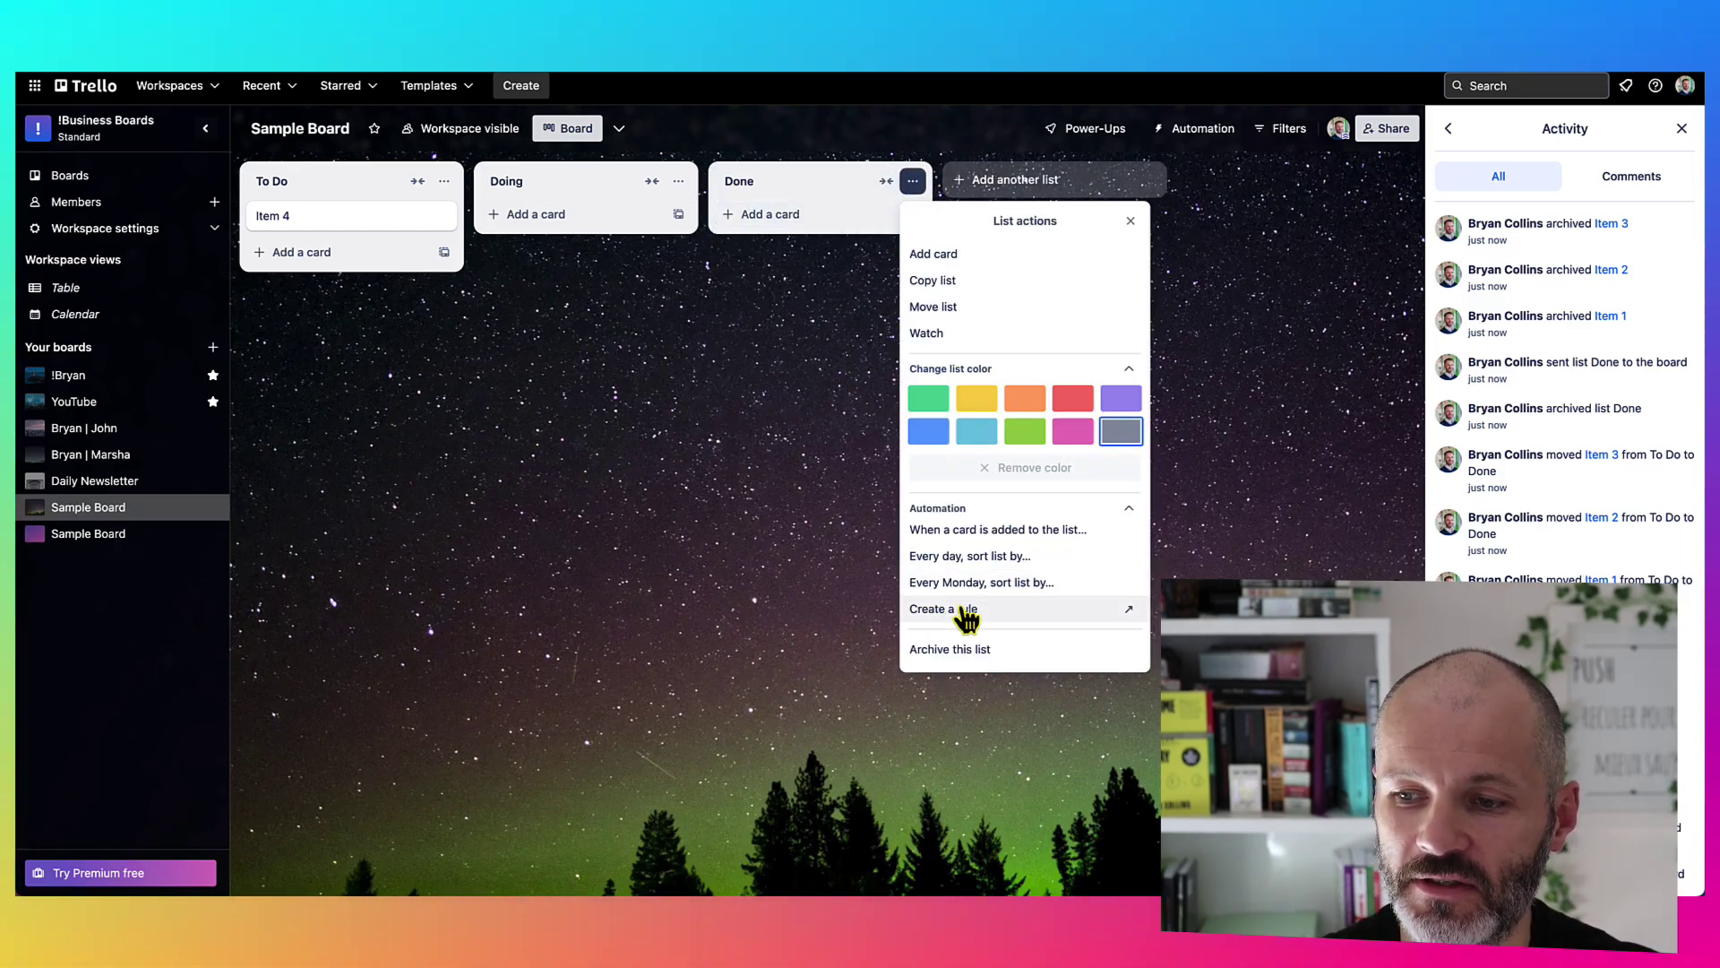
# Start creating an automation rule for the Done list, then close the Automation panel
pyautogui.click(993, 622)
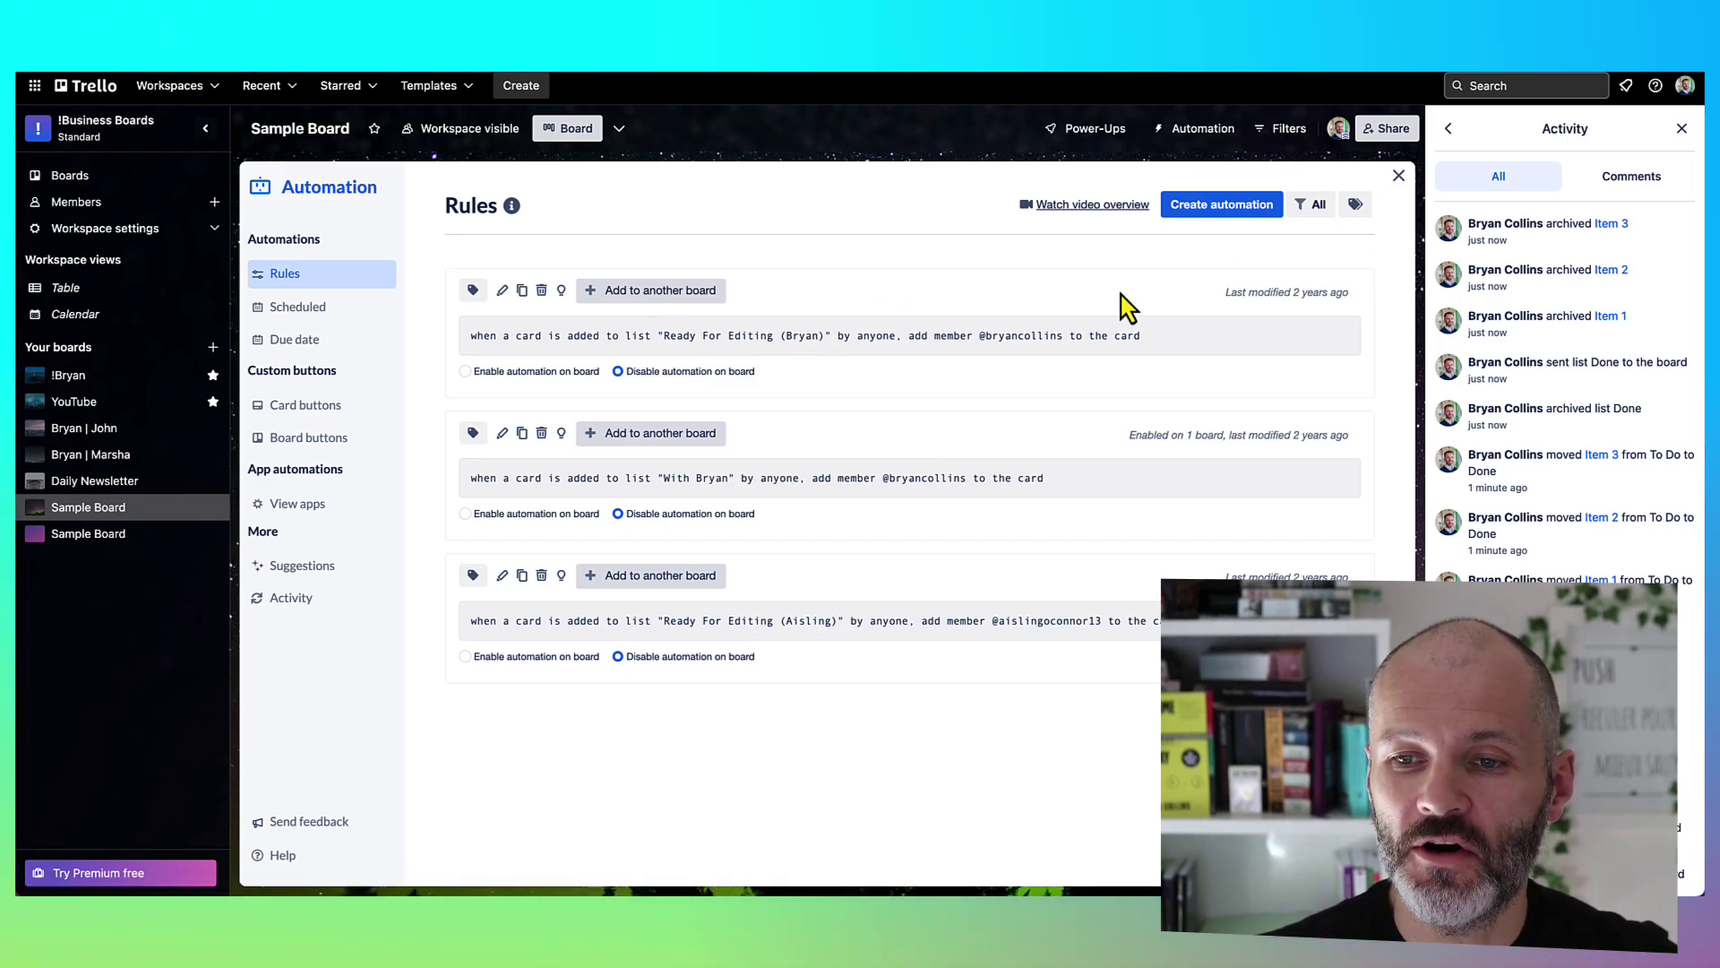
pyautogui.click(1399, 177)
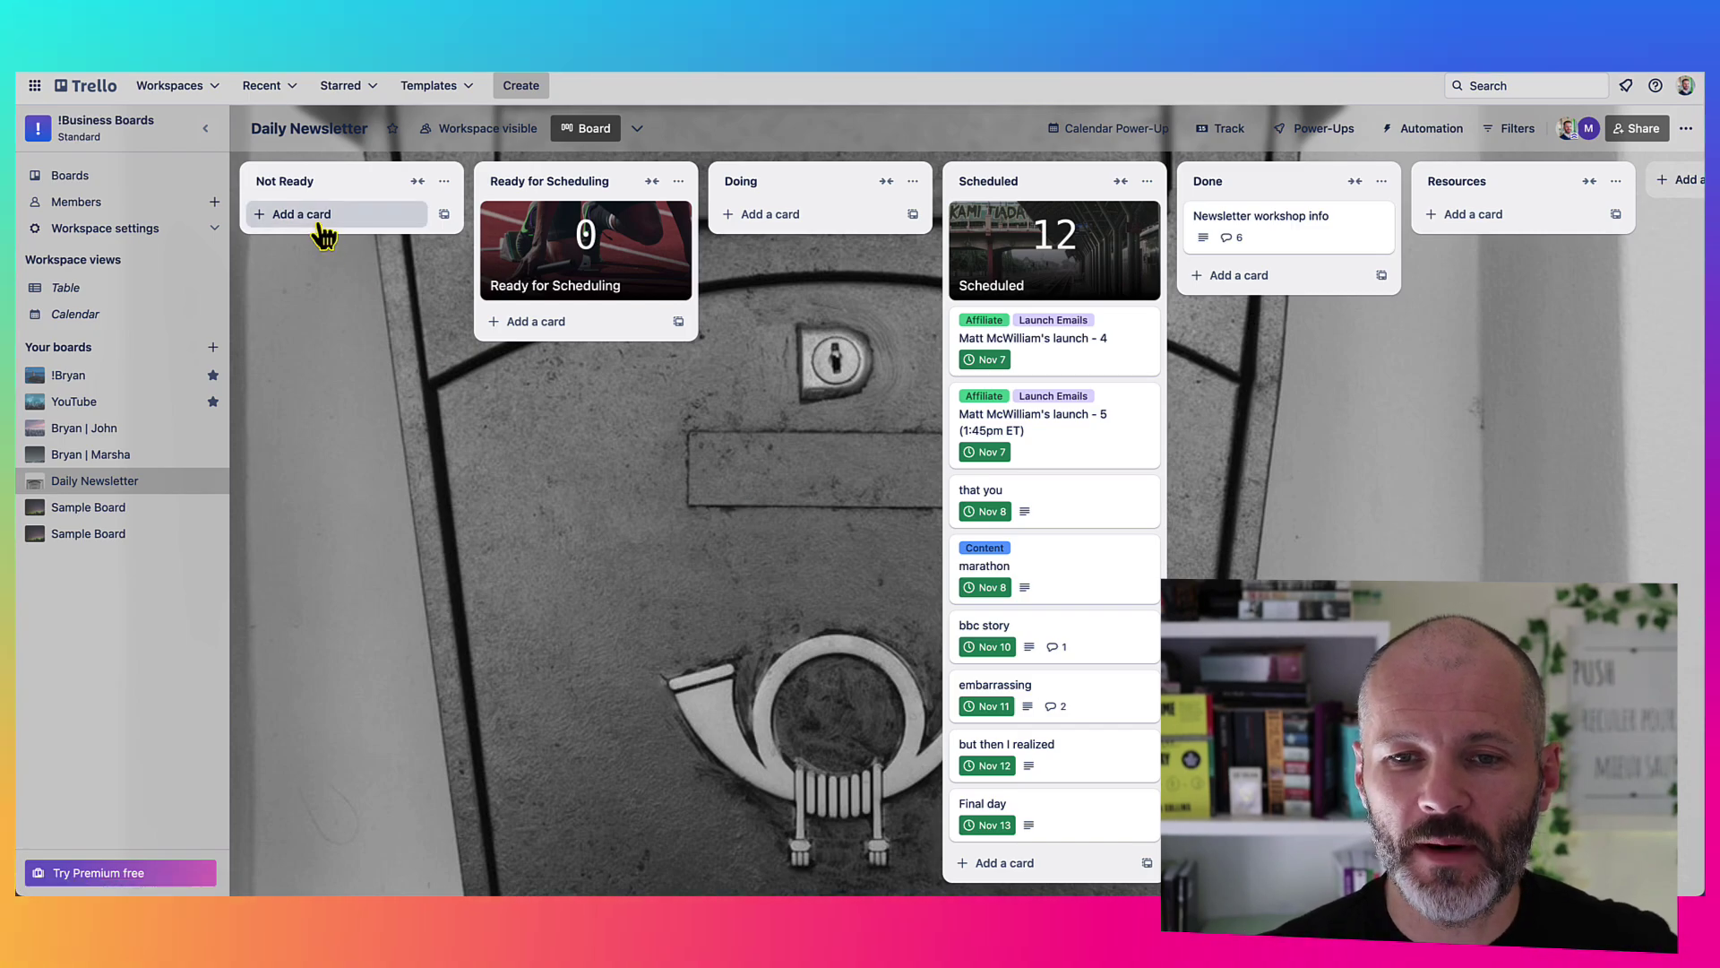
# Add an 'idea for an e' card to Not Ready, then look over it and the marathon card
pyautogui.click(318, 226)
pyautogui.write('id')
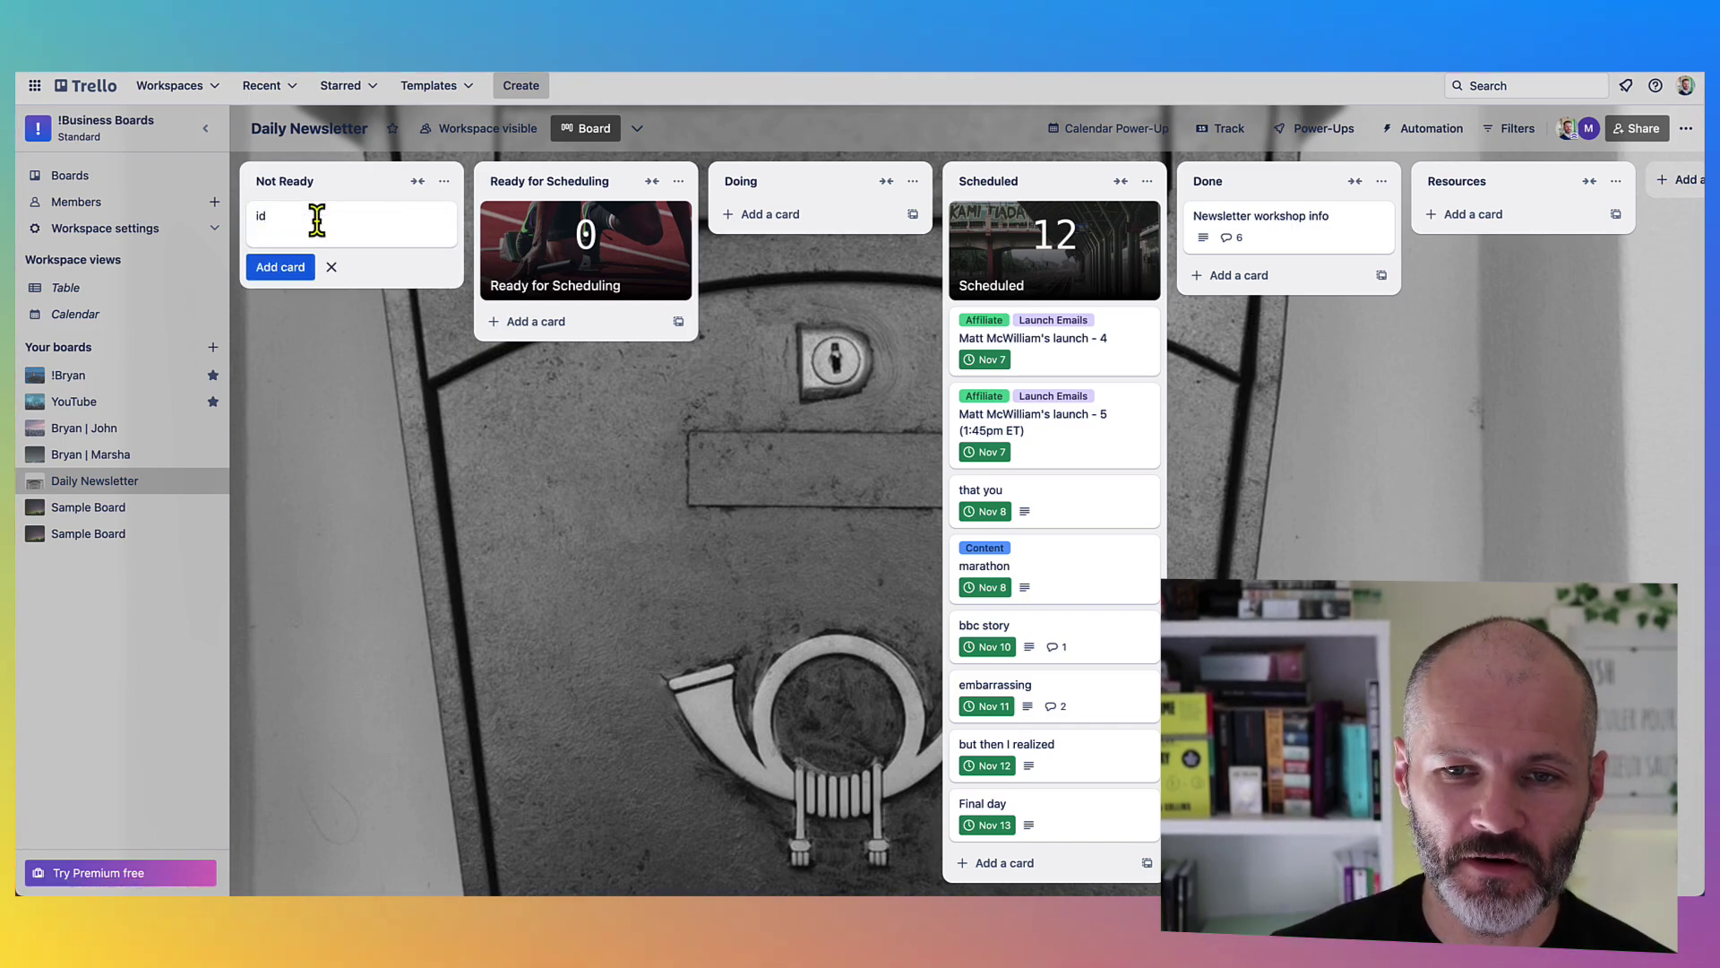
pyautogui.write('ea for an e')
pyautogui.press('Return')
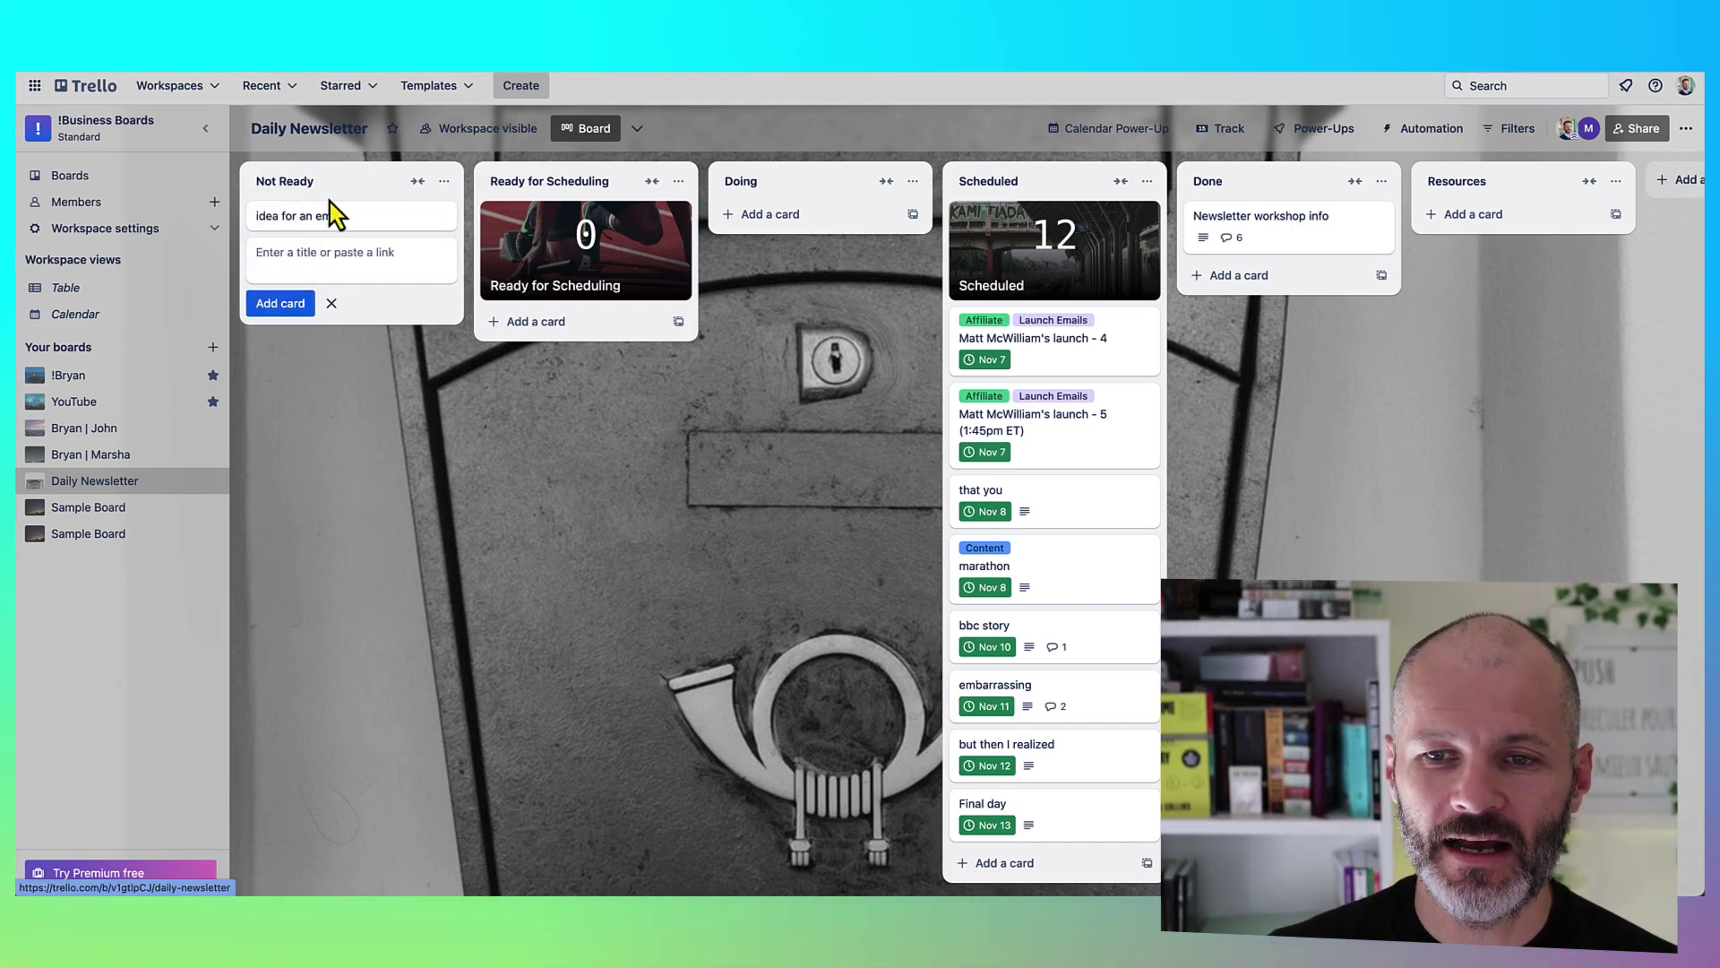
pyautogui.click(339, 217)
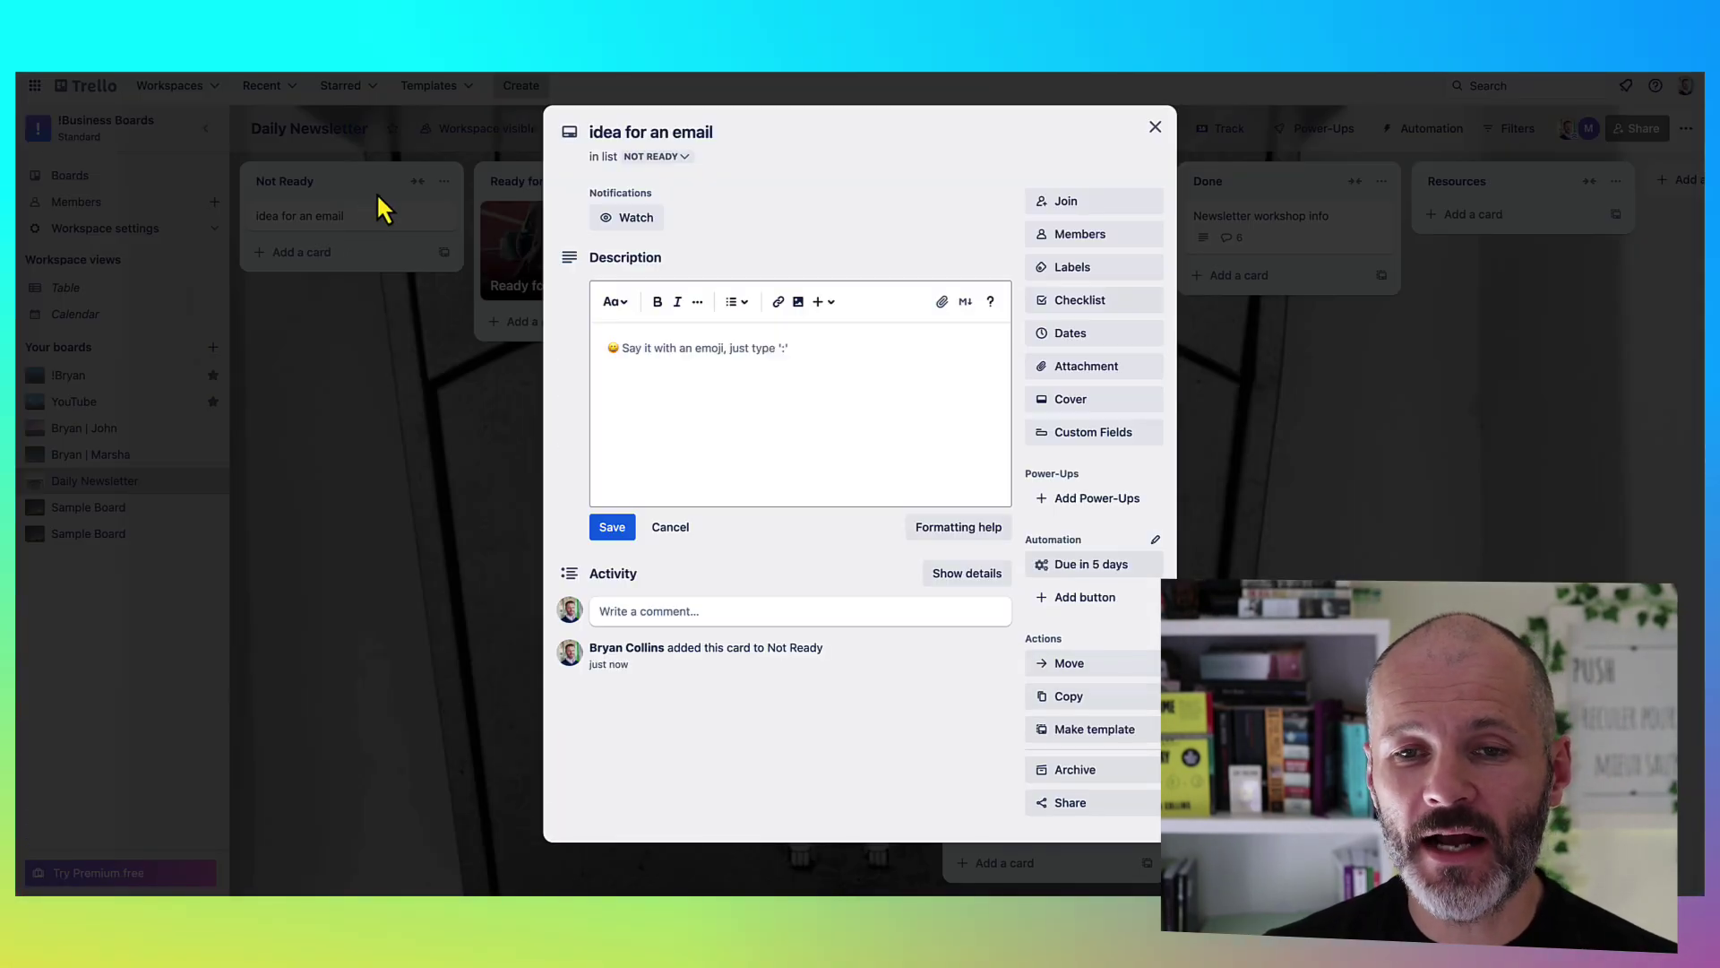
pyautogui.click(377, 251)
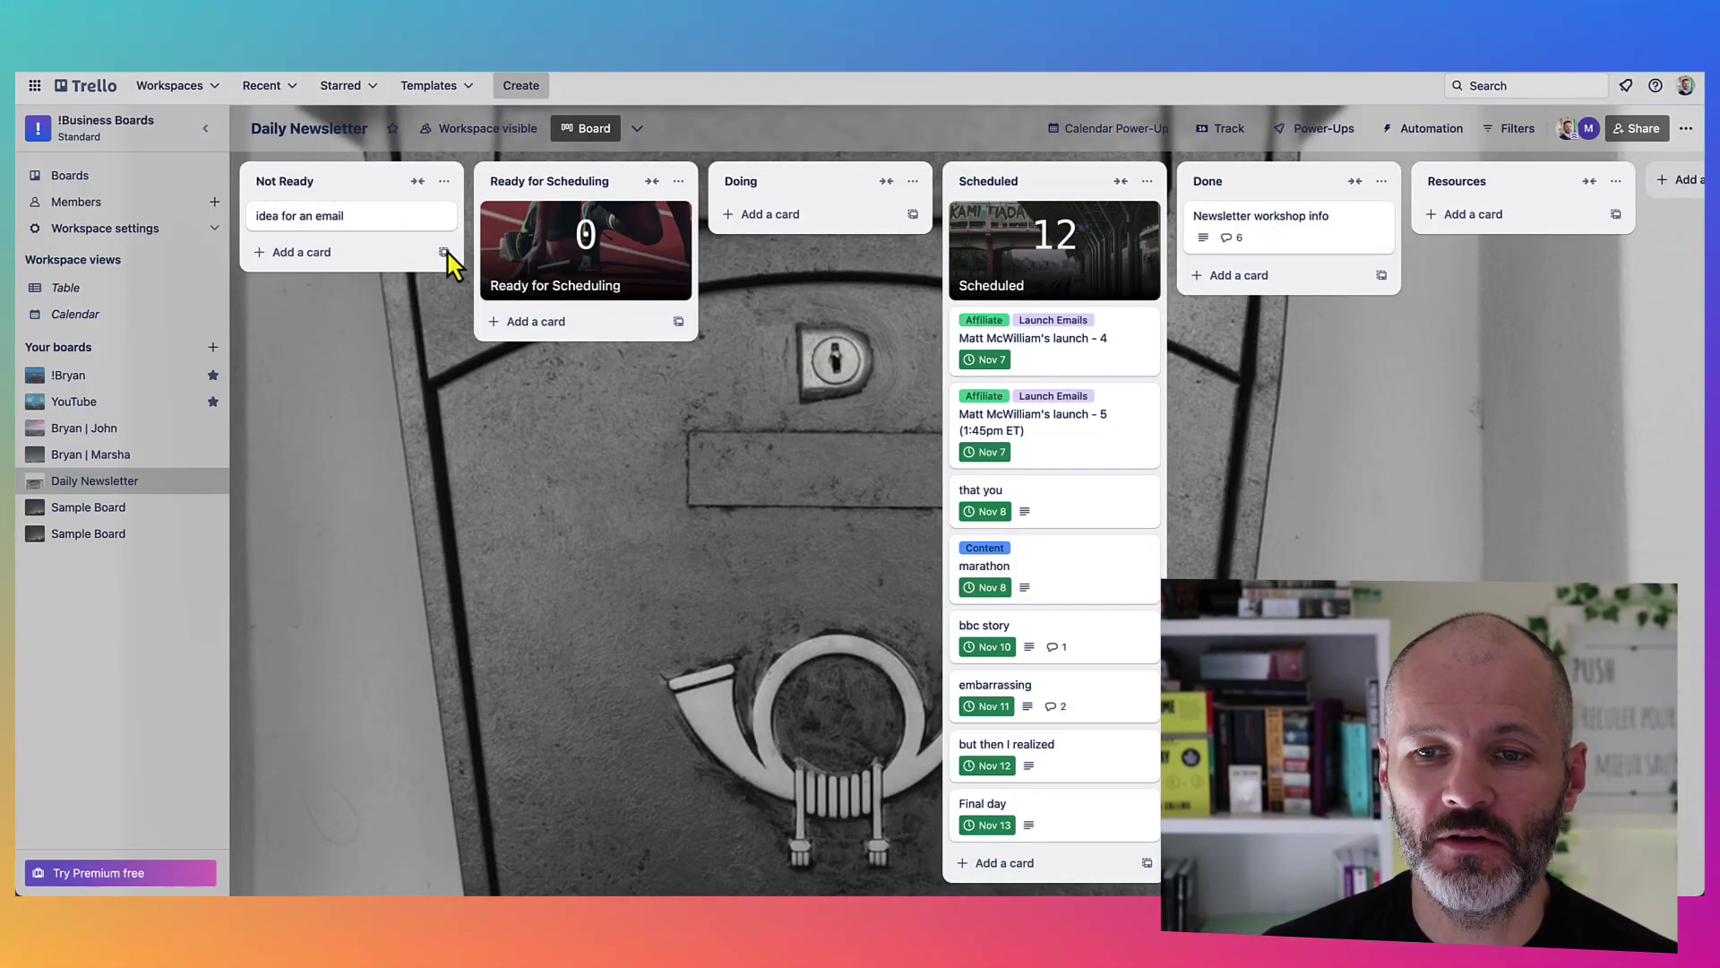
pyautogui.click(1047, 589)
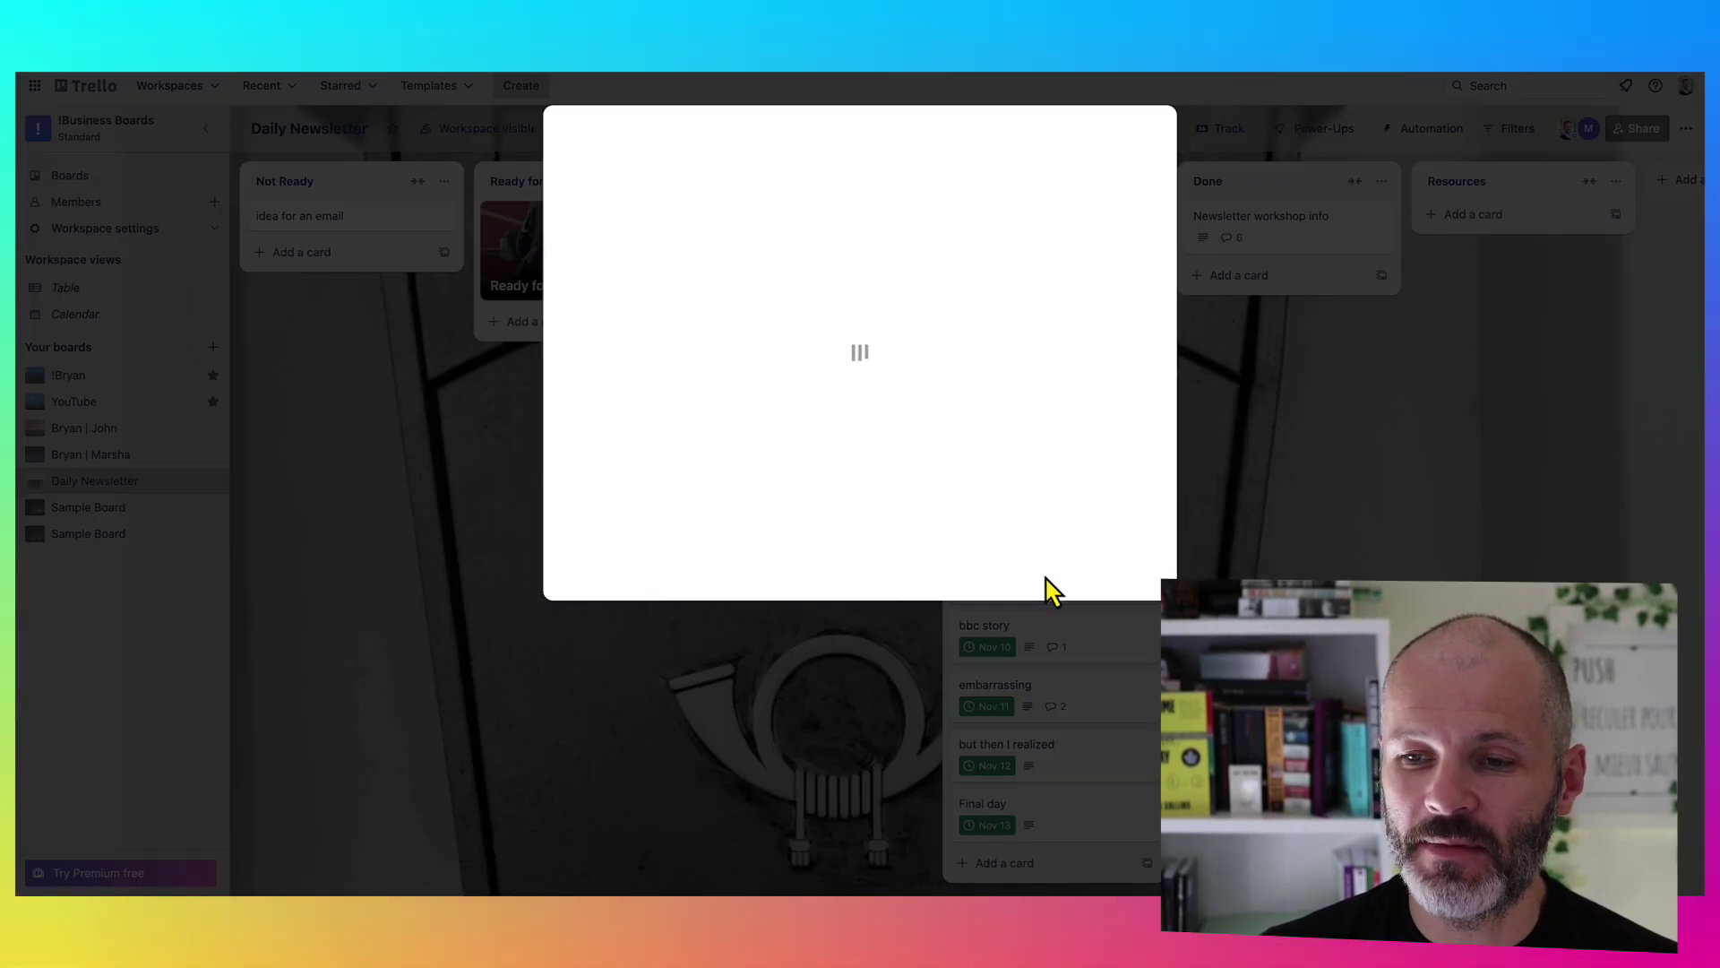
pyautogui.click(1402, 469)
# Move 'that you' through Ready for Scheduling and Doing to the top of Scheduled, checking its due date
pyautogui.moveTo(1035, 506); pyautogui.dragTo(593, 345)
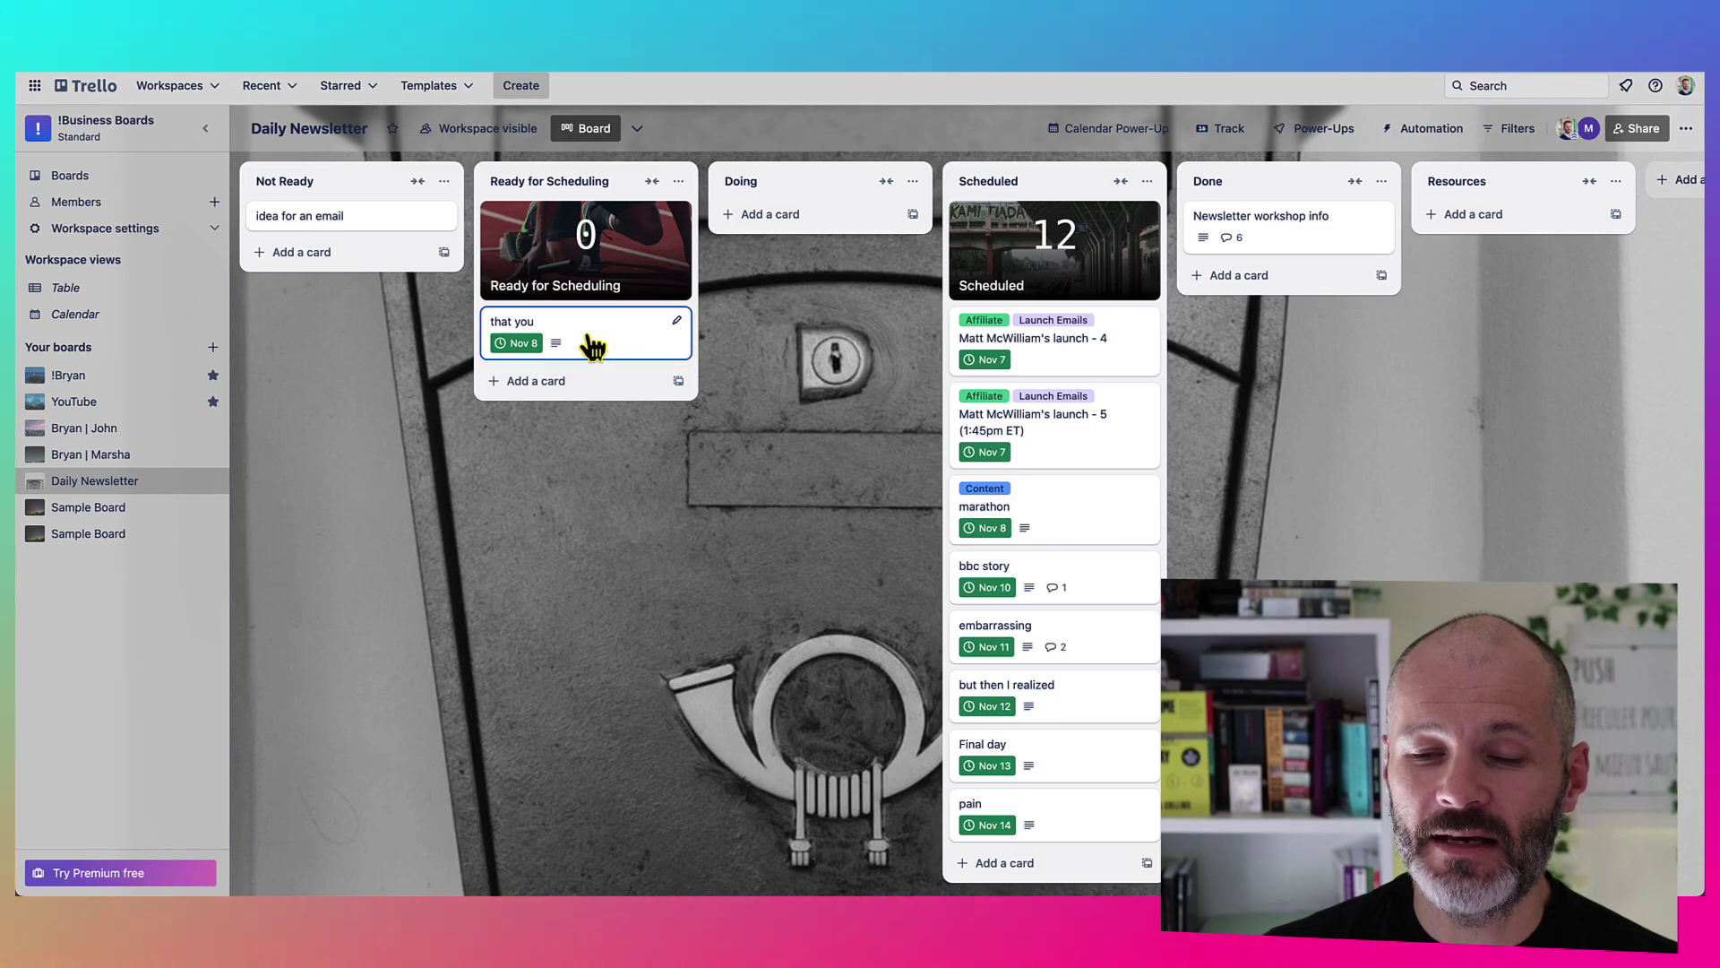
pyautogui.click(588, 339)
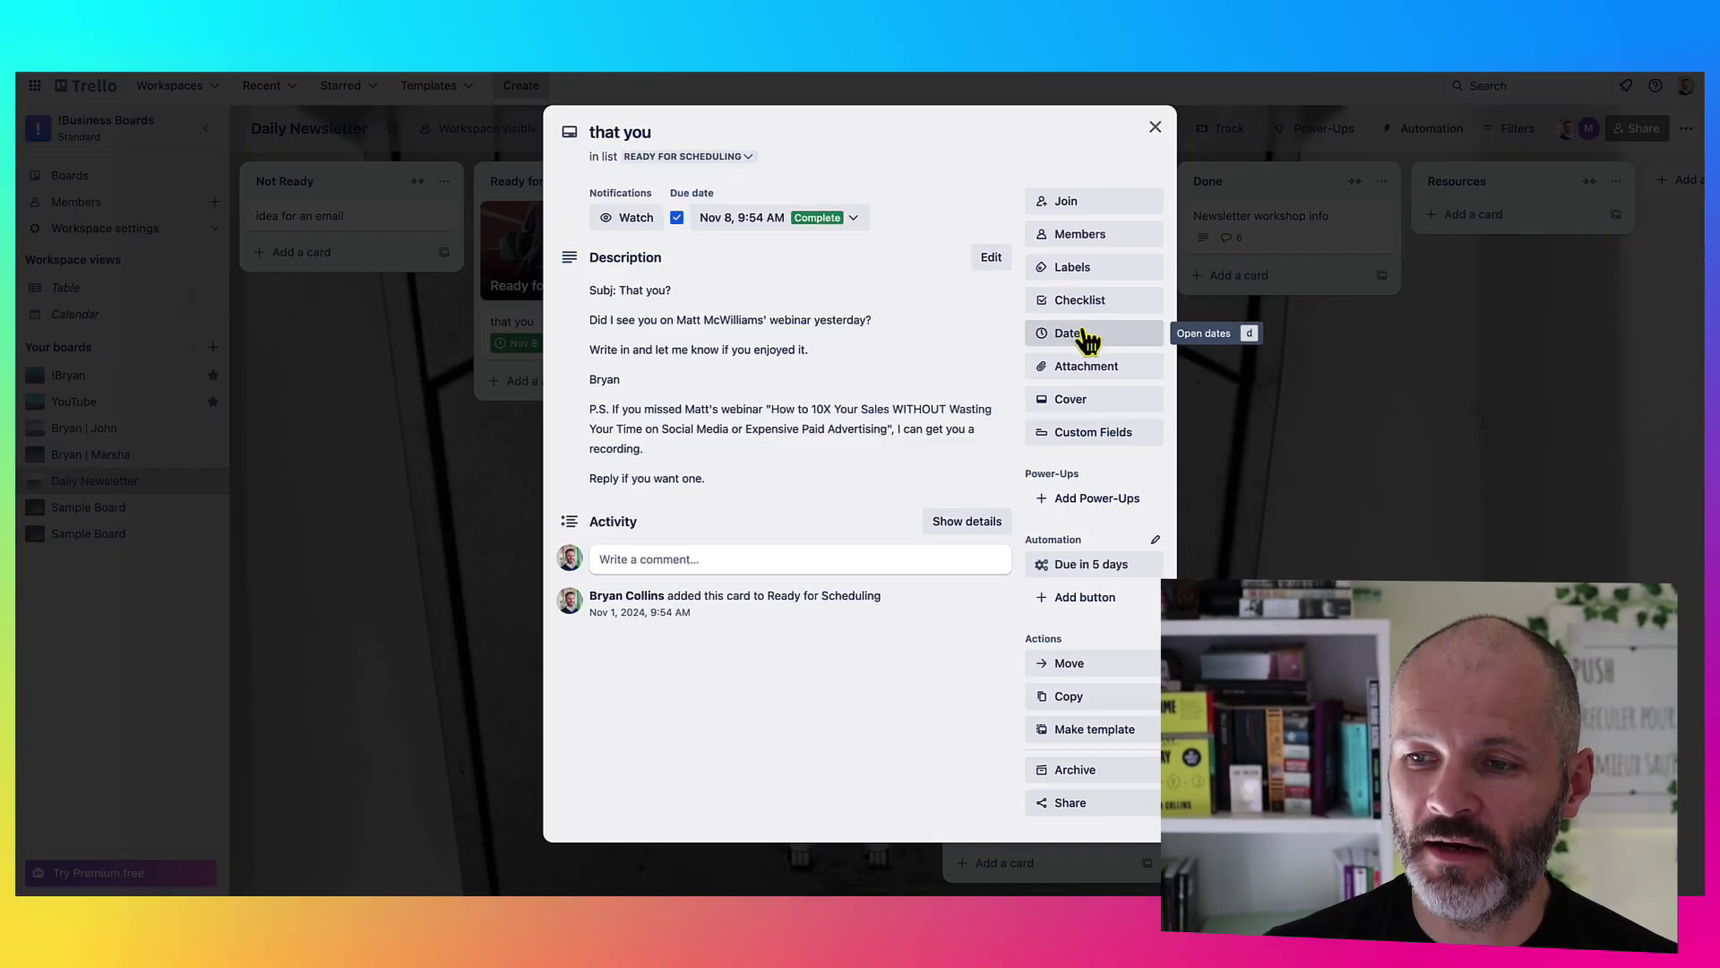
pyautogui.click(1088, 340)
pyautogui.press('Escape')
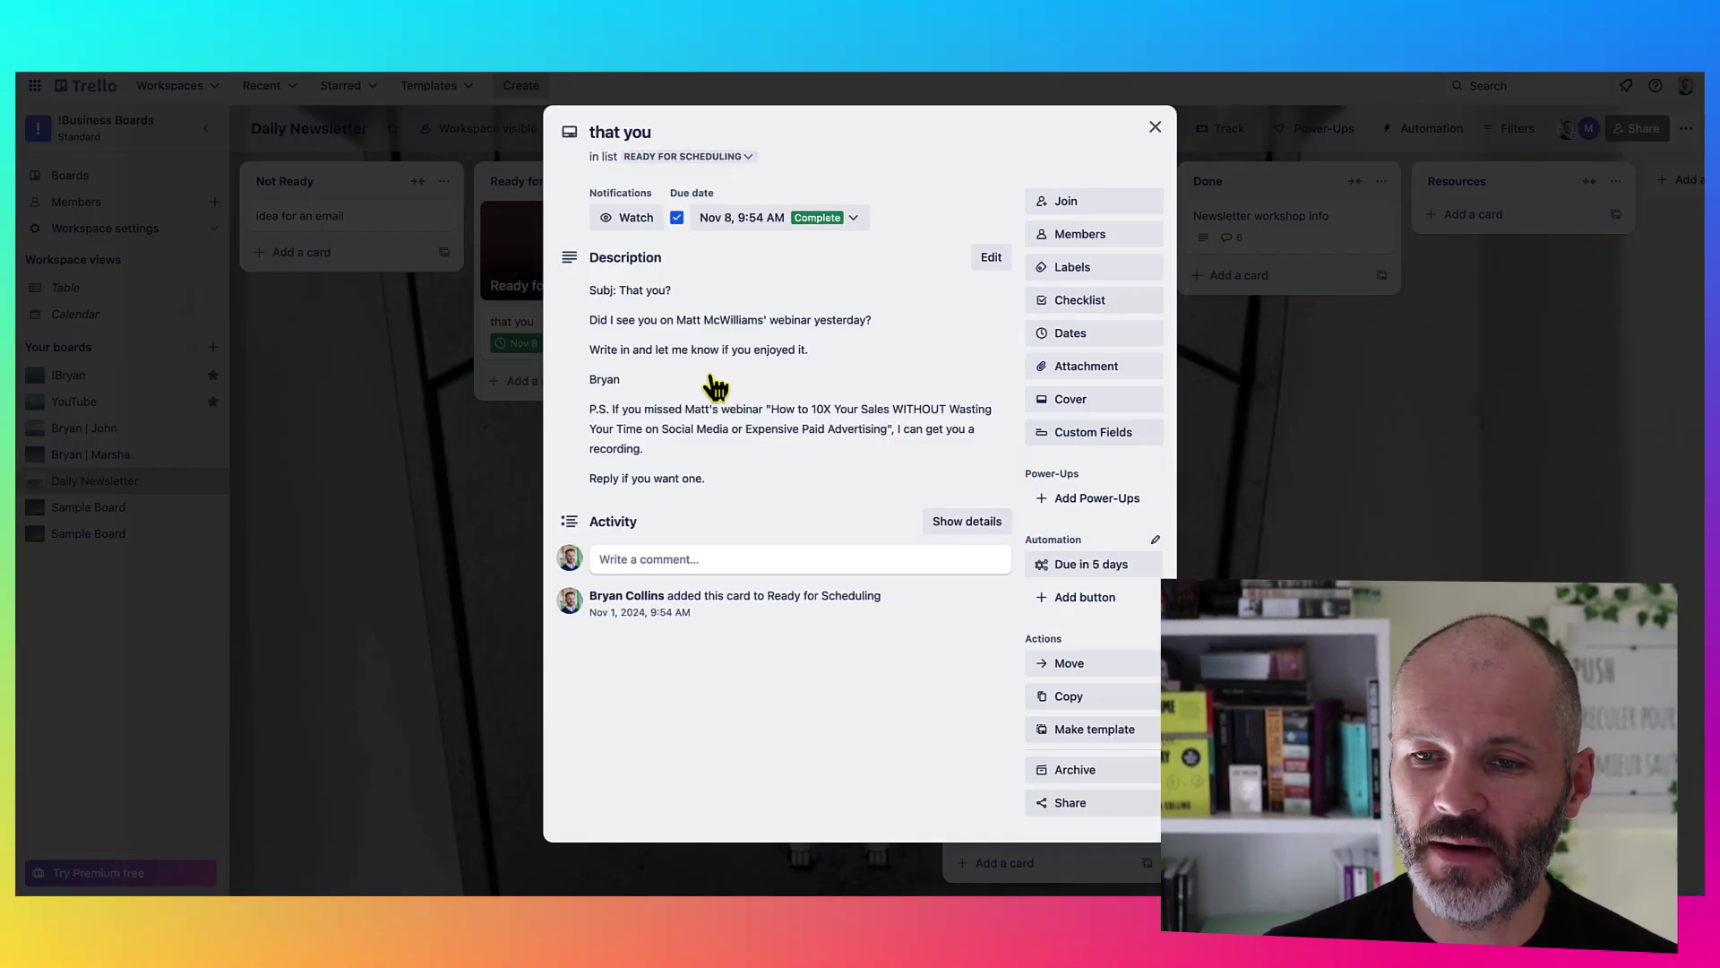
pyautogui.click(491, 444)
pyautogui.moveTo(595, 350); pyautogui.dragTo(832, 260)
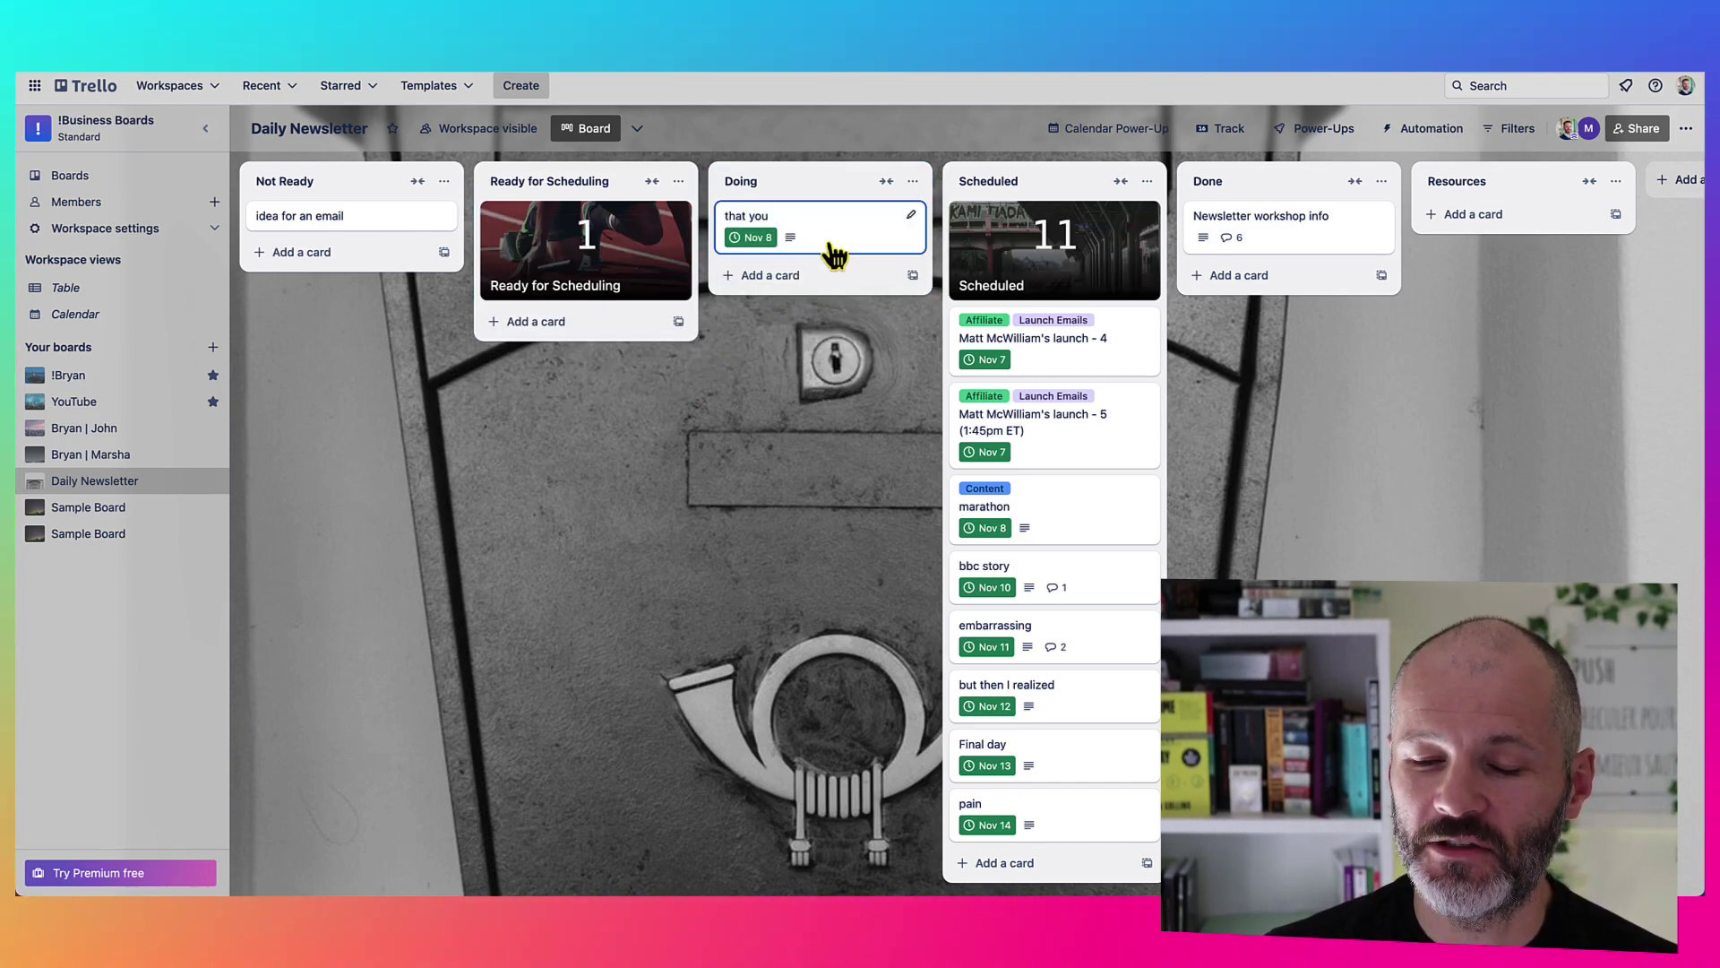
pyautogui.moveTo(831, 257); pyautogui.dragTo(1079, 377)
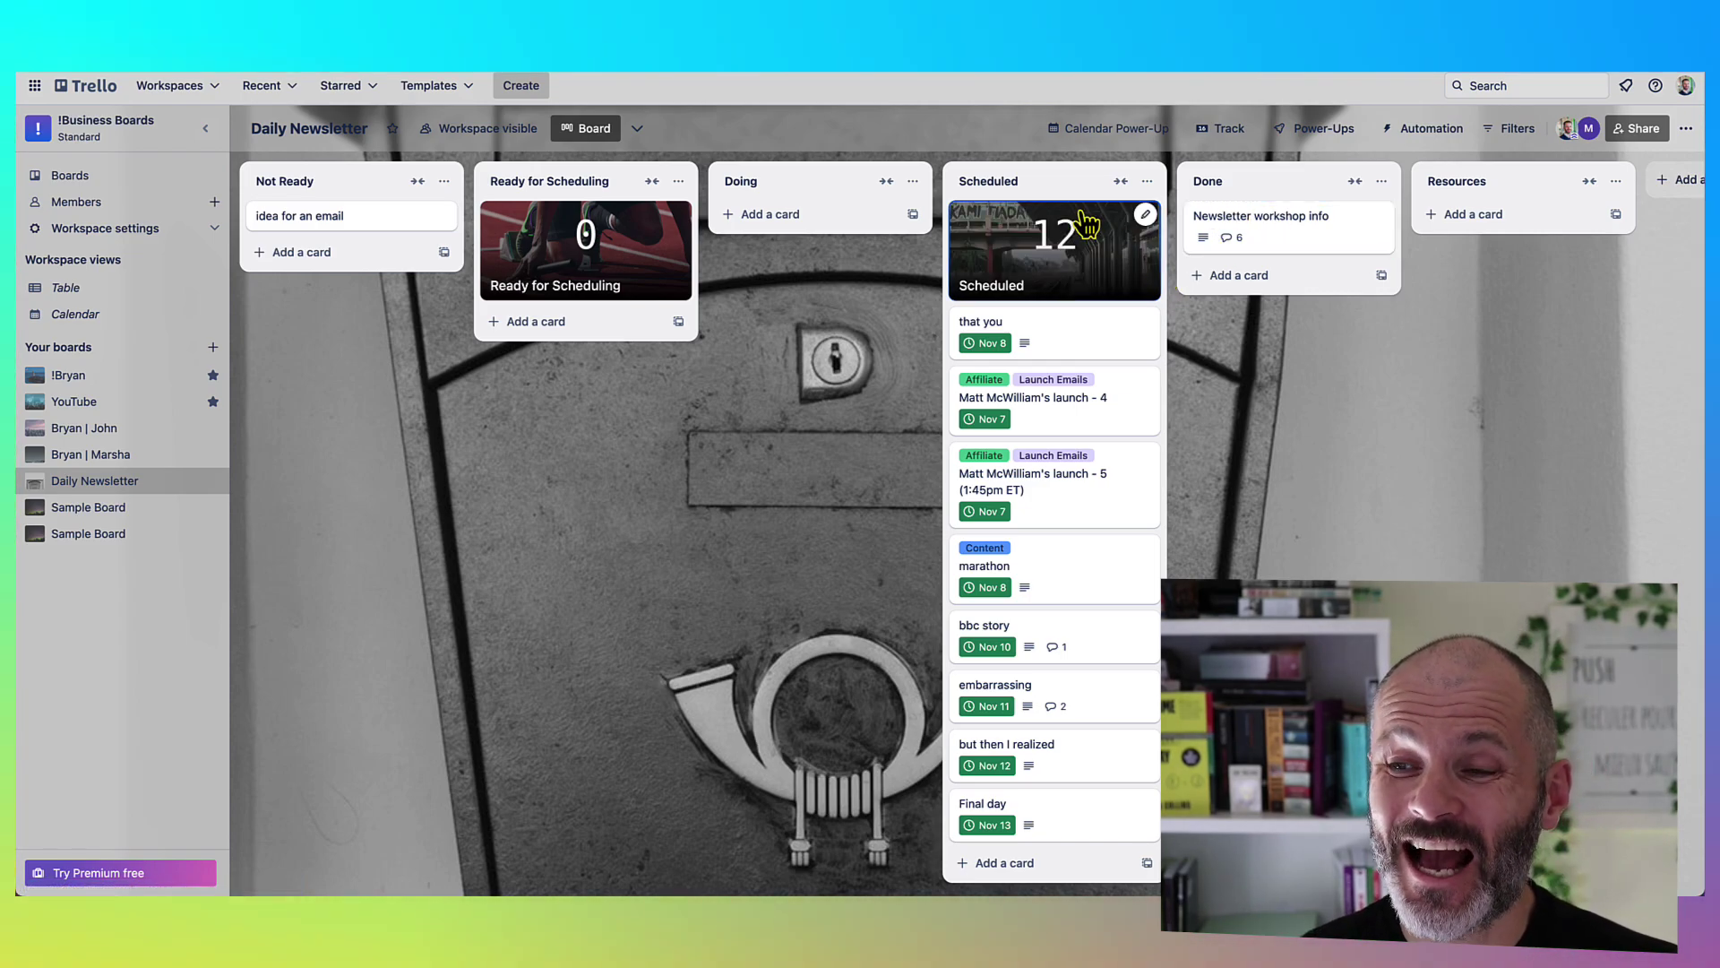
pyautogui.click(1134, 141)
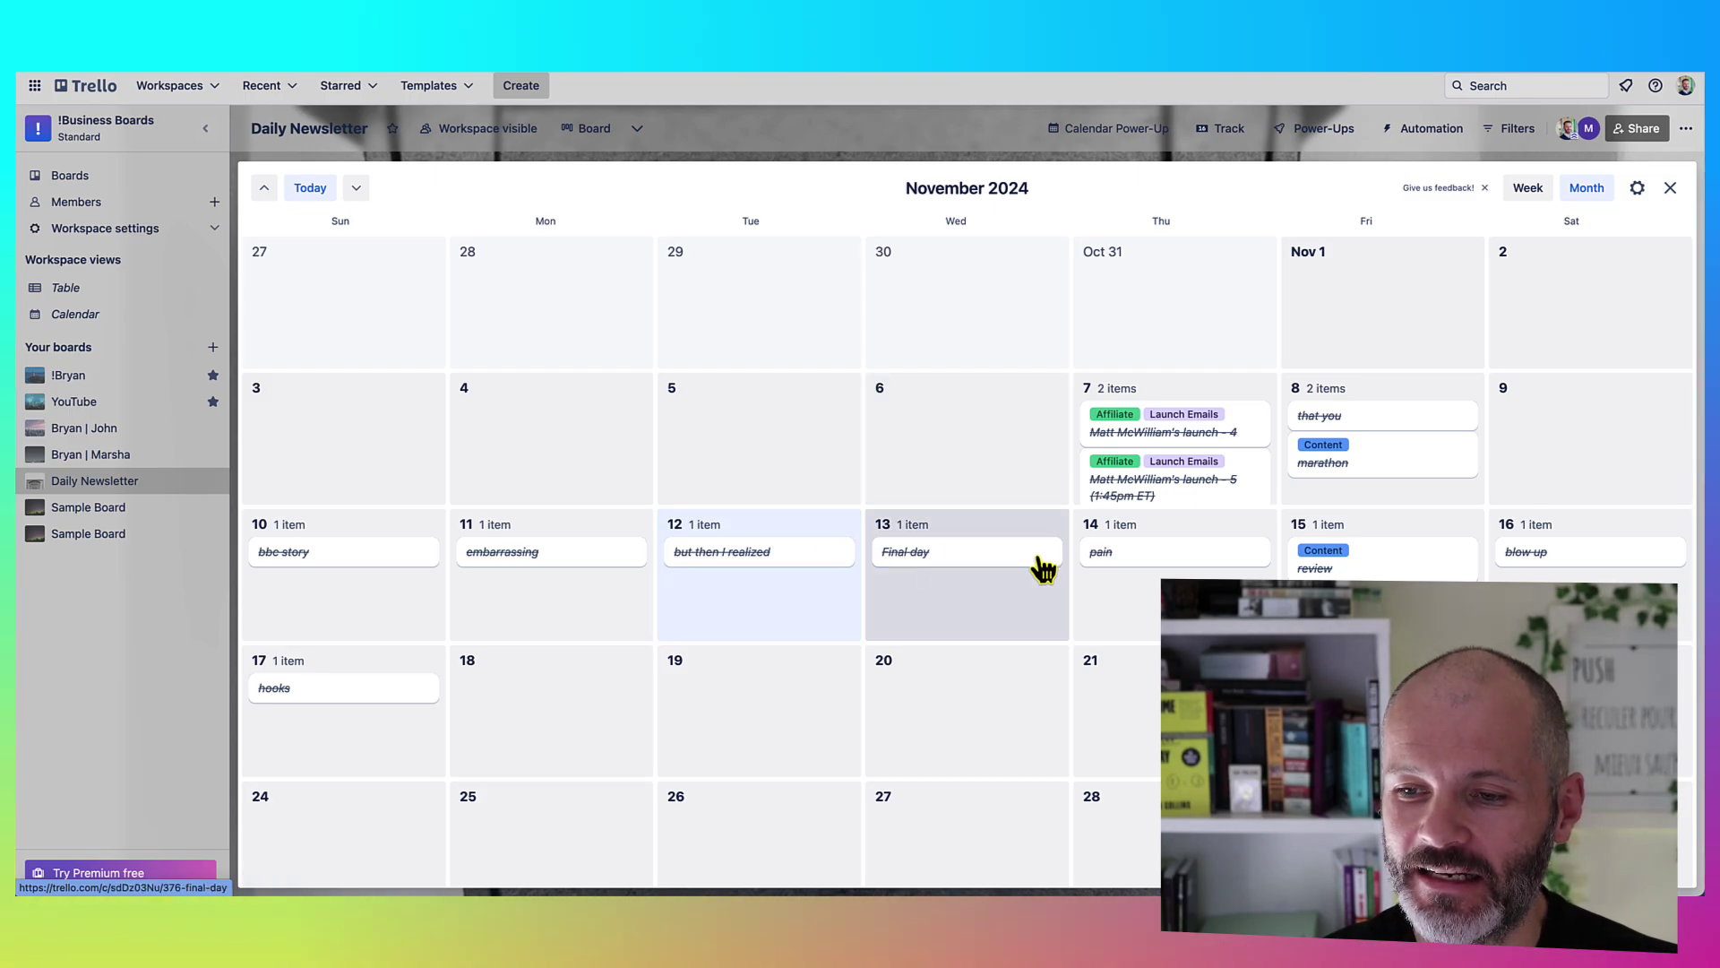
pyautogui.click(1014, 570)
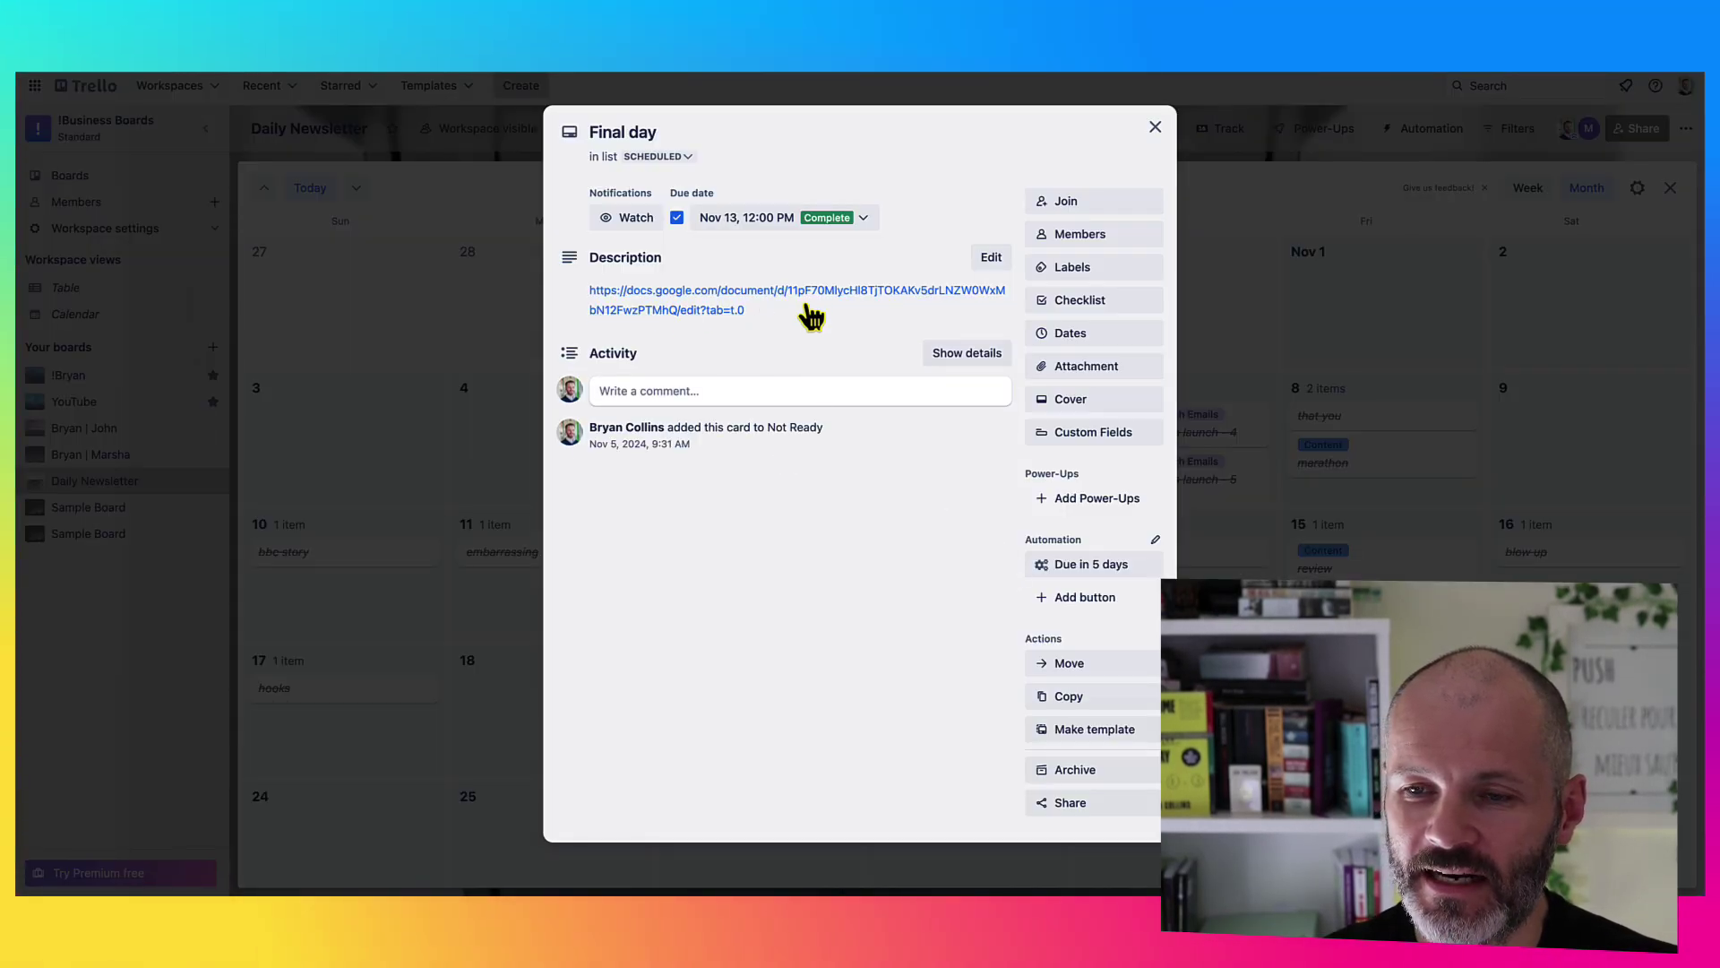
pyautogui.click(515, 556)
pyautogui.click(538, 566)
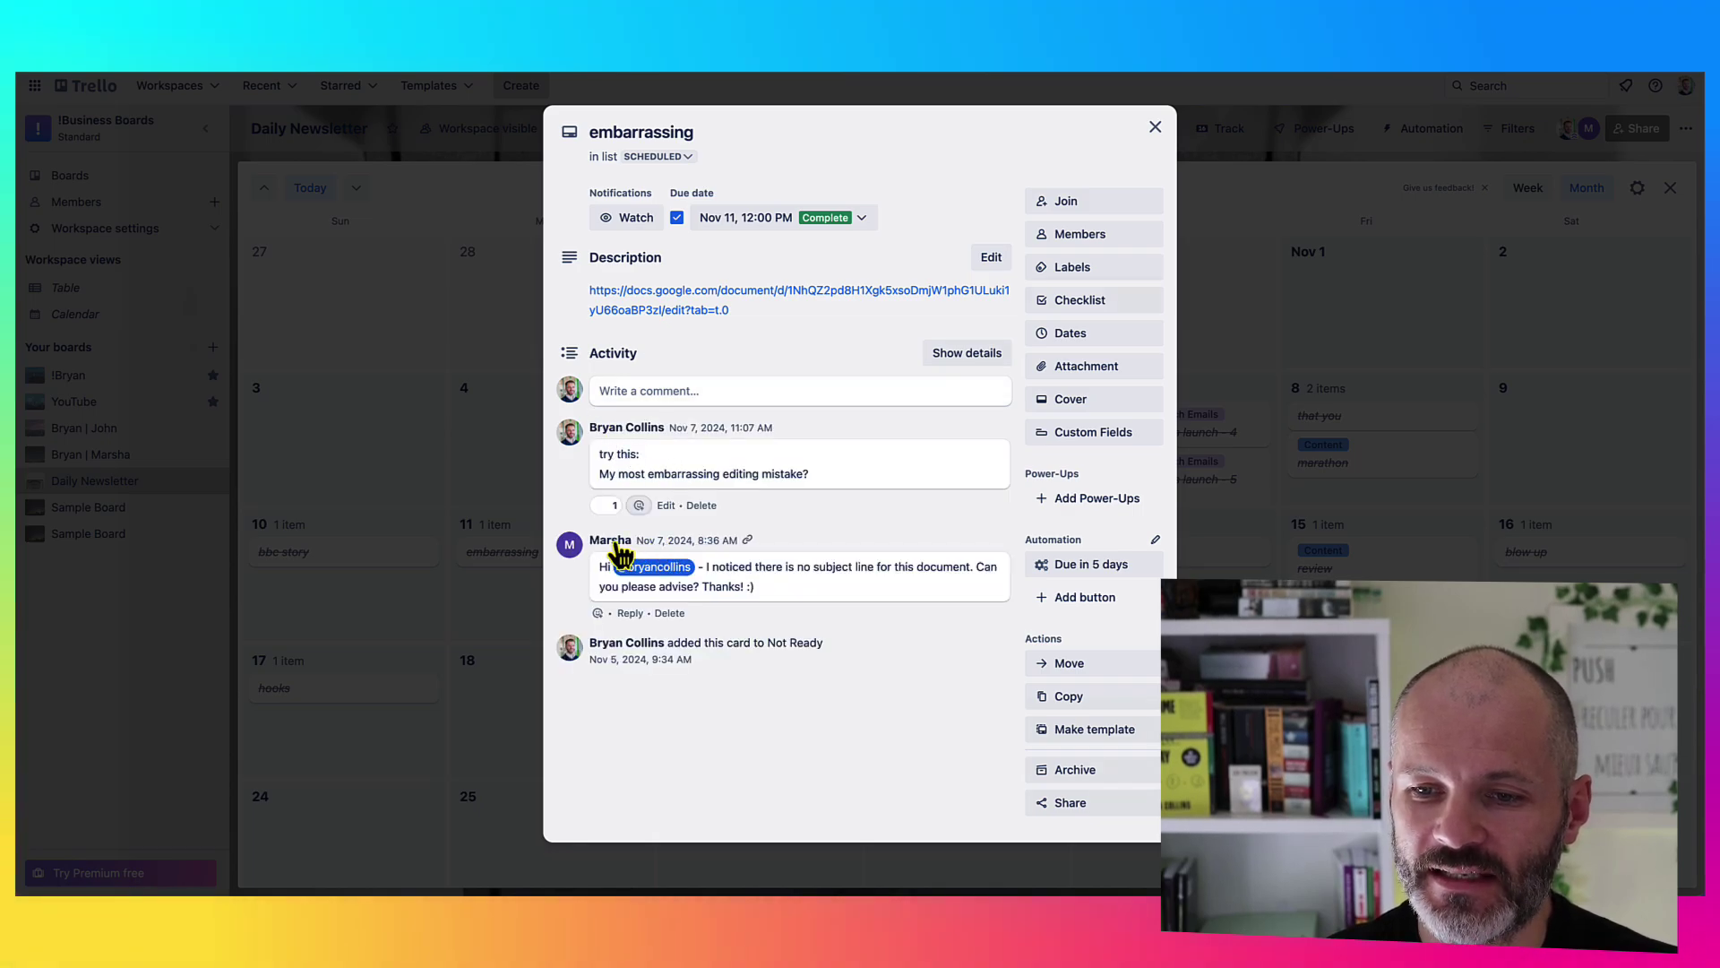
pyautogui.moveTo(793, 596); pyautogui.dragTo(721, 566)
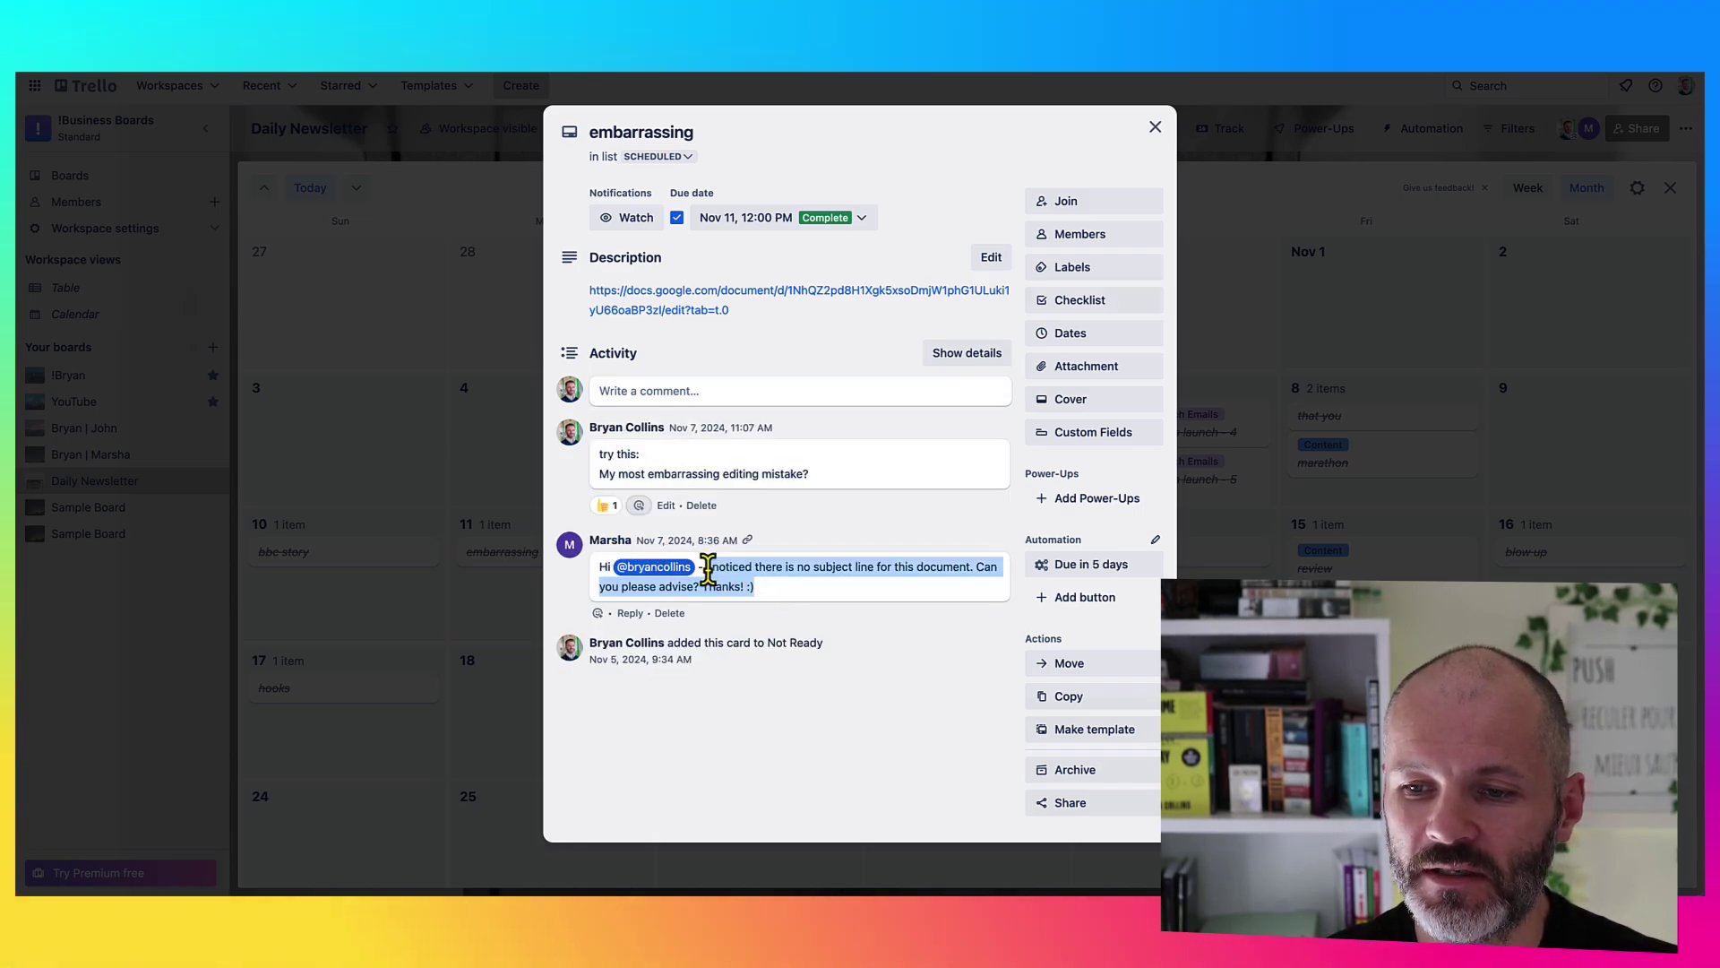
pyautogui.moveTo(608, 454); pyautogui.dragTo(809, 473)
pyautogui.click(497, 562)
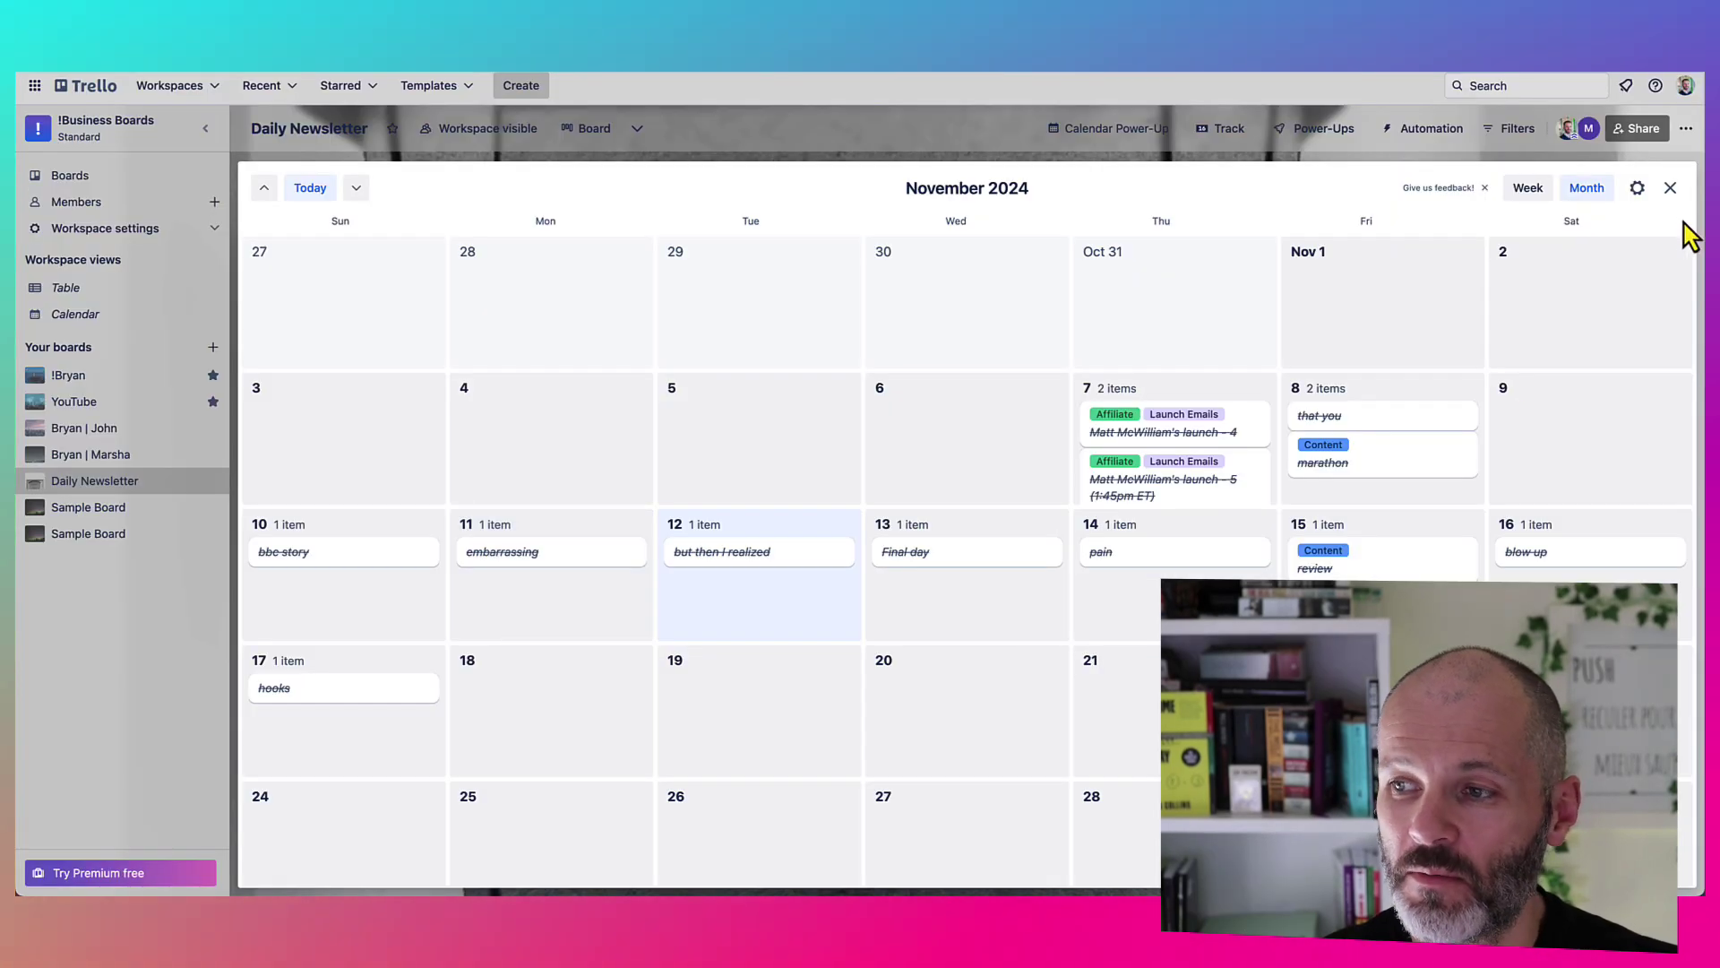
pyautogui.click(1670, 187)
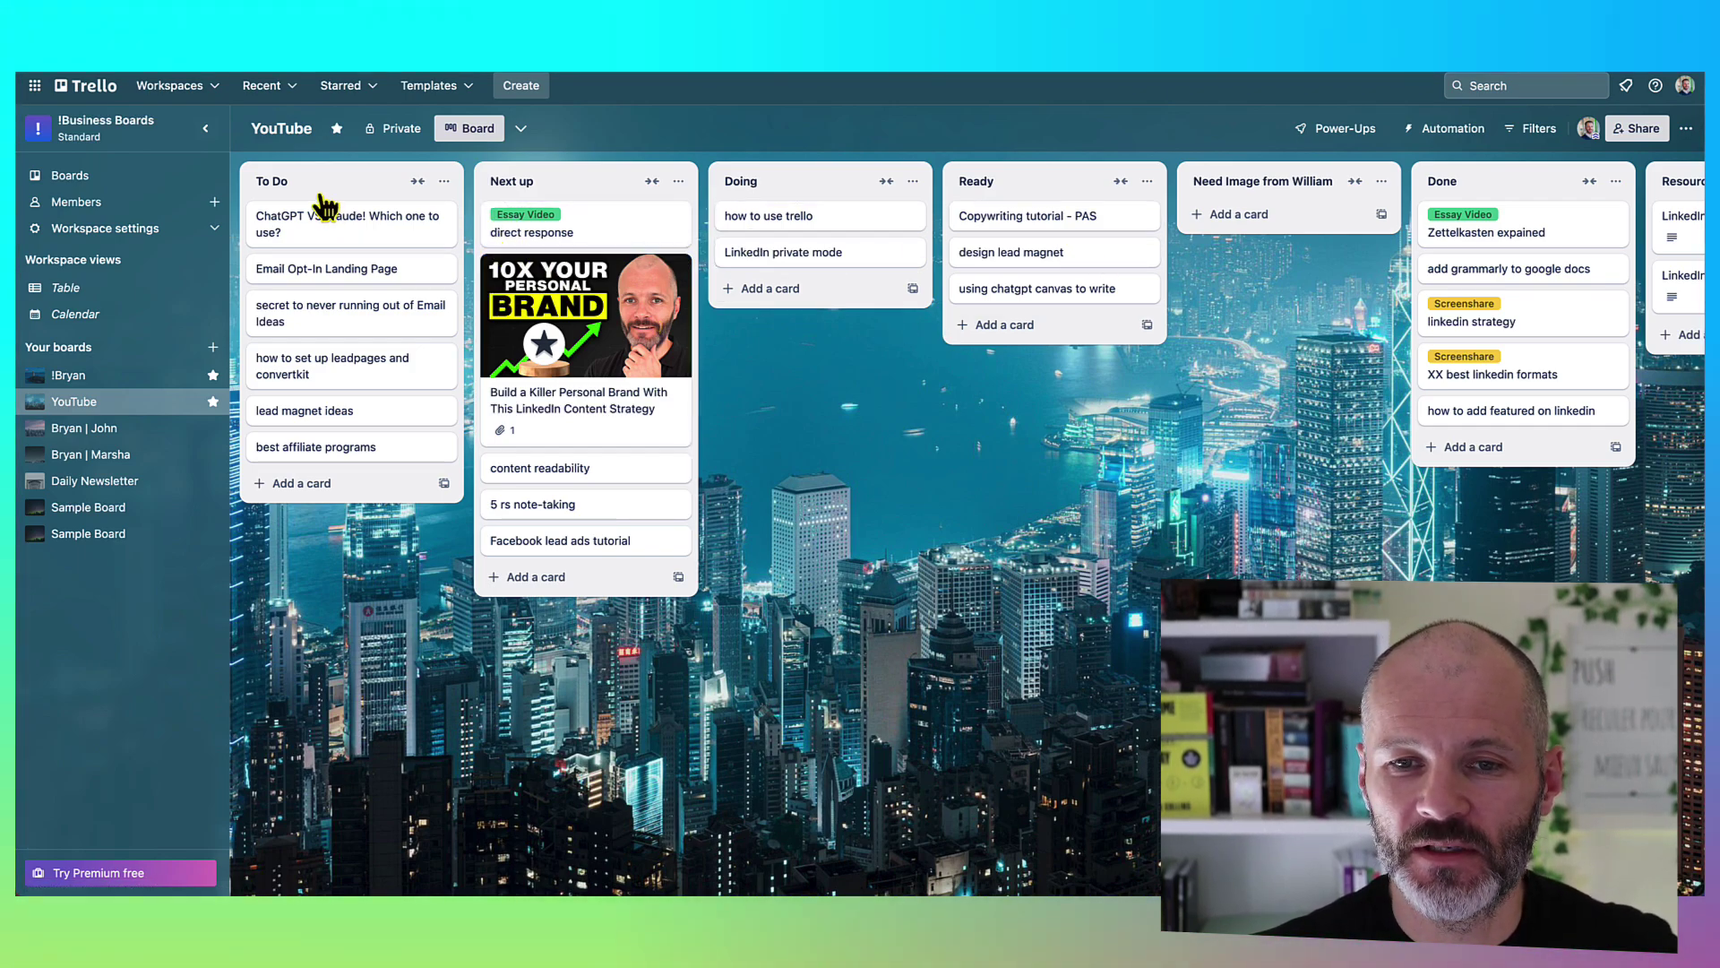
# Look over the email ideas, direct response and Build a Killer Personal Brand cards
pyautogui.click(394, 311)
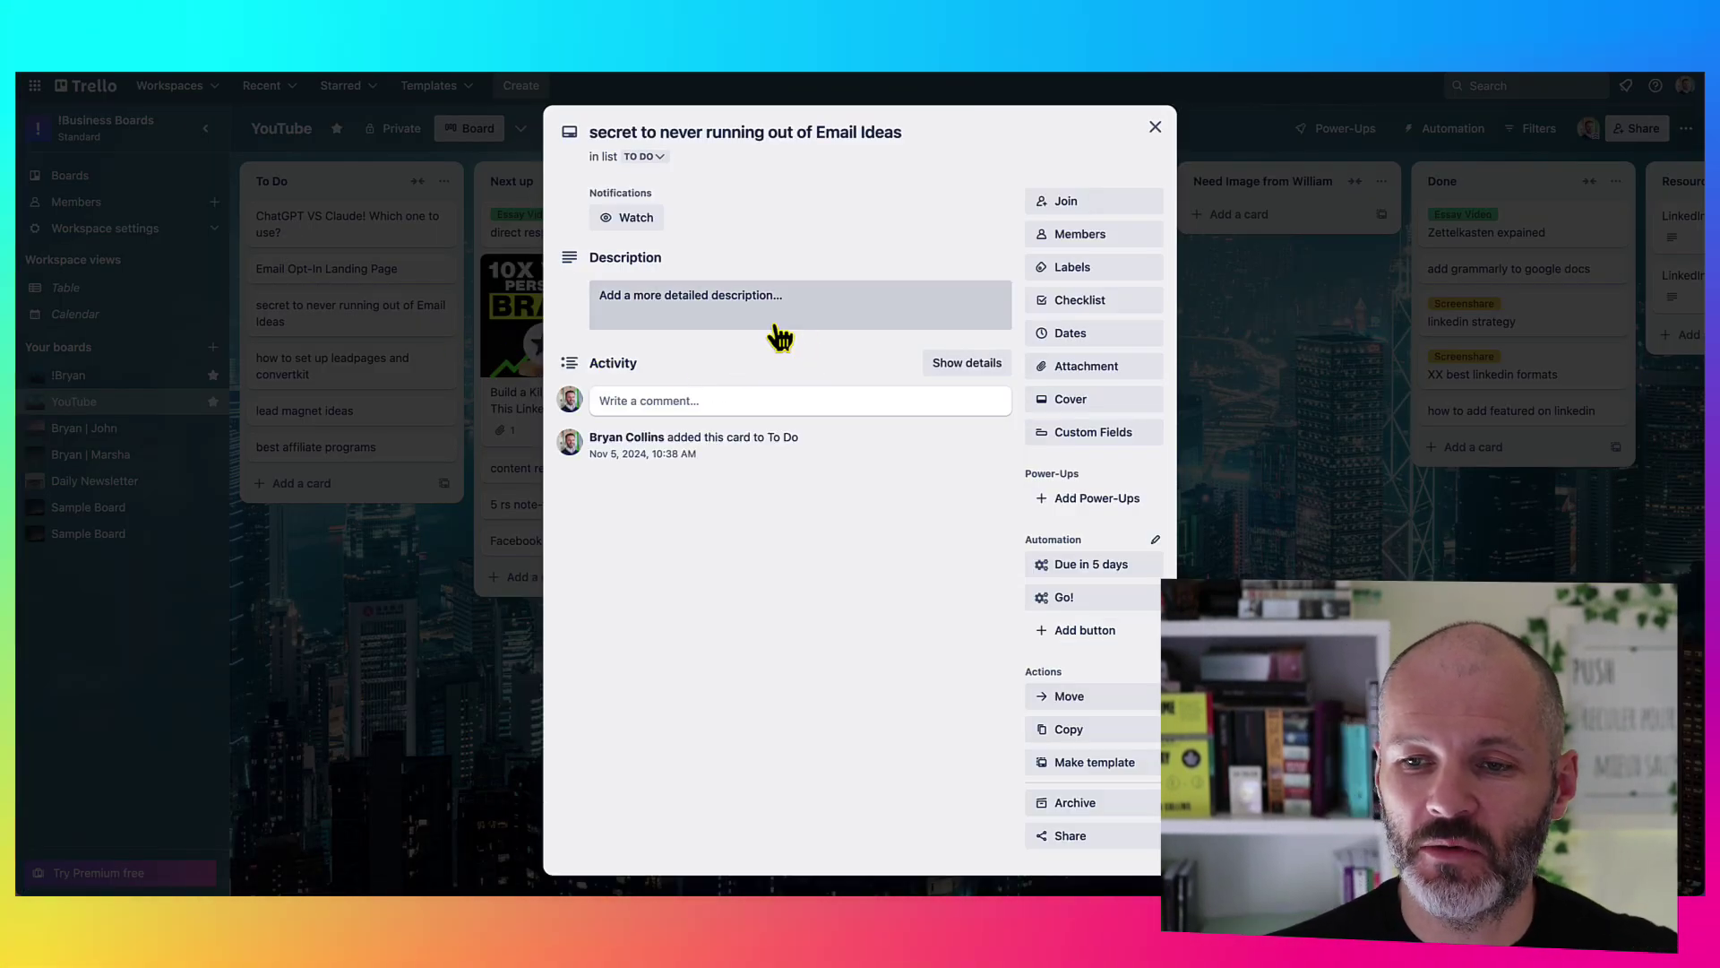
pyautogui.click(508, 390)
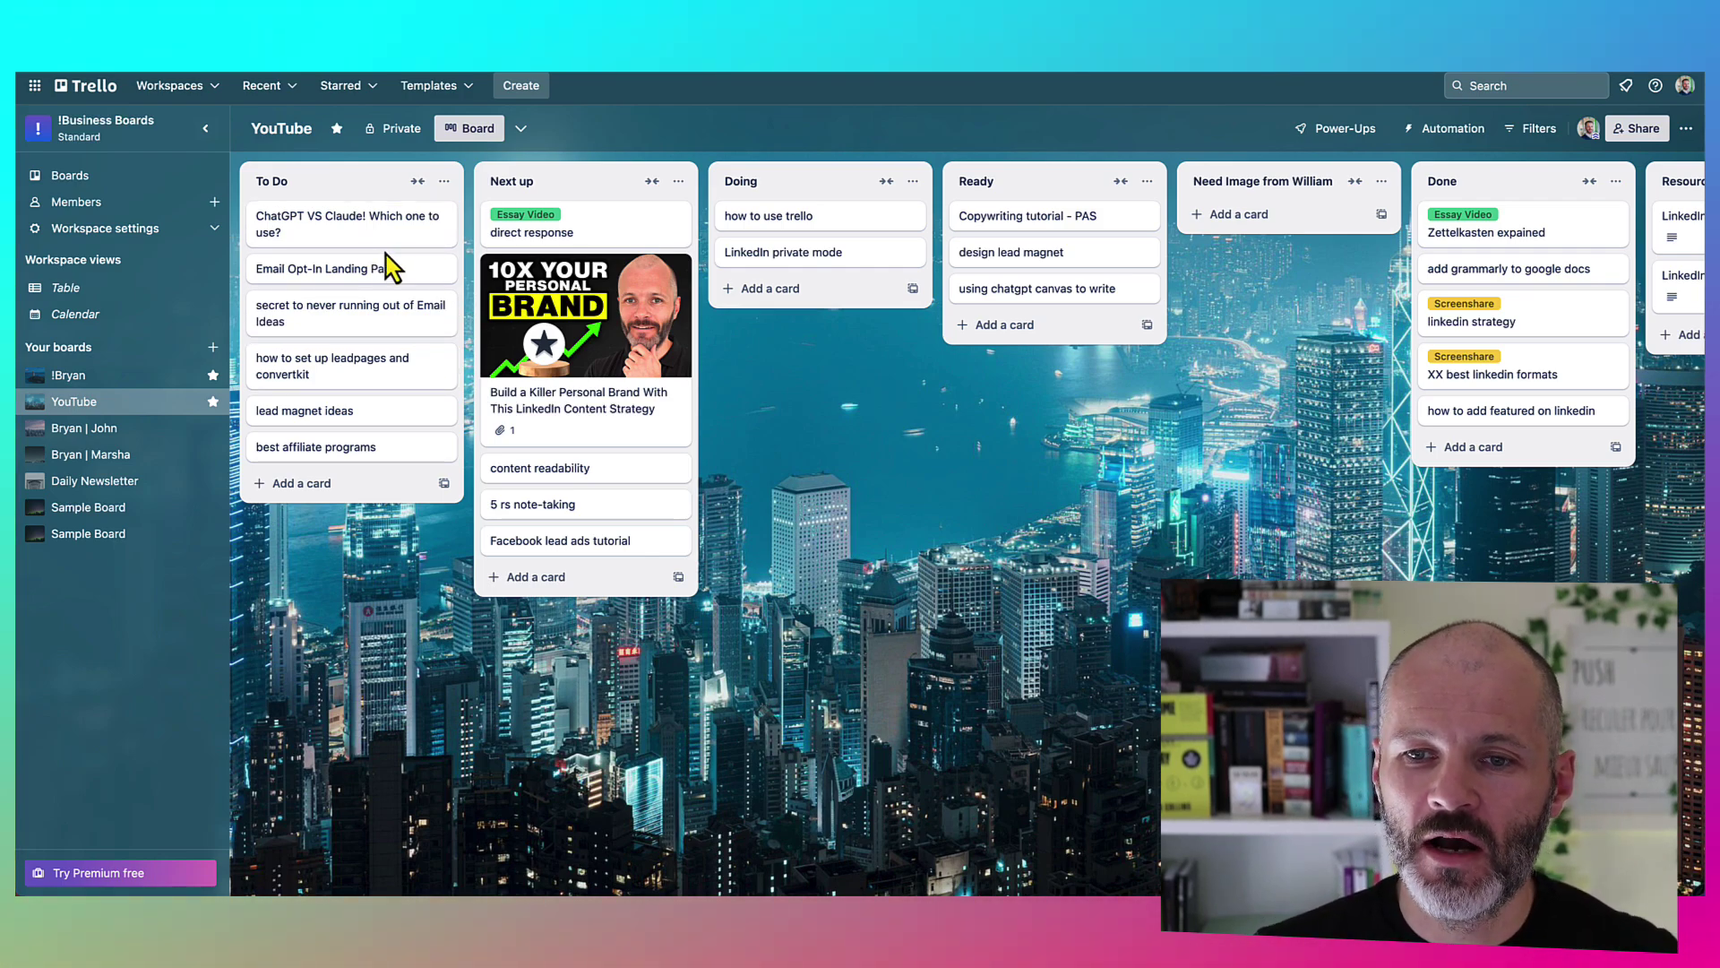
pyautogui.click(618, 232)
pyautogui.click(472, 442)
pyautogui.click(555, 394)
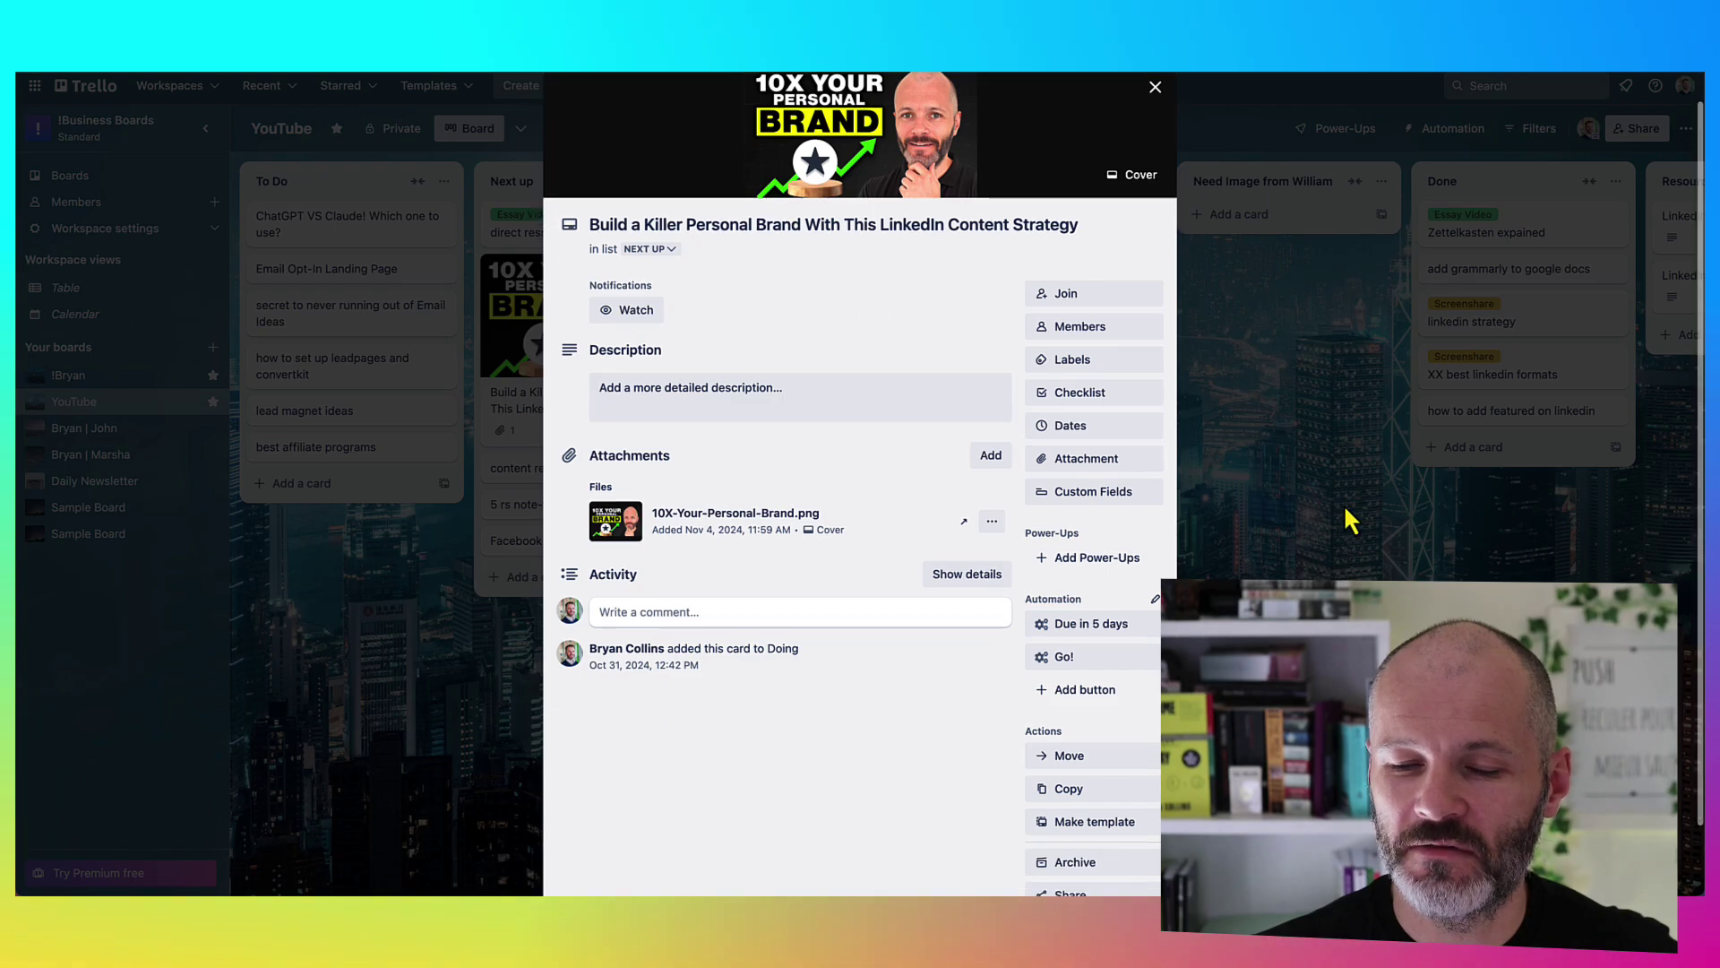
pyautogui.click(1342, 503)
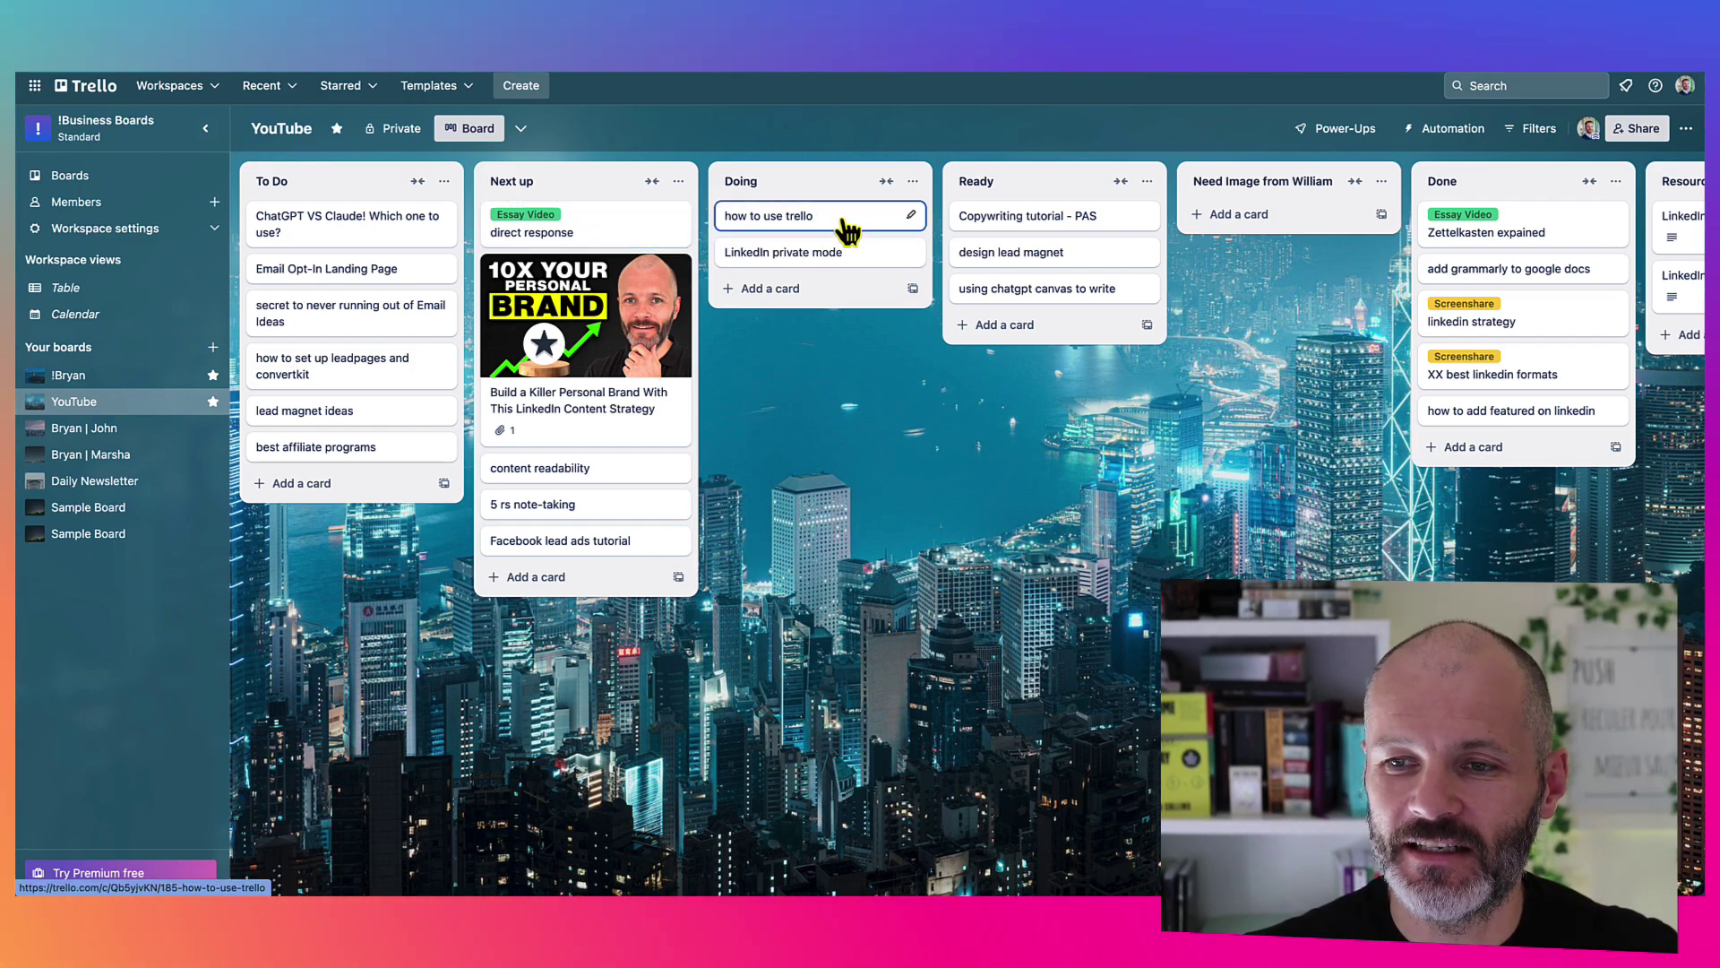
# Start editing the 'how to use trello' card title, then drag the card toward Ready
pyautogui.click(847, 231)
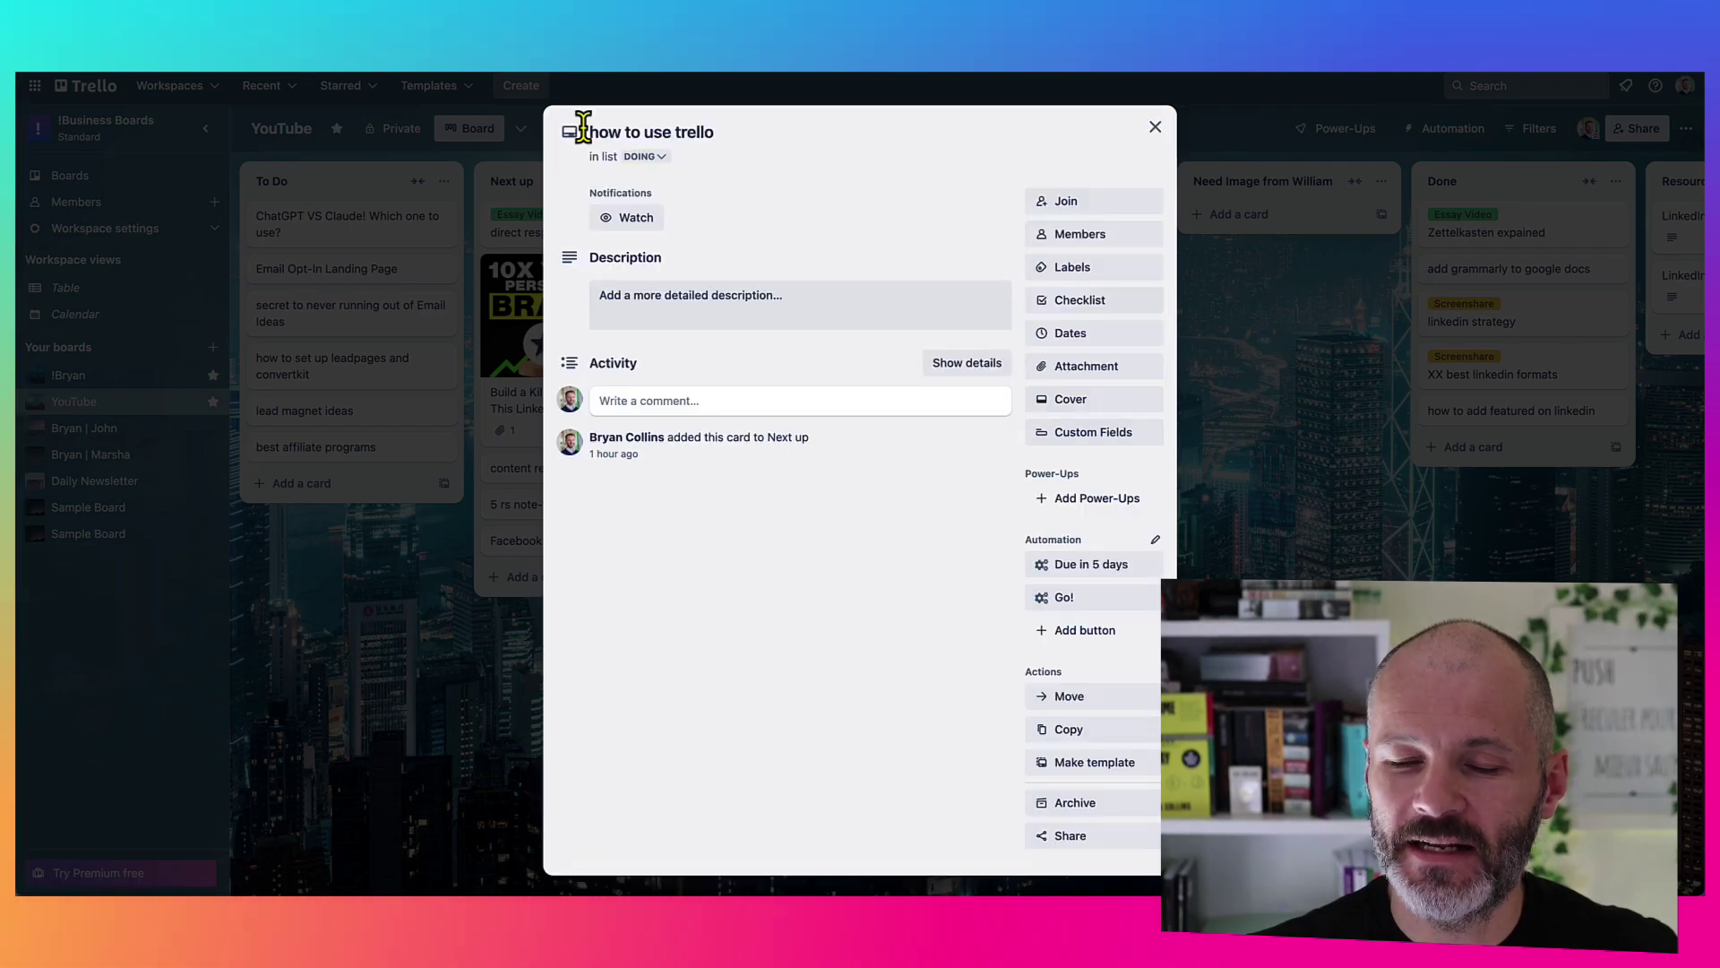
pyautogui.click(583, 126)
pyautogui.click(1276, 475)
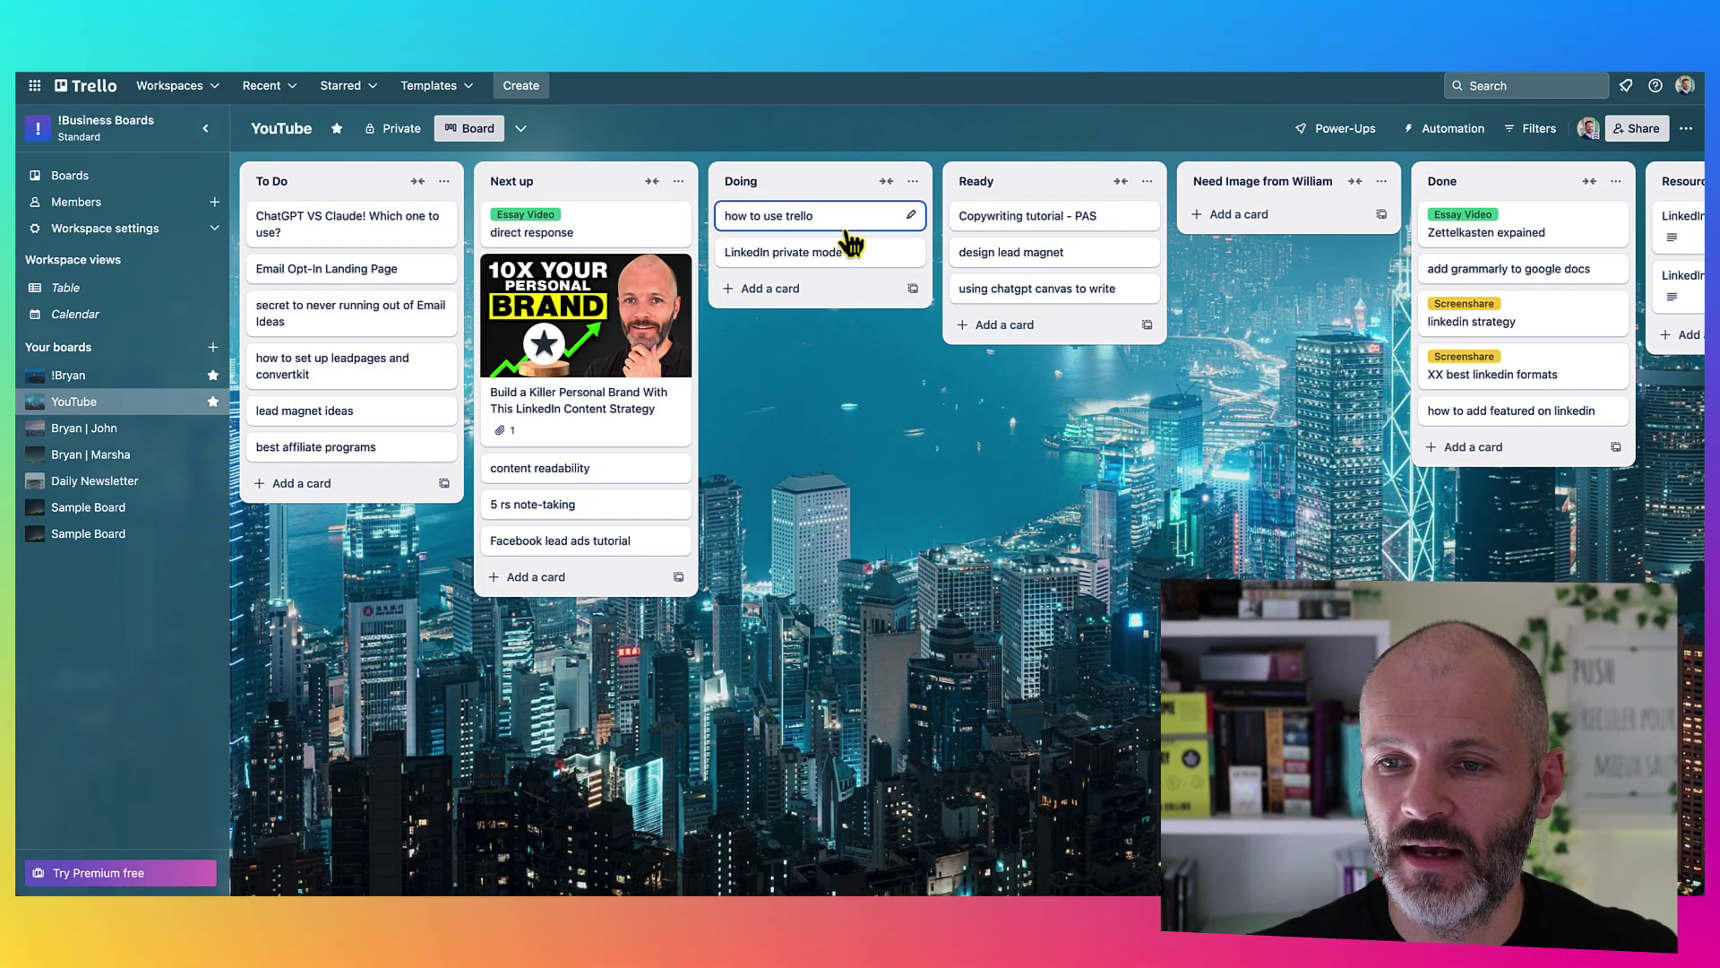
pyautogui.moveTo(795, 218); pyautogui.dragTo(860, 223)
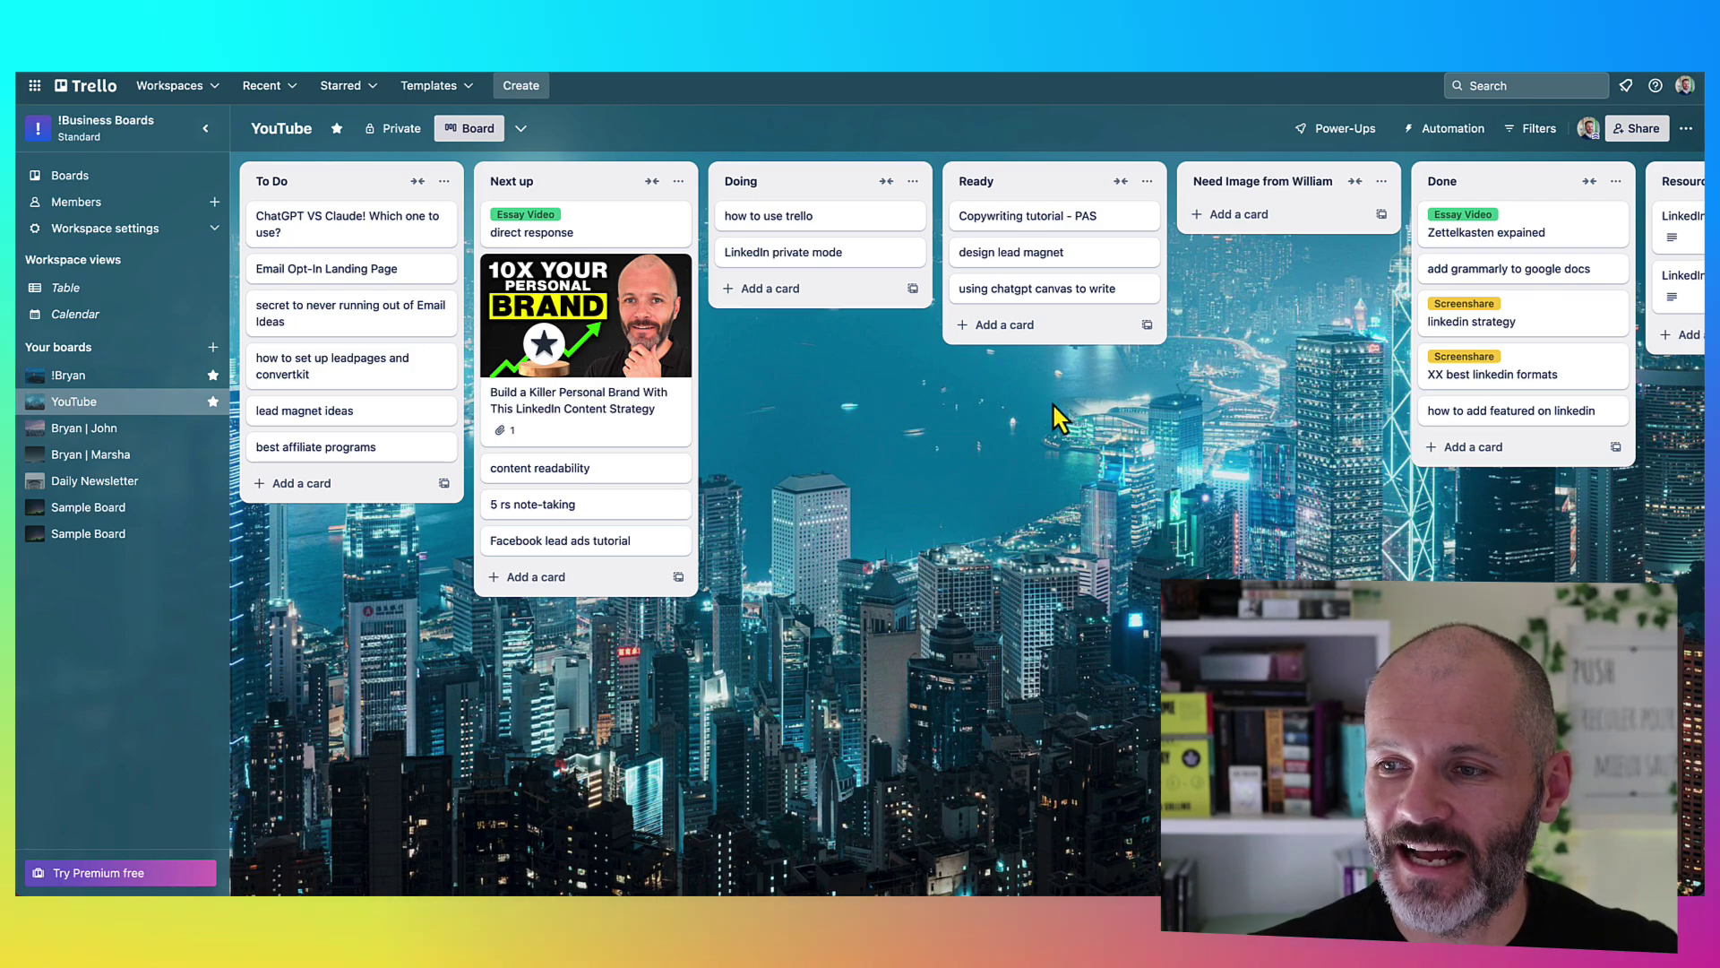
# Drag the Personal Brand card into Done and back to Next up on the YouTube board
pyautogui.hscroll(3, 1039, 402)
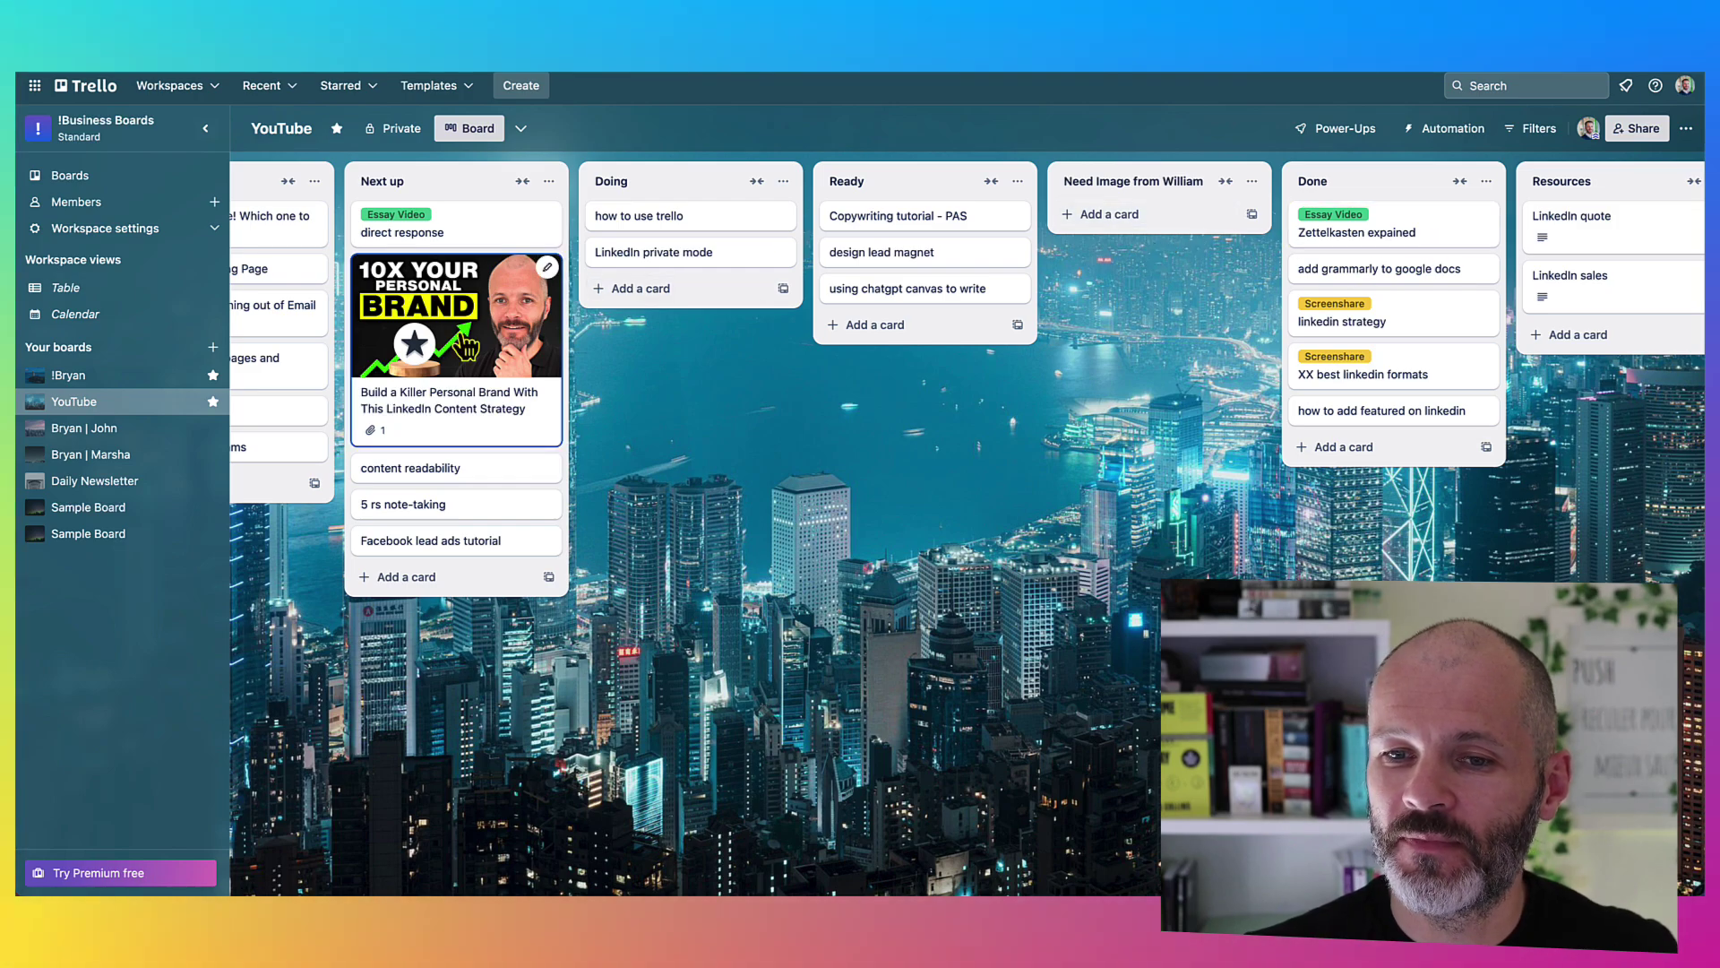
pyautogui.moveTo(484, 305); pyautogui.dragTo(1378, 311)
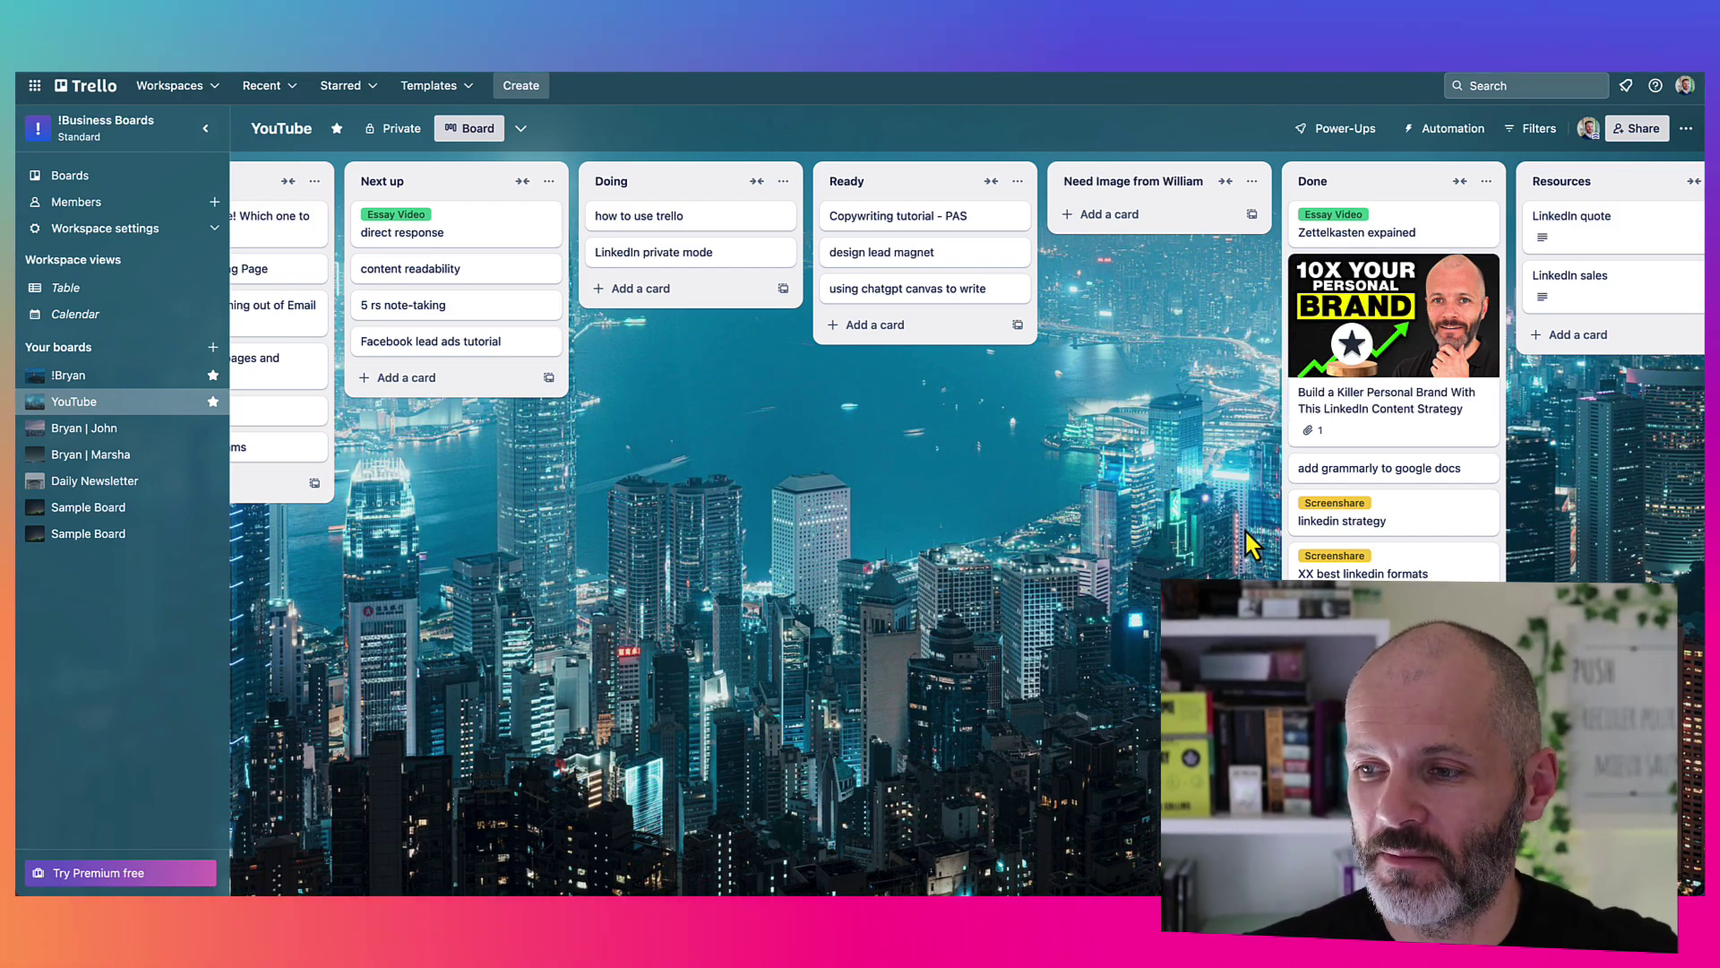
pyautogui.moveTo(1379, 394); pyautogui.dragTo(457, 358)
pyautogui.hscroll(5, 1140, 626)
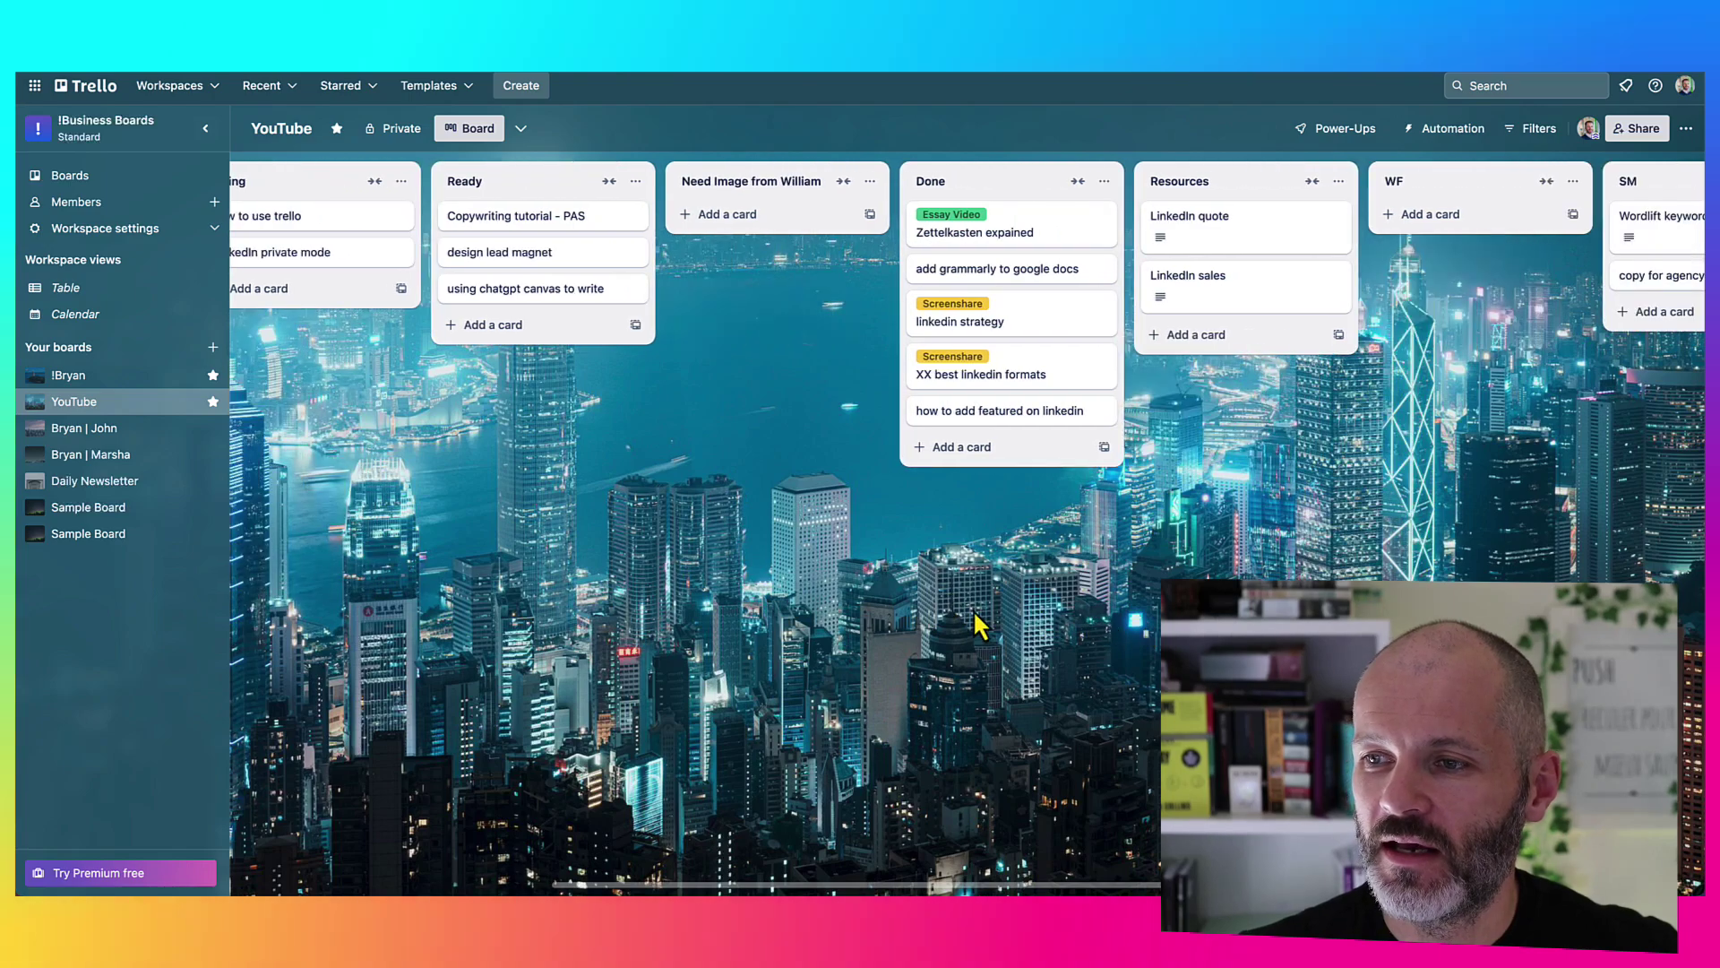
pyautogui.hscroll(3, 1152, 502)
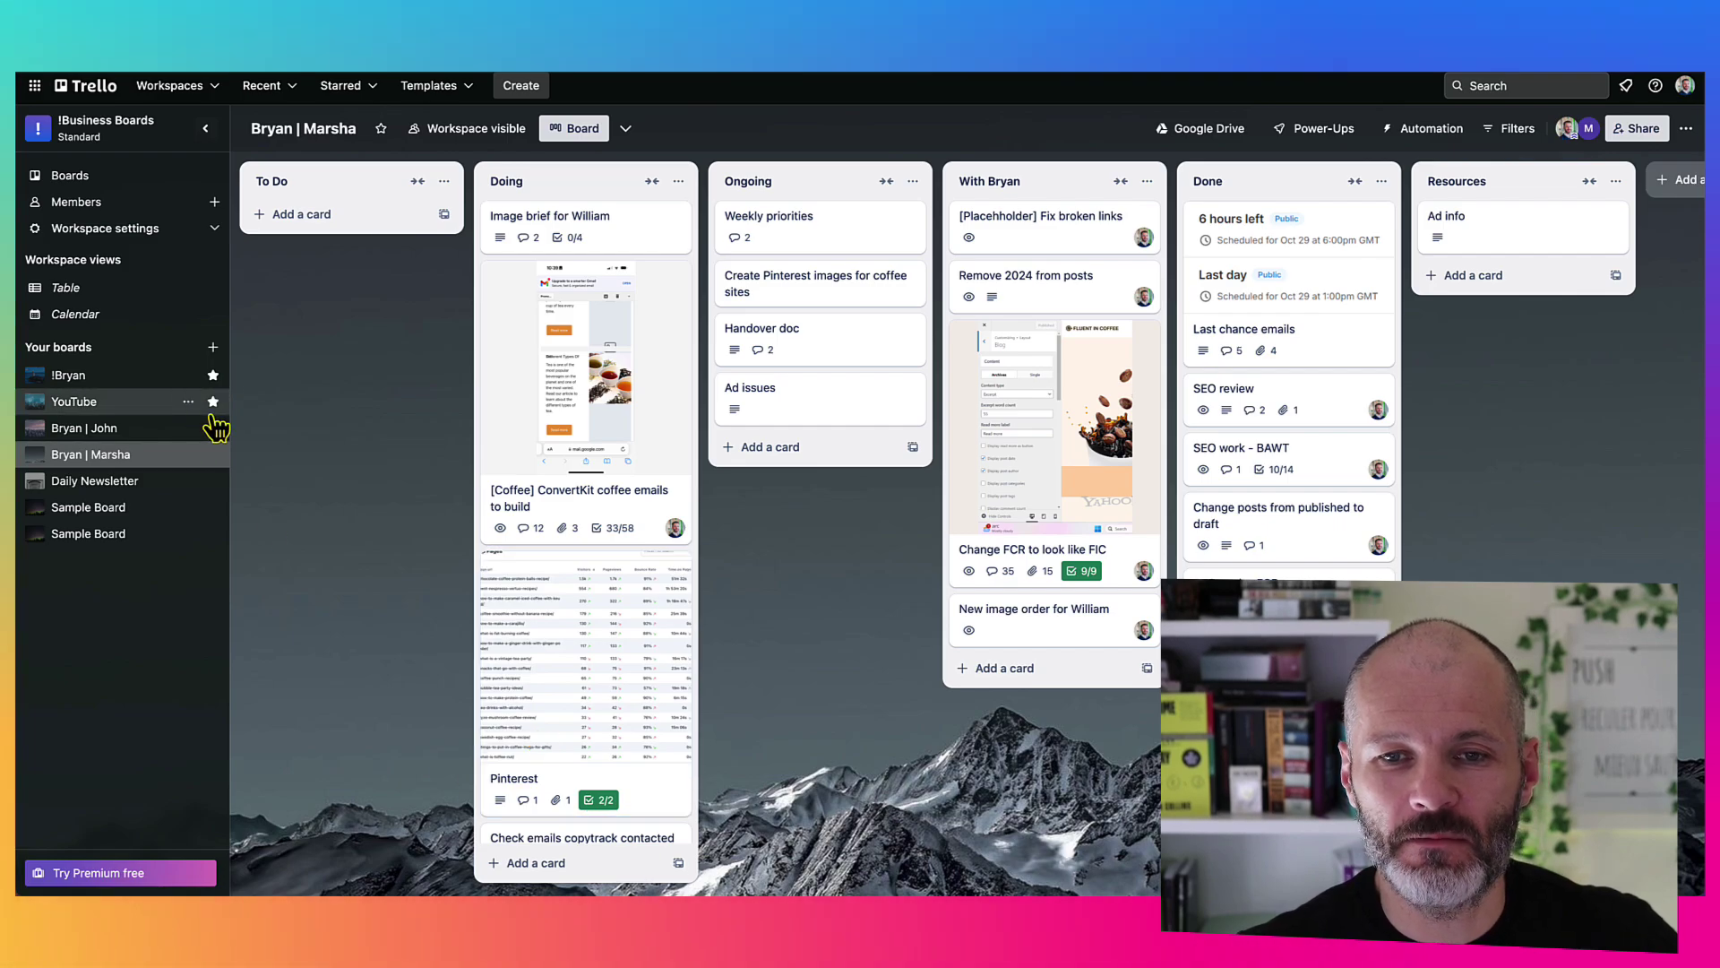
pyautogui.click(316, 215)
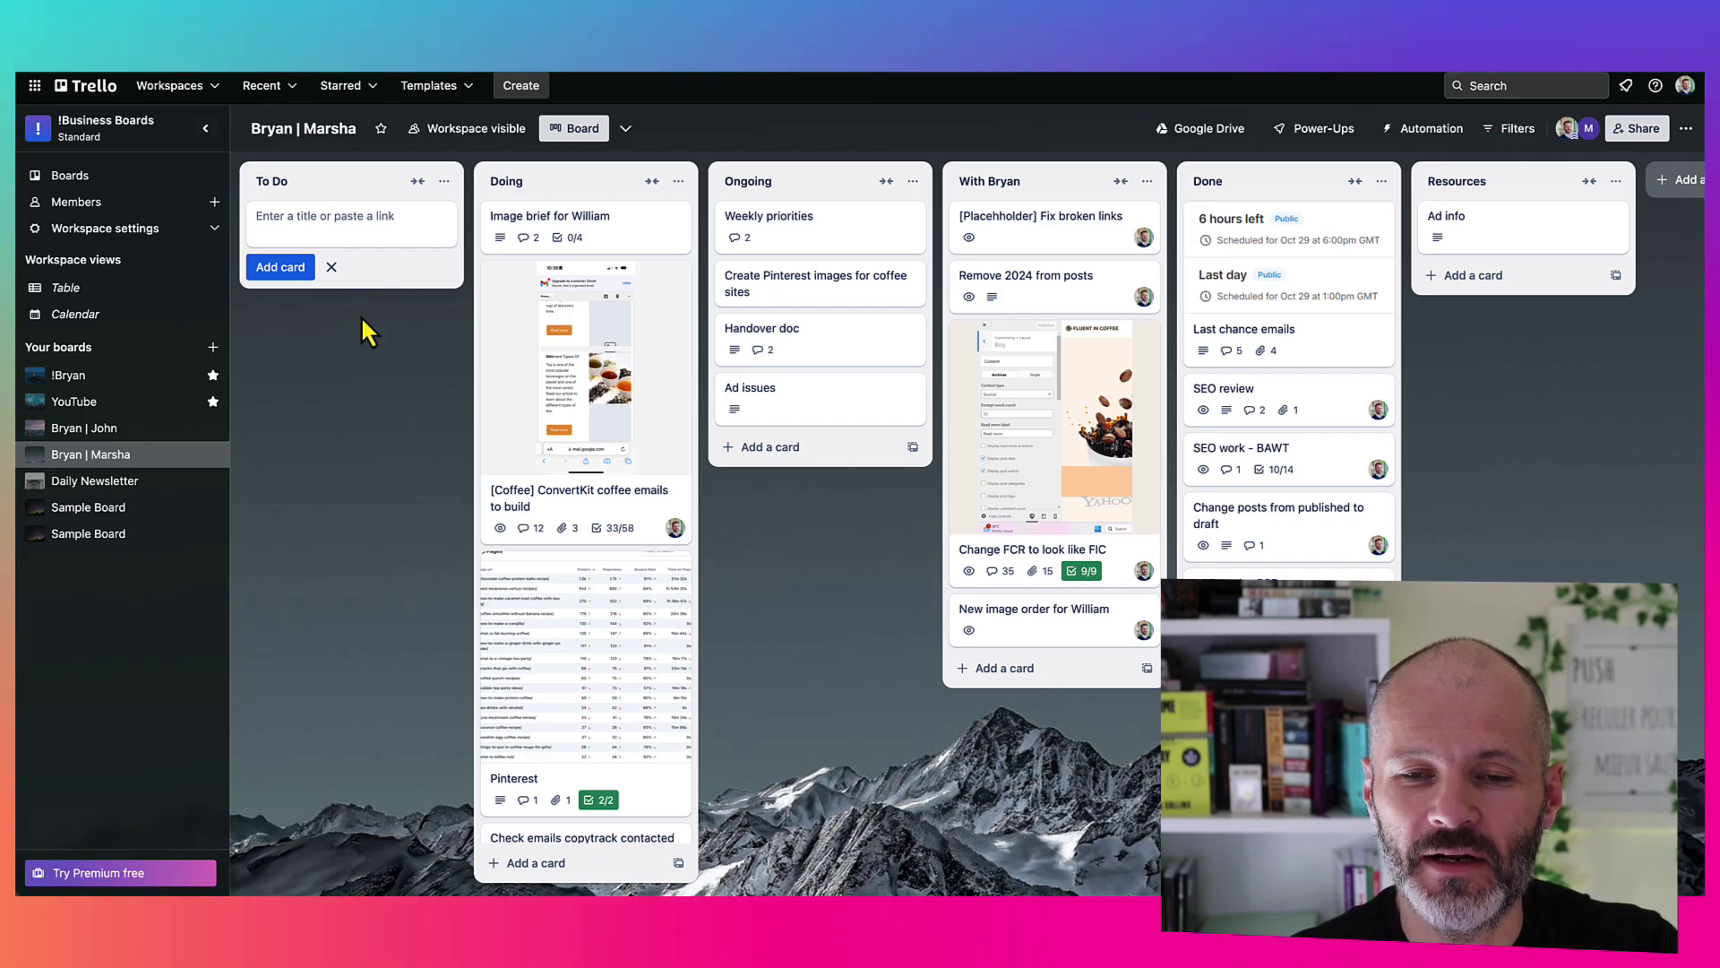
pyautogui.click(360, 316)
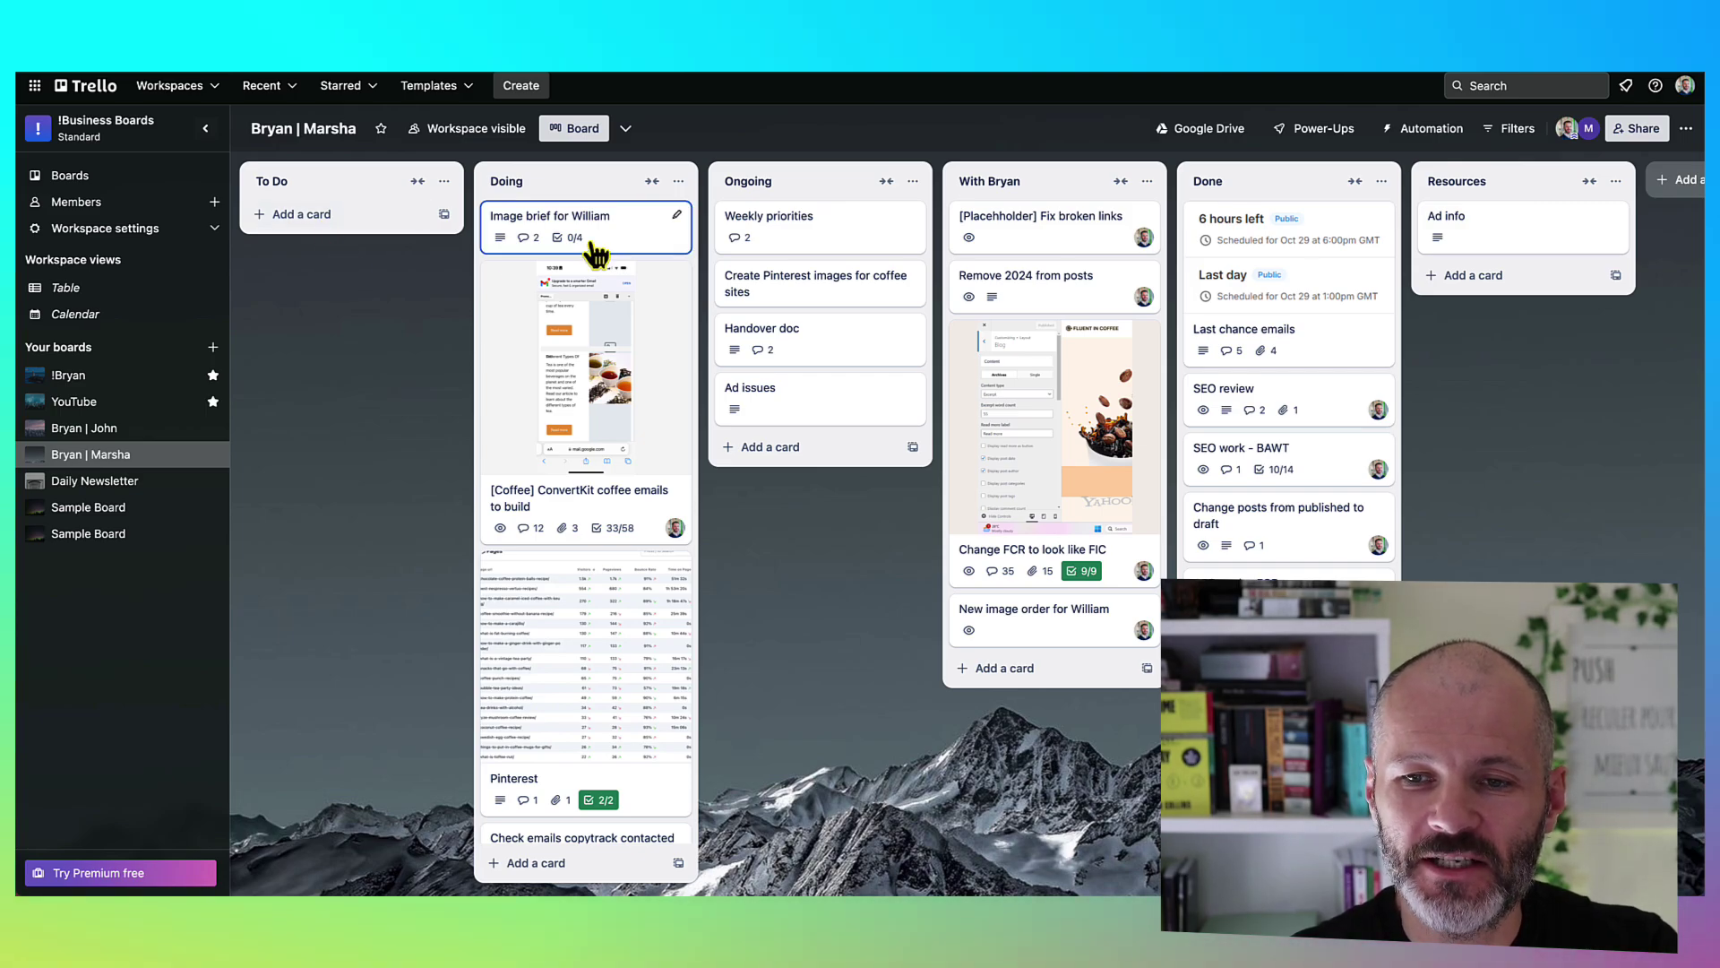
# Open the ConvertKit coffee emails card, scroll through its checklist and activity, then close it
pyautogui.click(598, 340)
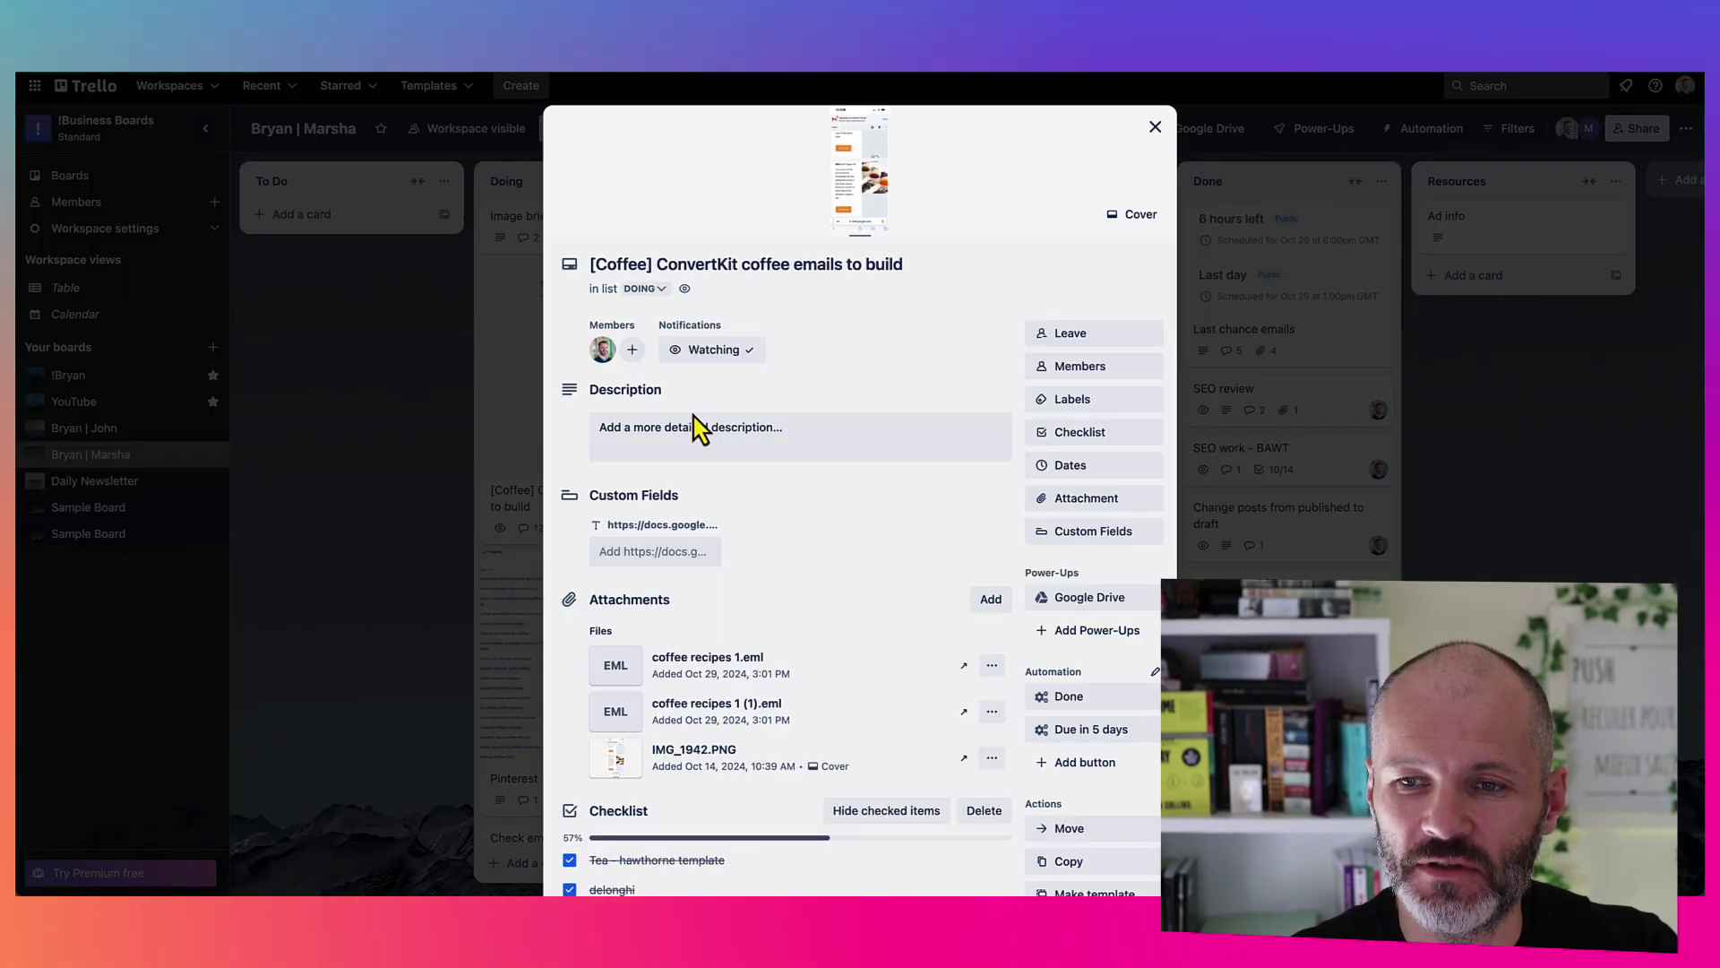
pyautogui.scroll(-1, 729, 442)
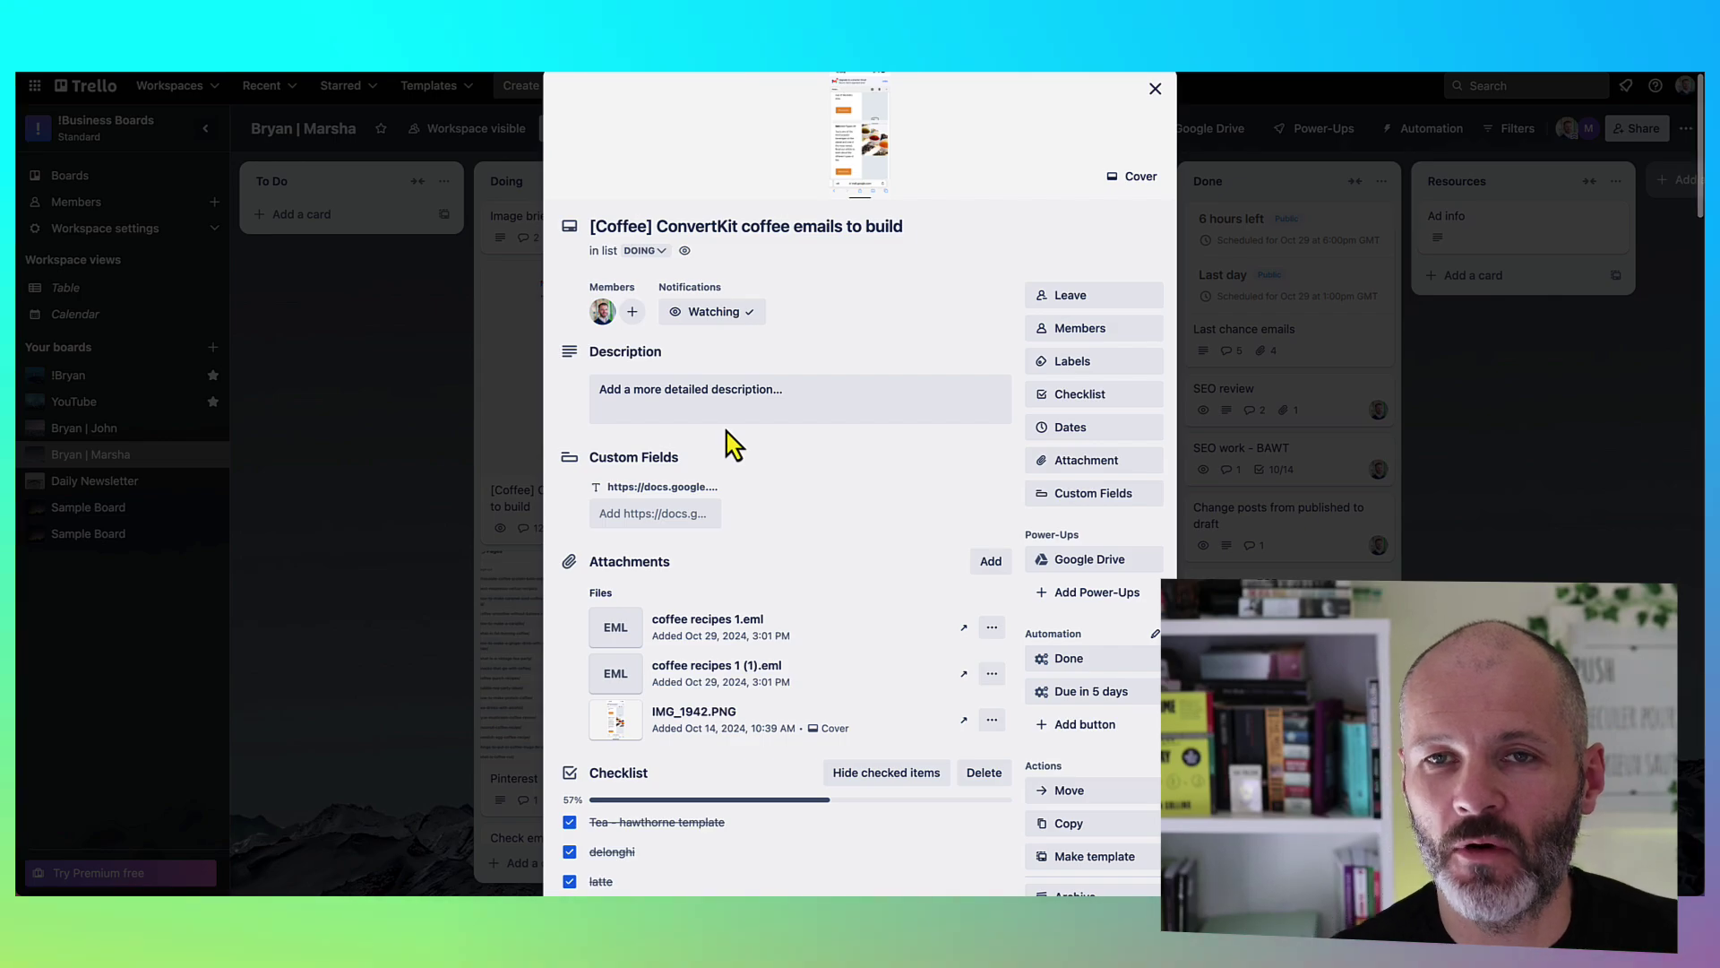
pyautogui.scroll(-2, 733, 442)
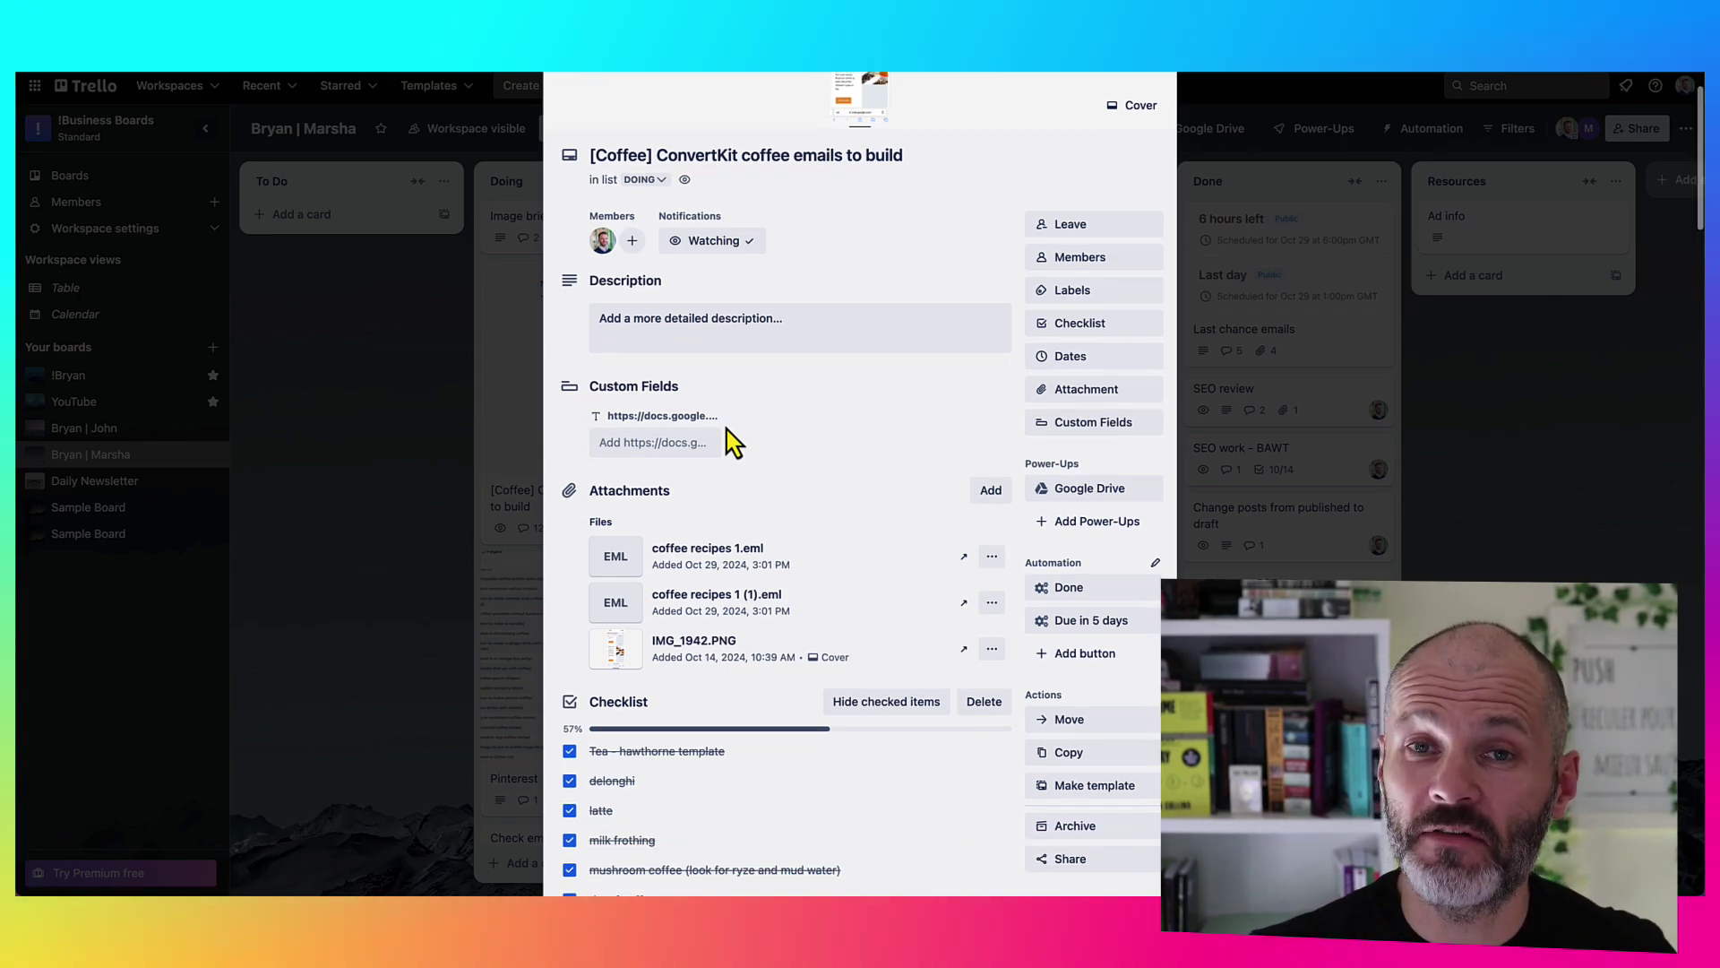
pyautogui.scroll(-3, 733, 442)
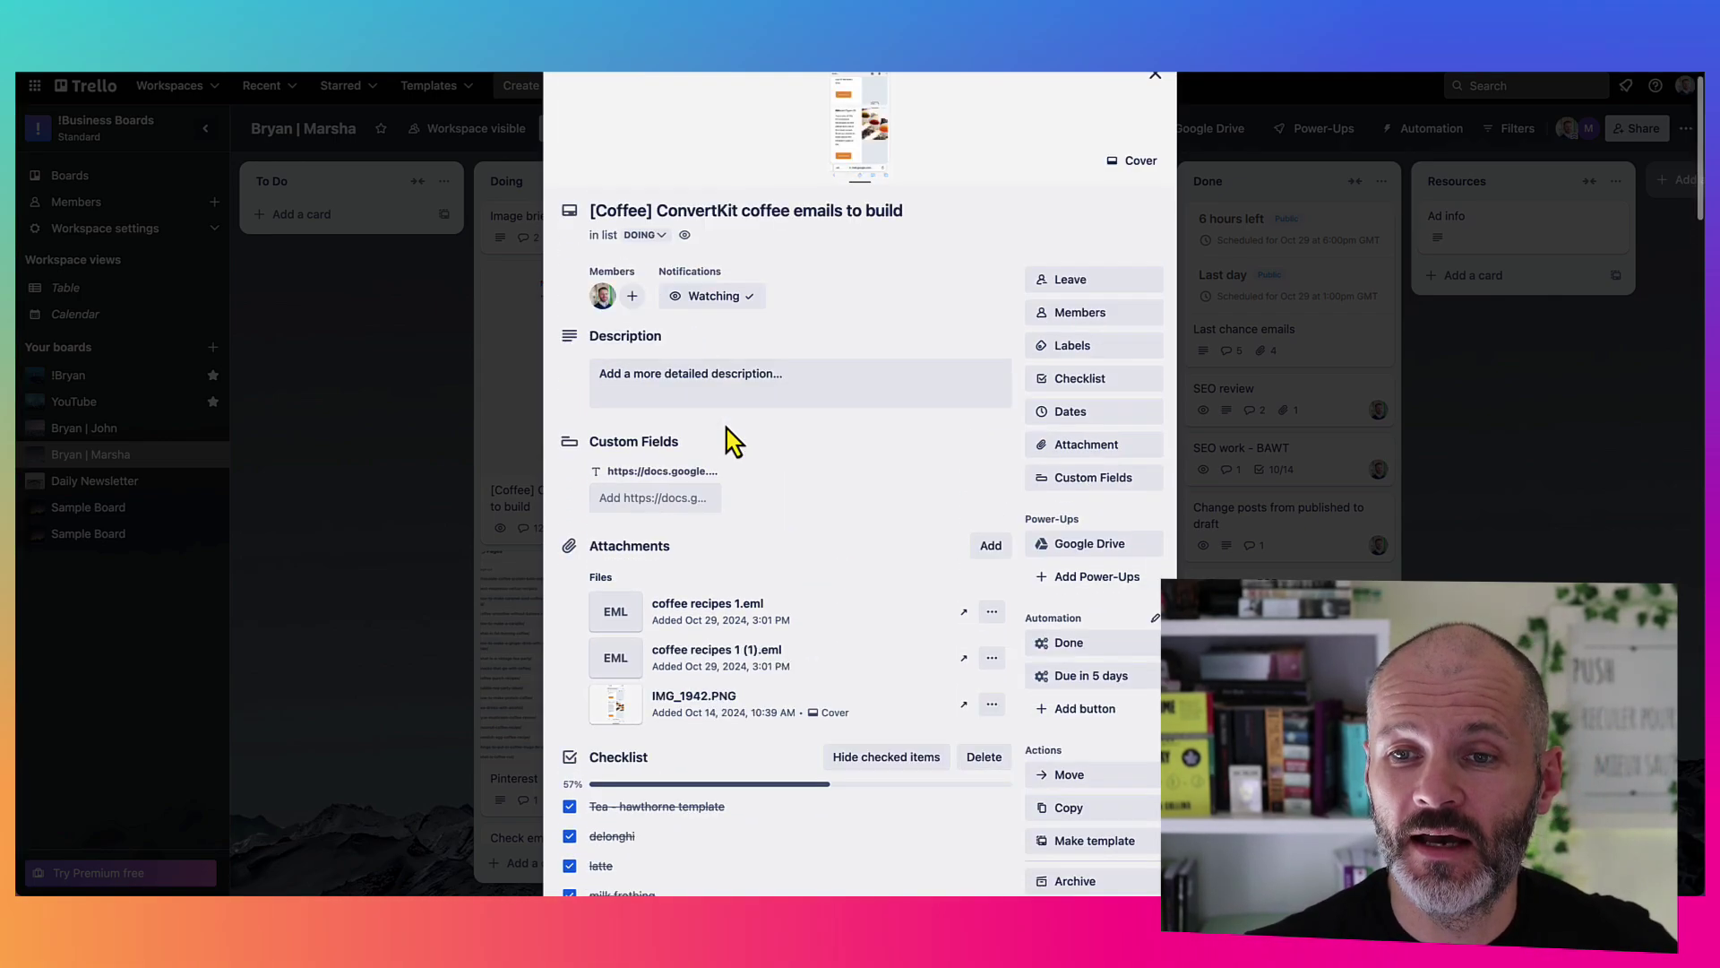
pyautogui.scroll(5, 733, 442)
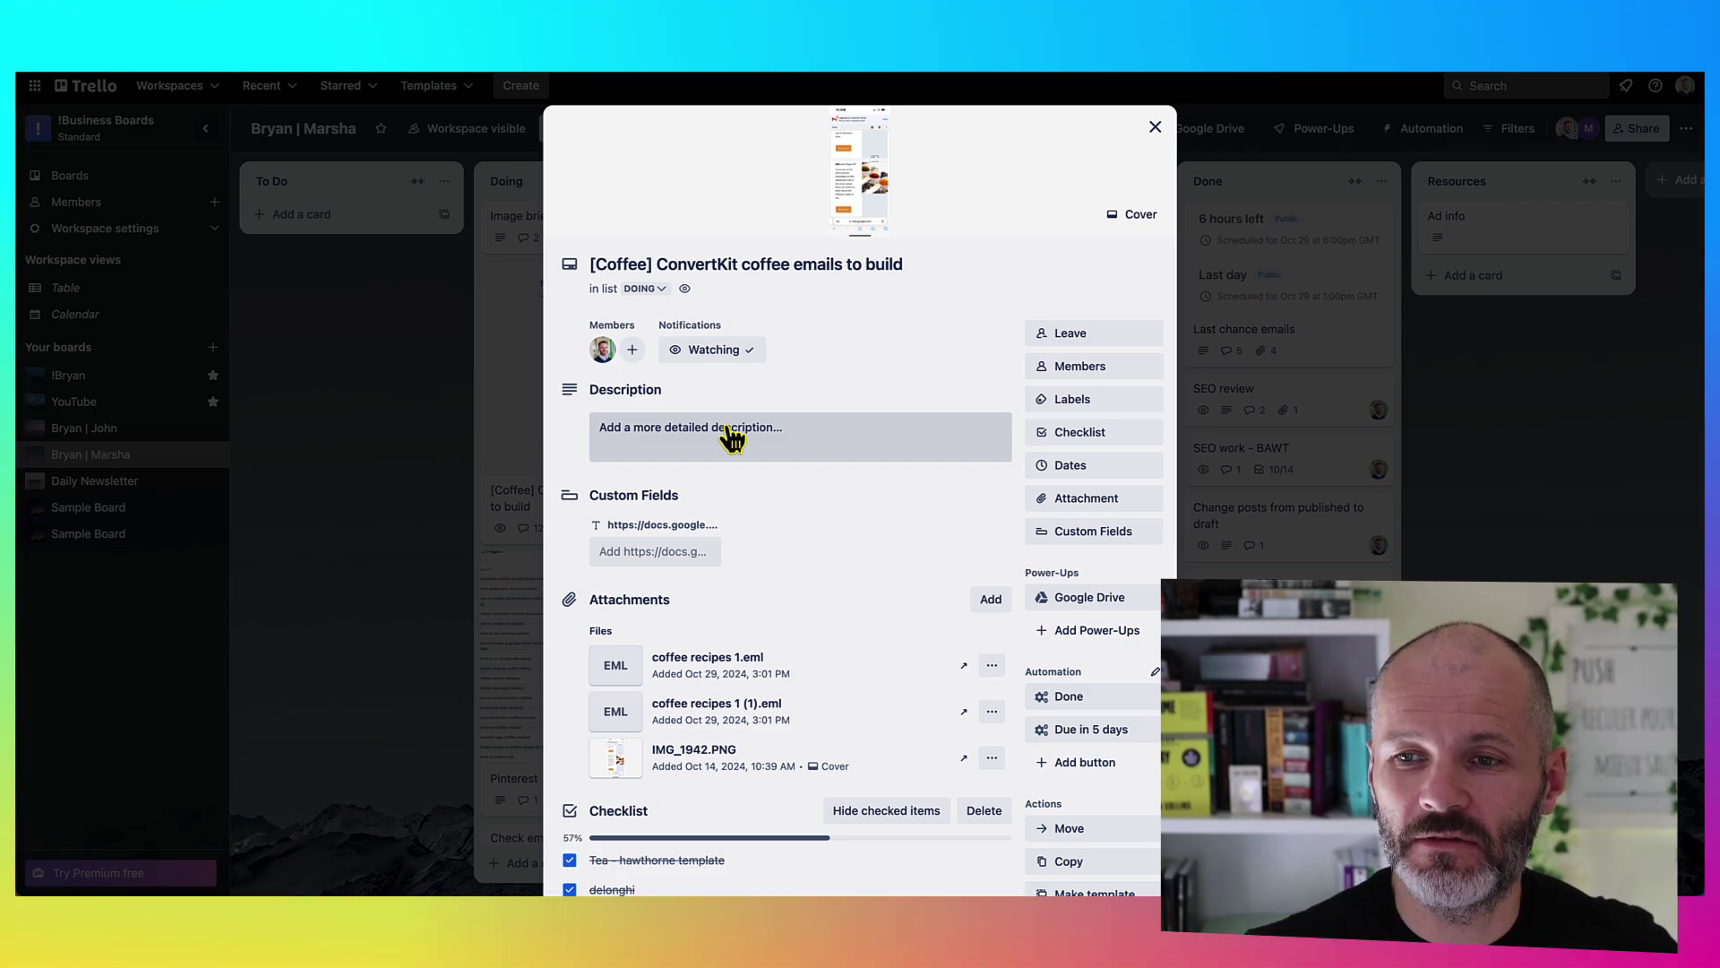
pyautogui.scroll(-5, 733, 439)
pyautogui.scroll(-1, 735, 437)
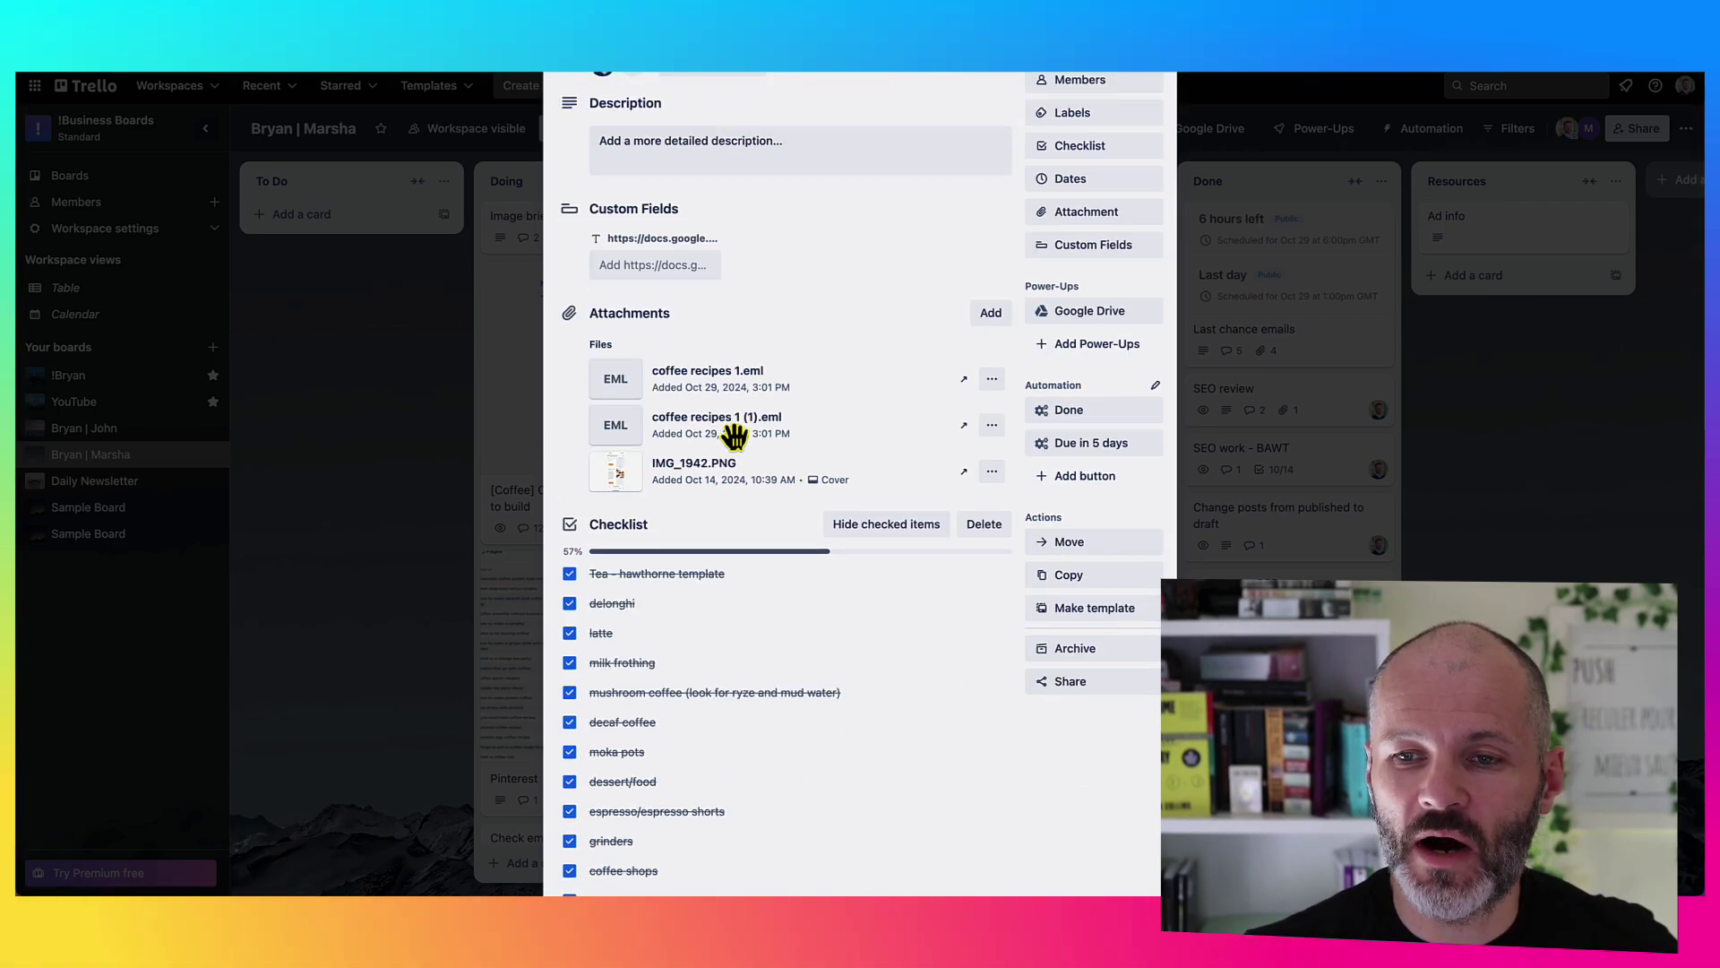
pyautogui.scroll(-1, 703, 466)
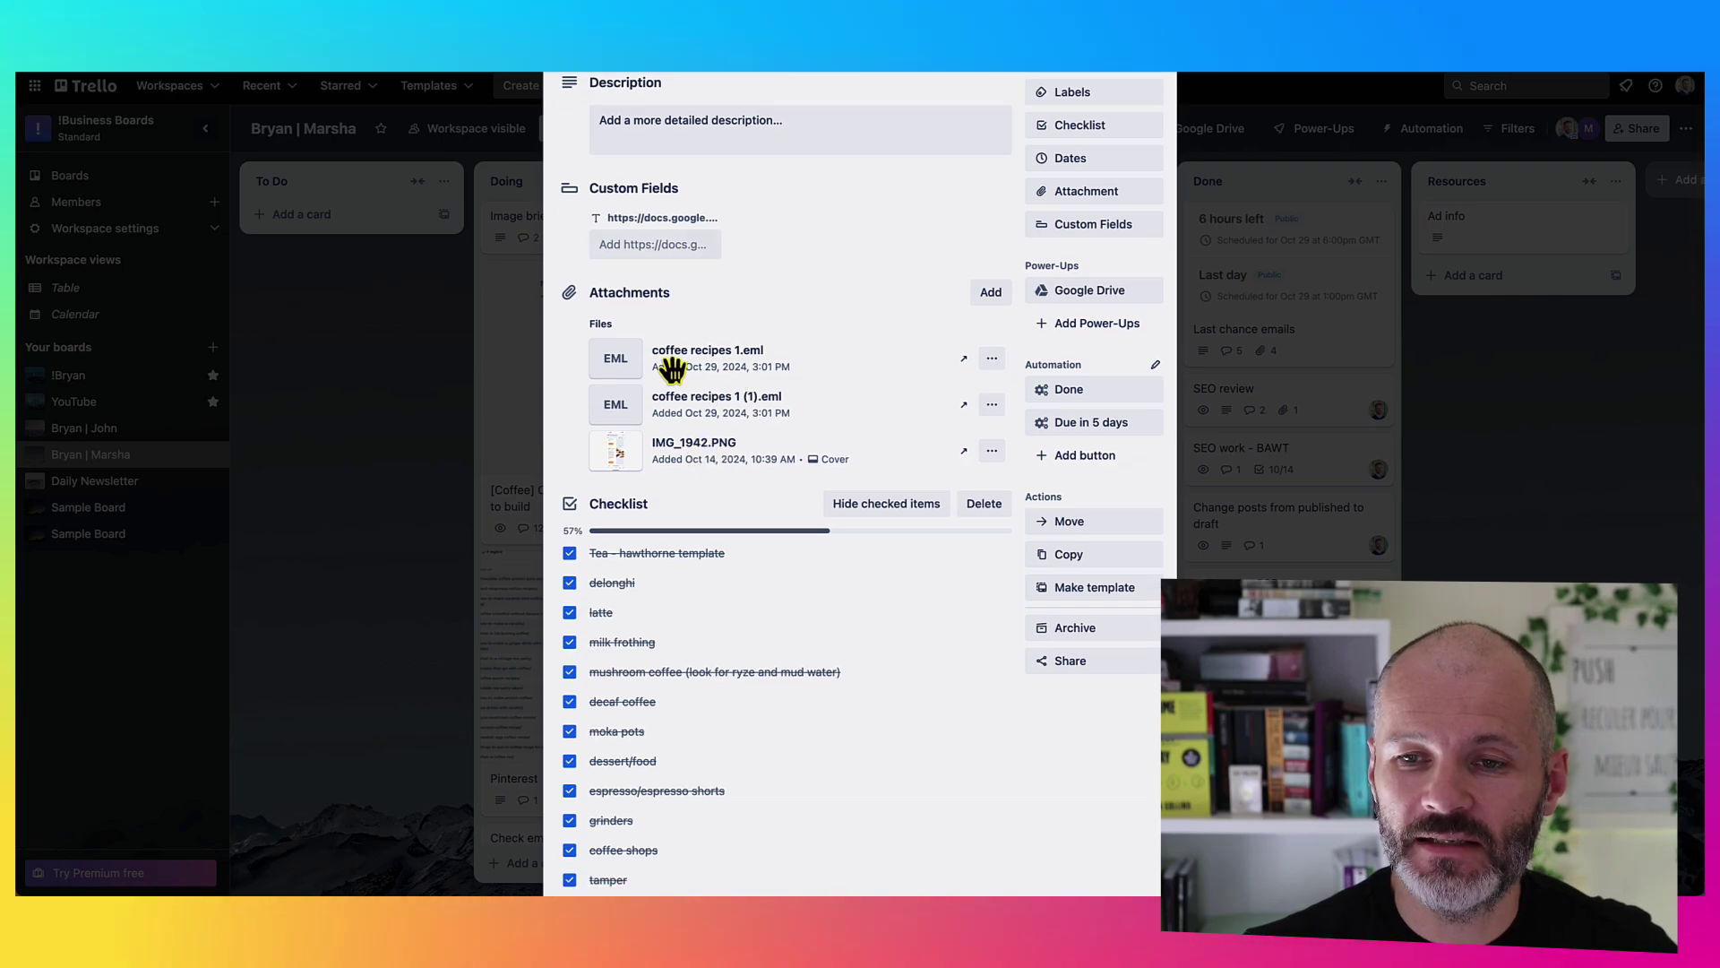
pyautogui.scroll(-3, 697, 442)
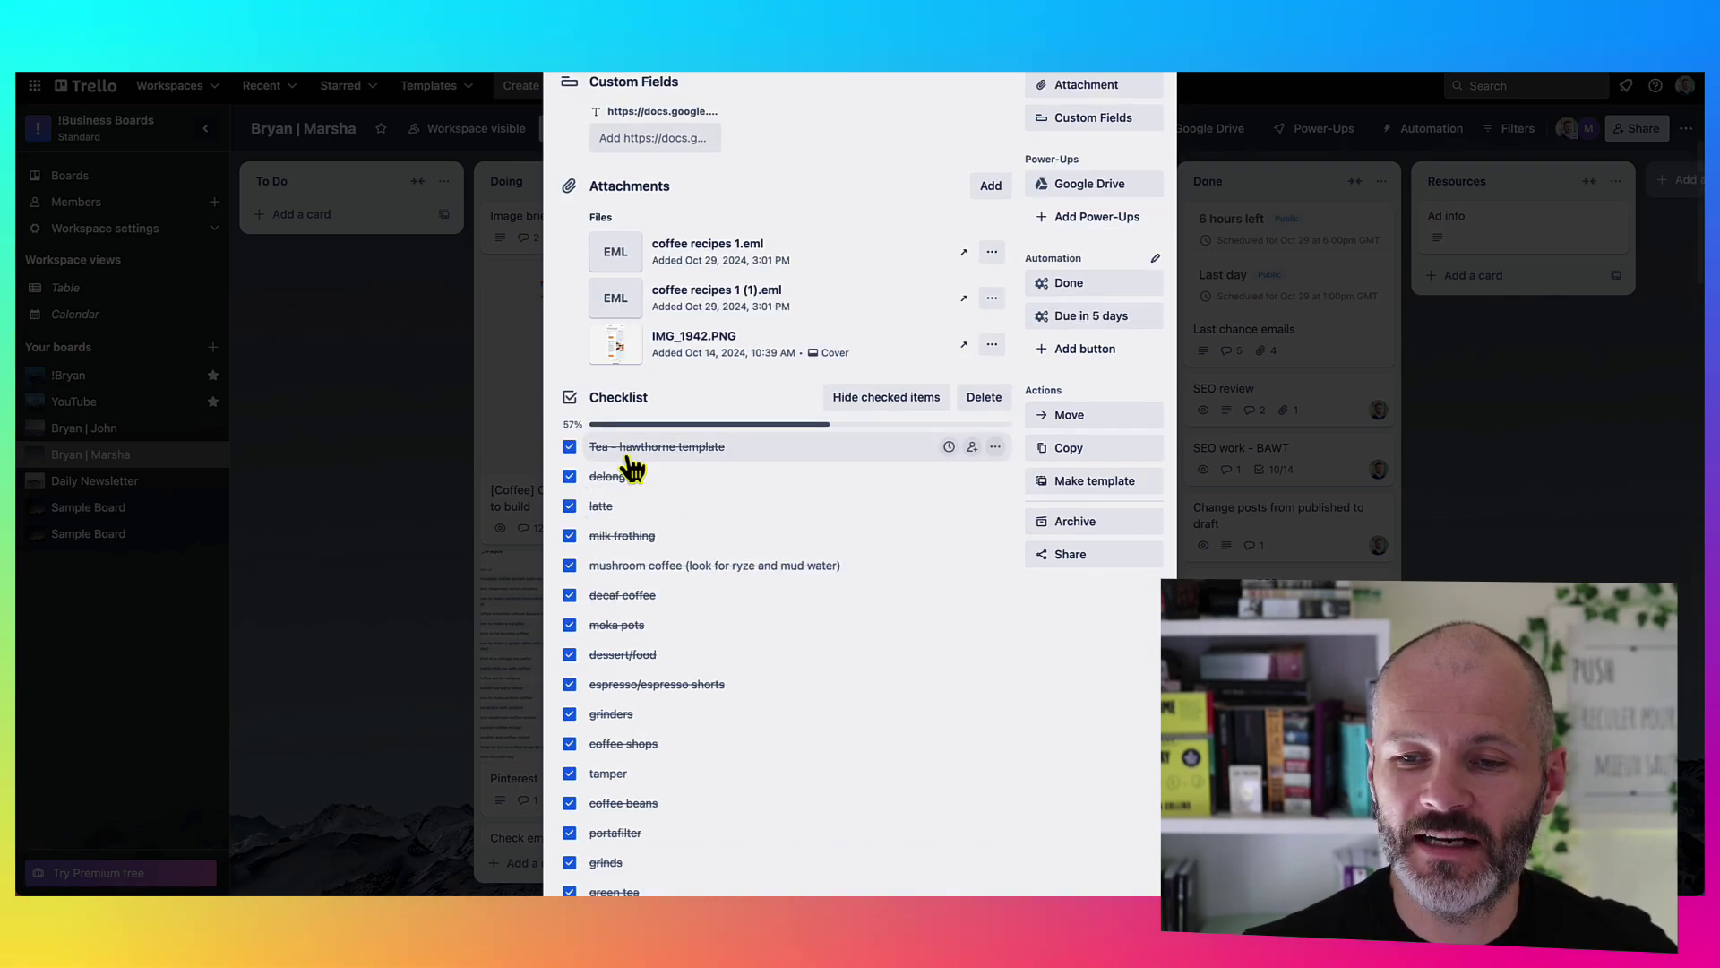
pyautogui.scroll(-8, 621, 577)
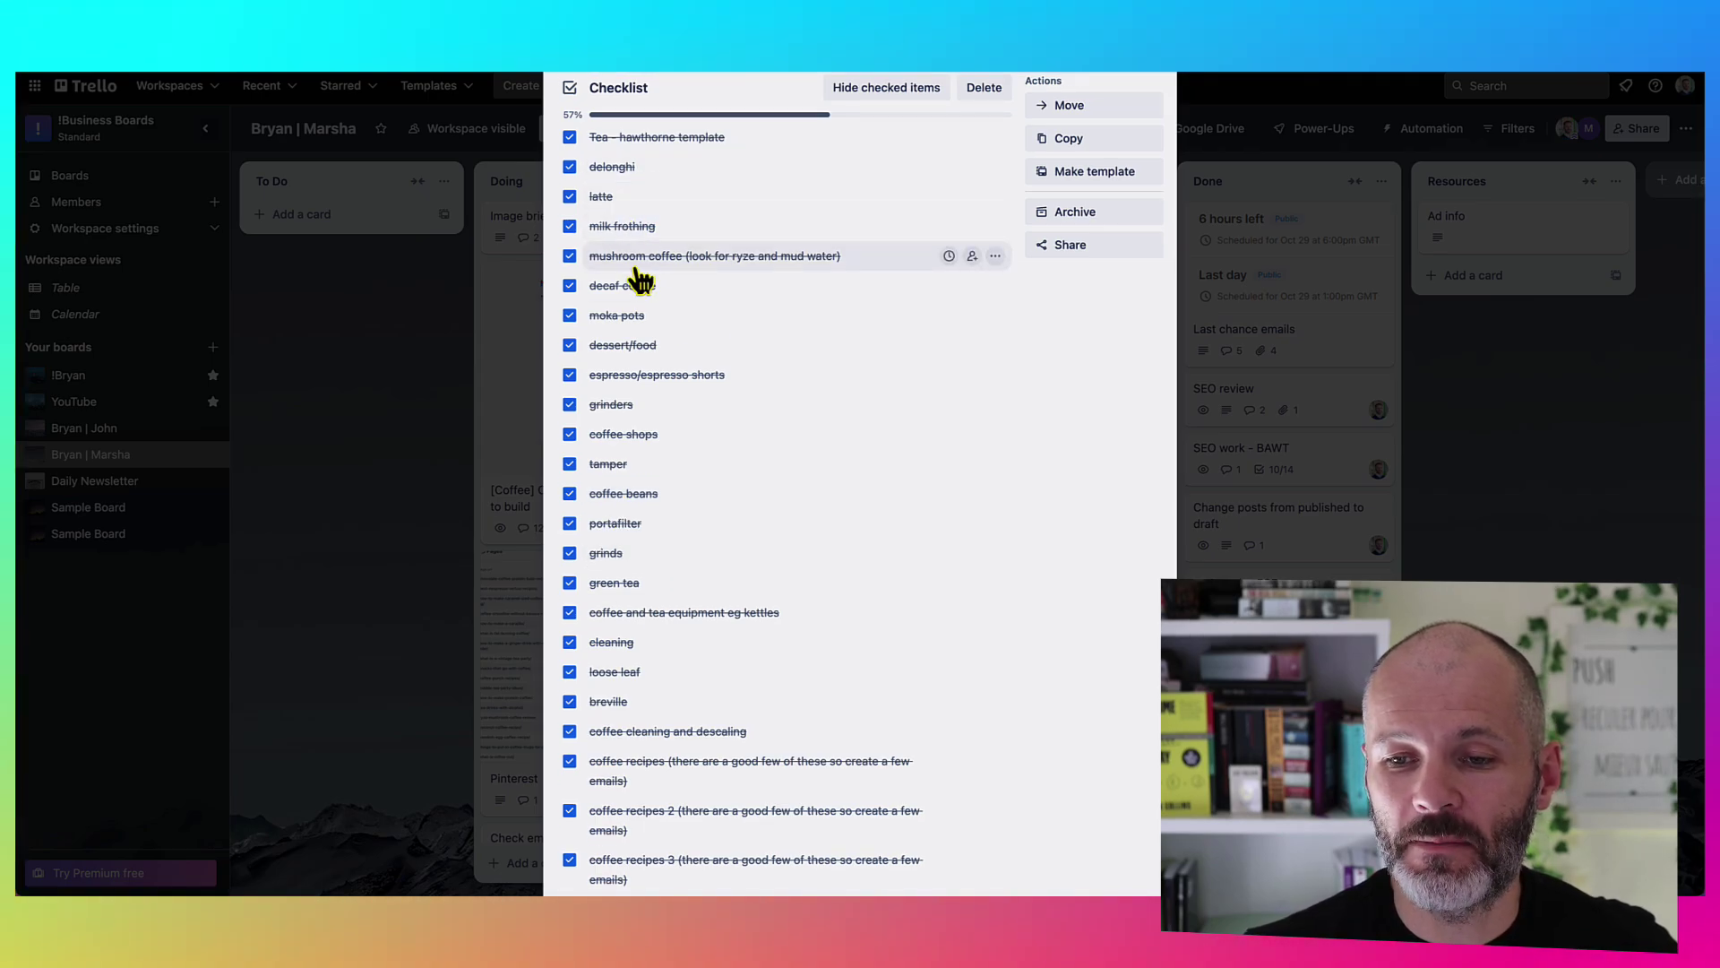
pyautogui.scroll(-5, 659, 537)
pyautogui.scroll(-20, 661, 563)
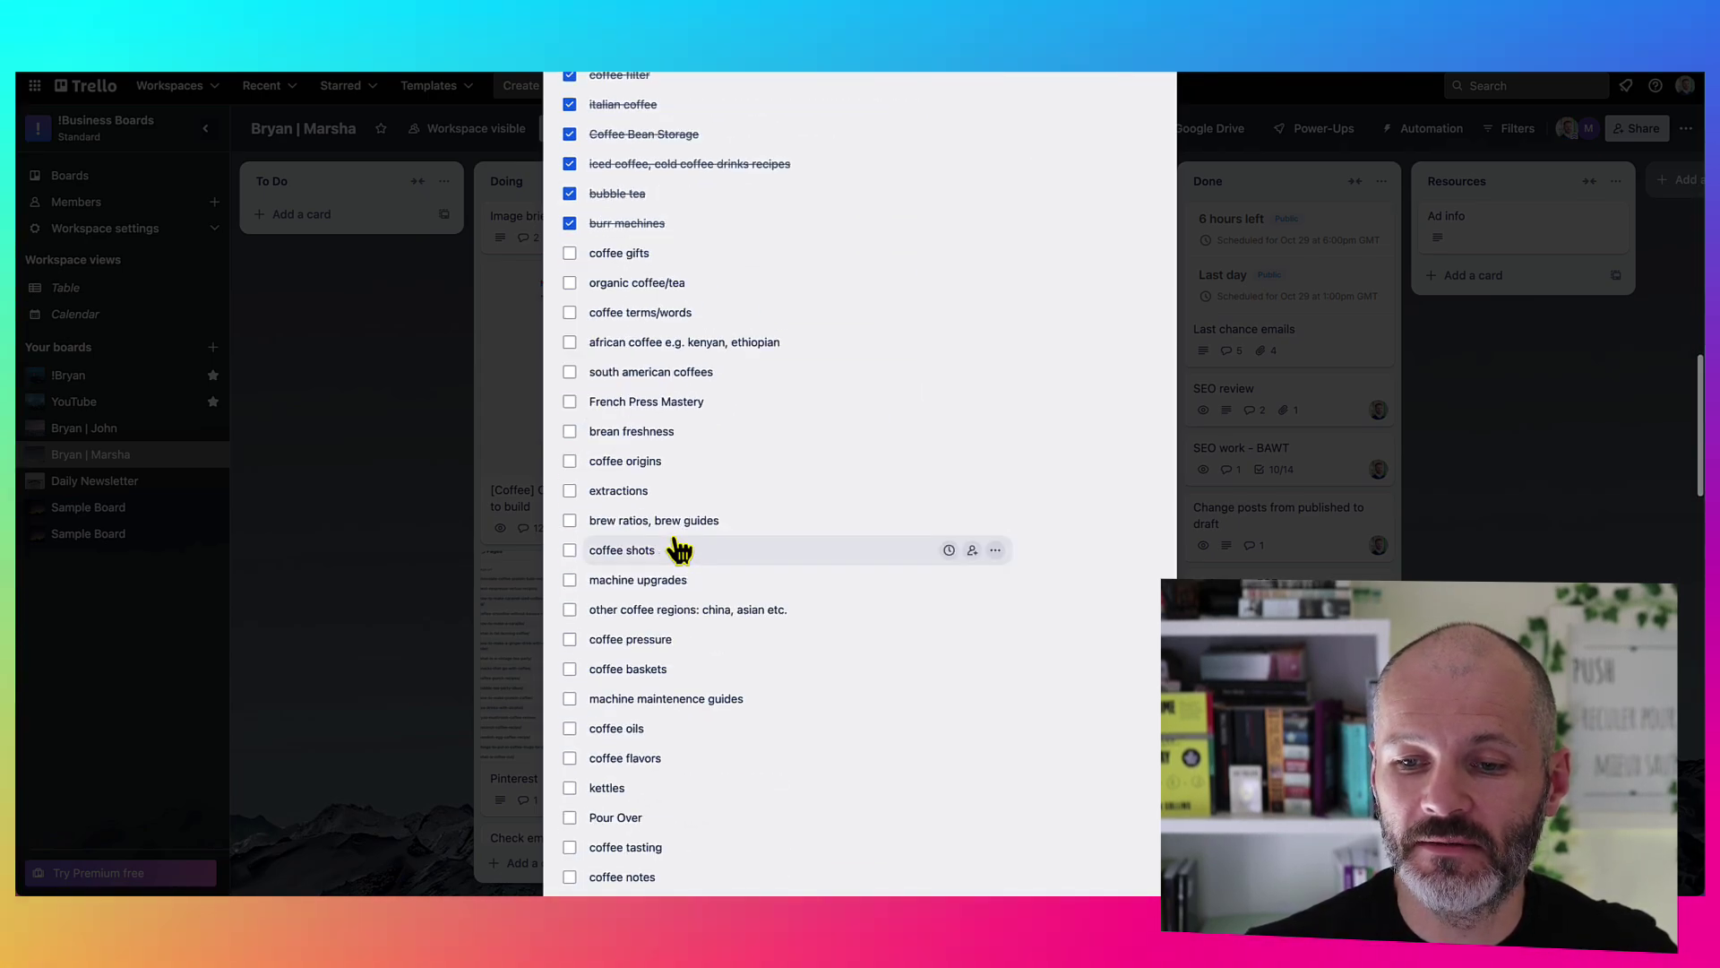
pyautogui.scroll(20, 684, 657)
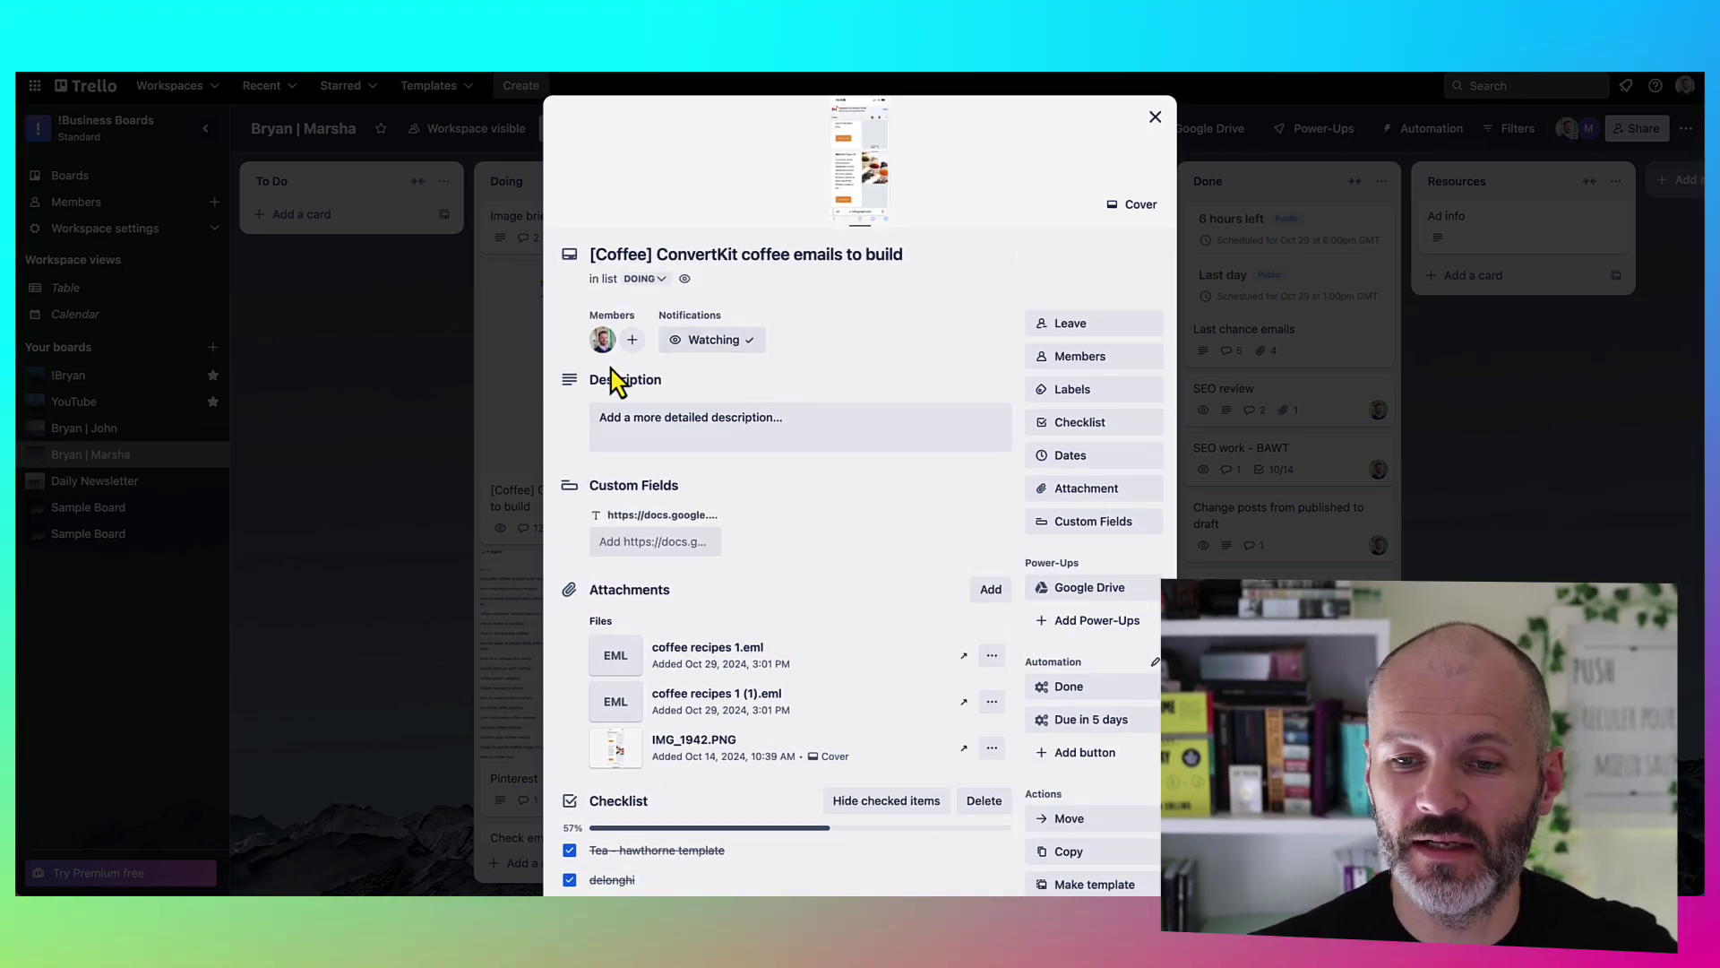
pyautogui.click(525, 423)
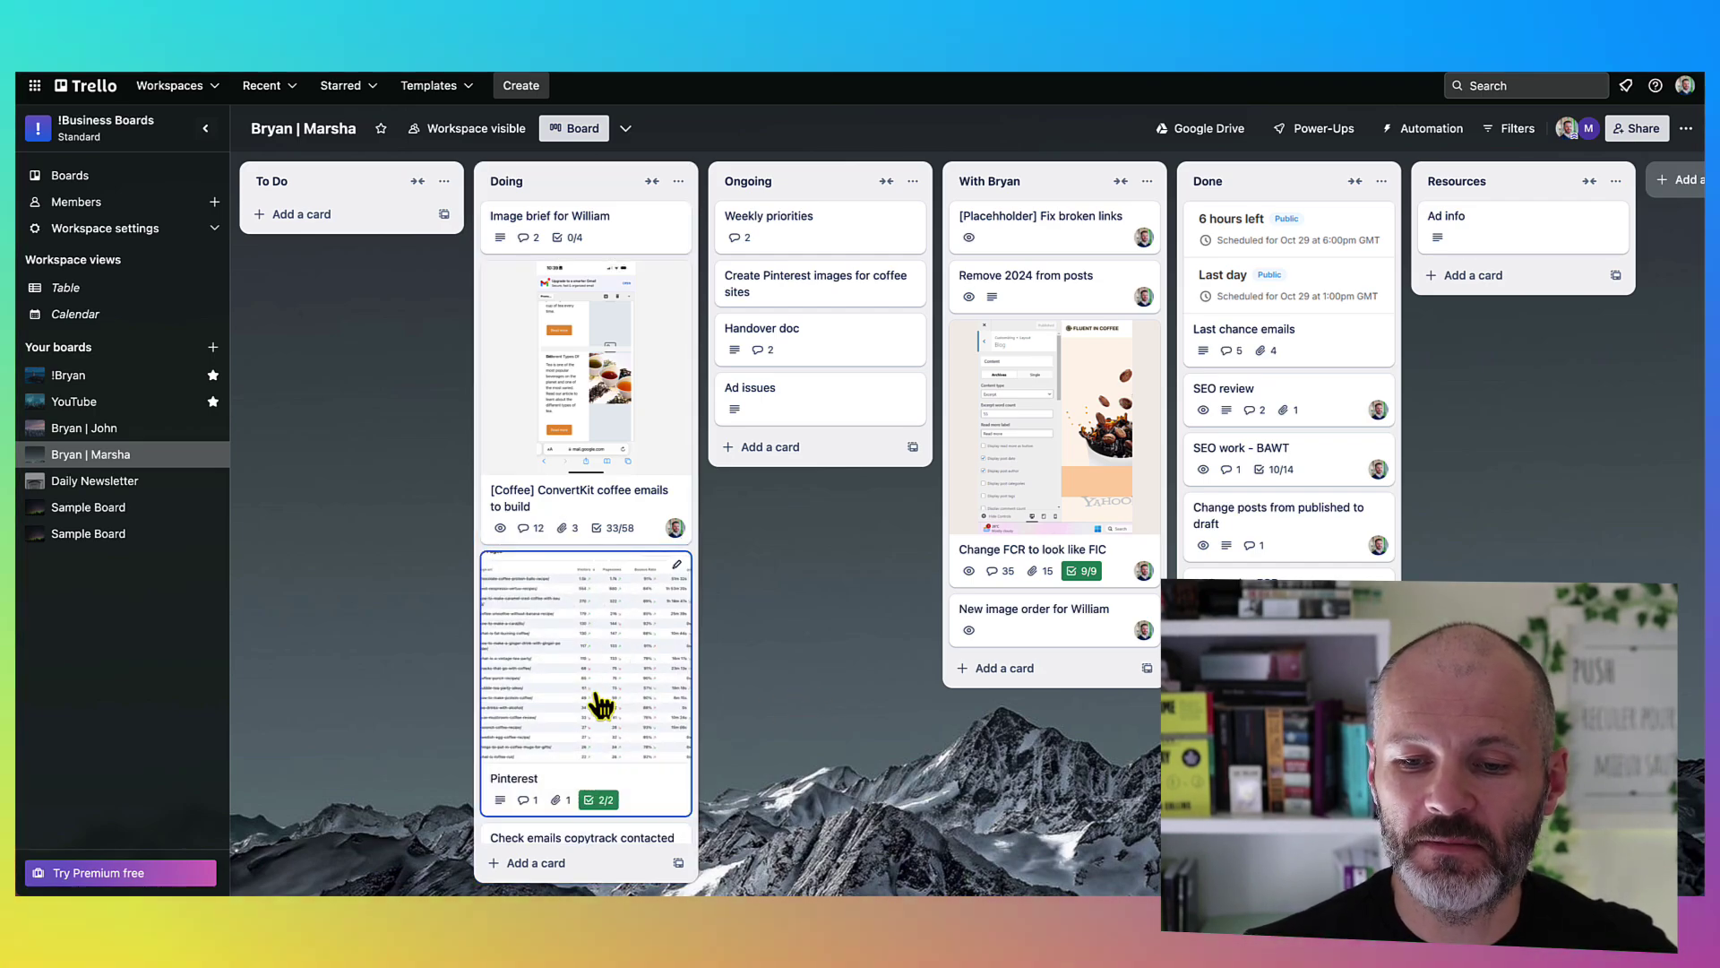
# Scroll down the Doing and Done lists on the Bryan | Marsha board
pyautogui.scroll(-2, 608, 708)
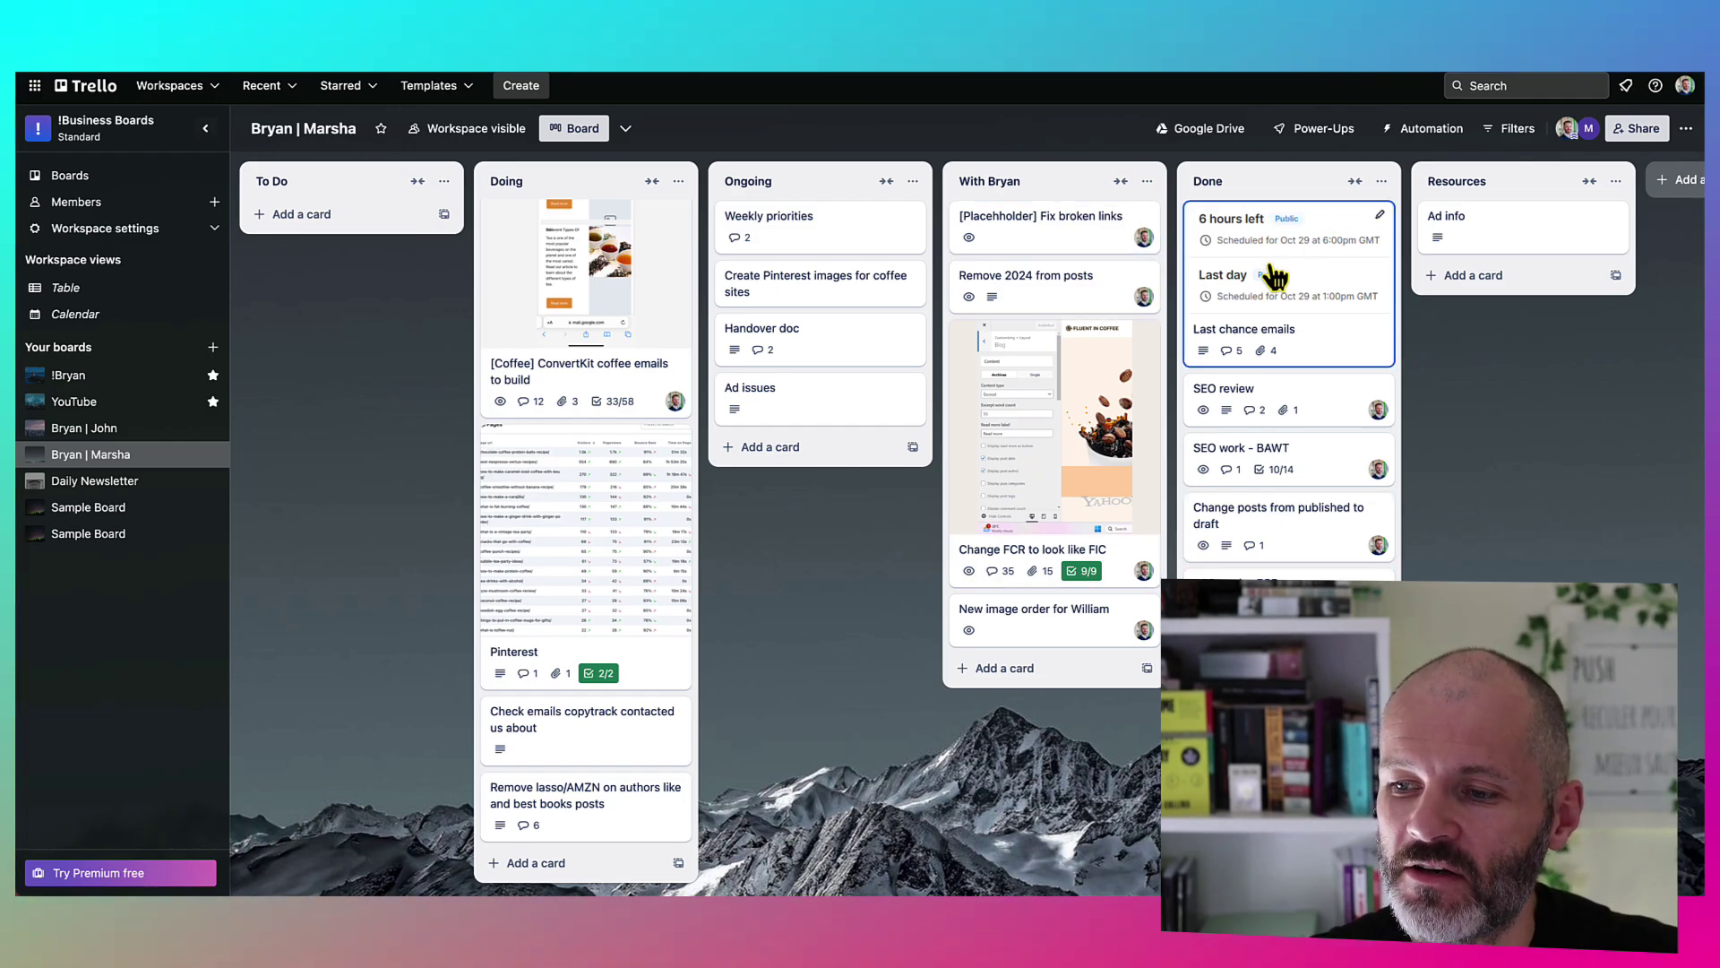
pyautogui.scroll(-1, 1290, 390)
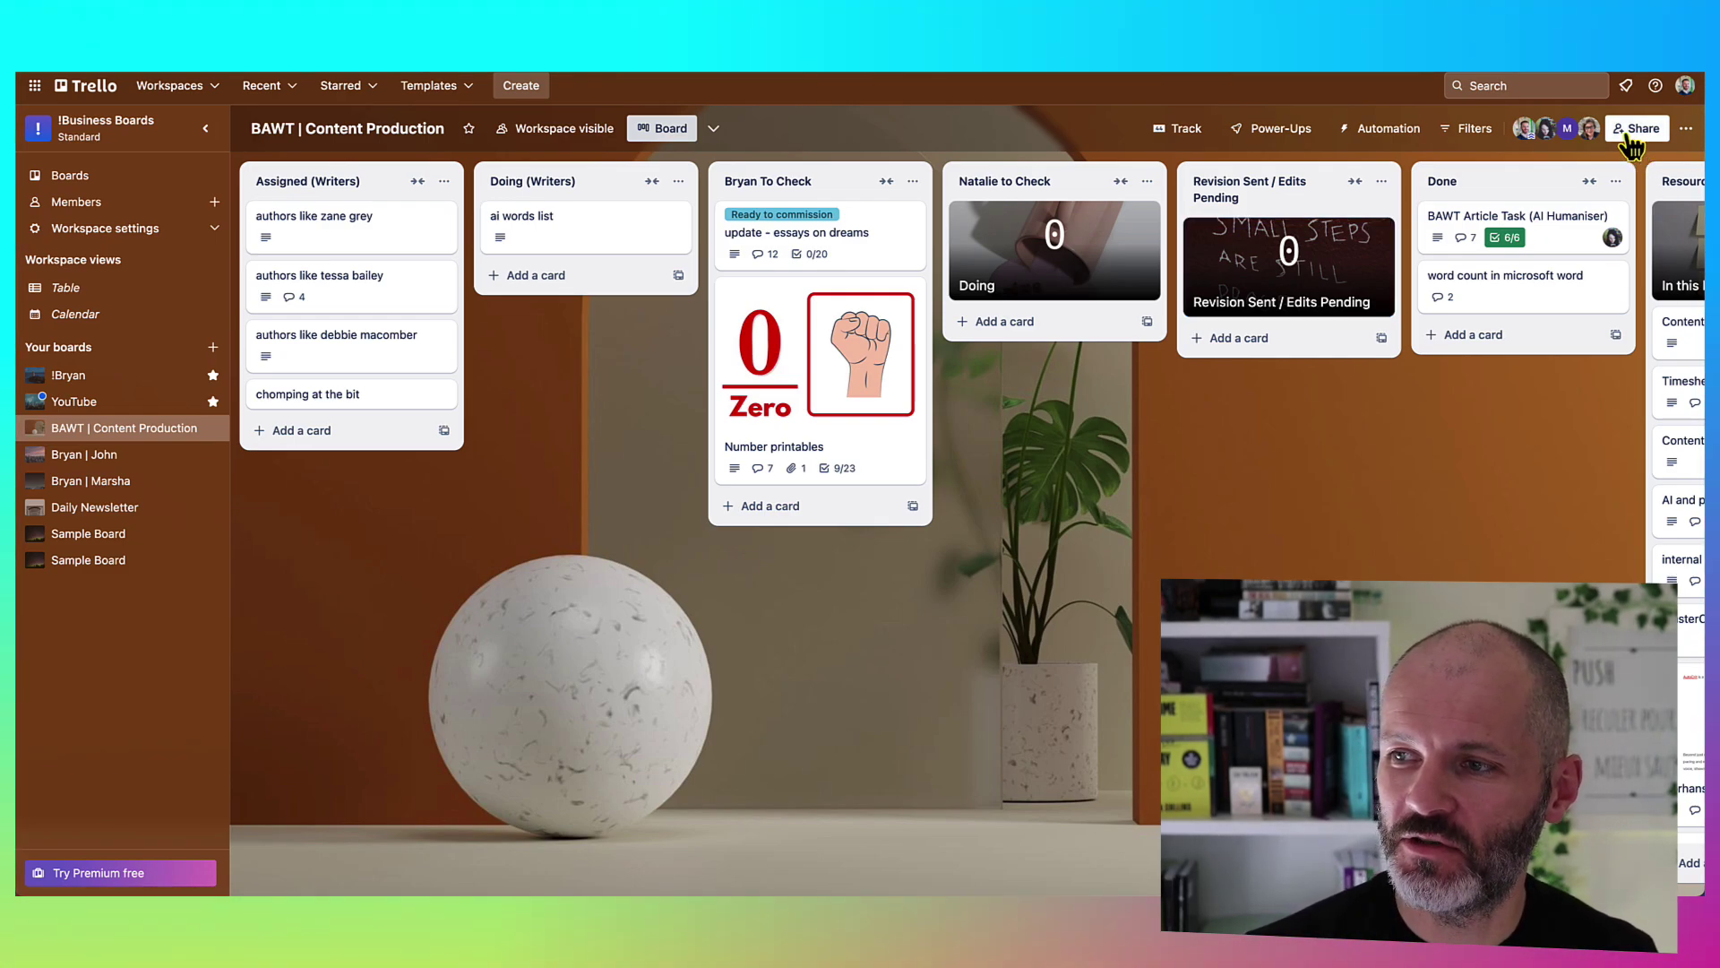
# Check the 'authors like zane grey' card, then move it into Doing (Writers) and Bryan To Check
pyautogui.click(391, 252)
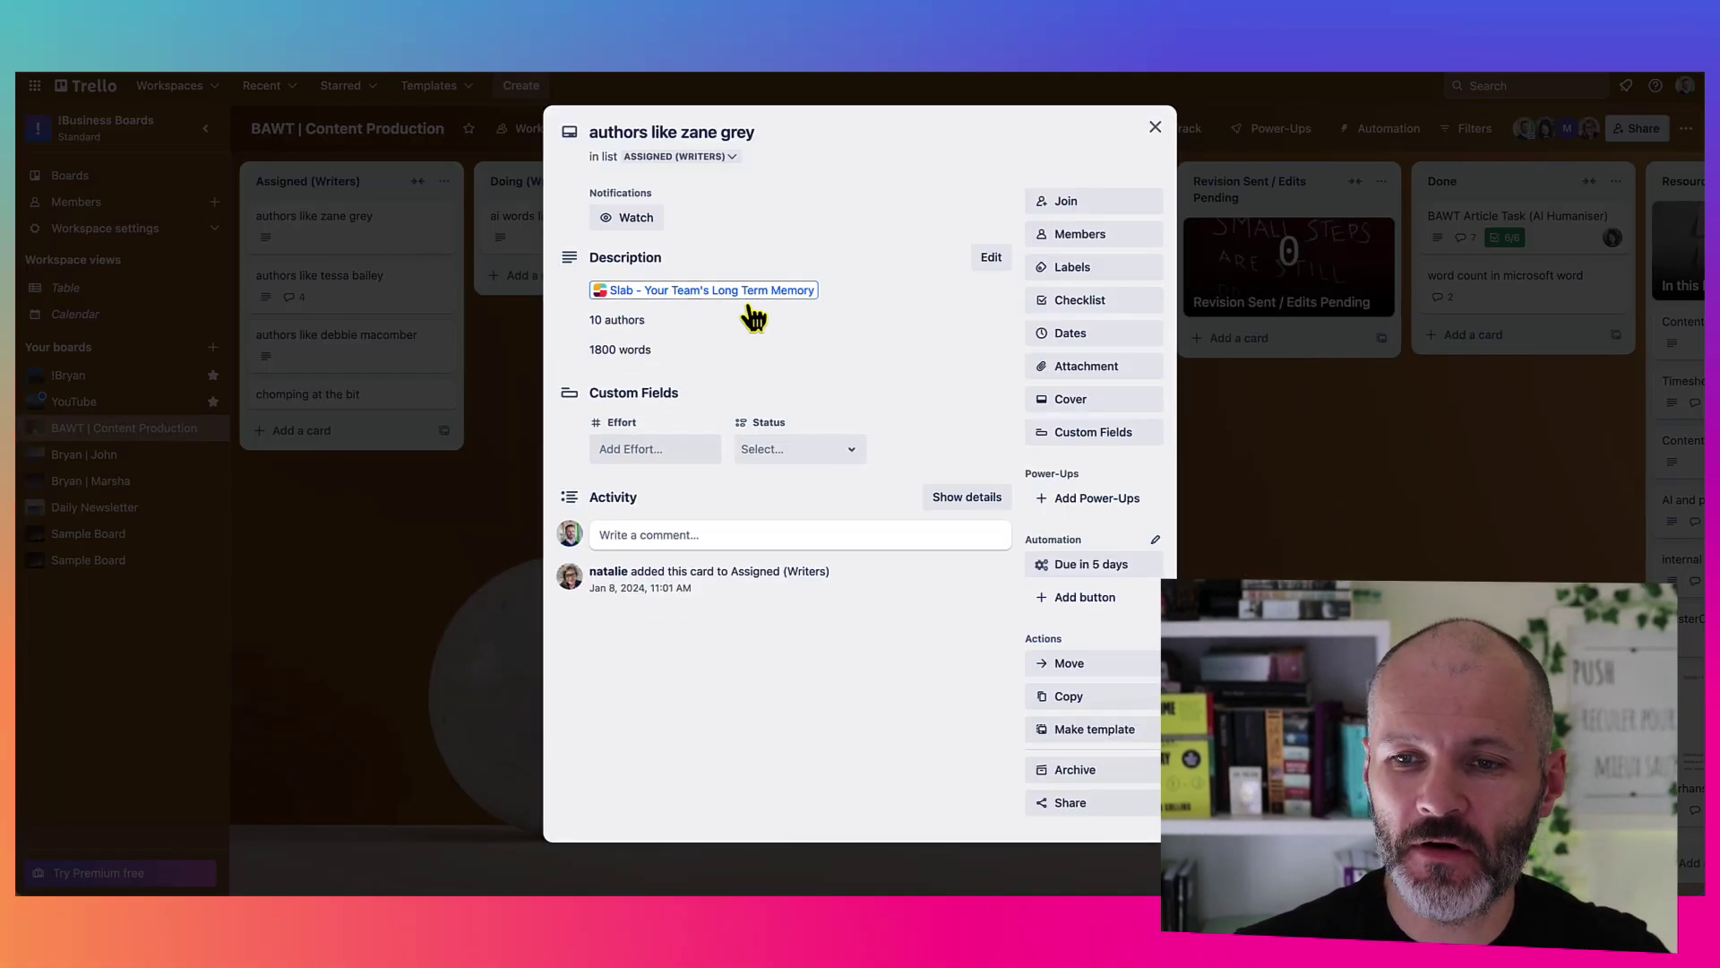
pyautogui.moveTo(647, 301)
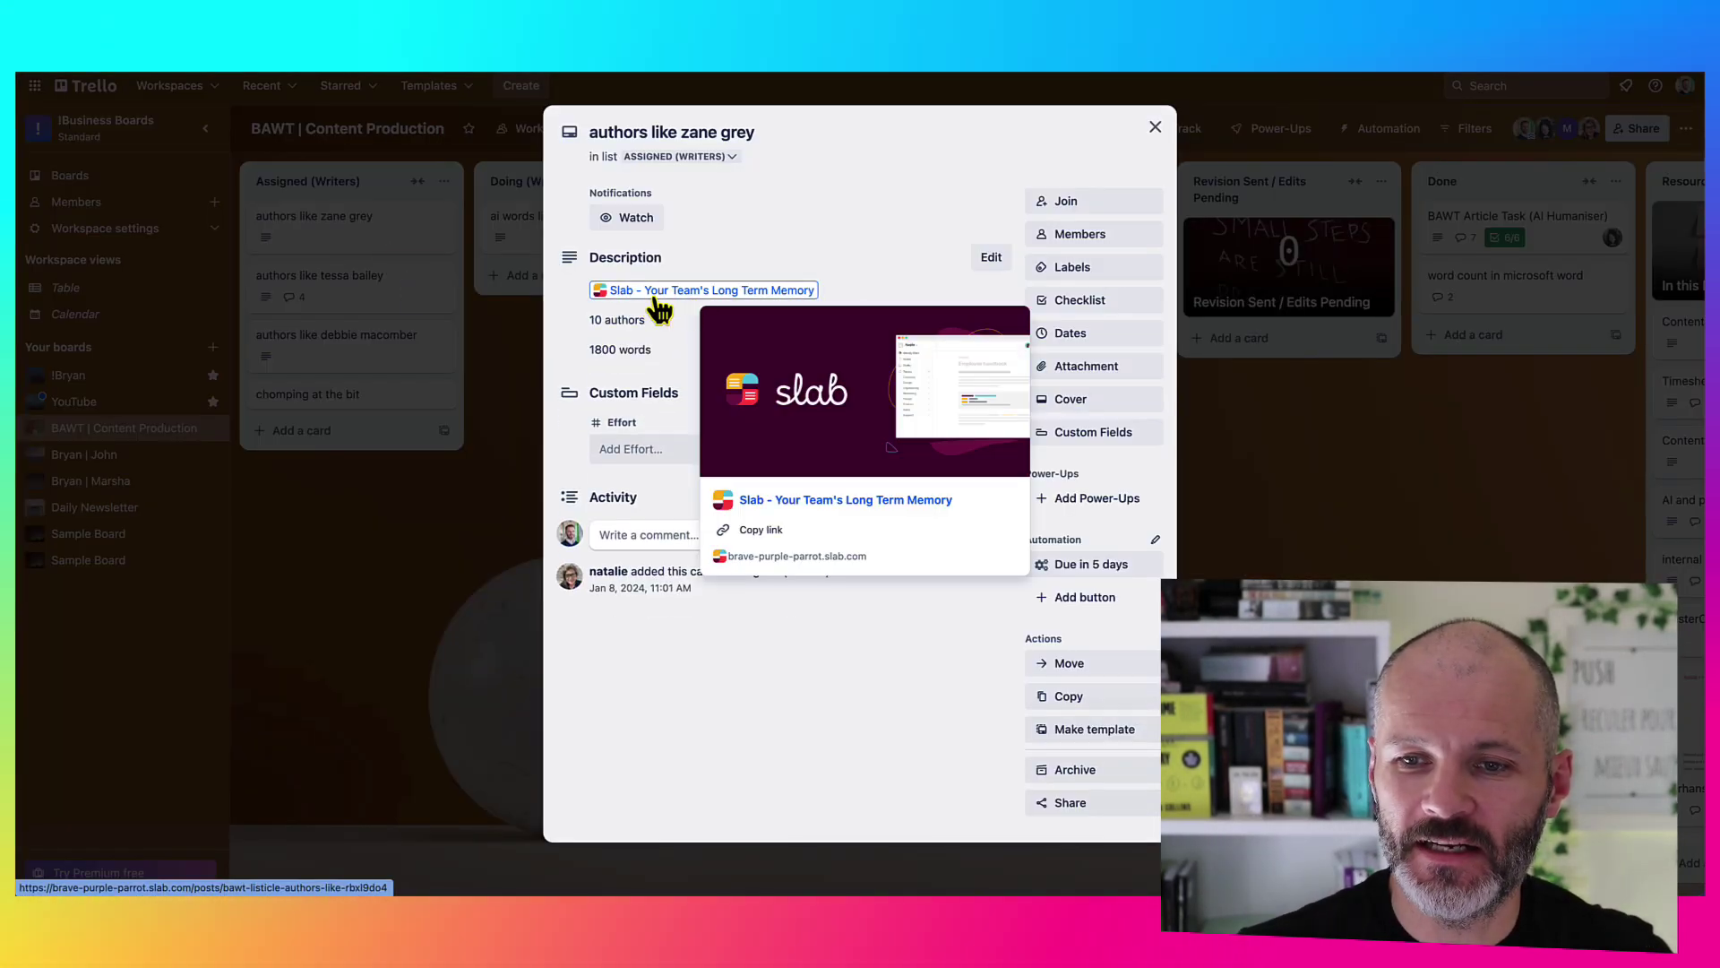
pyautogui.click(1362, 487)
pyautogui.moveTo(453, 231); pyautogui.dragTo(596, 299)
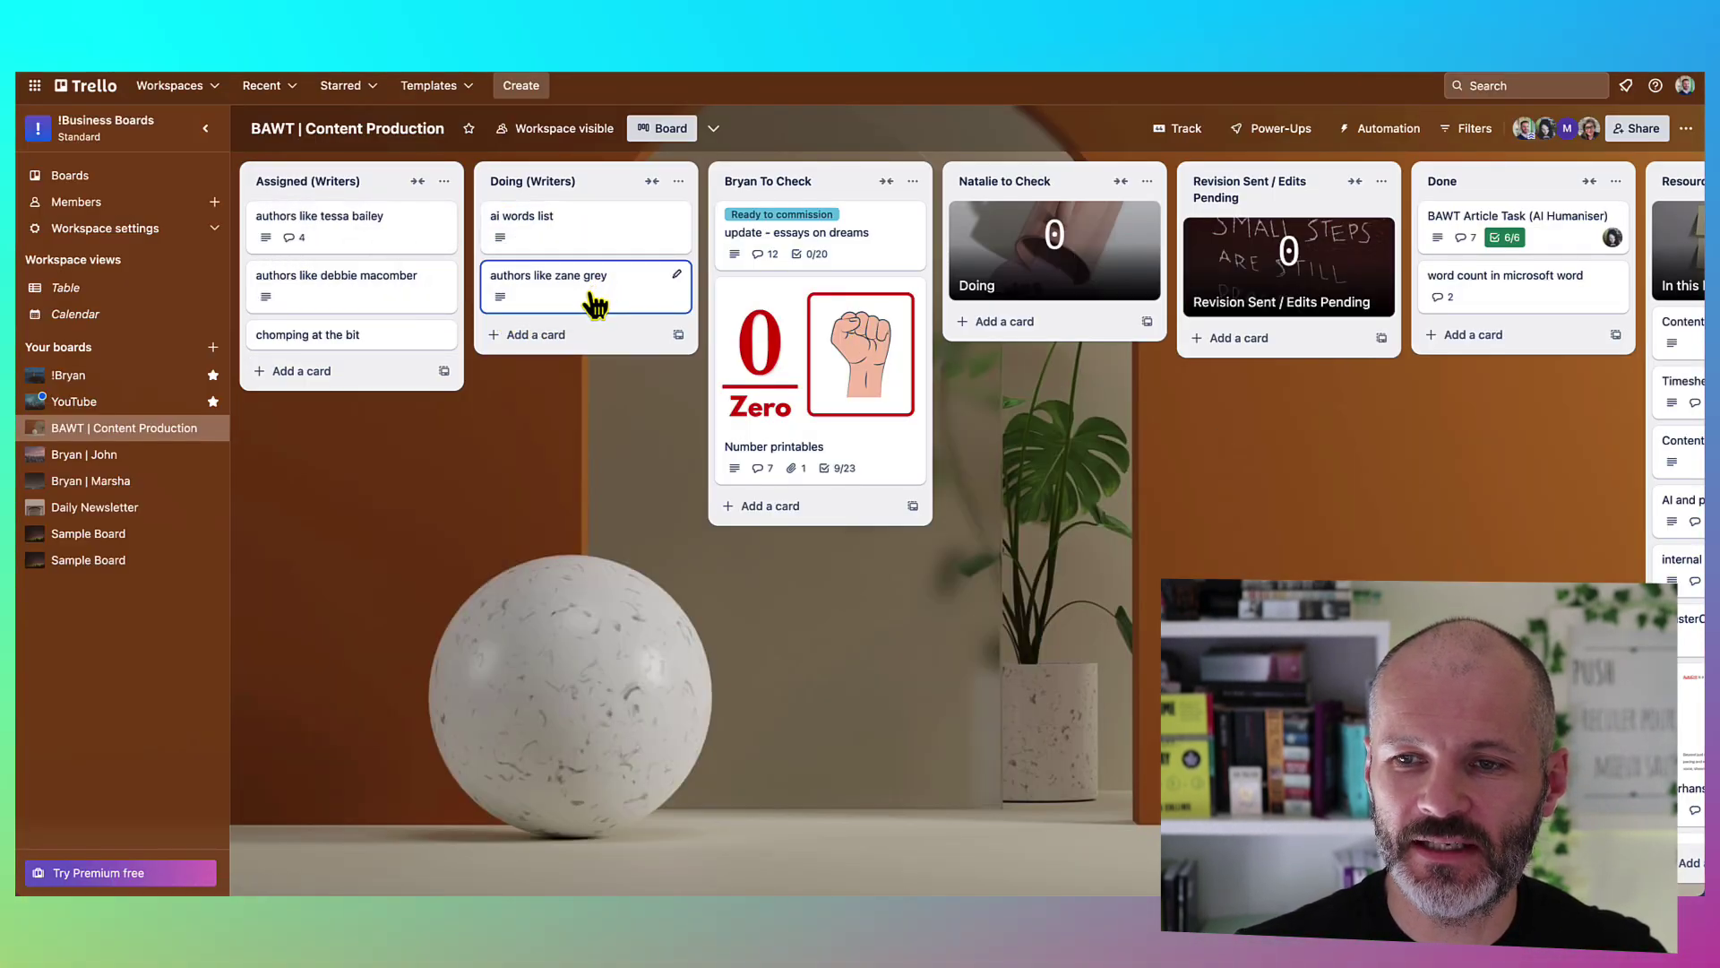
pyautogui.moveTo(578, 308); pyautogui.dragTo(818, 303)
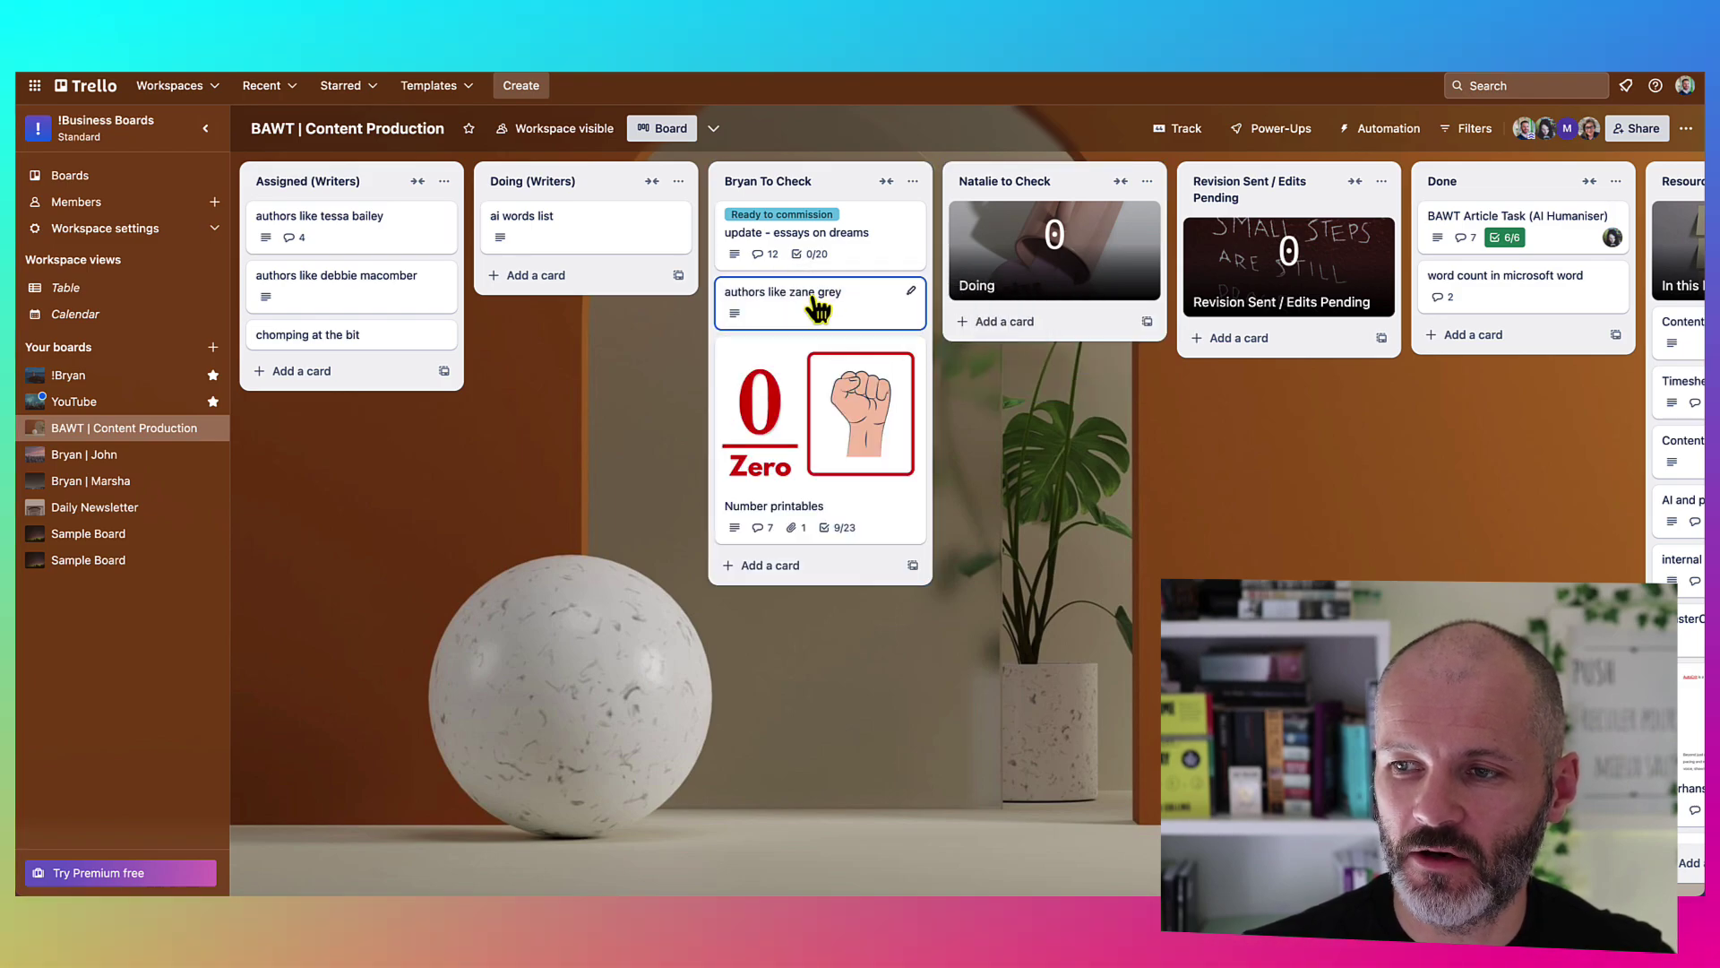
# Move the 'authors like zane grey' card on through Revision Sent into Done
pyautogui.hscroll(4, 818, 309)
pyautogui.moveTo(555, 309); pyautogui.dragTo(1134, 372)
pyautogui.click(988, 363)
pyautogui.click(1392, 520)
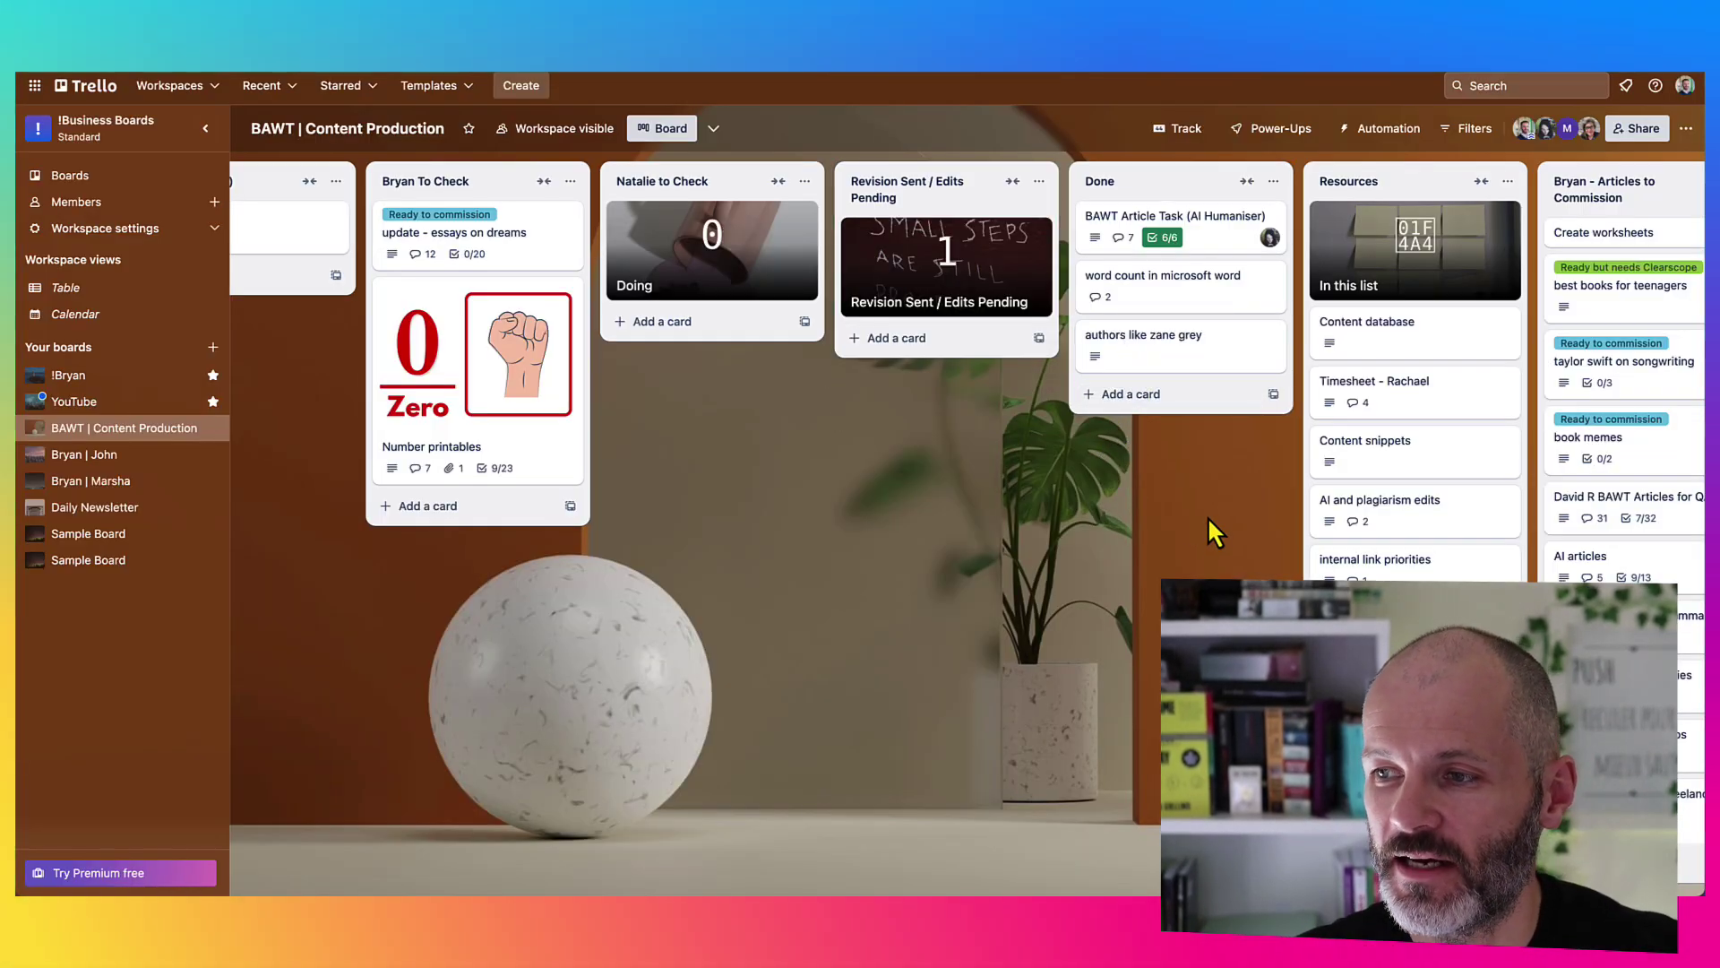
pyautogui.hscroll(1, 1207, 516)
# Open the Number printables card and scroll through its checklists
pyautogui.click(1180, 362)
pyautogui.click(1244, 497)
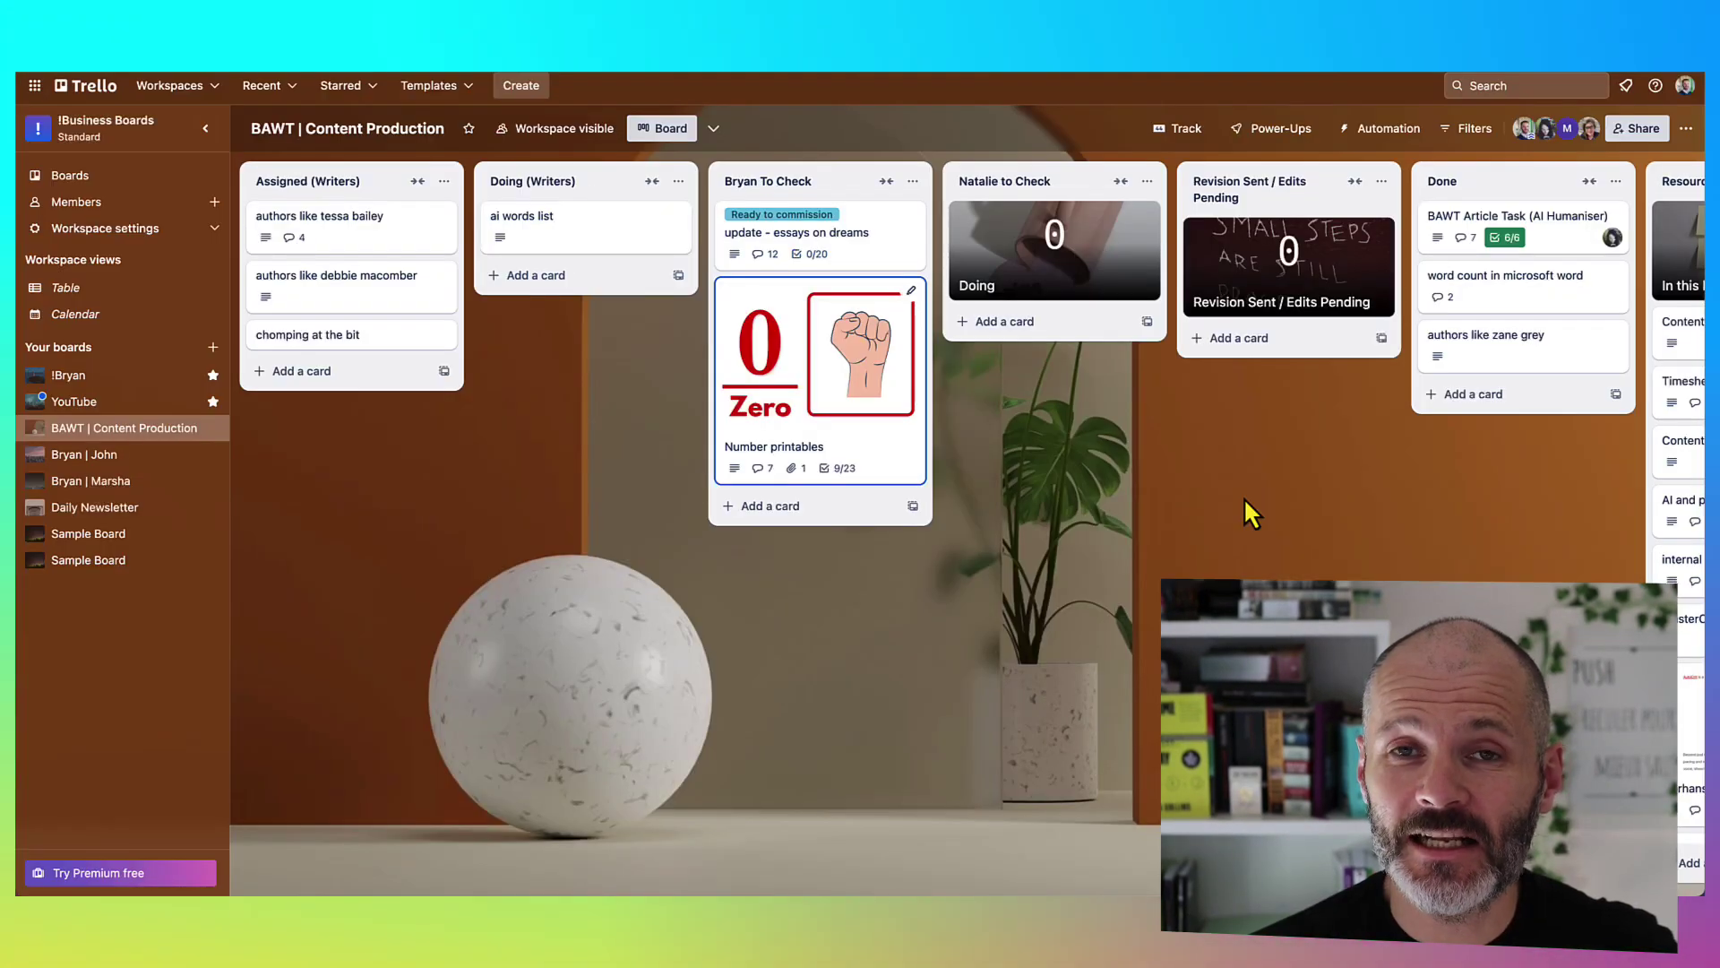
pyautogui.click(902, 461)
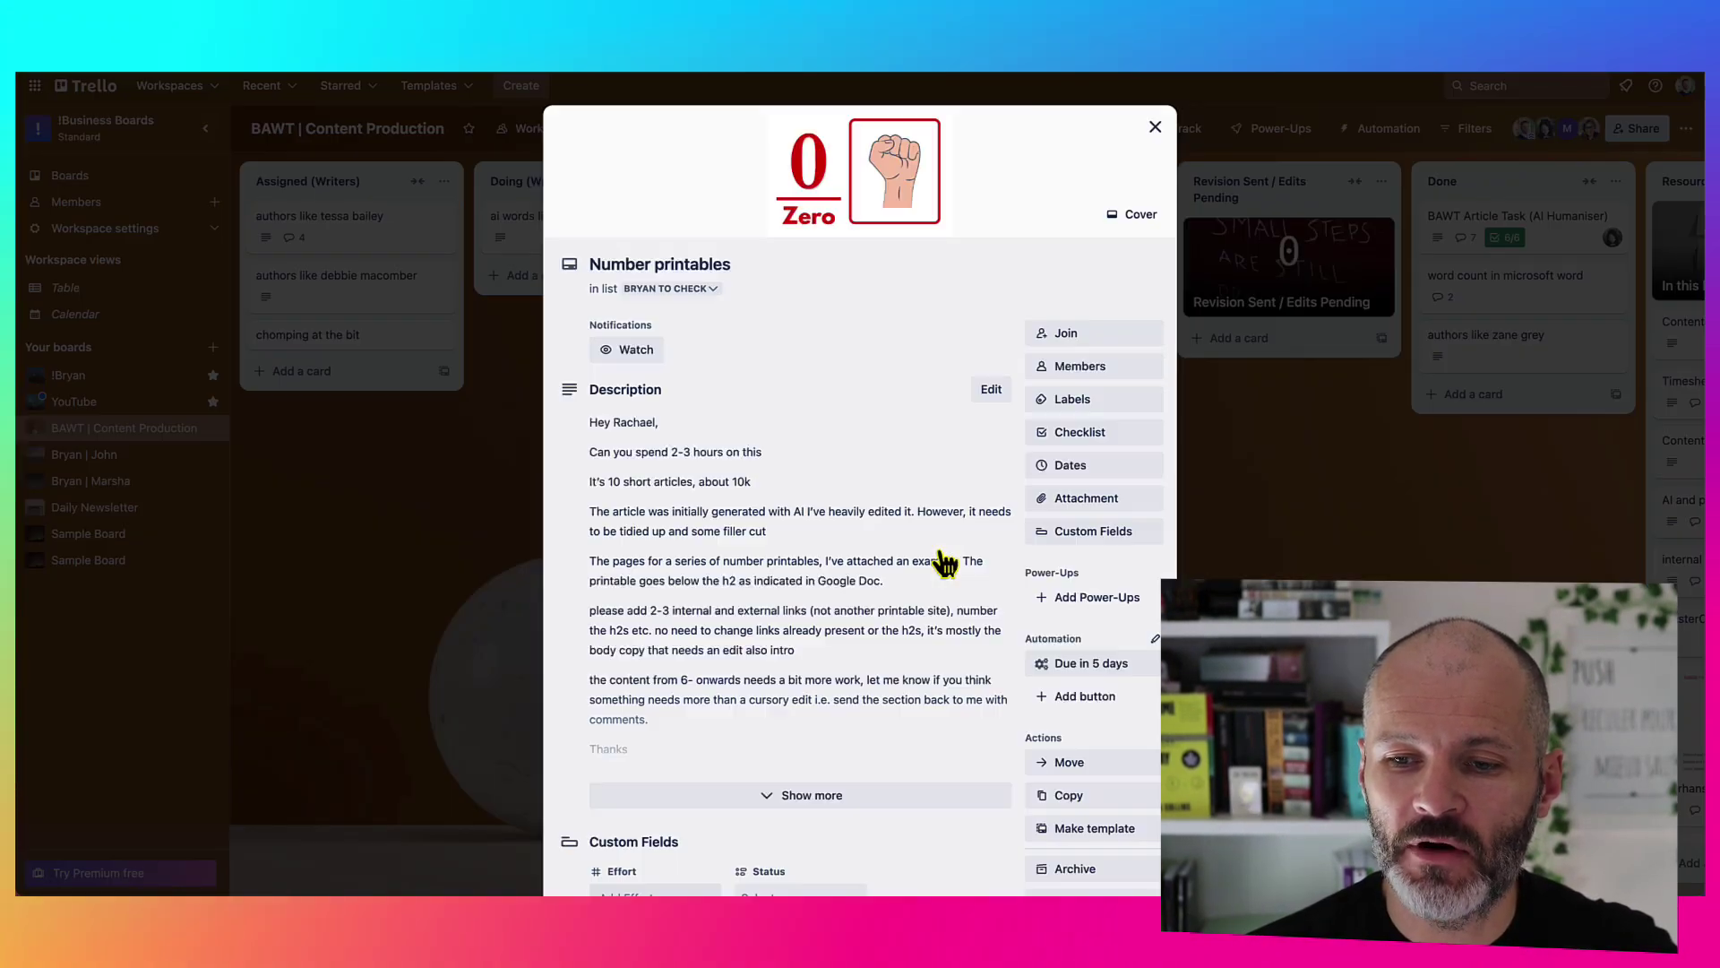
pyautogui.scroll(-4, 942, 560)
pyautogui.scroll(-4, 947, 565)
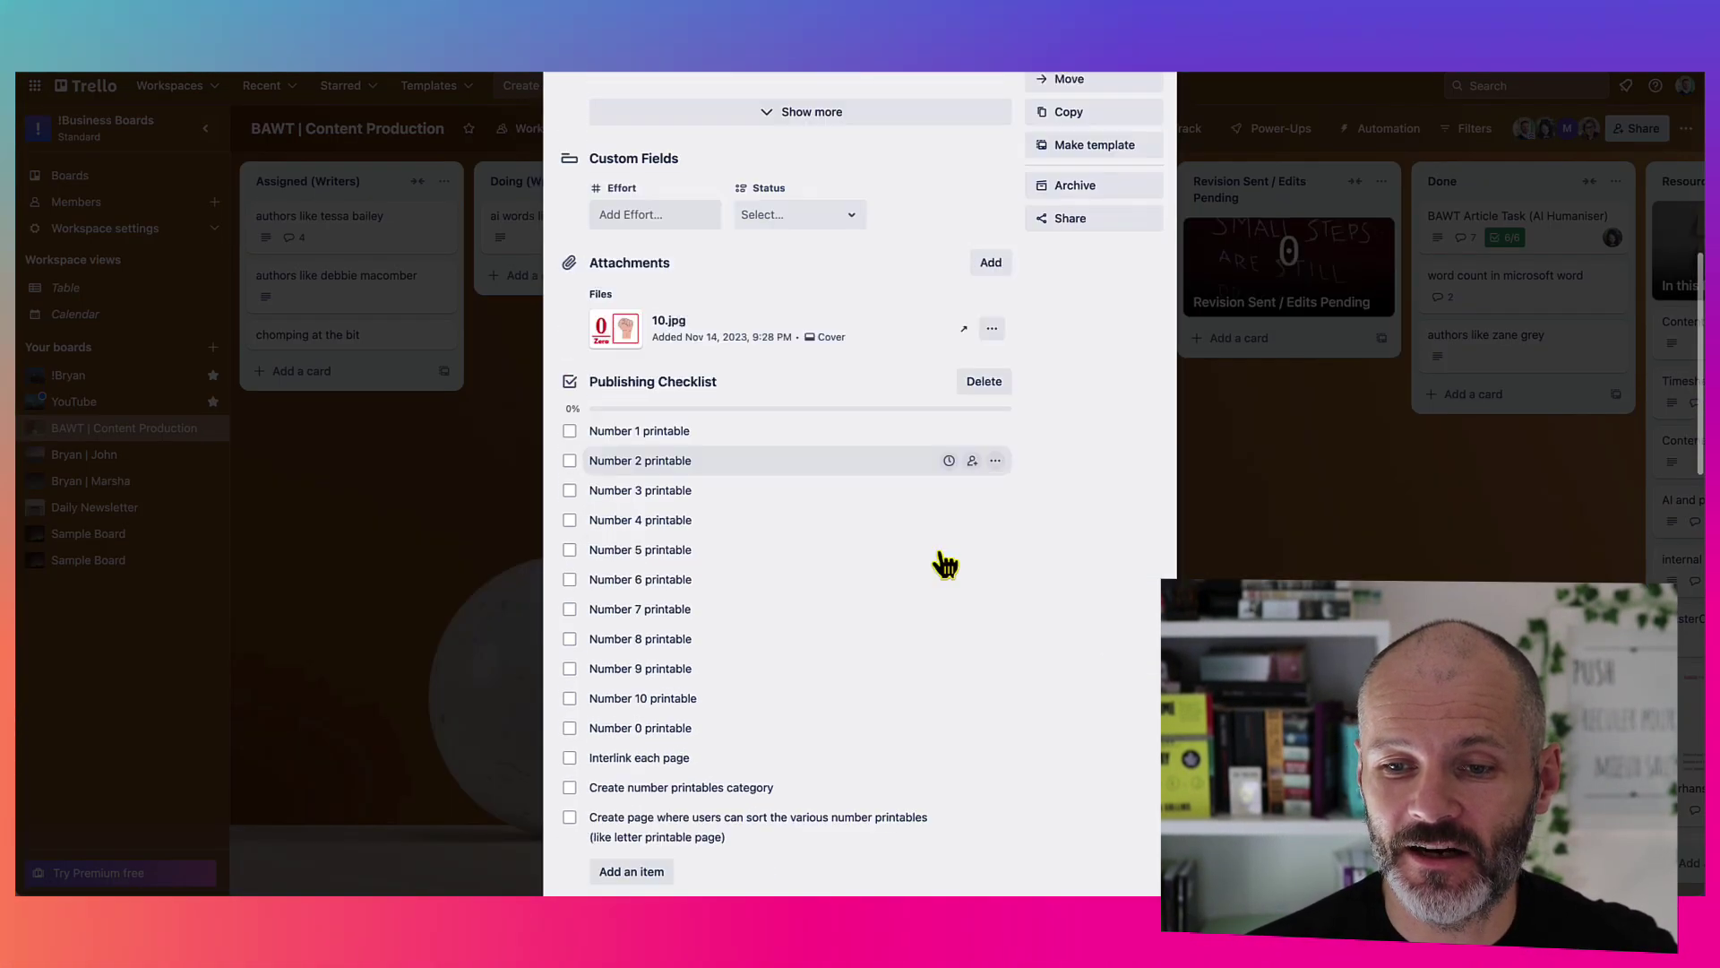
pyautogui.scroll(-6, 869, 567)
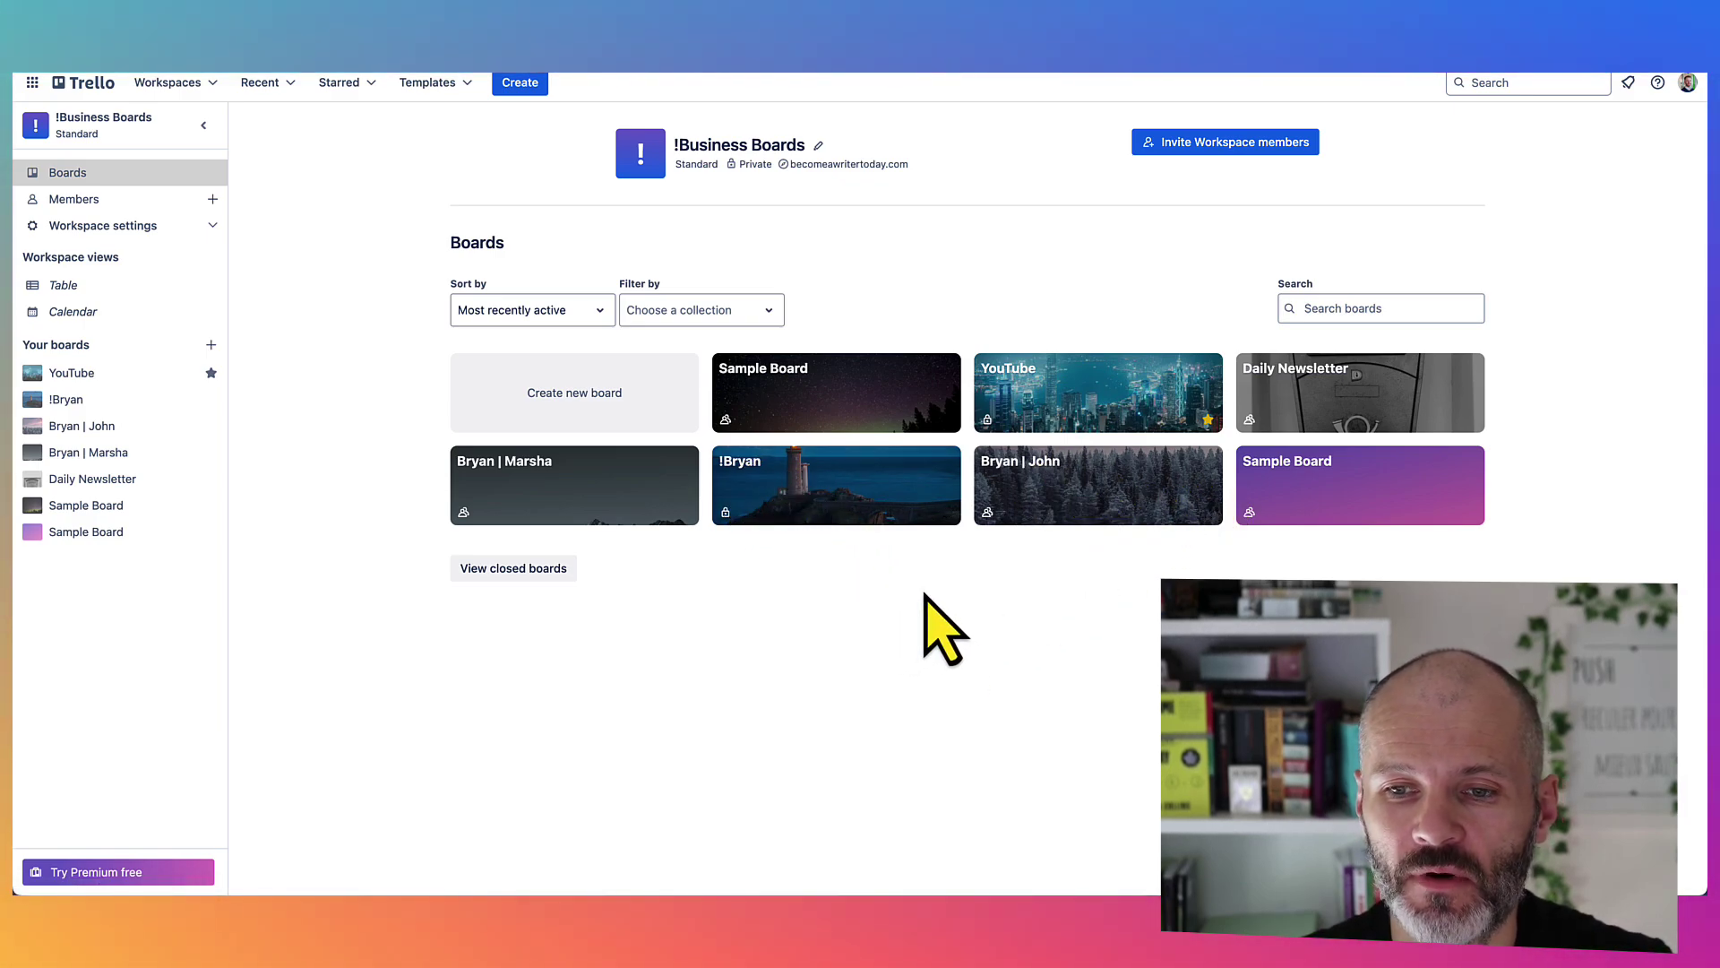
# Open the workspace Calendar view showing Nov 10–16, 2024
pyautogui.click(950, 521)
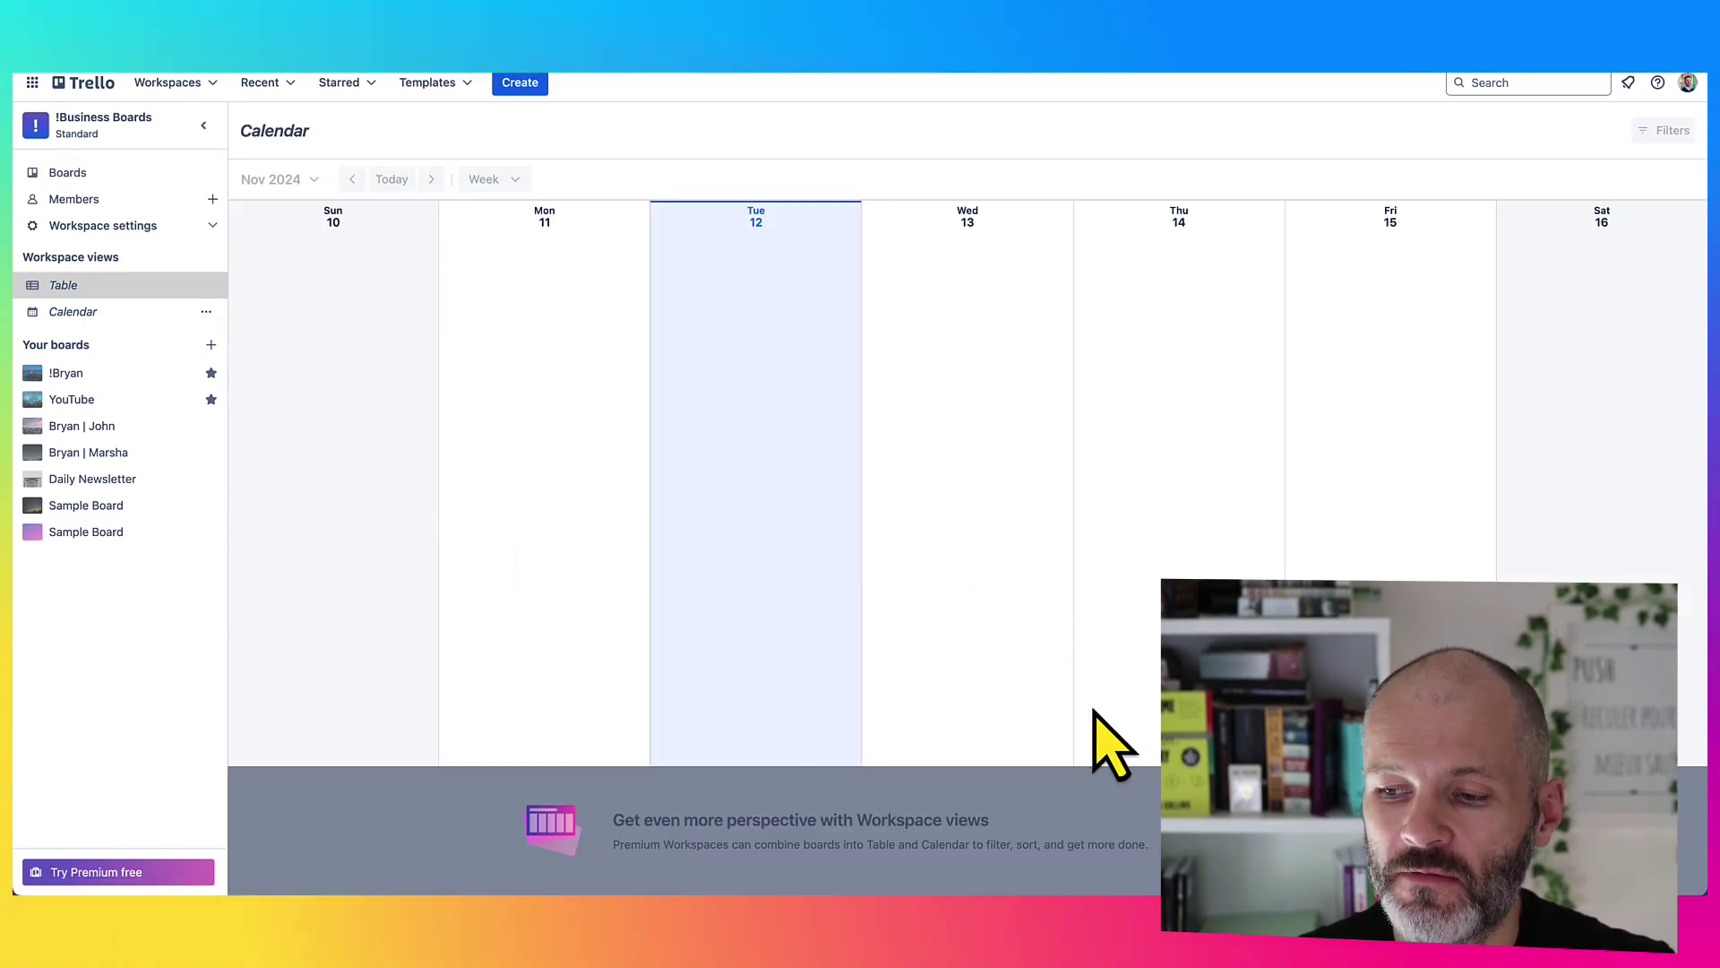
# Switch to the workspace Table view
pyautogui.click(88, 295)
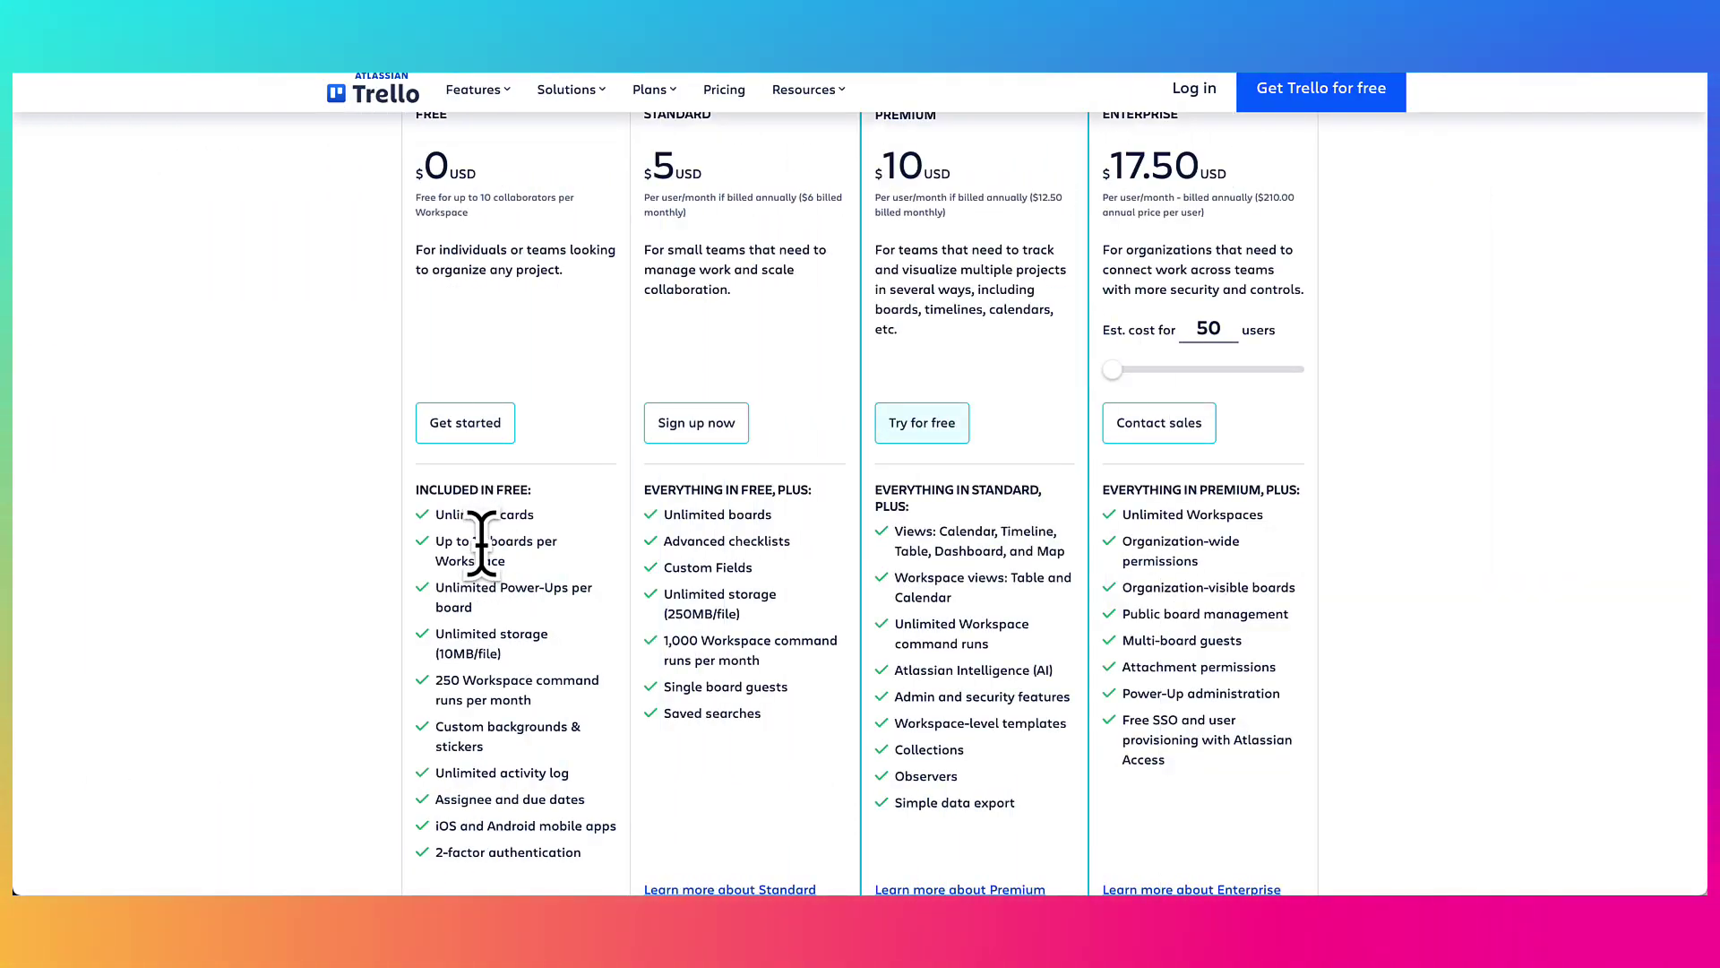
pyautogui.moveTo(434, 513); pyautogui.dragTo(470, 560)
pyautogui.click(525, 591)
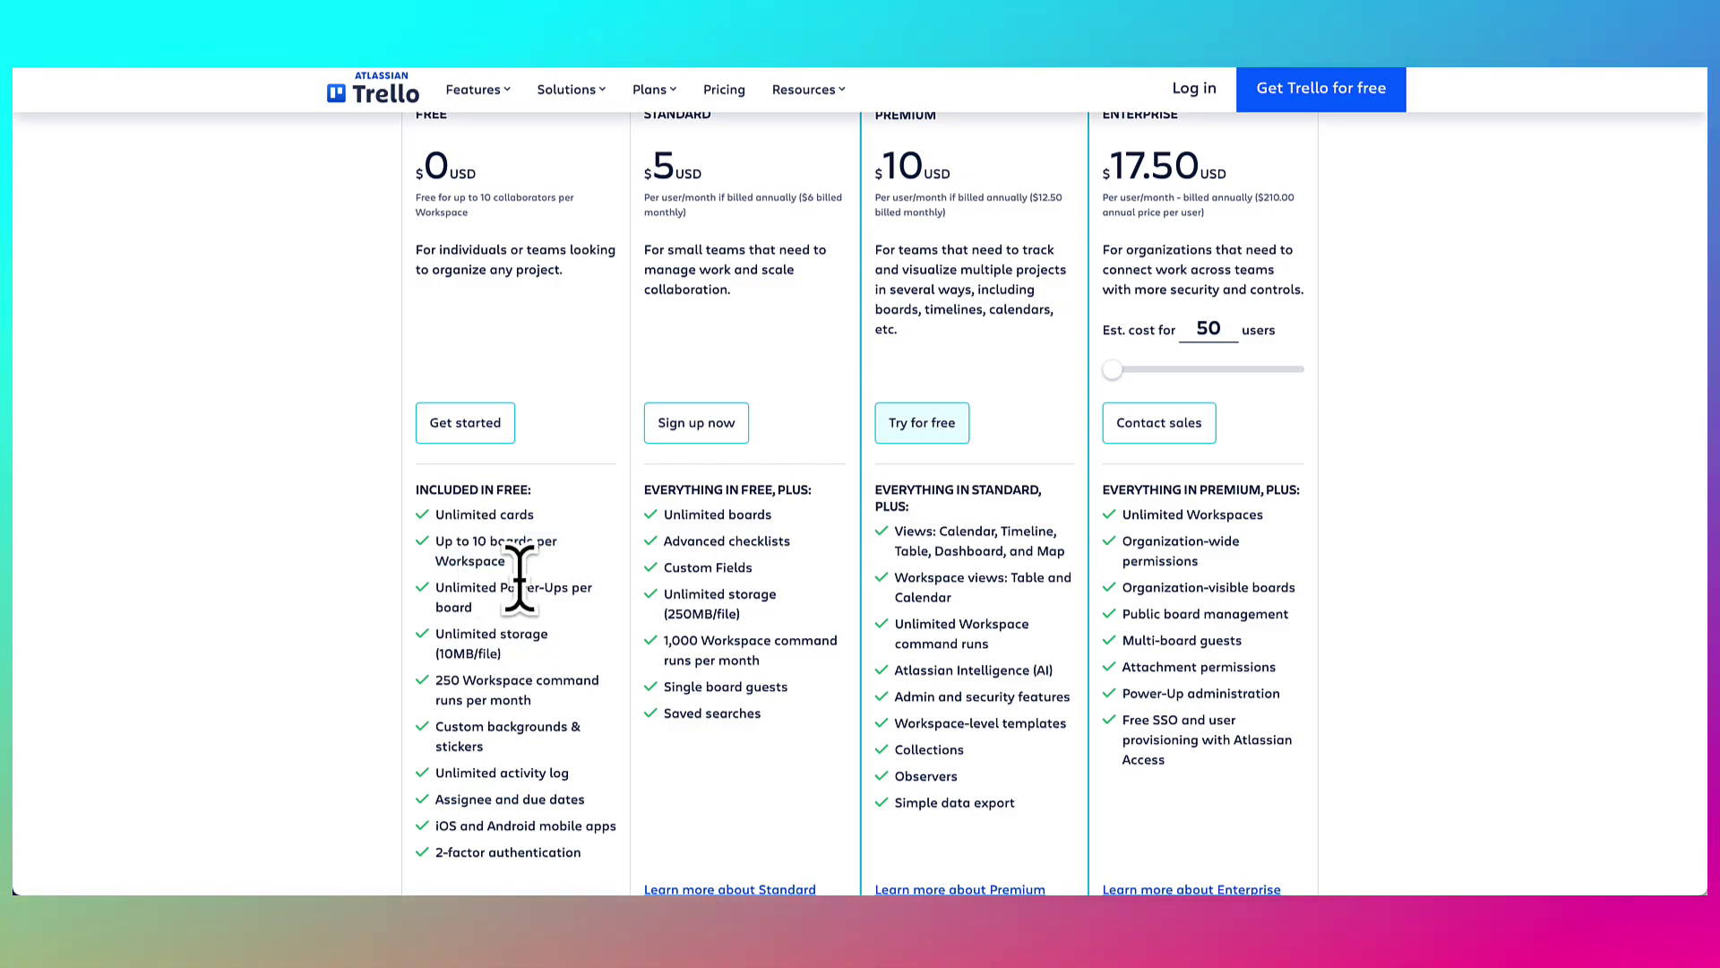
pyautogui.moveTo(456, 542); pyautogui.dragTo(506, 561)
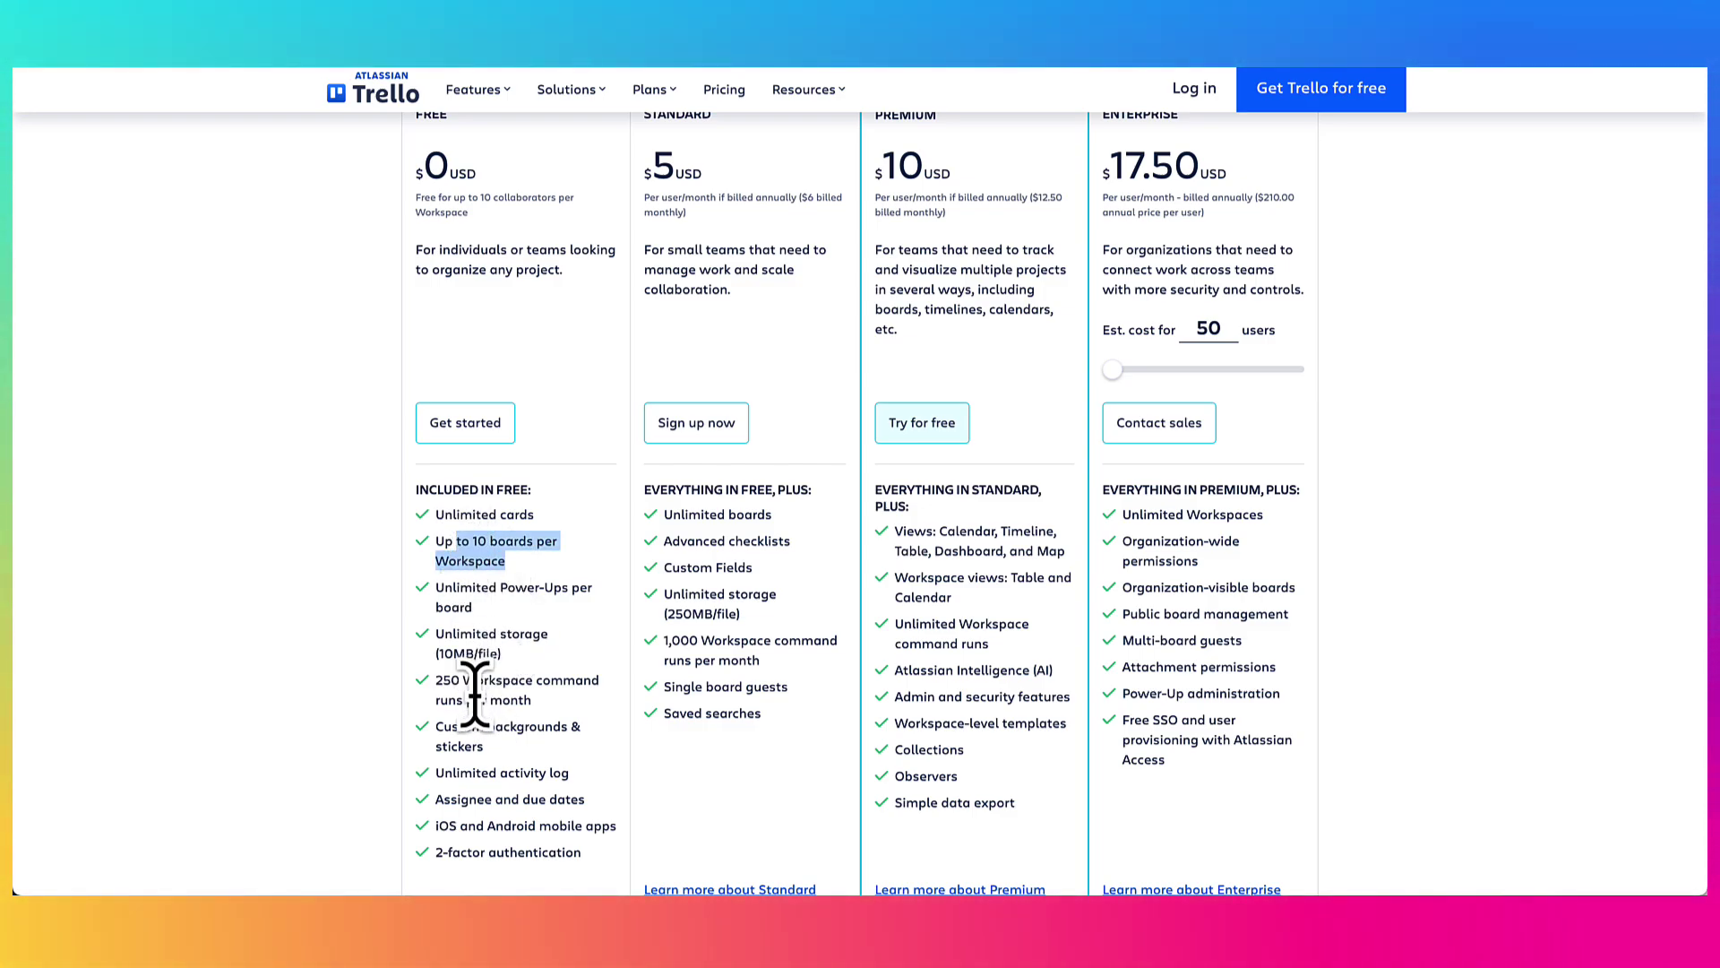
pyautogui.scroll(-1, 475, 690)
pyautogui.scroll(2, 663, 269)
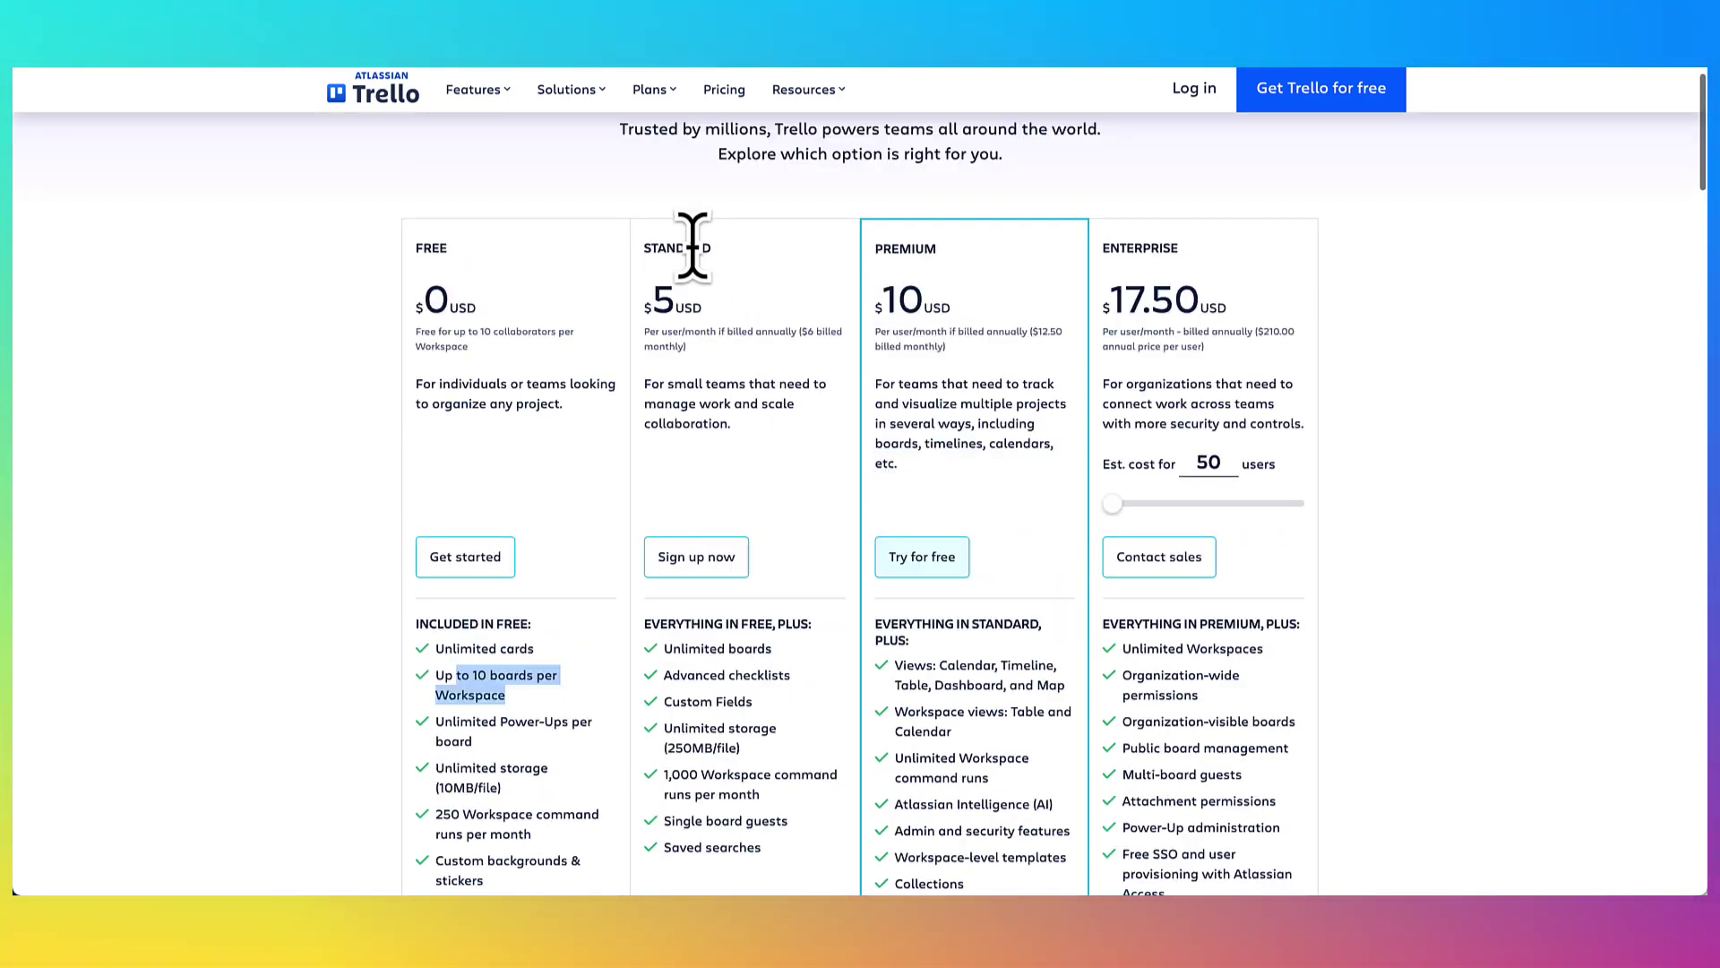
pyautogui.moveTo(643, 285); pyautogui.dragTo(684, 299)
pyautogui.scroll(-2, 663, 582)
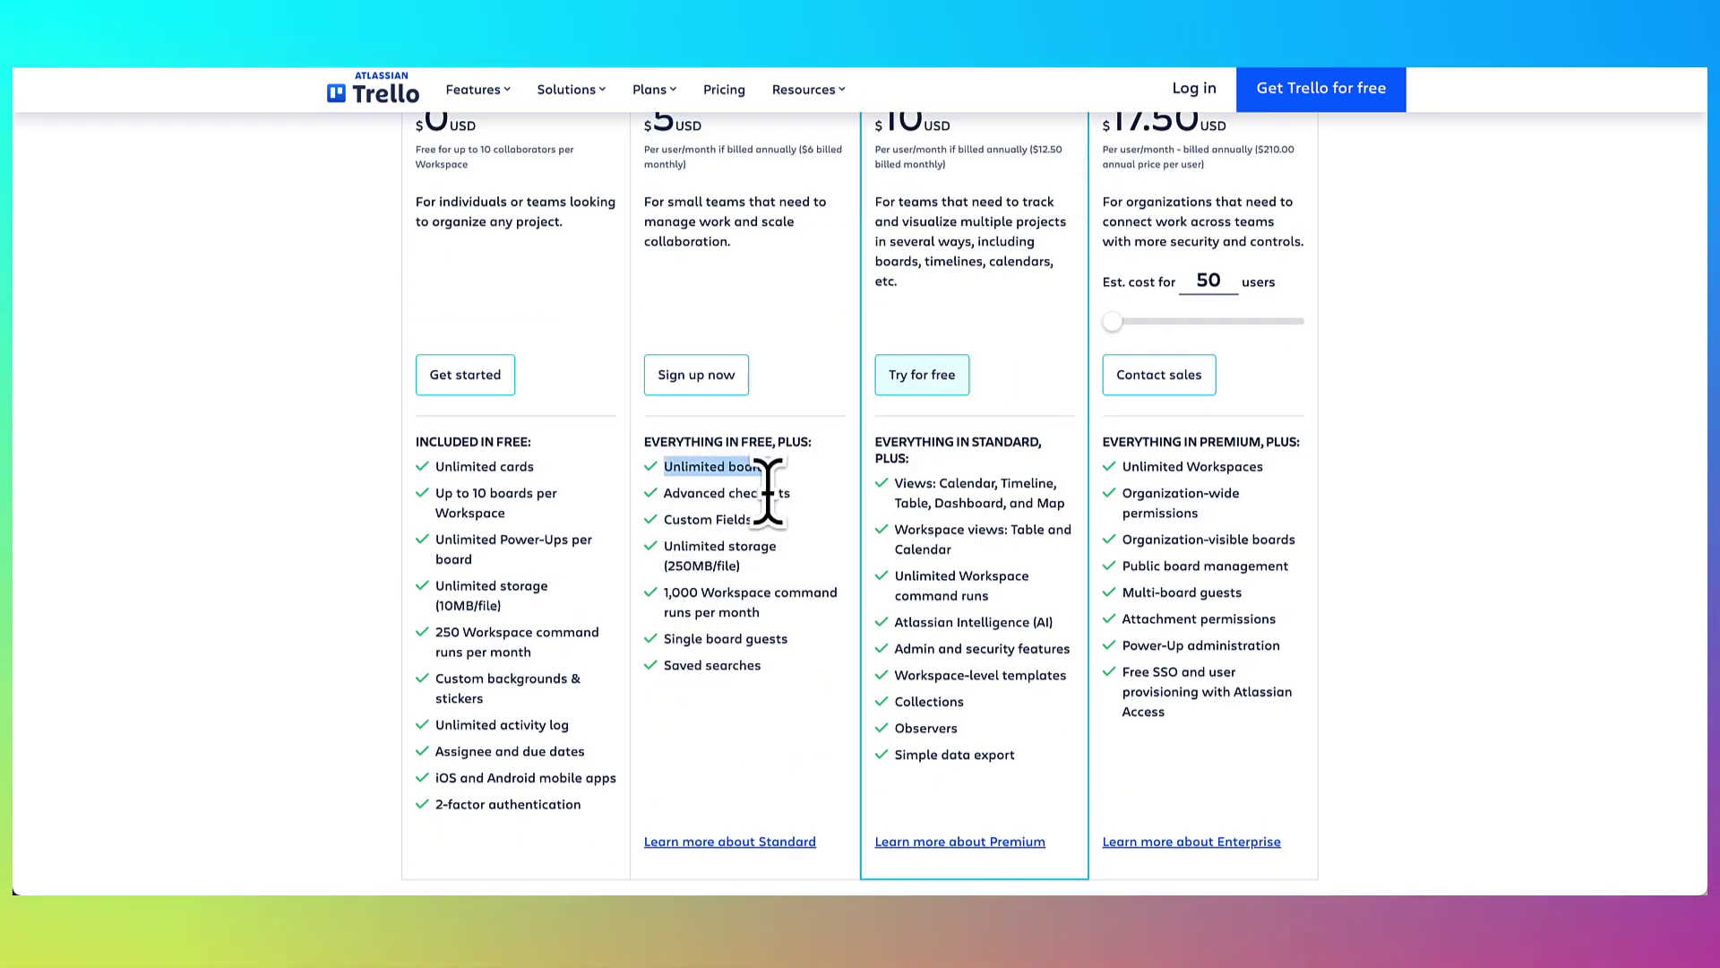
pyautogui.moveTo(664, 543)
pyautogui.mouseDown()
pyautogui.moveTo(694, 581)
pyautogui.moveTo(768, 595)
pyautogui.moveTo(664, 548)
pyautogui.moveTo(717, 568)
pyautogui.moveTo(676, 568)
pyautogui.mouseUp()
pyautogui.moveTo(435, 606); pyautogui.dragTo(511, 632)
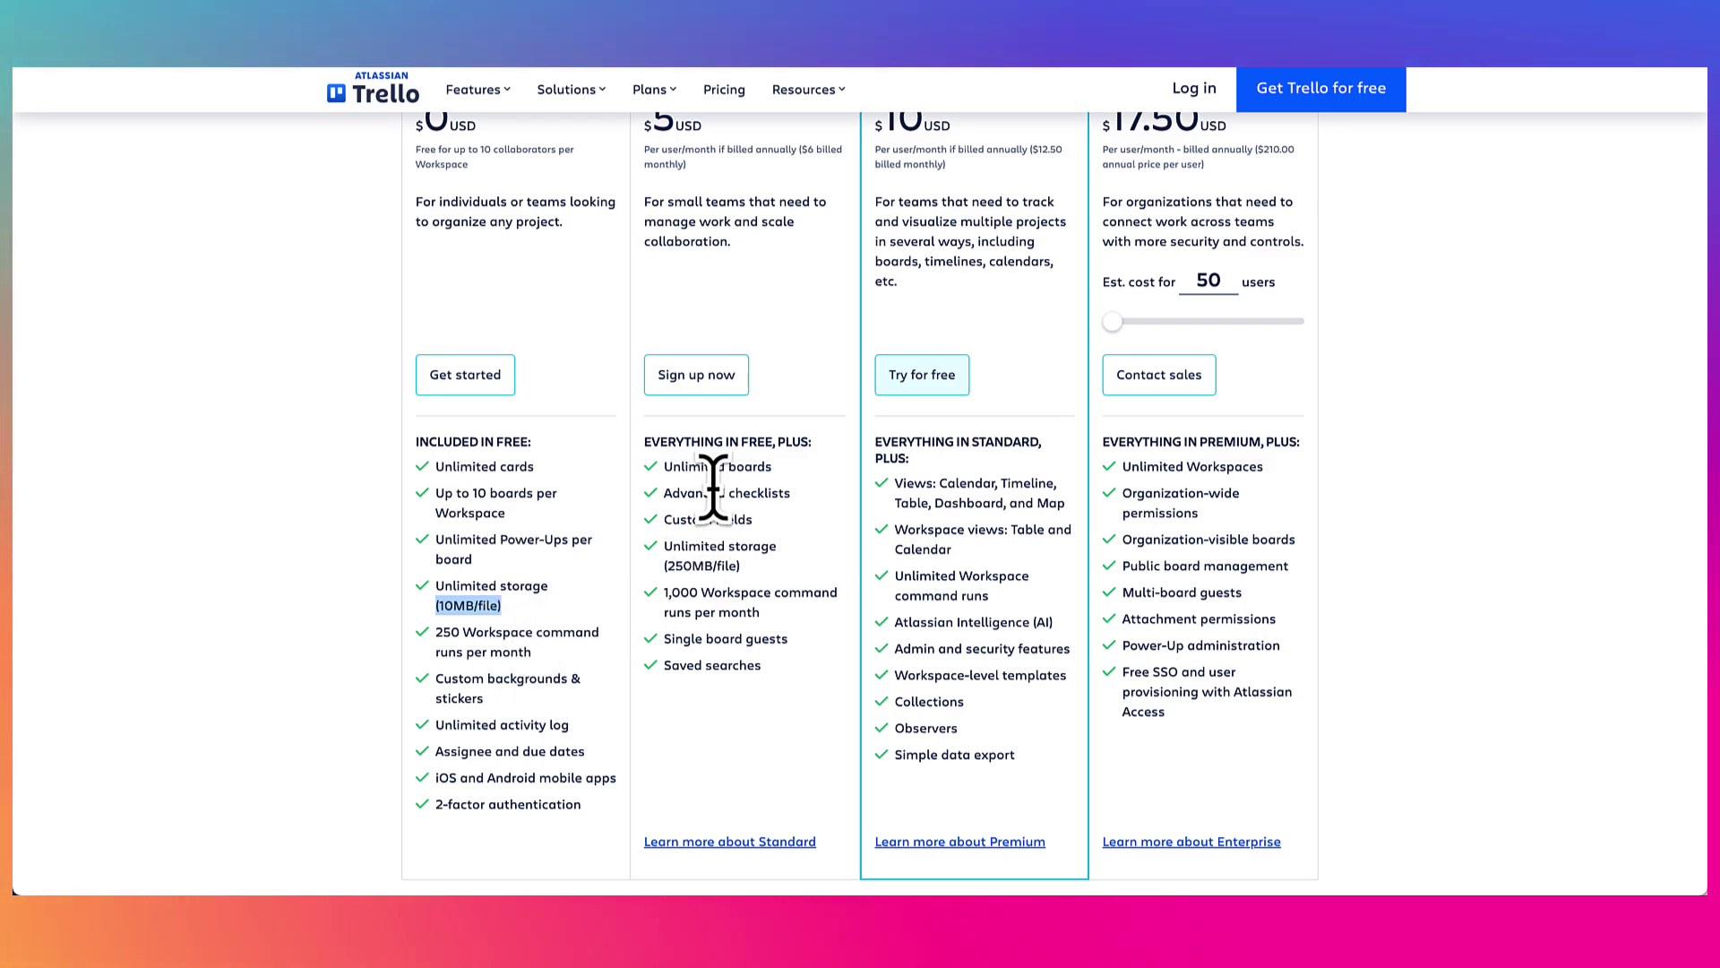
pyautogui.scroll(3, 815, 511)
pyautogui.scroll(-2, 775, 681)
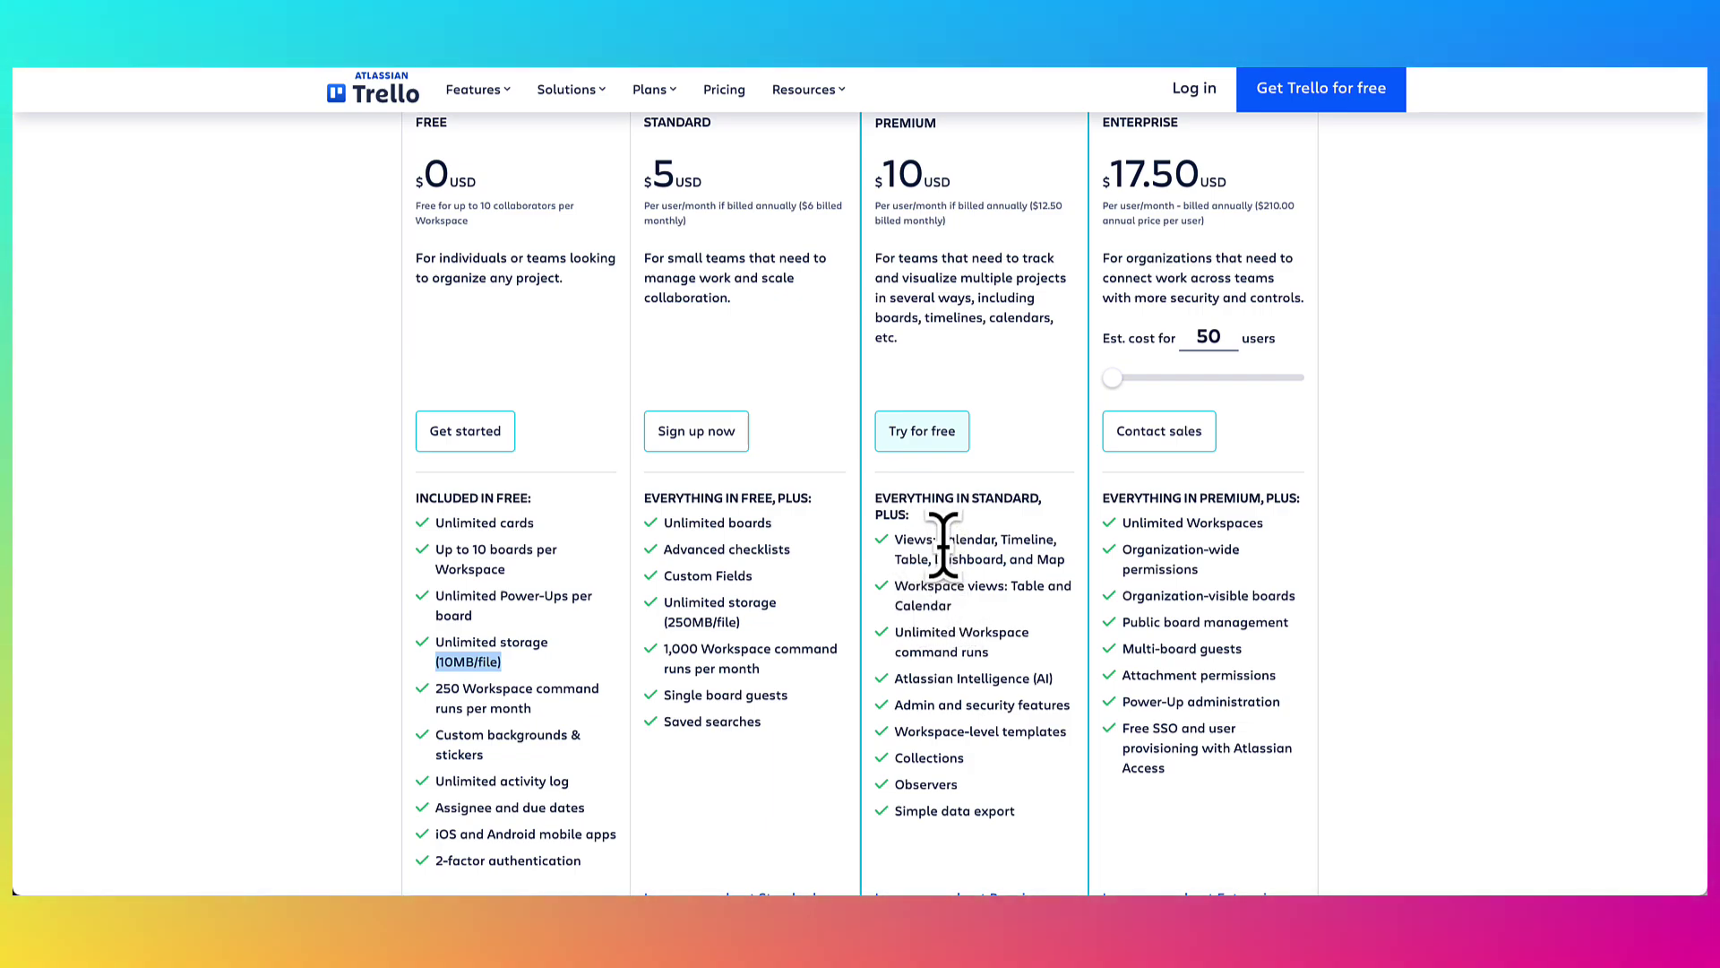
pyautogui.moveTo(938, 538); pyautogui.dragTo(1000, 540)
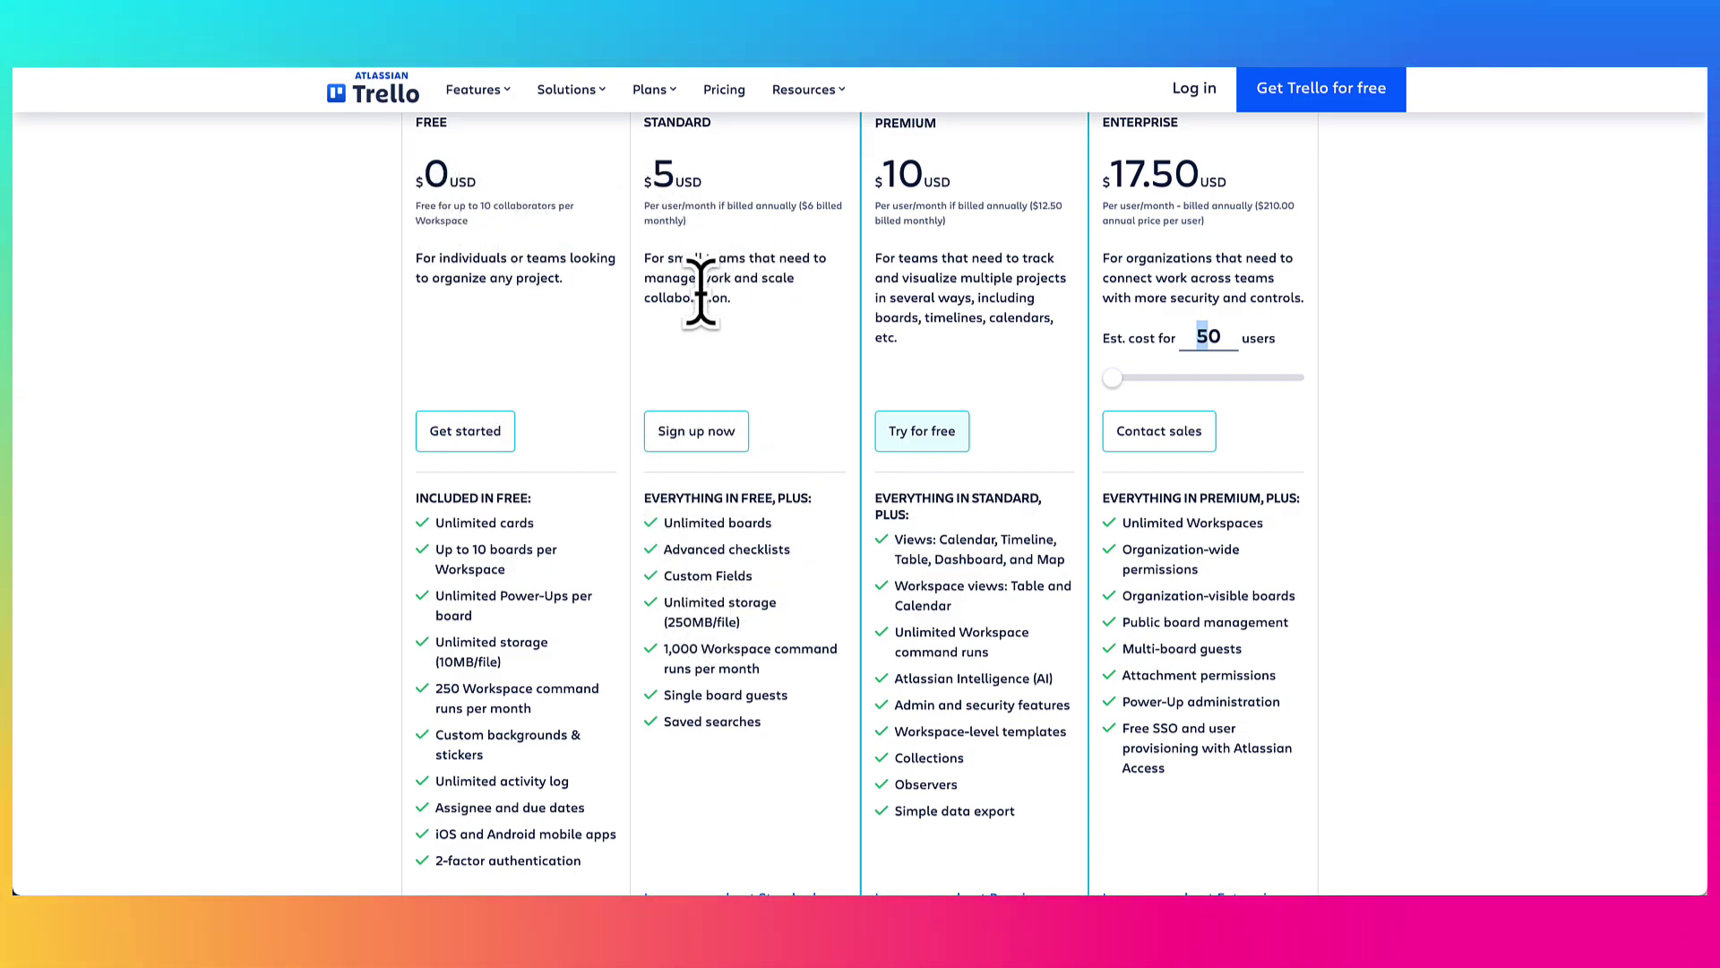
pyautogui.scroll(1, 786, 322)
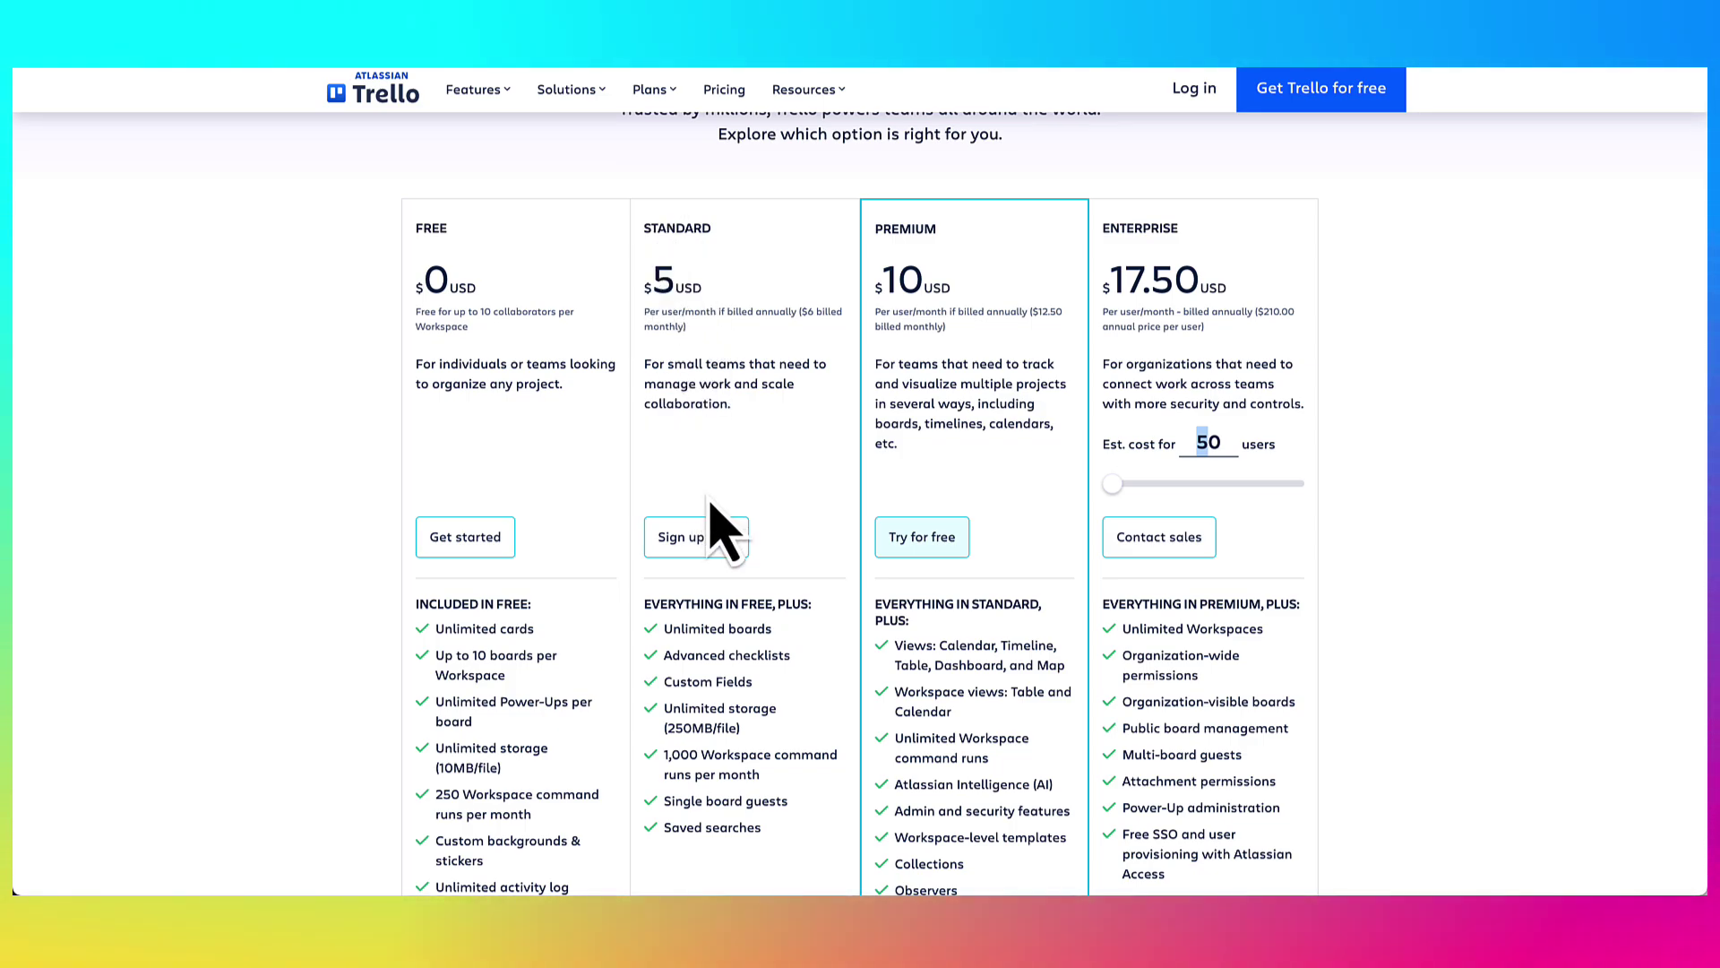